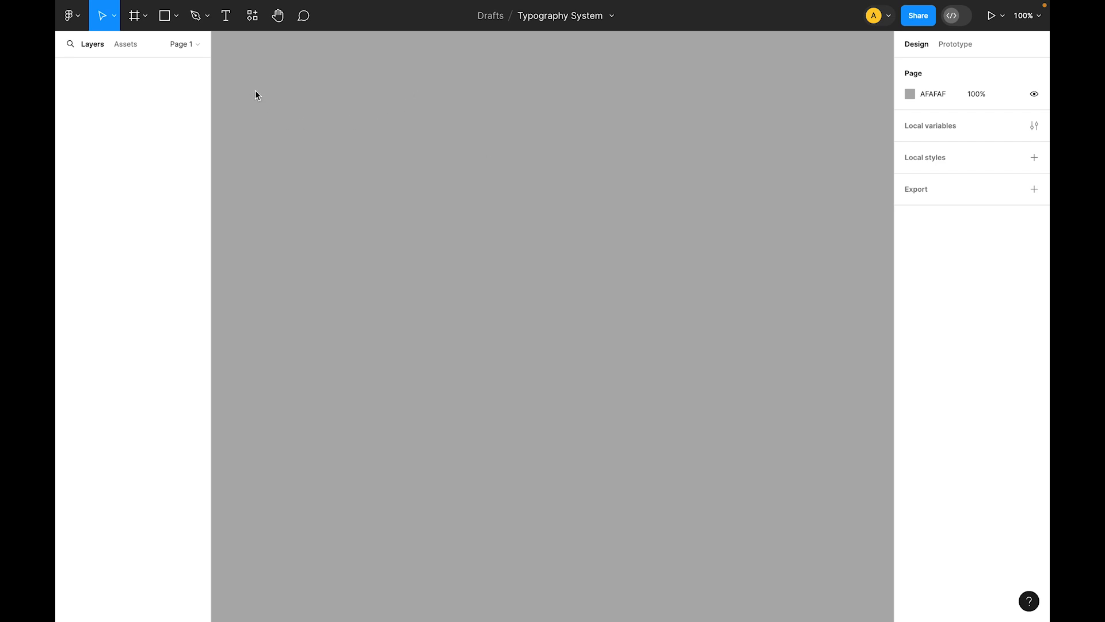
- Search the plugins for "type scale" and run the Typescales plugin
left_click(255, 21)
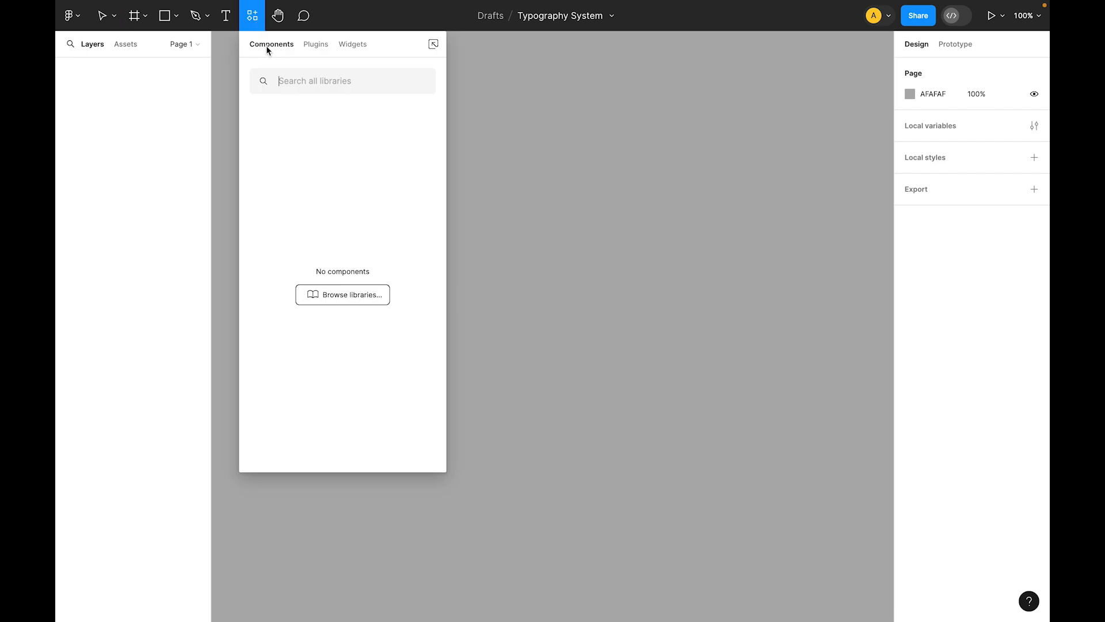
left_click(320, 43)
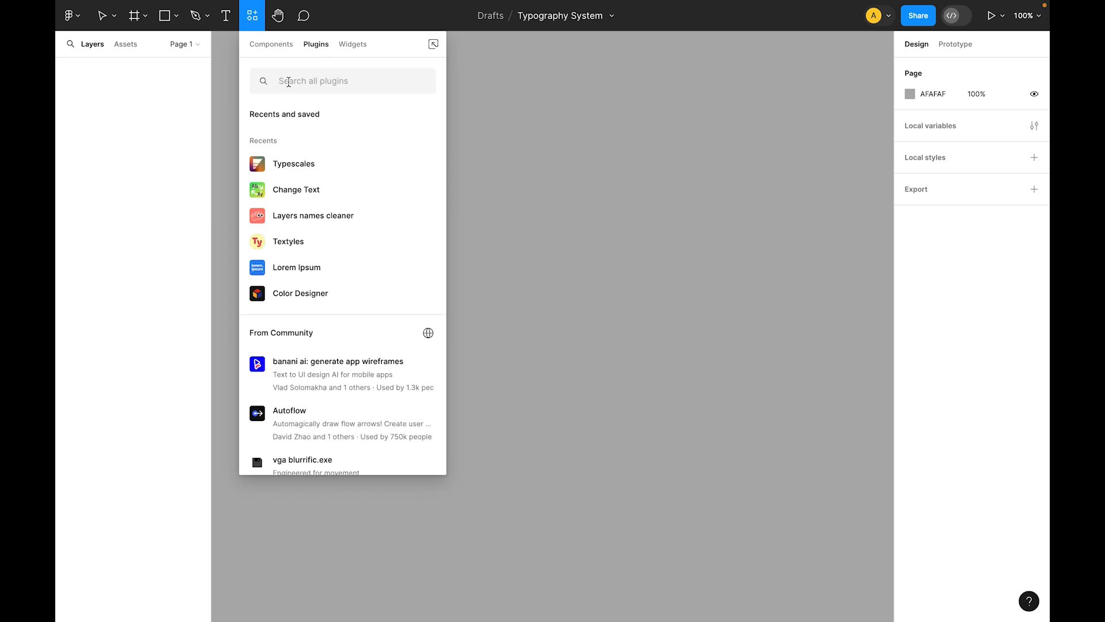
type("type scale")
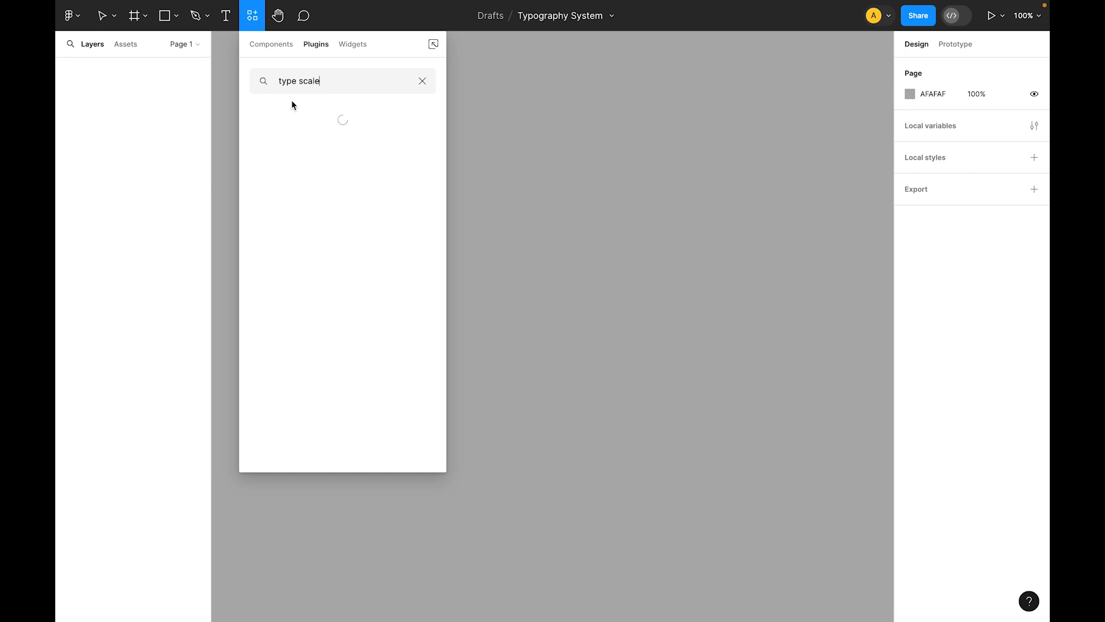
scroll(313, 168, "down", 1)
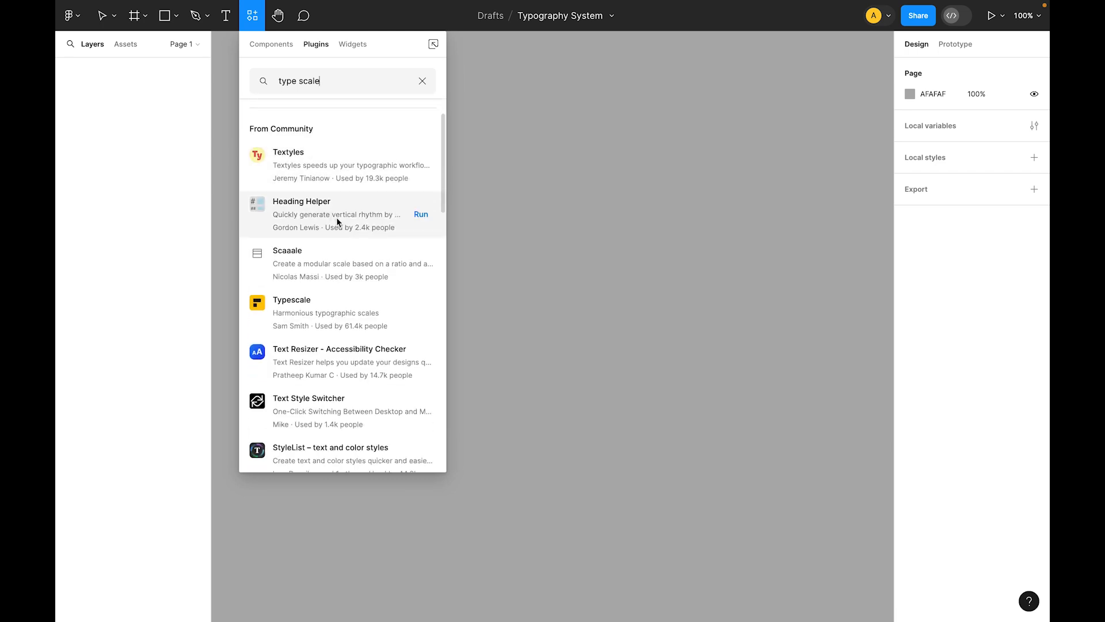
scroll(336, 219, "down", 10)
scroll(320, 335, "up", 10)
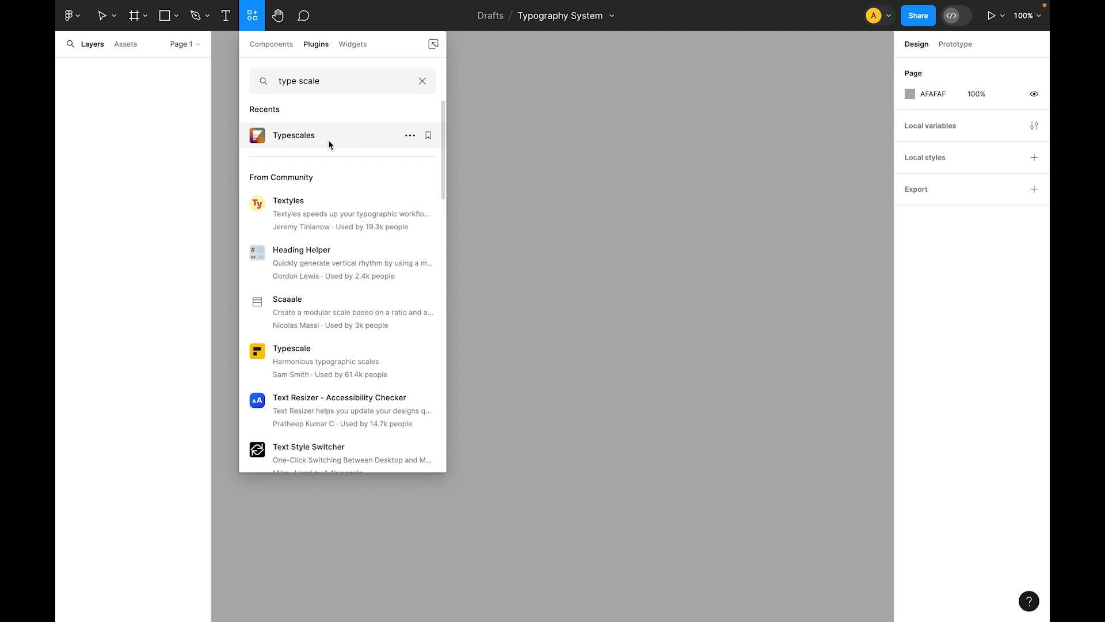
left_click(299, 138)
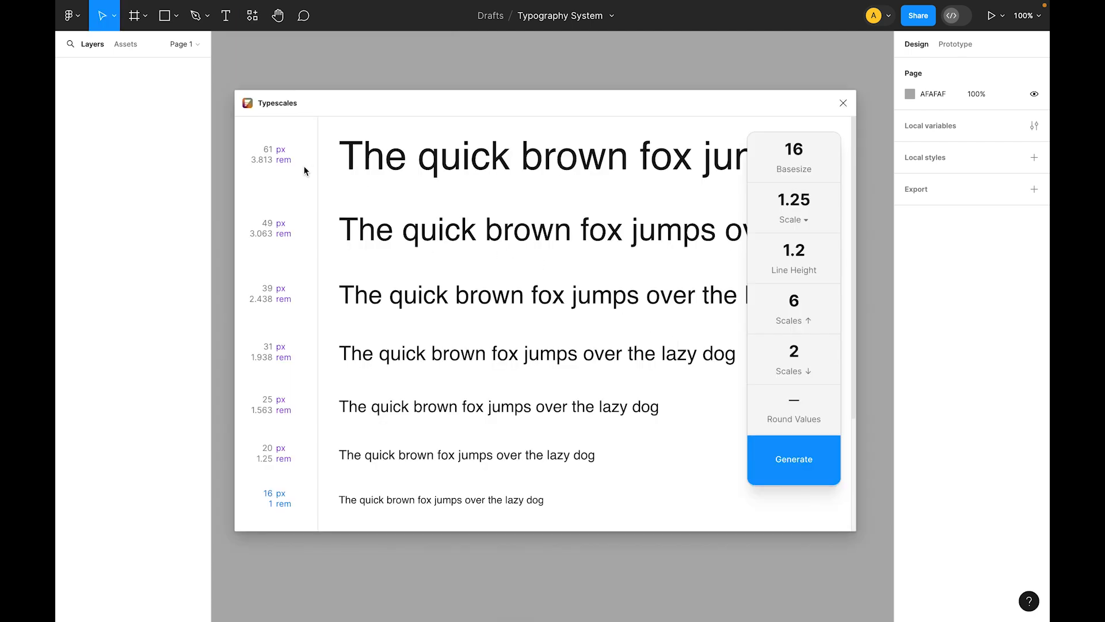
- Look through the default type scale, and preview it with the Minor Second (1.067) ratio
scroll(280, 156, "down", 2)
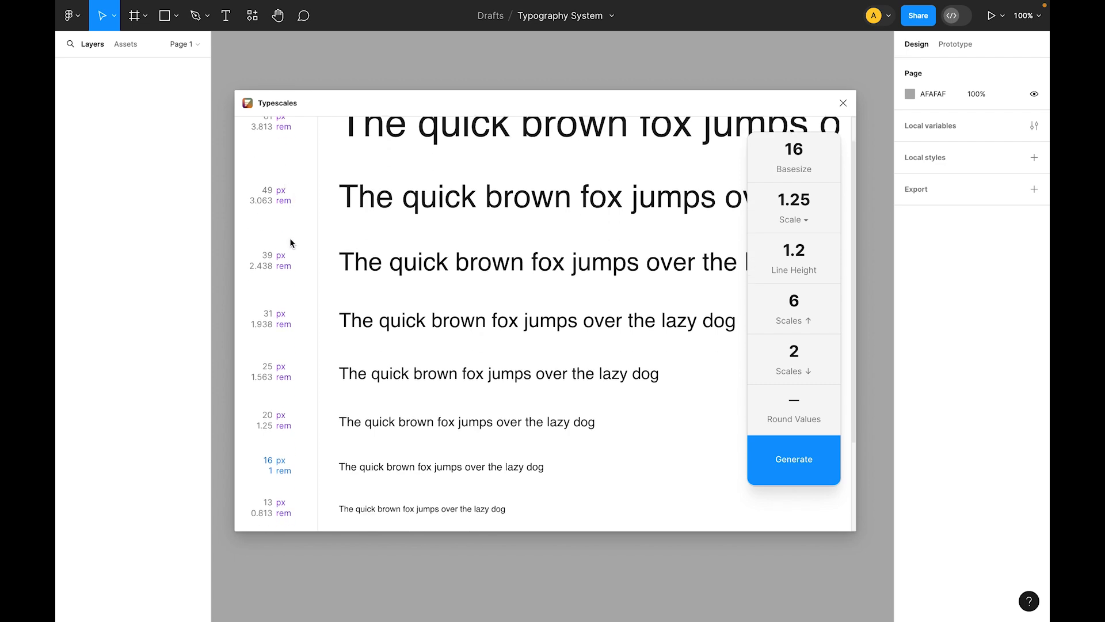
scroll(291, 244, "down", 4)
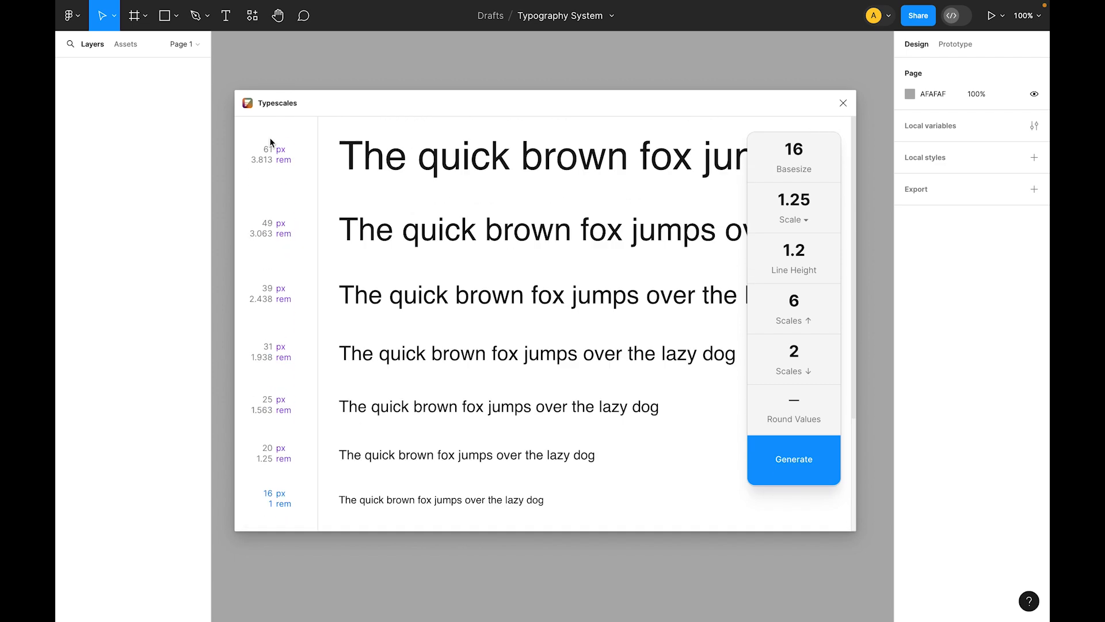
scroll(269, 485, "up", 5)
scroll(485, 426, "down", 1)
scroll(486, 426, "down", 2)
scroll(486, 424, "up", 3)
left_click(803, 222)
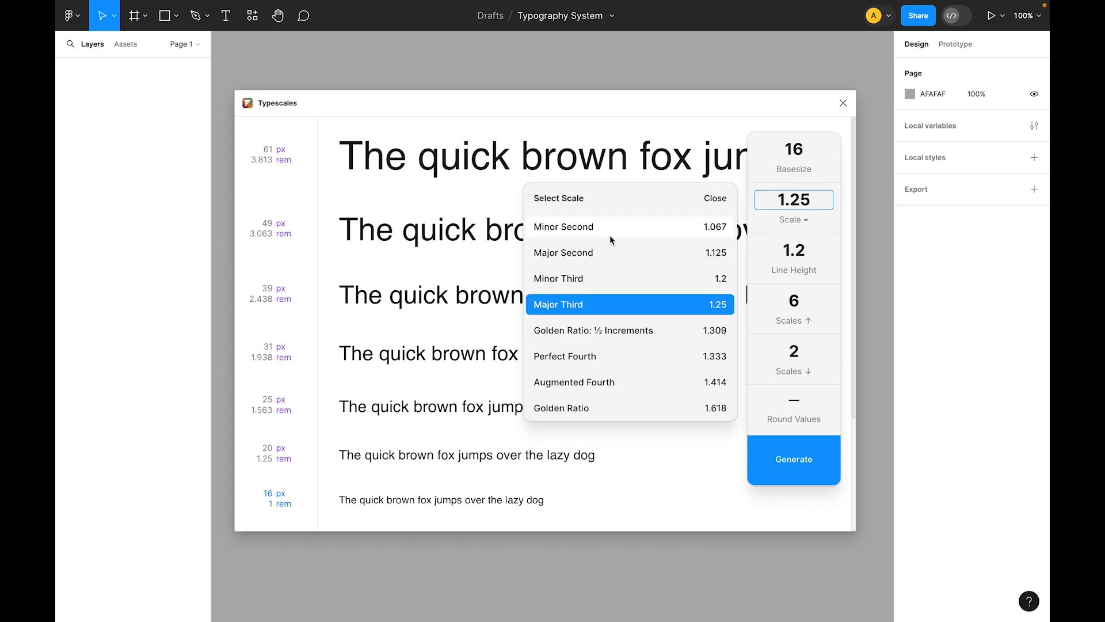
left_click(556, 233)
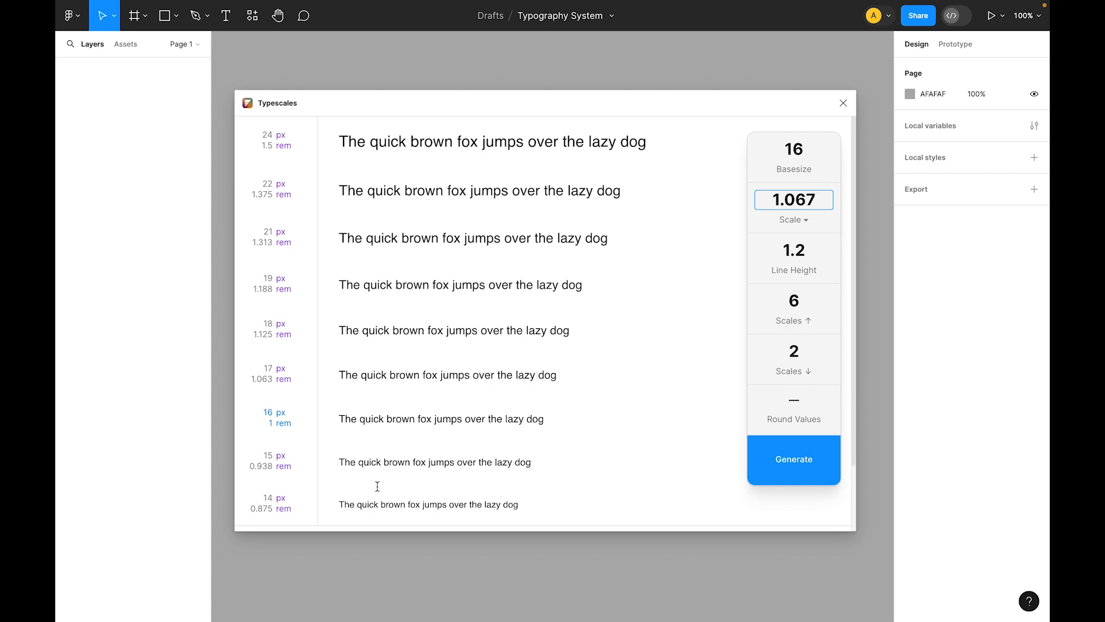
- Preview the type scale with the Major Second (1.125) ratio
left_click(803, 220)
left_click(566, 259)
left_click(567, 253)
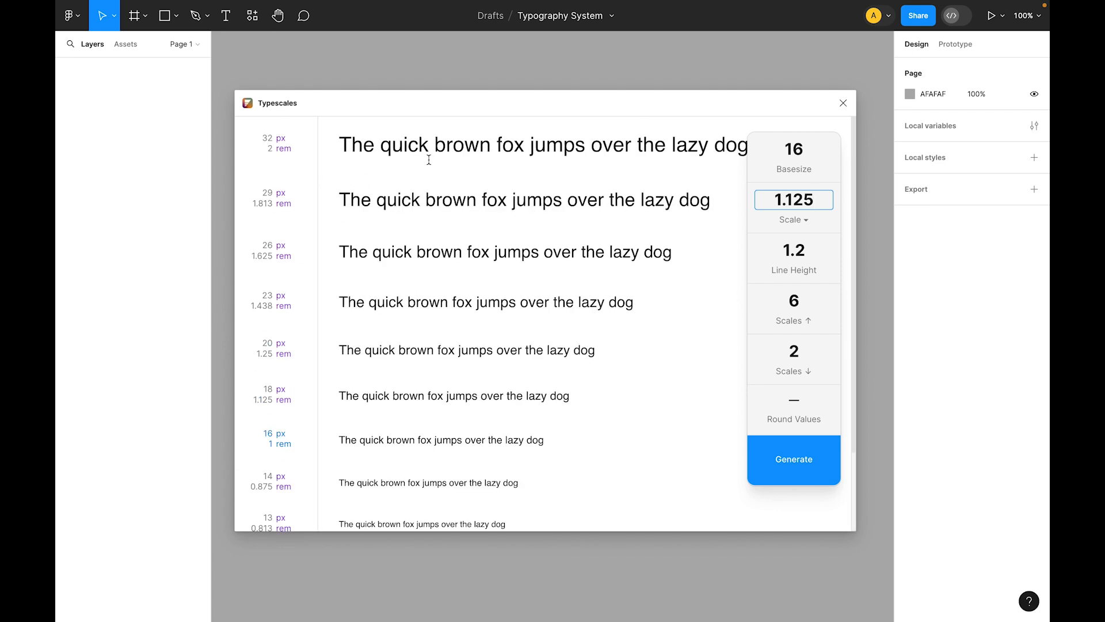
- Switch the scale ratio to Minor Third (1.2) and review all the font sizes it gives
left_click(792, 222)
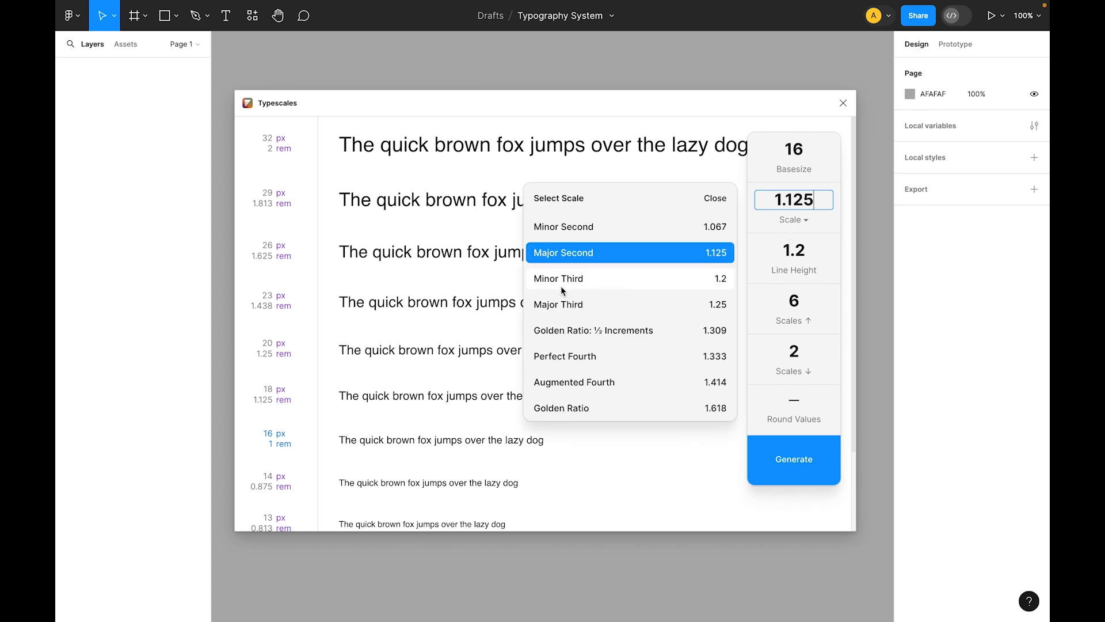
left_click(561, 286)
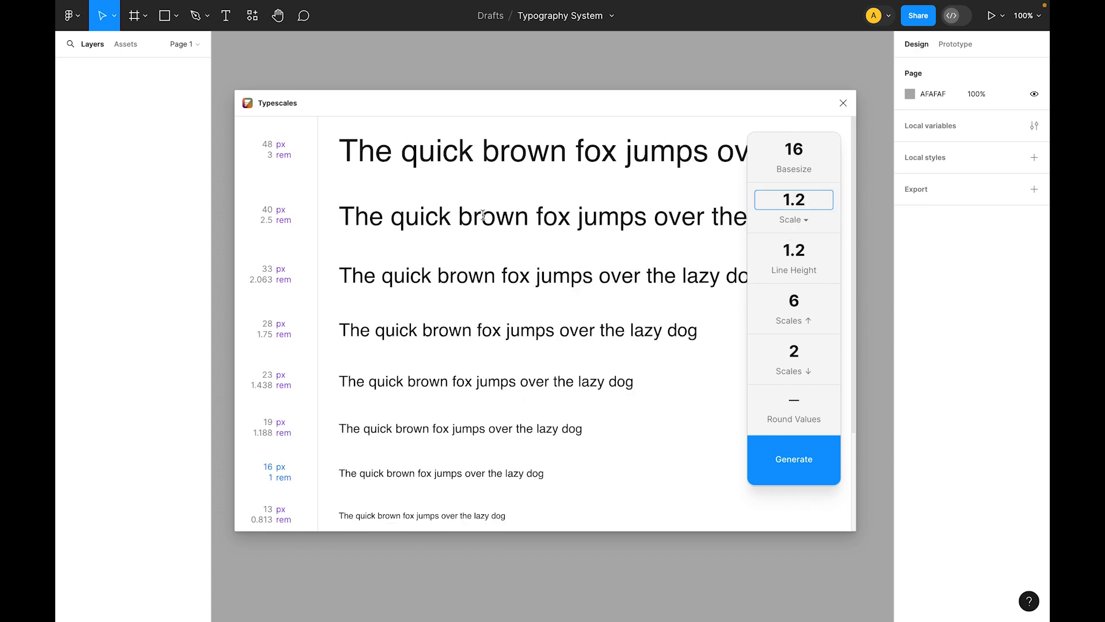
scroll(418, 229, "down", 3)
scroll(512, 313, "up", 3)
scroll(274, 300, "down", 1)
scroll(305, 318, "up", 1)
- Switch the scale ratio to Major Third (1.25) and look through the resulting size list
left_click(785, 220)
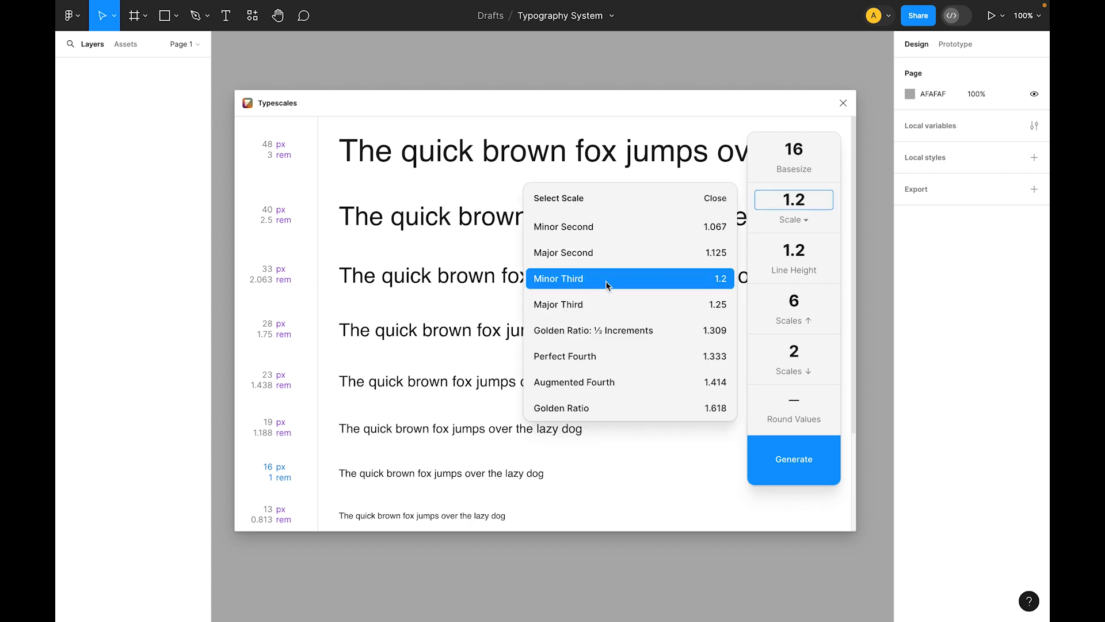
left_click(567, 305)
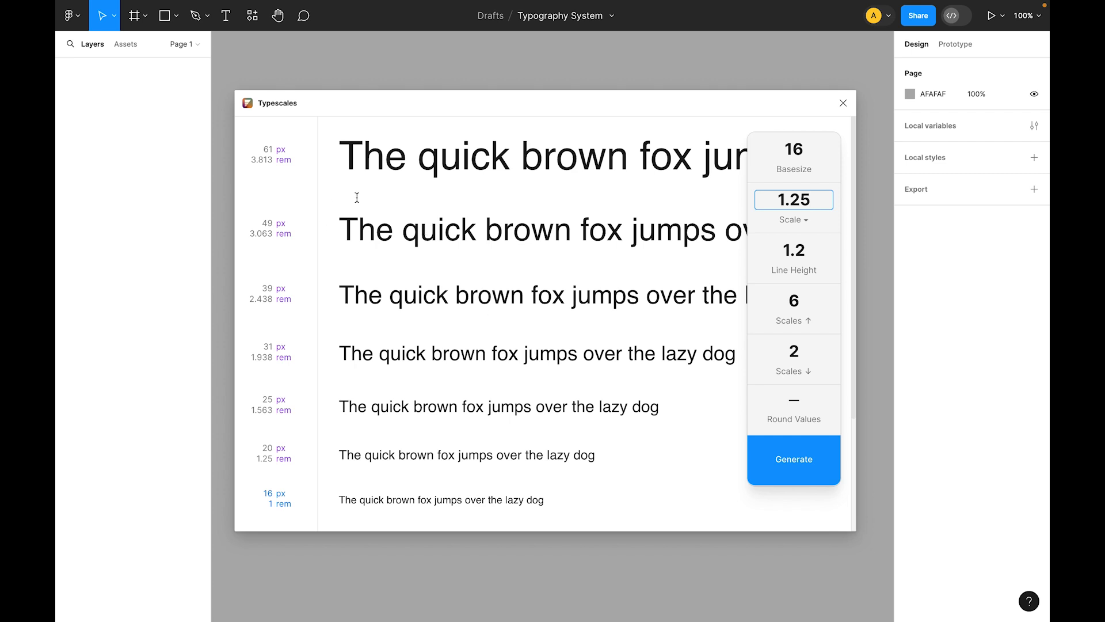
scroll(528, 247, "down", 3)
scroll(540, 284, "up", 3)
- Switch the scale ratio to Golden Ratio: ½ Increments (1.309) and review the sizes
left_click(792, 225)
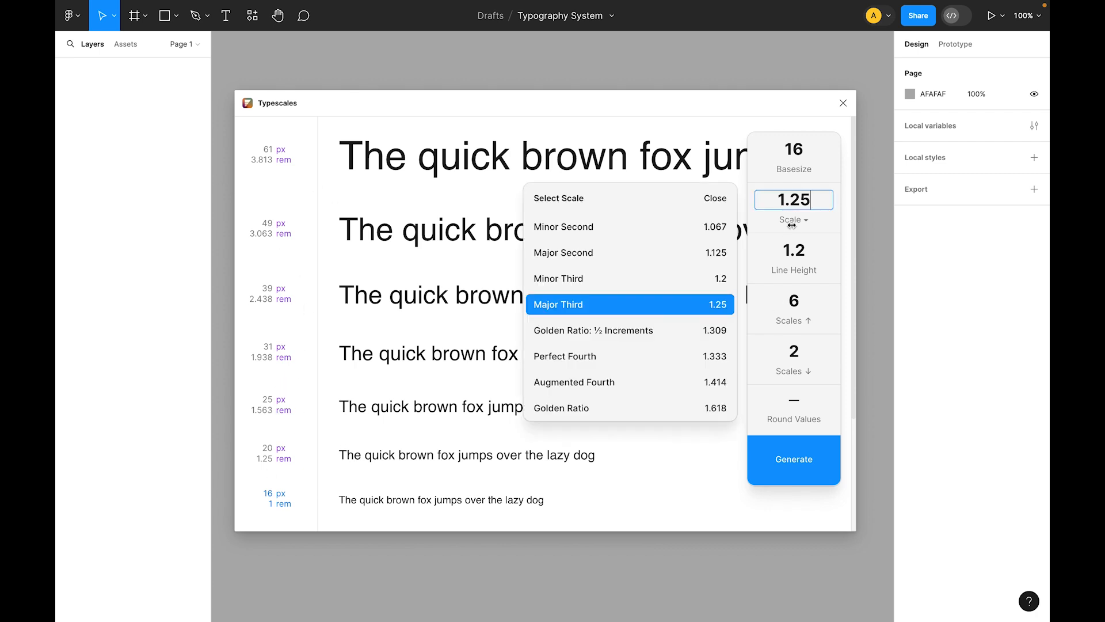
left_click(551, 337)
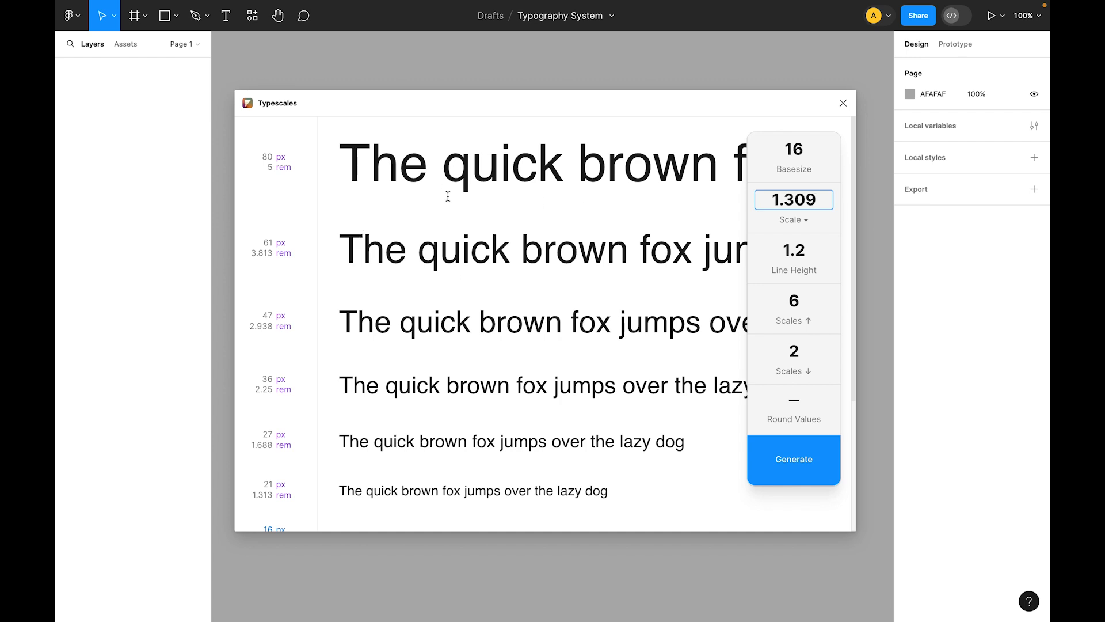
scroll(450, 202, "down", 3)
scroll(468, 247, "up", 3)
- Preview the type scale with the Perfect Fourth (1.333) and Augmented Fourth (1.414) ratios
left_click(793, 219)
left_click(552, 358)
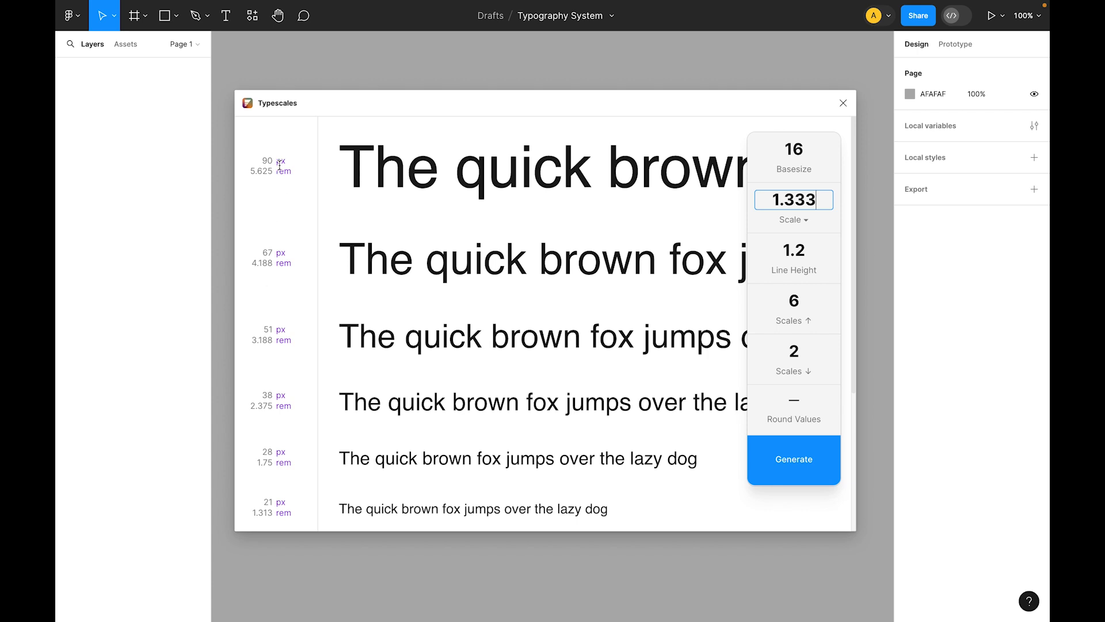
left_click(797, 221)
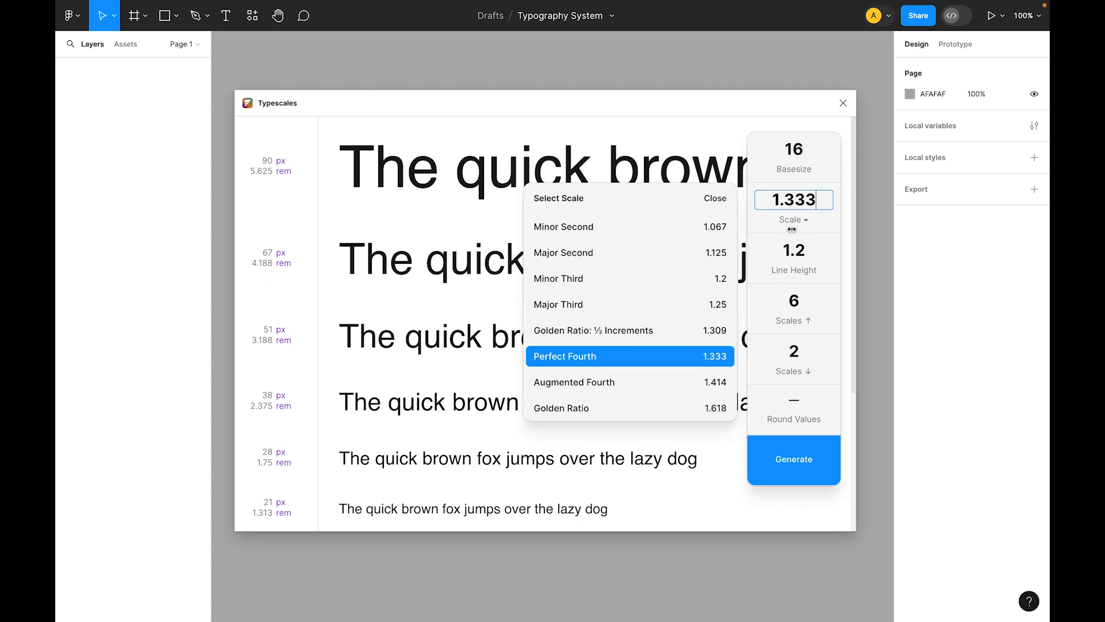
left_click(572, 387)
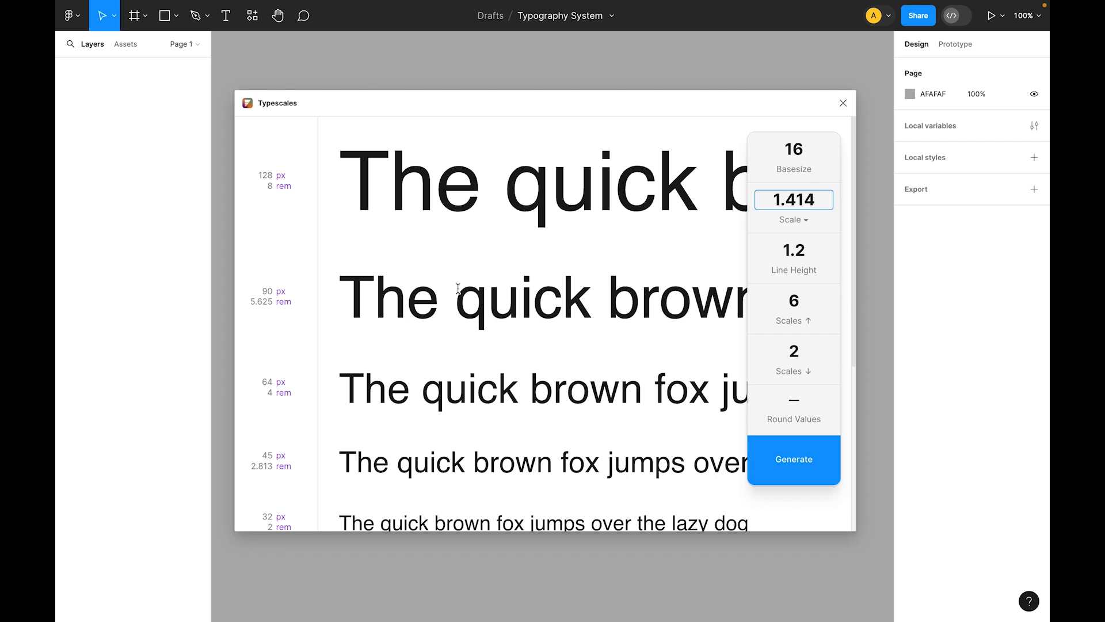
- Replace the sample sentence in the type scale preview with "Creative Mind"
left_click(389, 183)
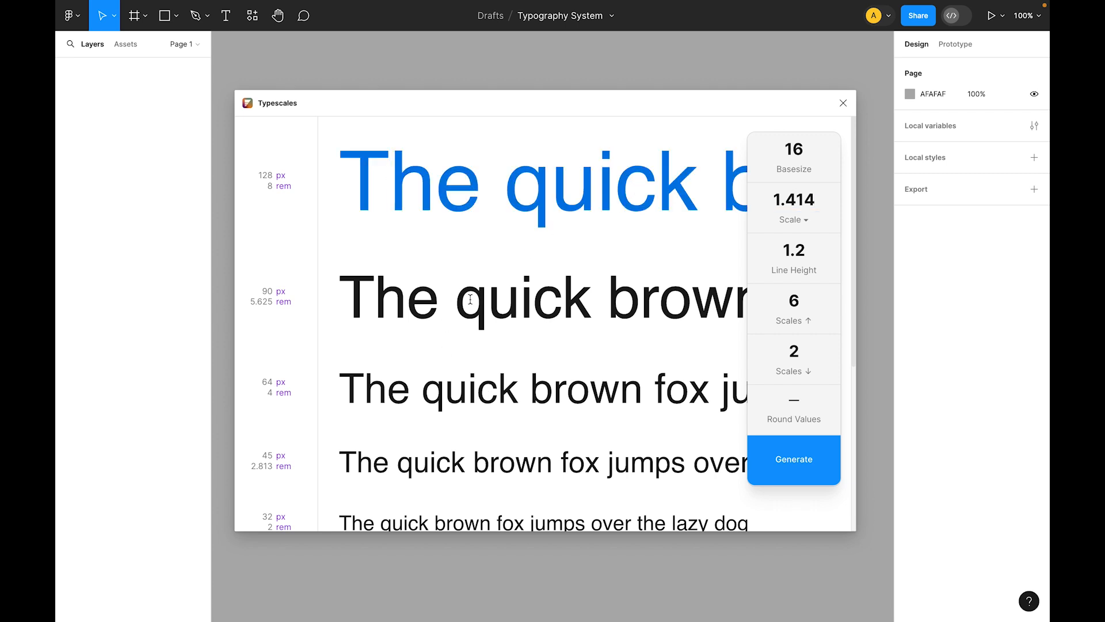
key("ctrl+a")
type("Creative Mind")
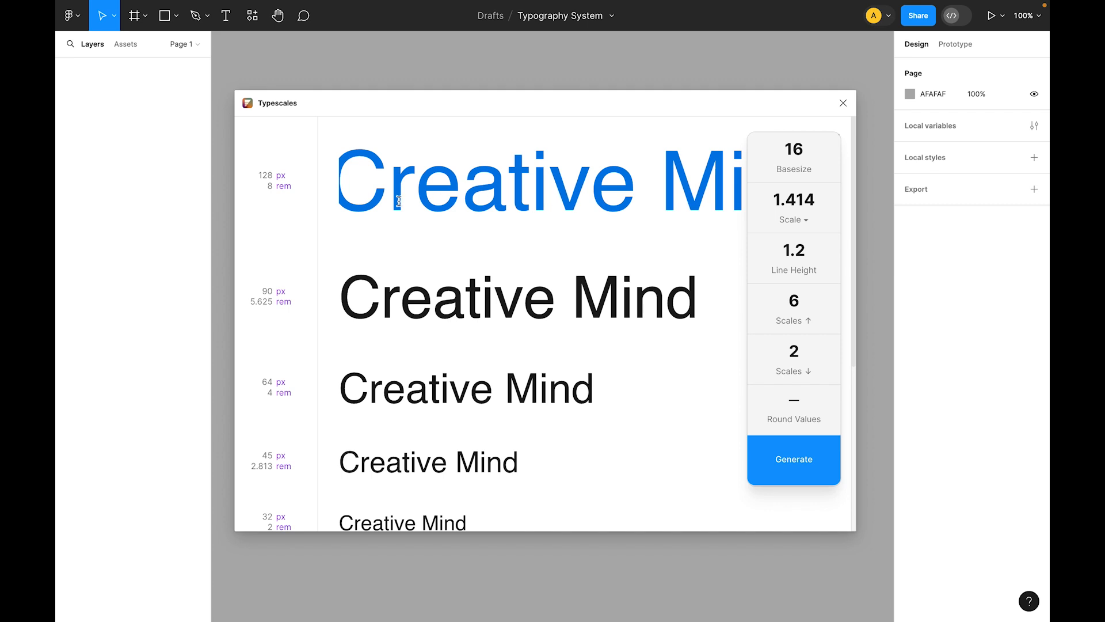
- Switch the scale ratio to Golden Ratio (1.618) and examine the heading and body sizes it gives
left_click(794, 219)
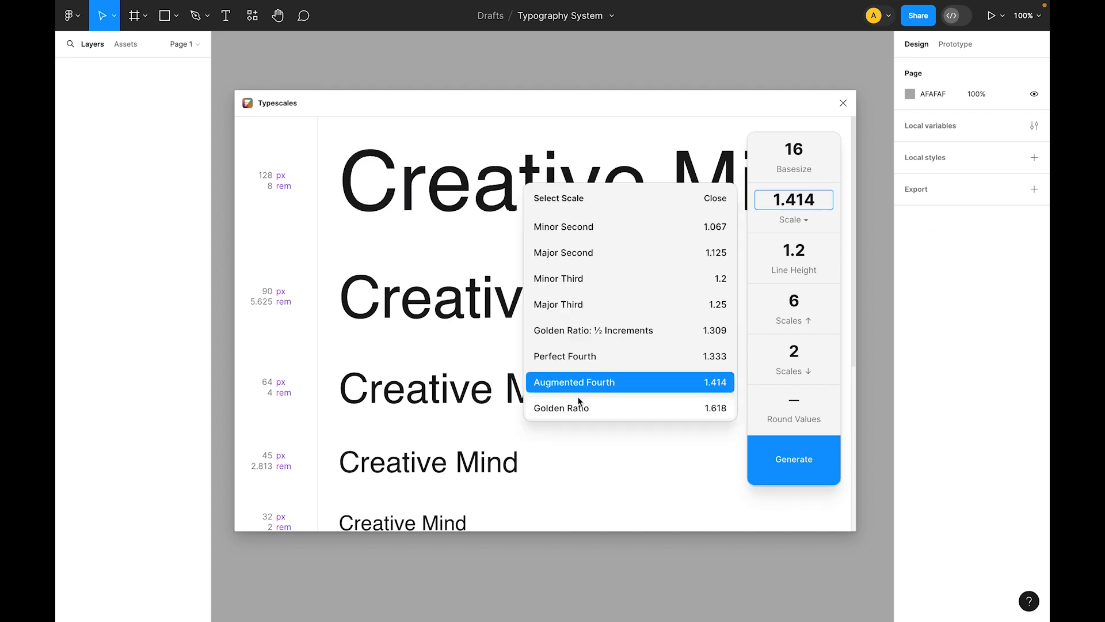
left_click(541, 410)
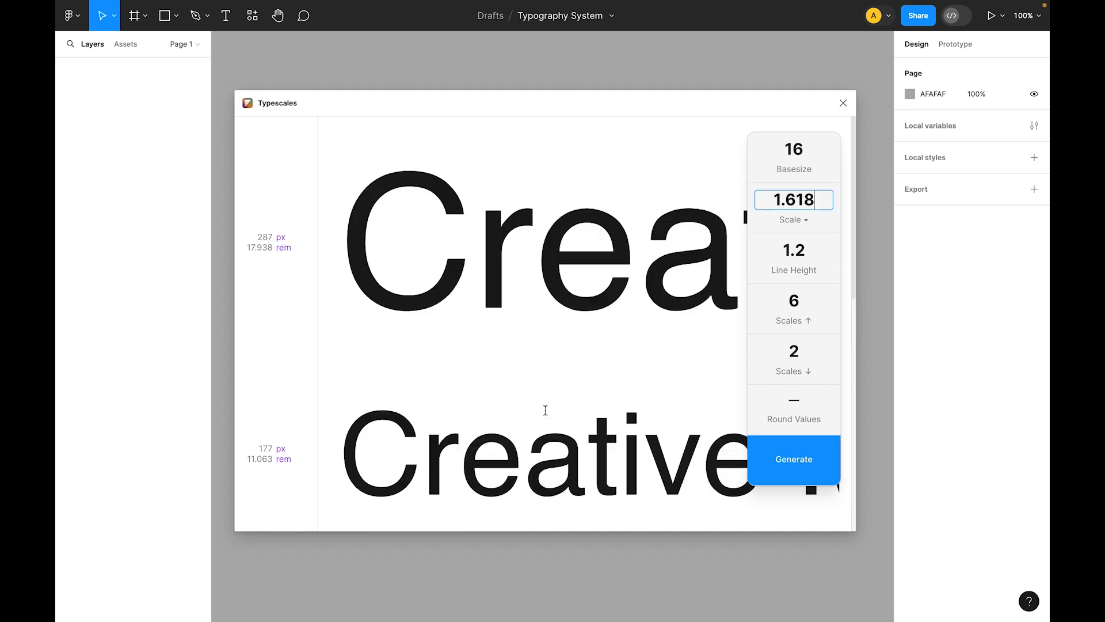
scroll(507, 278, "down", 1)
scroll(507, 278, "down", 1)
scroll(519, 284, "up", 1)
scroll(521, 287, "down", 5)
scroll(529, 298, "up", 5)
scroll(474, 333, "down", 3)
scroll(597, 289, "down", 5)
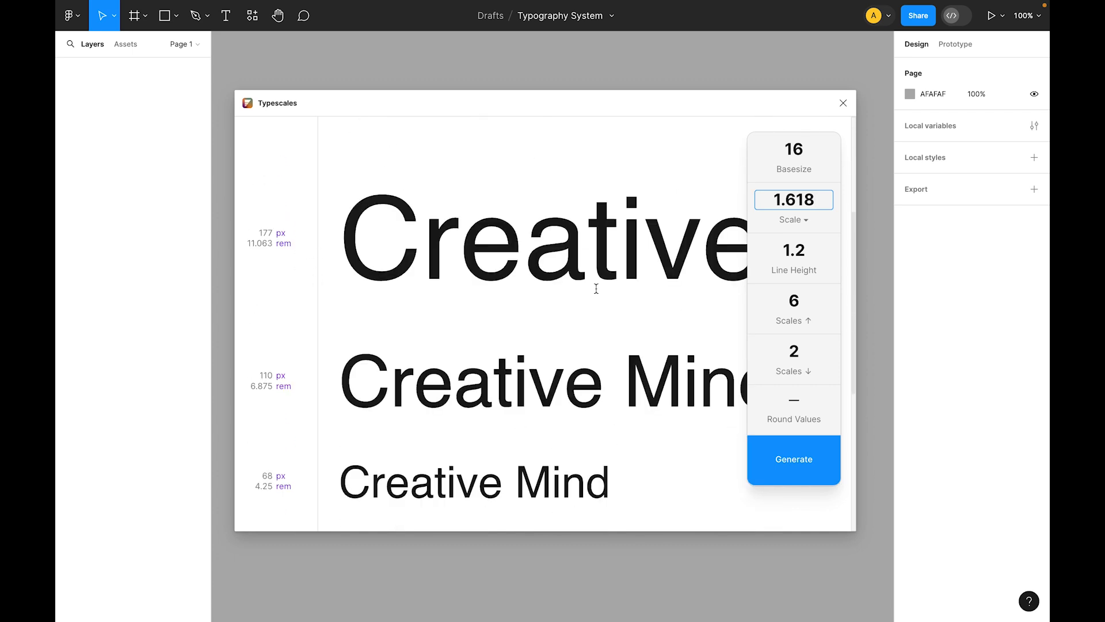
scroll(412, 290, "down", 11)
scroll(533, 320, "up", 19)
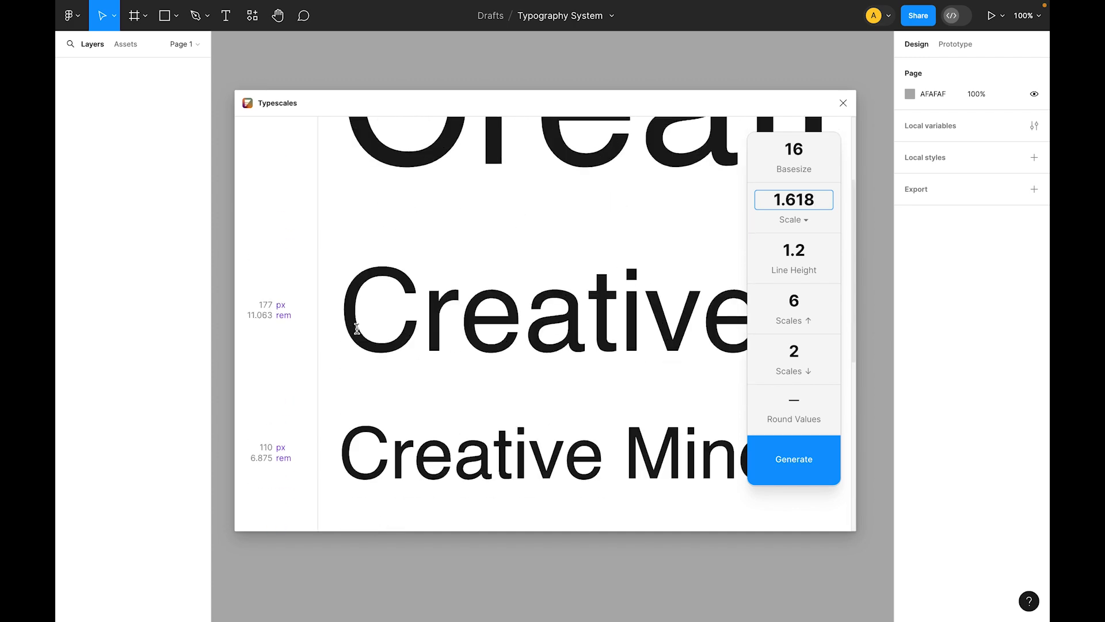
- Set the scale ratio to Major Third (1.25) and the number of downward scales to 4
left_click(794, 219)
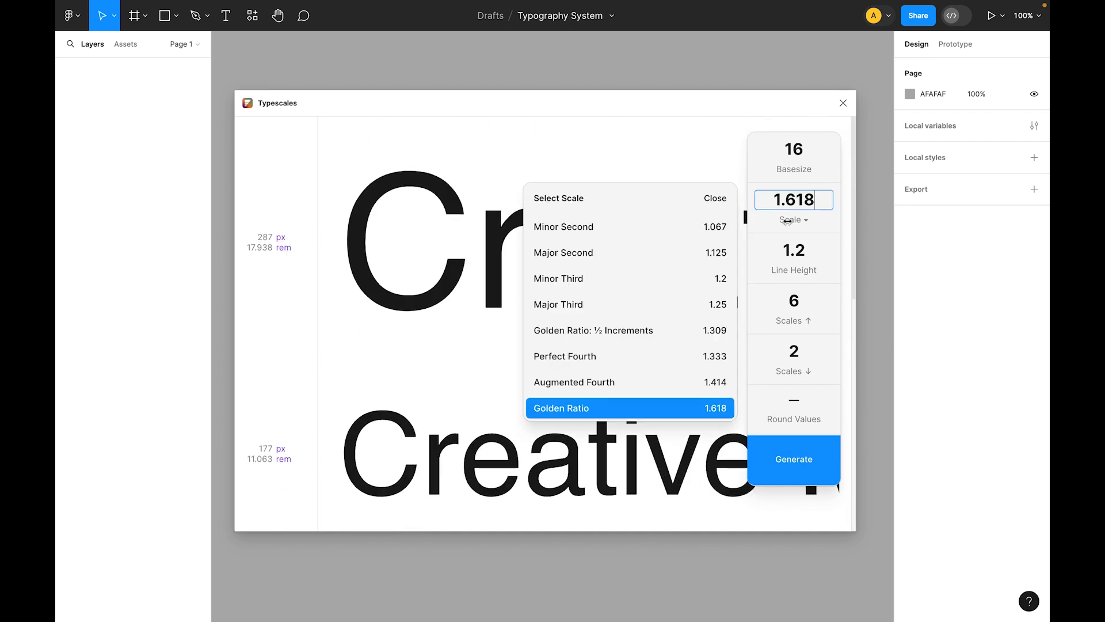
left_click(576, 305)
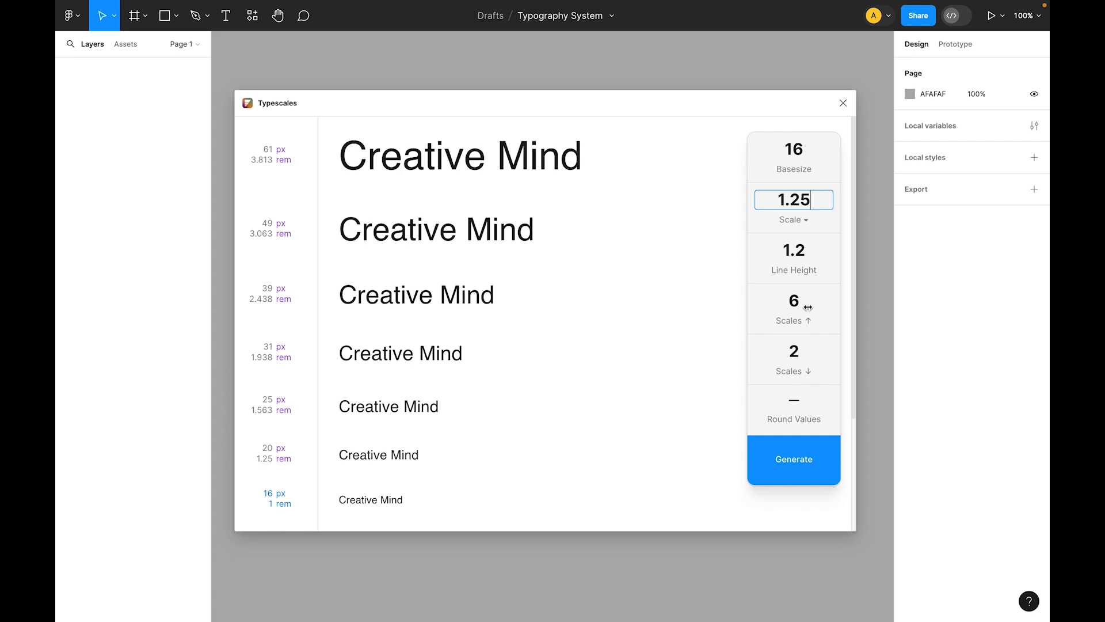
scroll(808, 308, "down", 1)
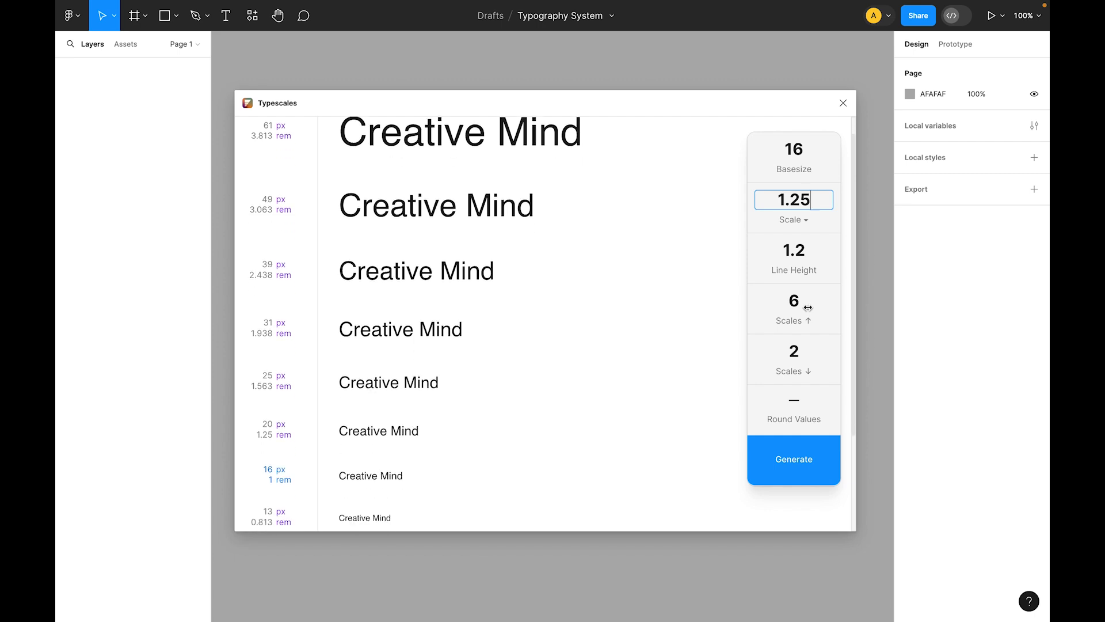
left_click(805, 357)
key("BackSpace")
type("4")
scroll(474, 377, "up", 1)
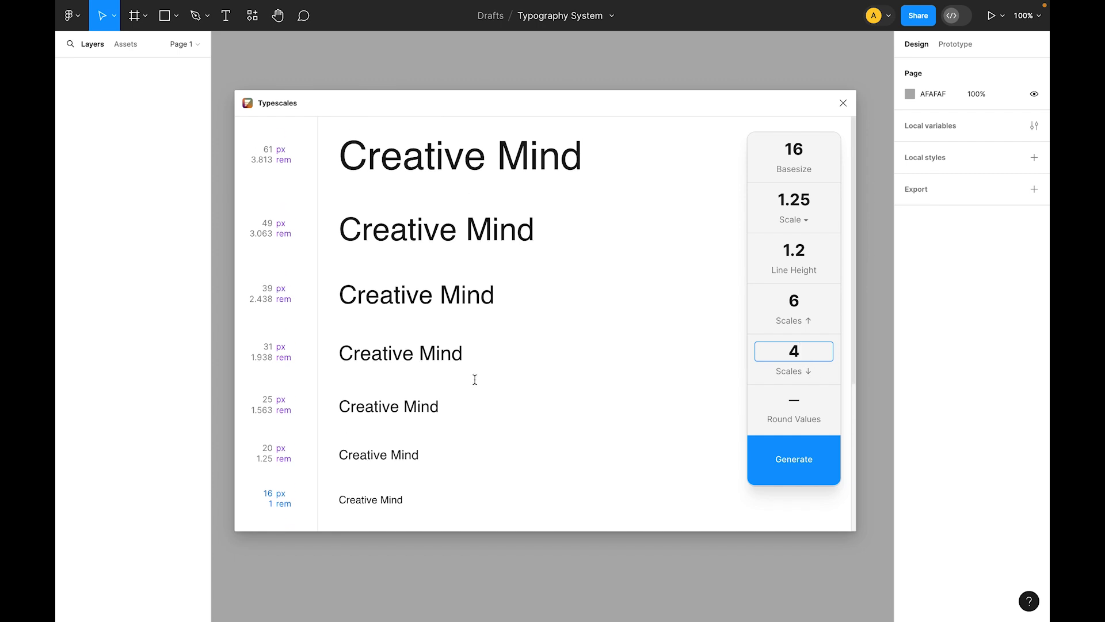
- Turn off value rounding to inspect the unrounded sizes, and turn rounding back on
left_click(795, 400)
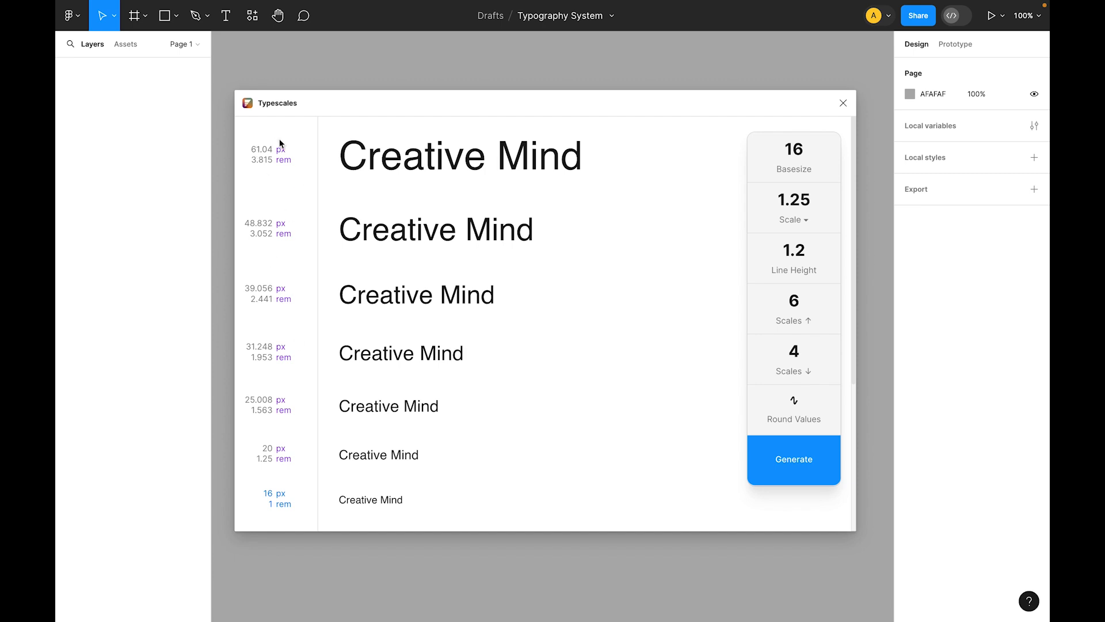
scroll(266, 309, "down", 5)
scroll(267, 311, "up", 5)
left_click(796, 404)
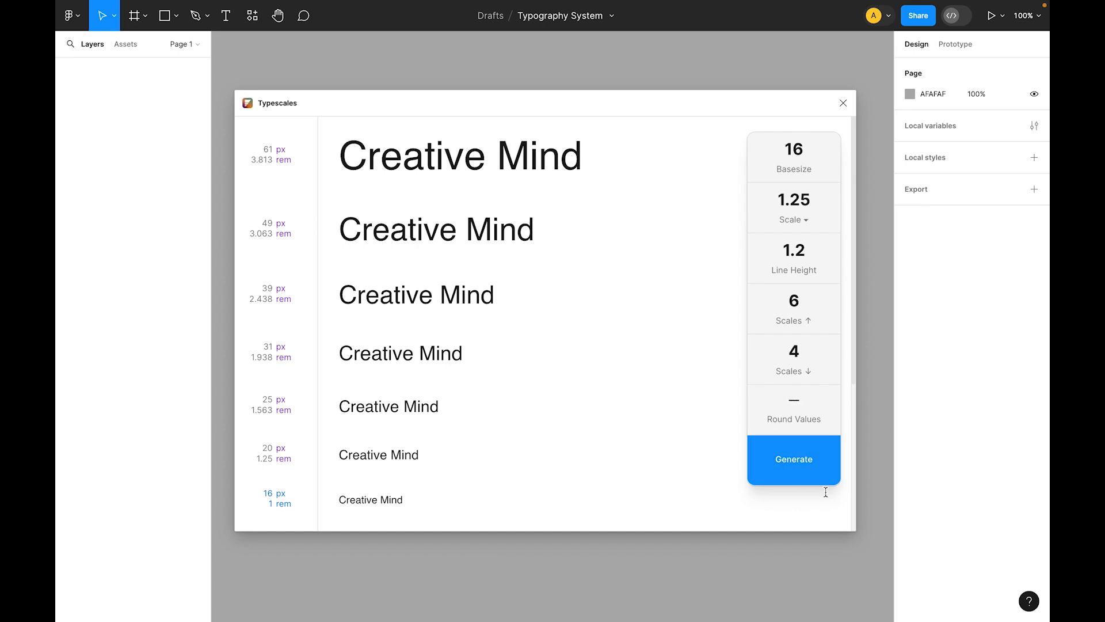
- Generate the type scale on the canvas and rename its outer frame "Typography"
left_click(786, 465)
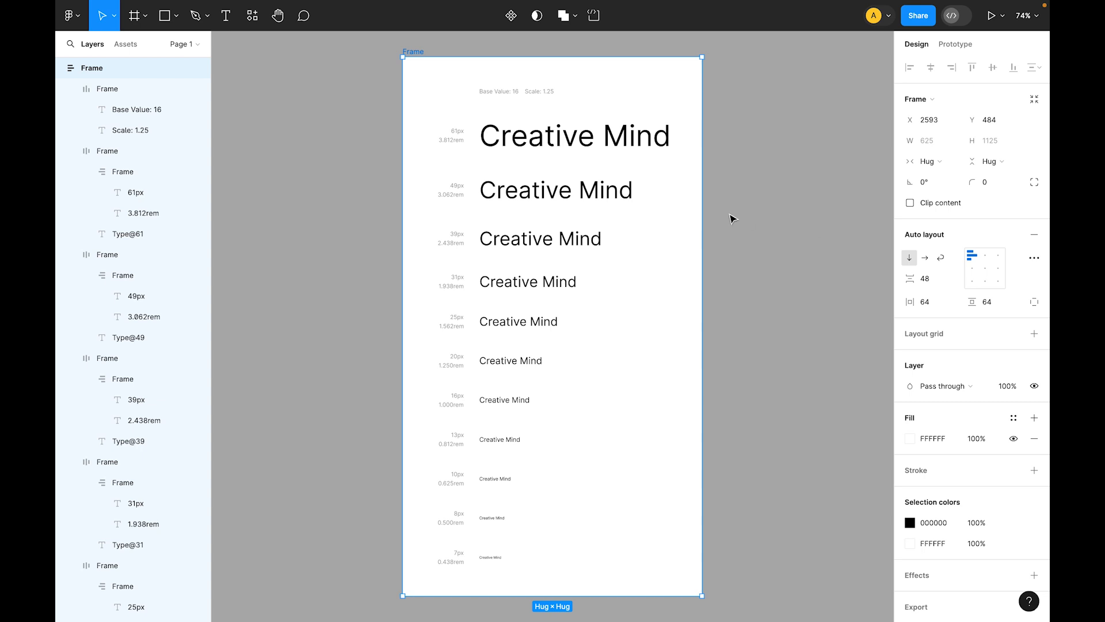
double_click(412, 51)
type("Typograoh")
type("phy")
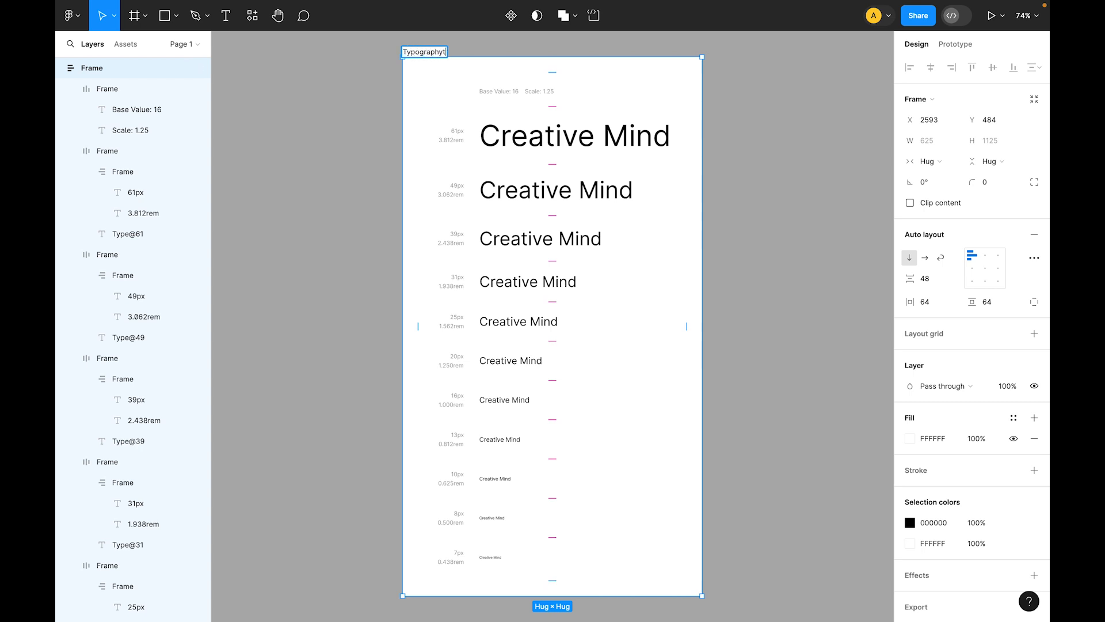
key("Return")
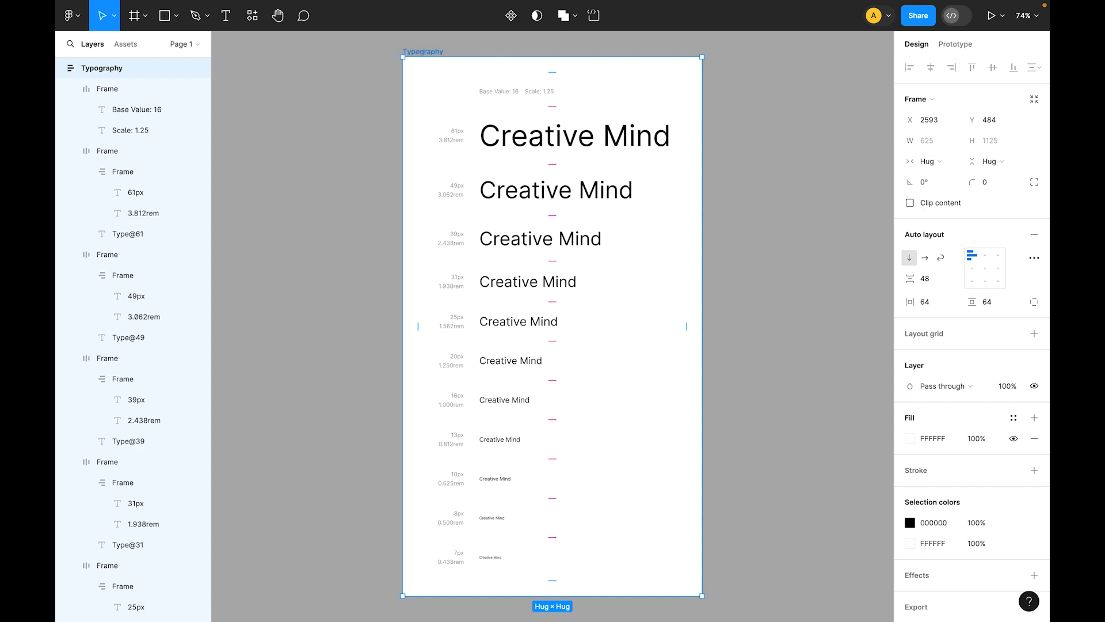
- Give the Typography frame a fixed width of 1440
left_click(942, 162)
left_click(949, 142)
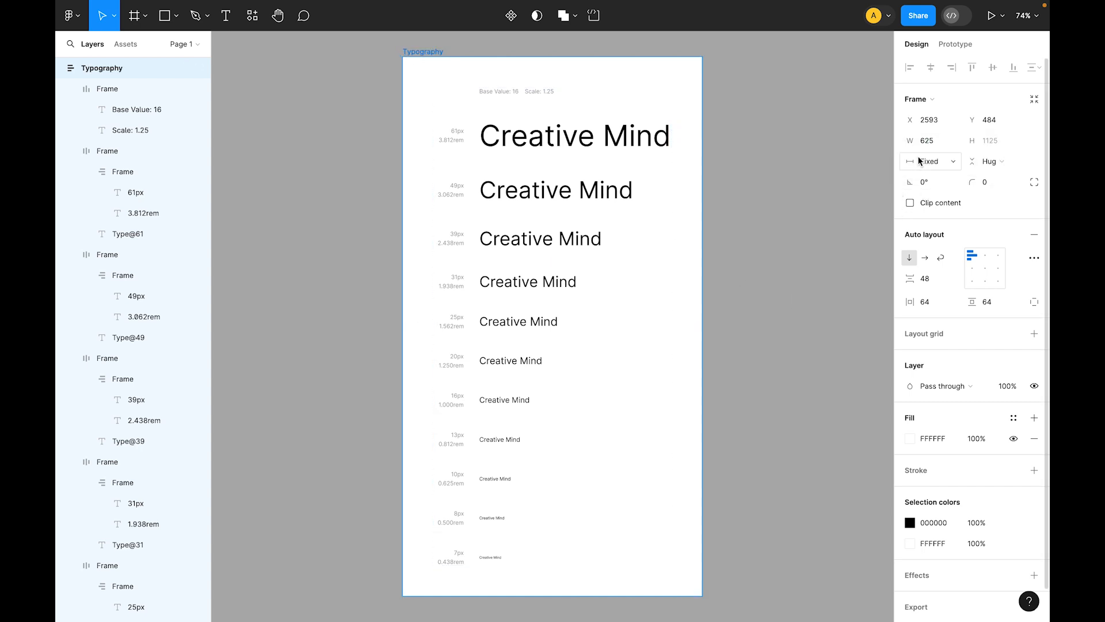
left_click(939, 141)
type("1440")
key("Return")
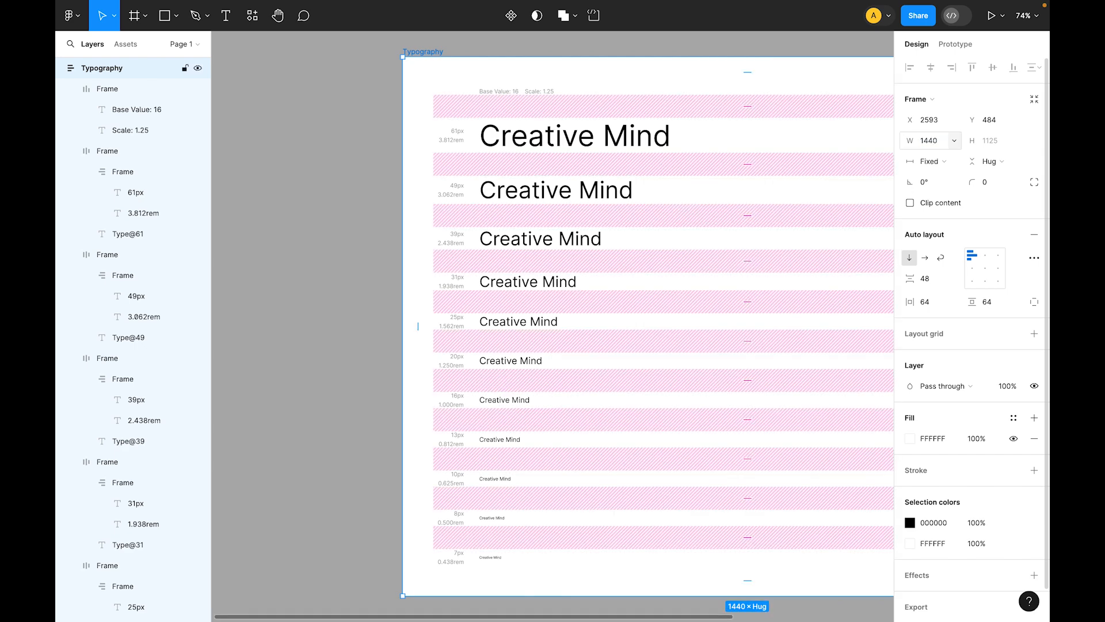
key("shift+2")
left_click(439, 78)
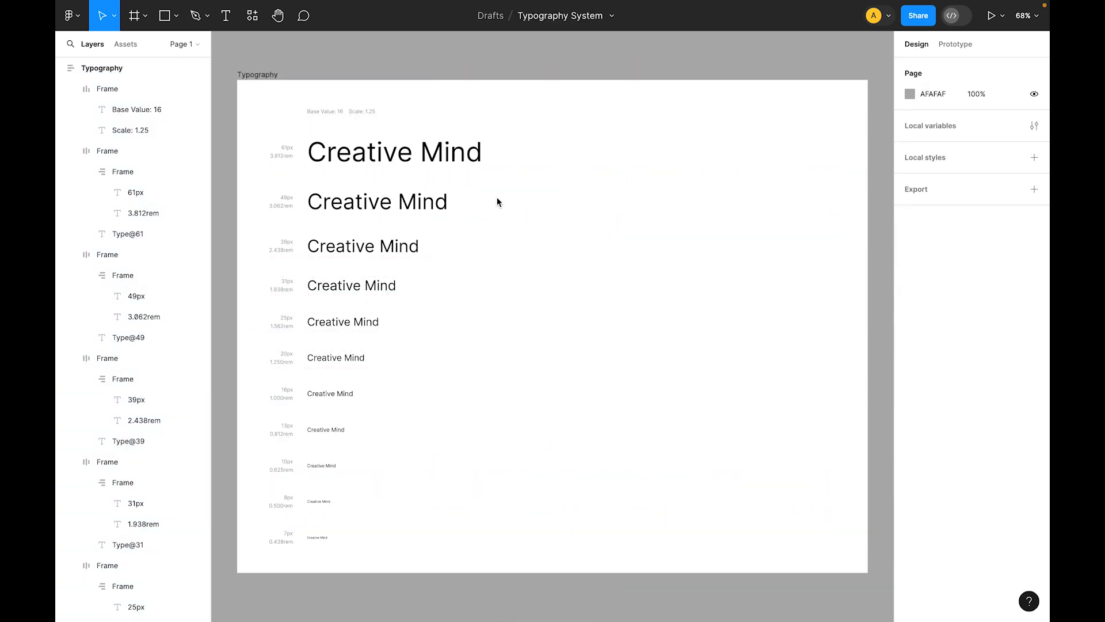
- Make all row frames inside the Typography frame fill the container width
left_click(292, 101)
key("Return")
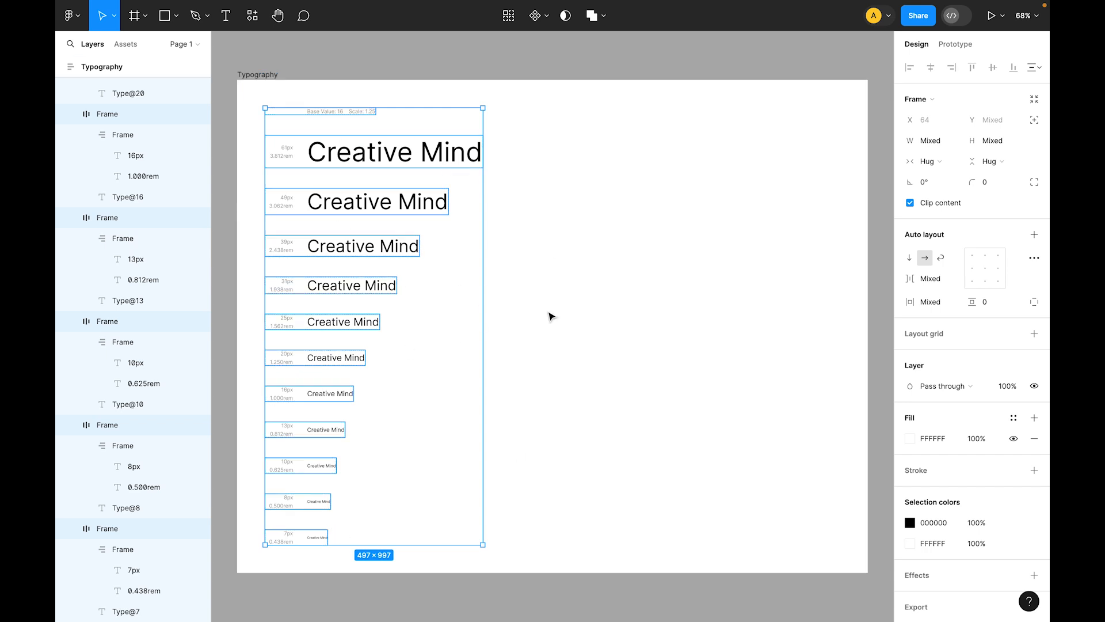
left_click(930, 161)
left_click(942, 181)
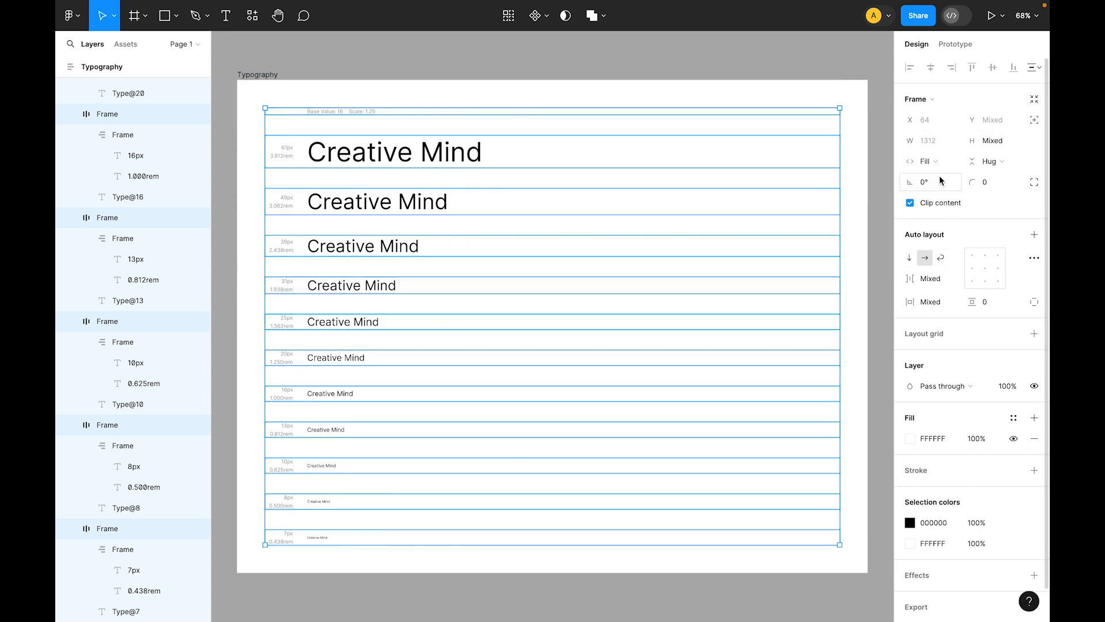
- Set the label frames and texts directly inside each row to fill the container width
key("Return")
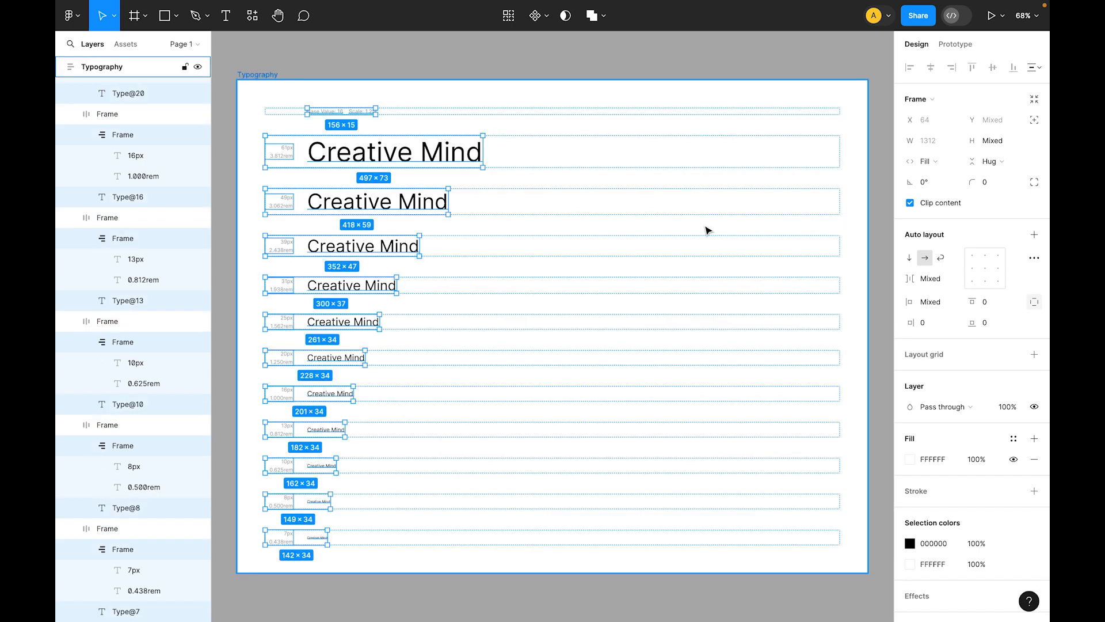
left_click(930, 141)
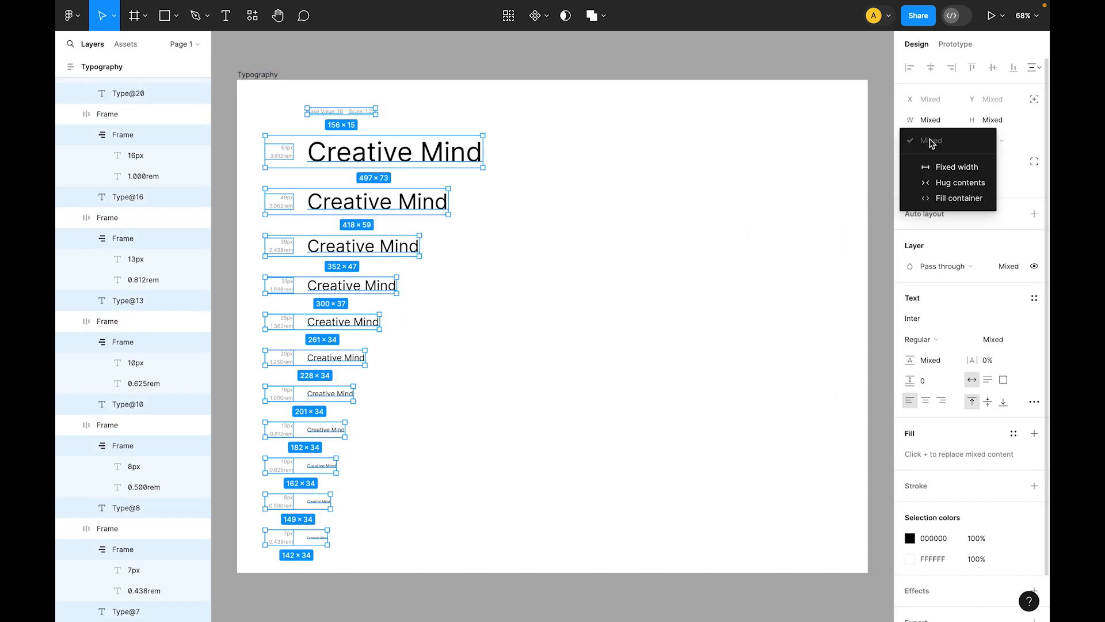
left_click(944, 198)
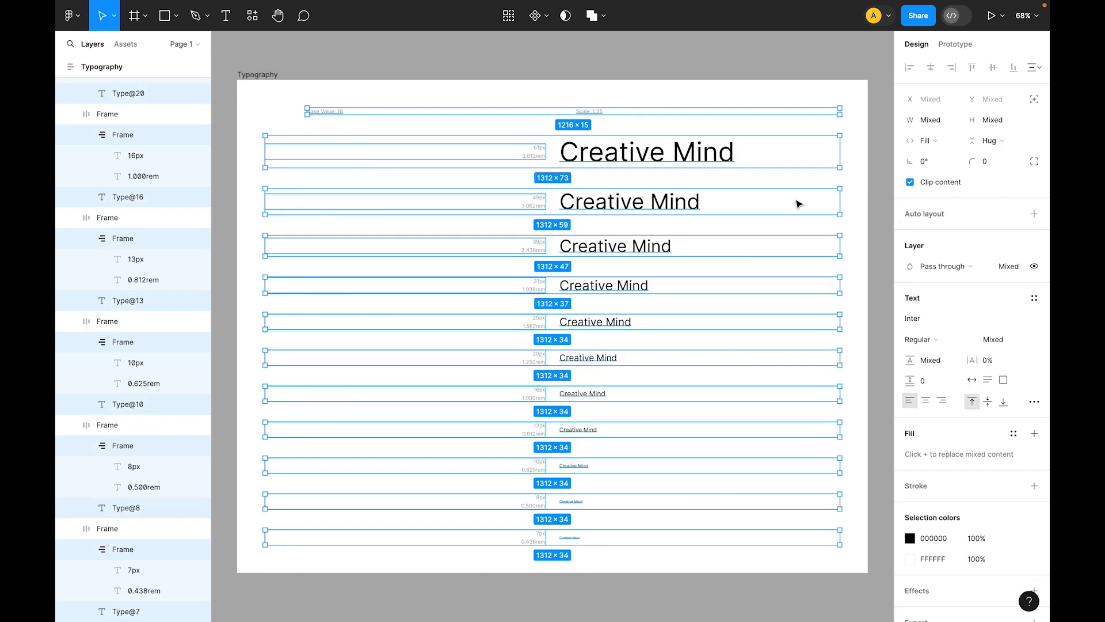
- Set the px and rem texts inside the label frames to fill the container width, and clear the selection
key("Return")
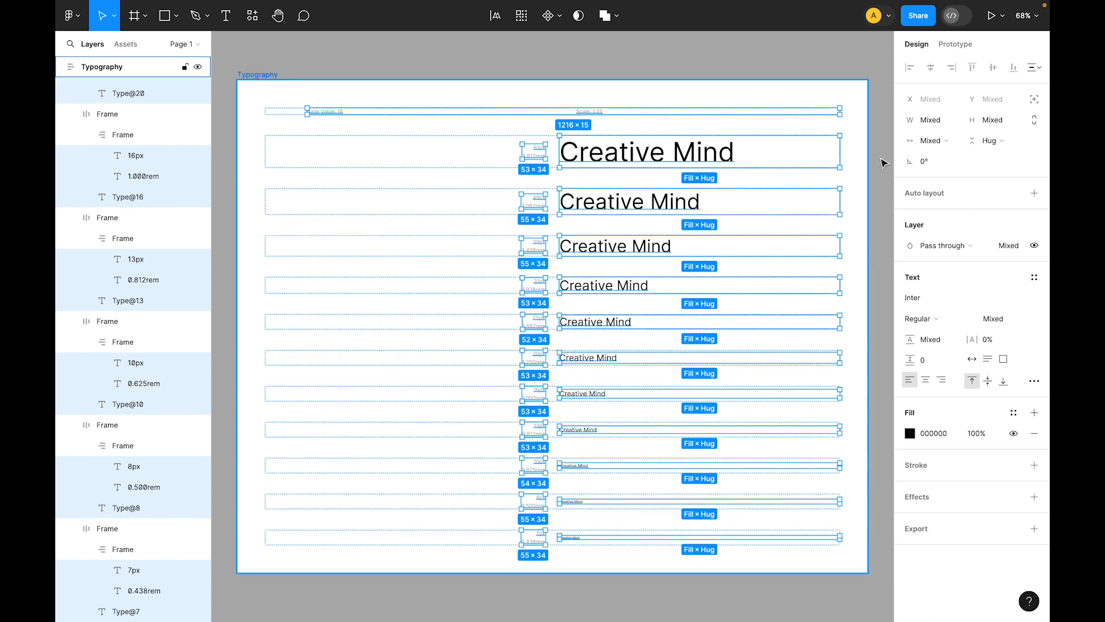
left_click(930, 141)
left_click(937, 199)
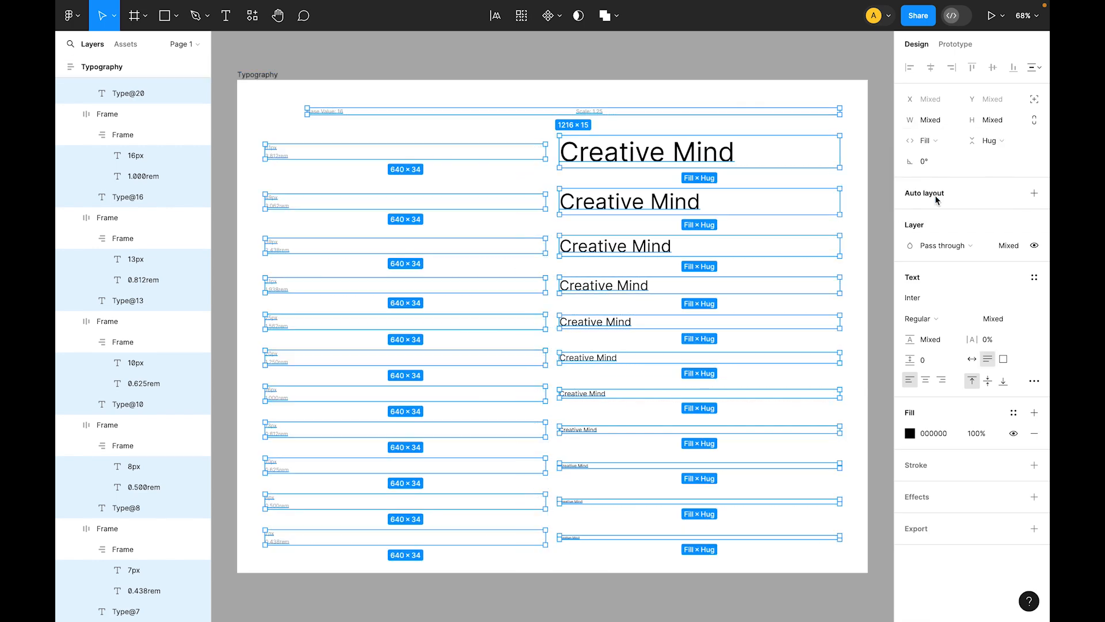
key("Return")
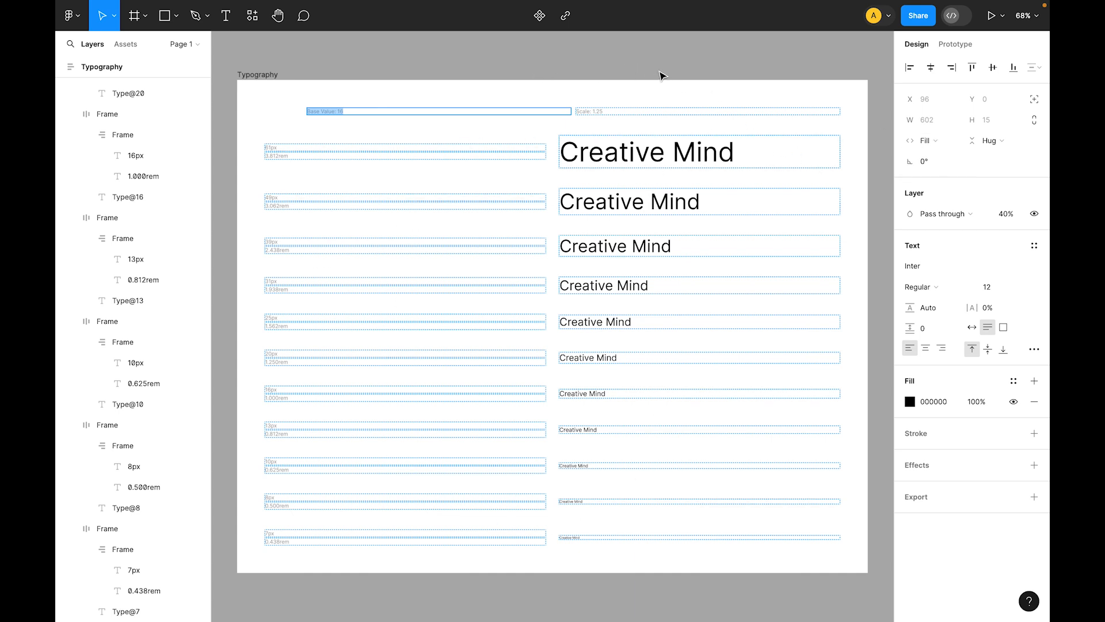
key("Escape")
left_click(521, 70)
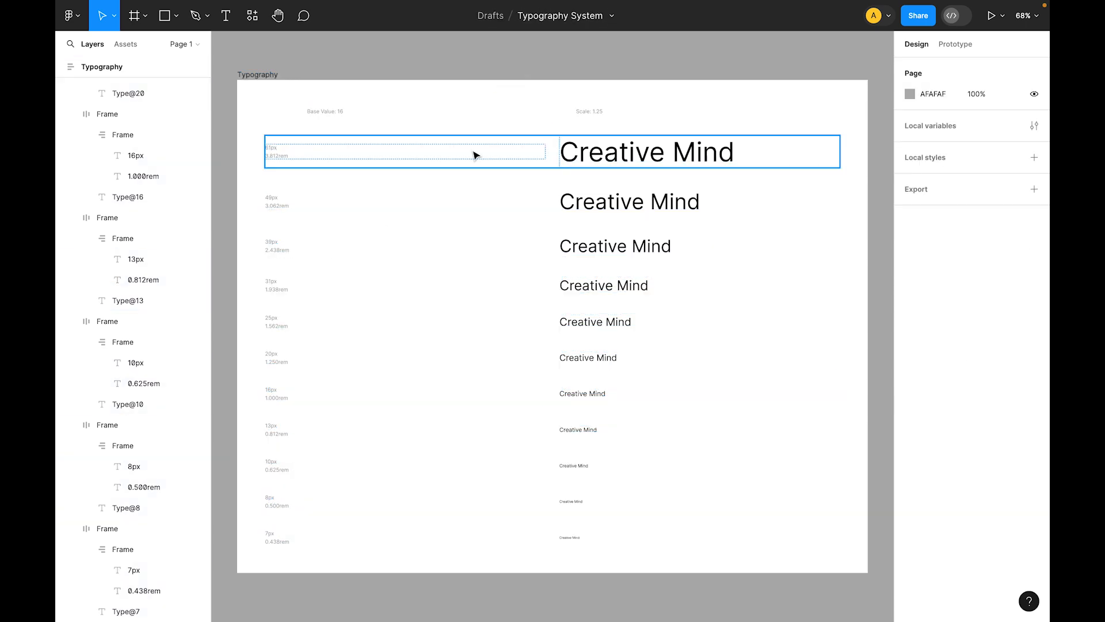
- Delete the separate "Scale: 1.25" text from the header row
left_click(598, 114)
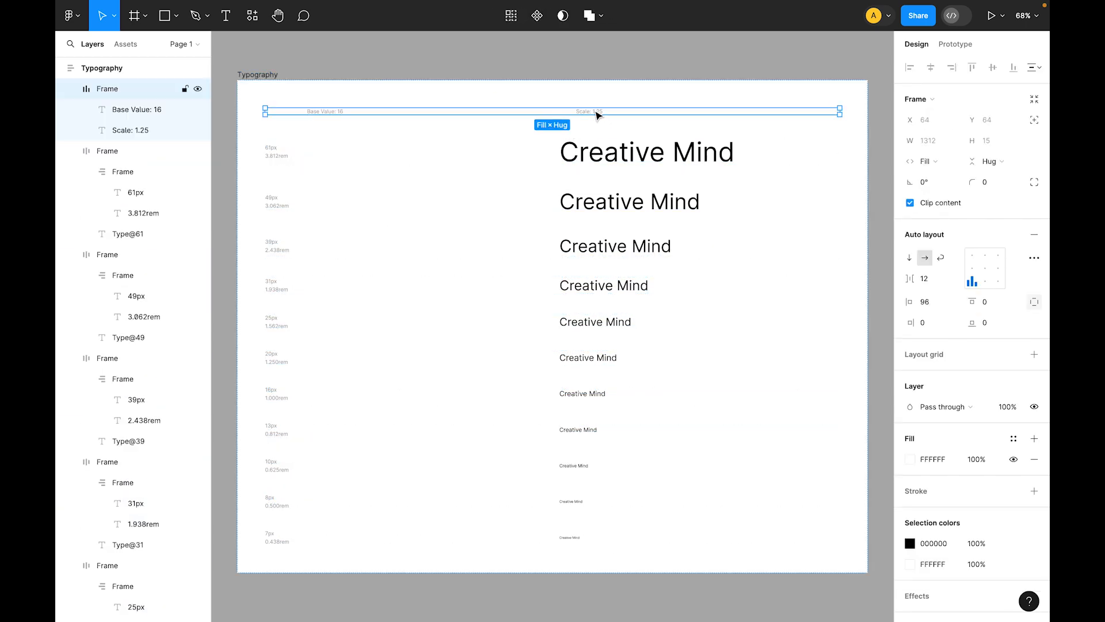
left_click(597, 115)
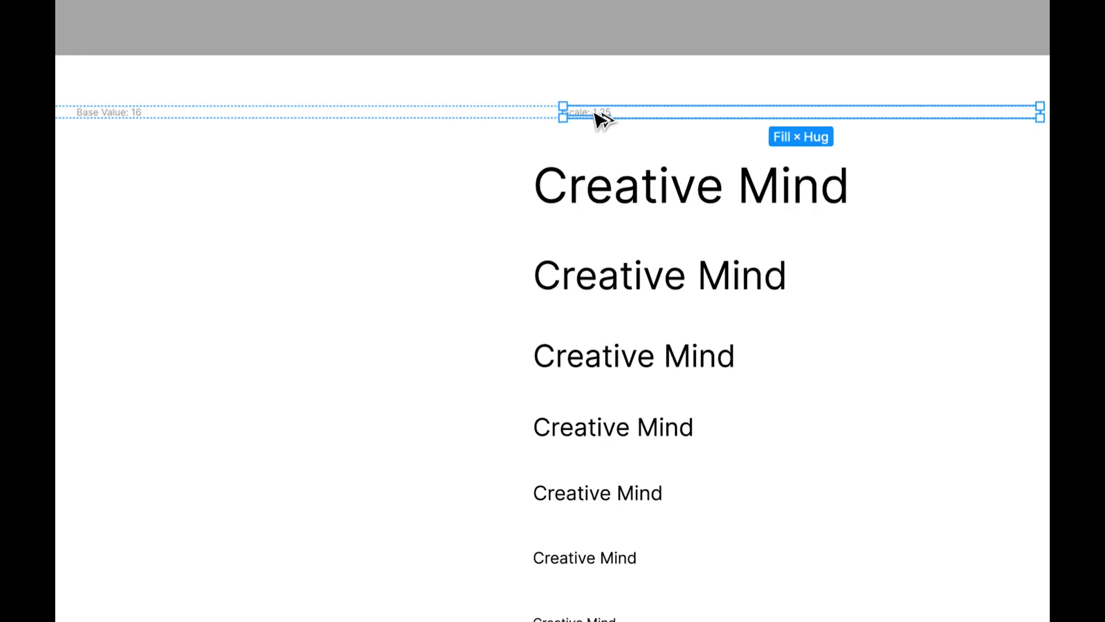
double_click(593, 112)
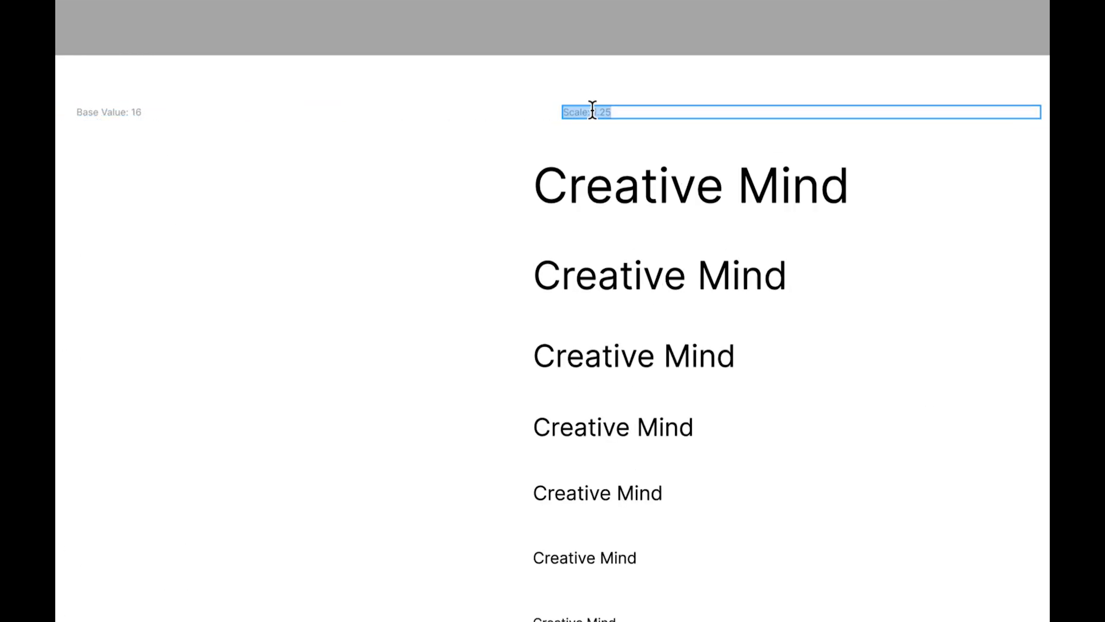
key("BackSpace")
key("Escape")
- Extend the base value text in the header row to read "Base Value: 16 / 1rem | Scale: 1.25"
left_click_drag(240, 122, 359, 129)
left_click(267, 128)
double_click(245, 120)
key("Right")
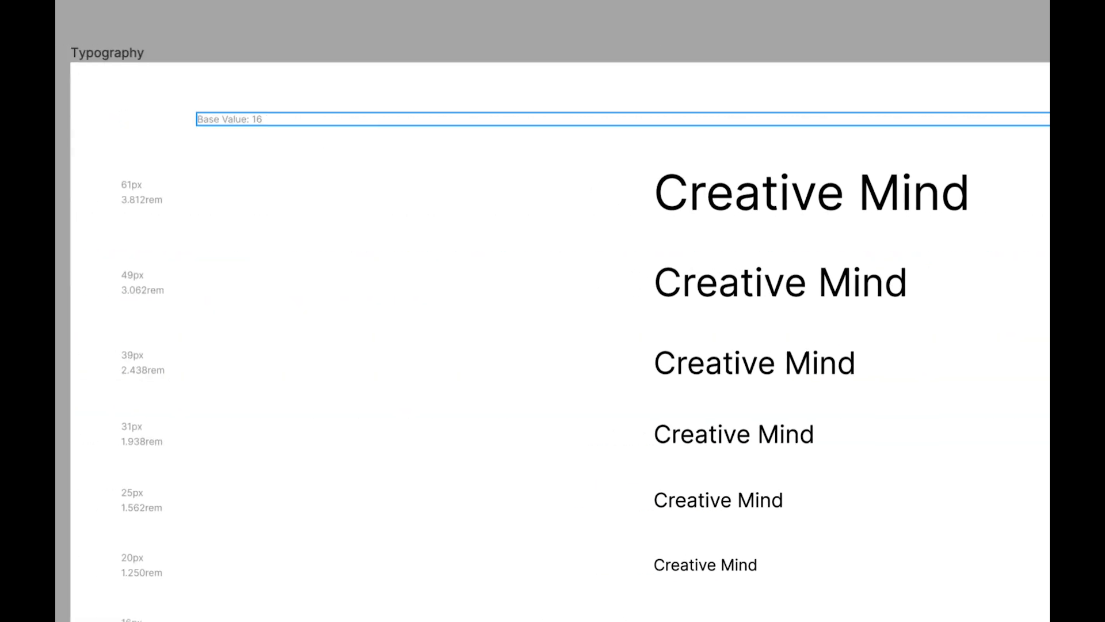
type("/ 1rem")
key("Escape")
double_click(289, 121)
left_click(291, 119)
type("| . ")
type("Scale: 1.25")
key("Escape")
left_click(383, 37)
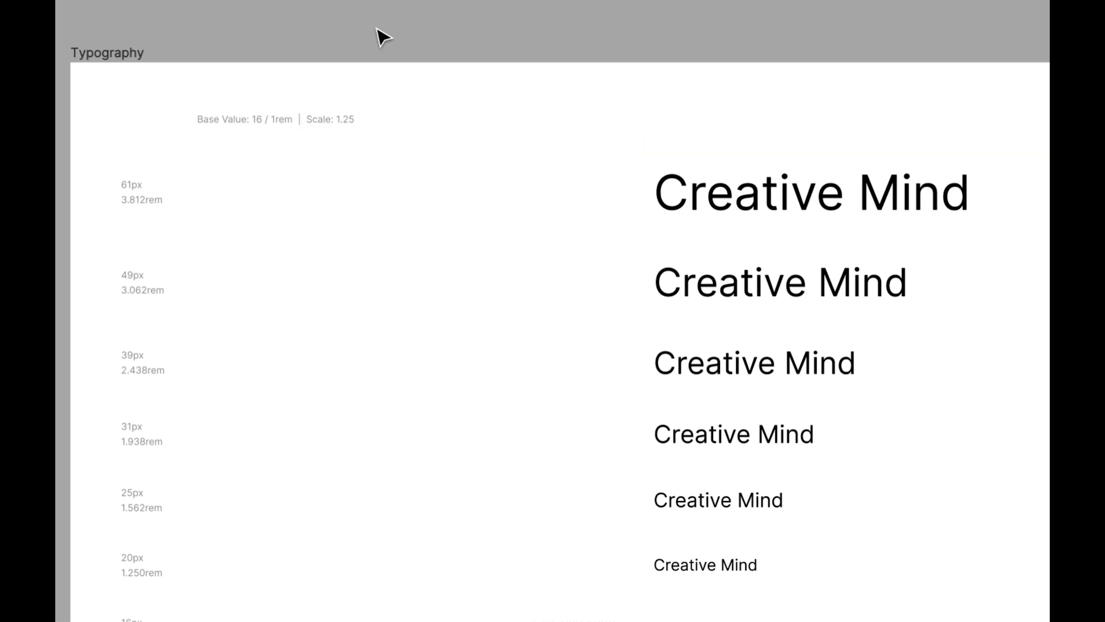
- Set the header row's left padding to 0 so it aligns with the size labels
key("super+minus")
left_click(318, 216)
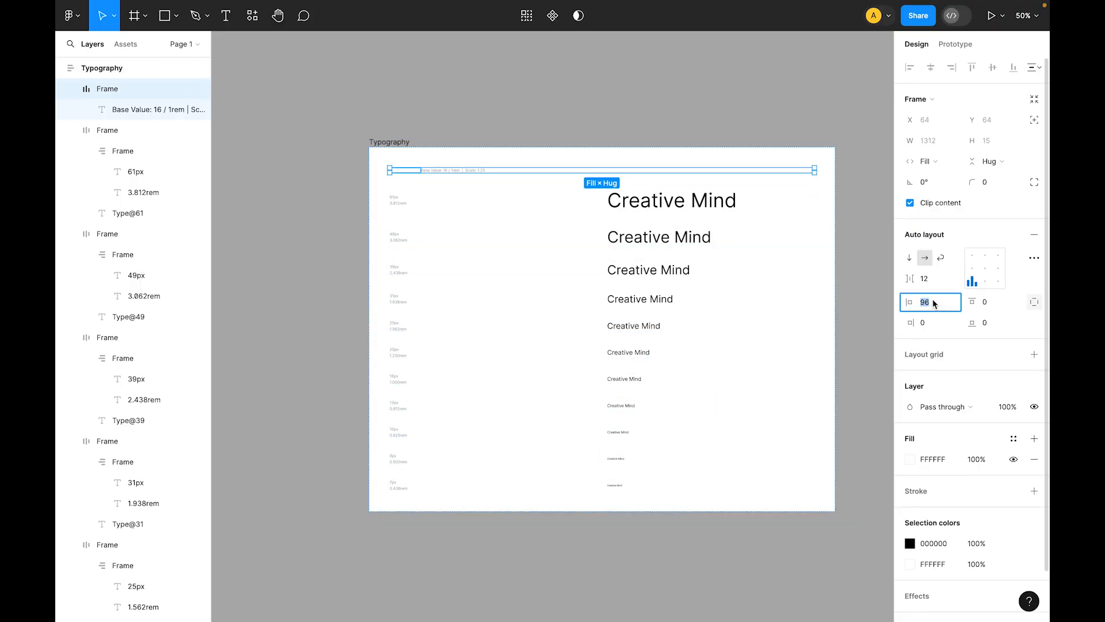
type("0")
key("Return")
left_click(650, 83)
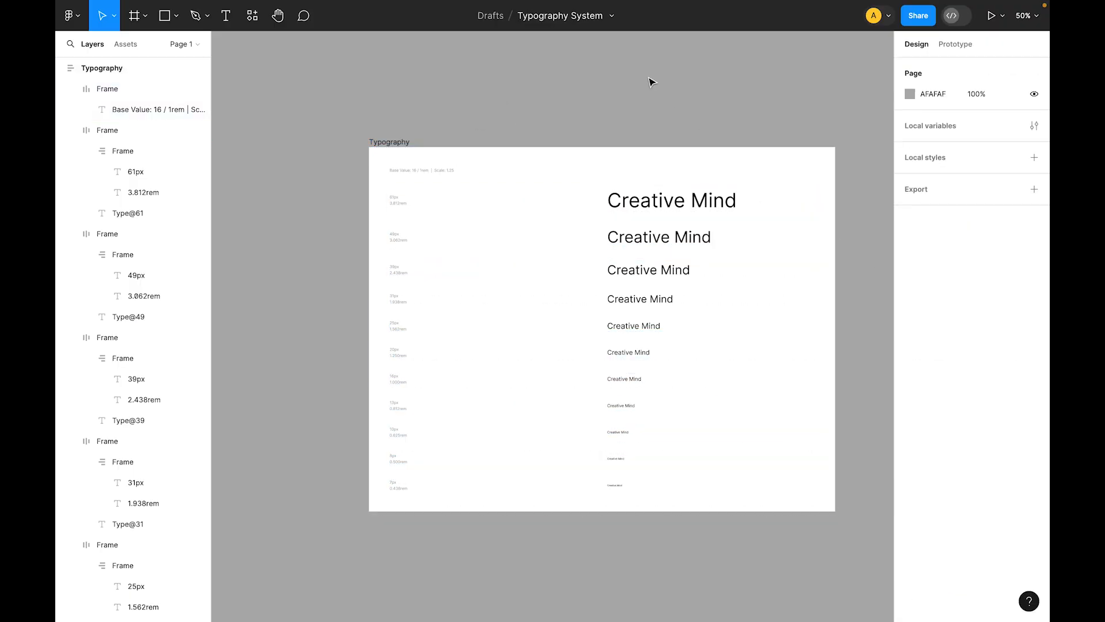
- Select all type scale rows below the header and switch their auto layout to vertical
scroll(620, 340, "down", 1)
left_click(624, 183)
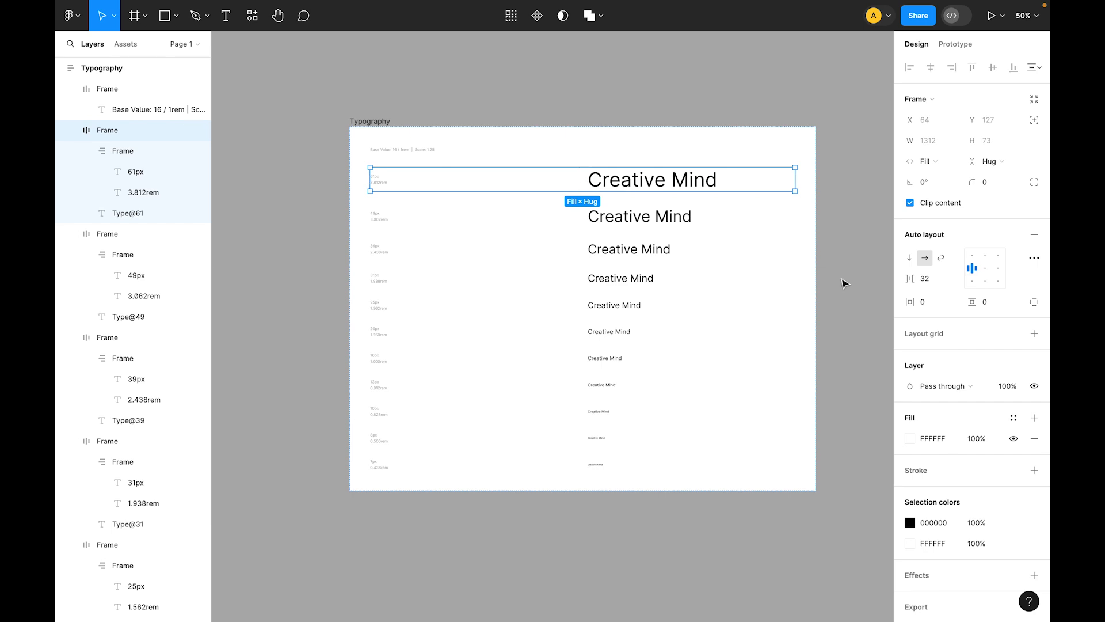
left_click(675, 222, "shift")
left_click(617, 250, "shift")
left_click(616, 280, "shift")
left_click(617, 307, "shift")
left_click(615, 332, "shift")
left_click(615, 361, "shift")
left_click_drag(679, 570, 356, 177)
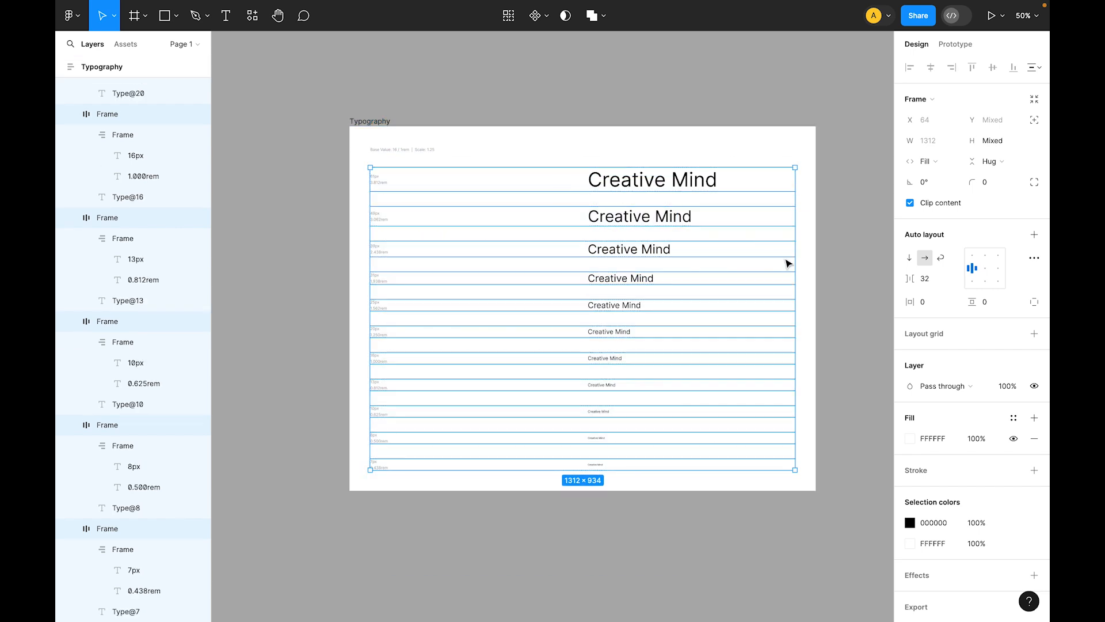
left_click(909, 258)
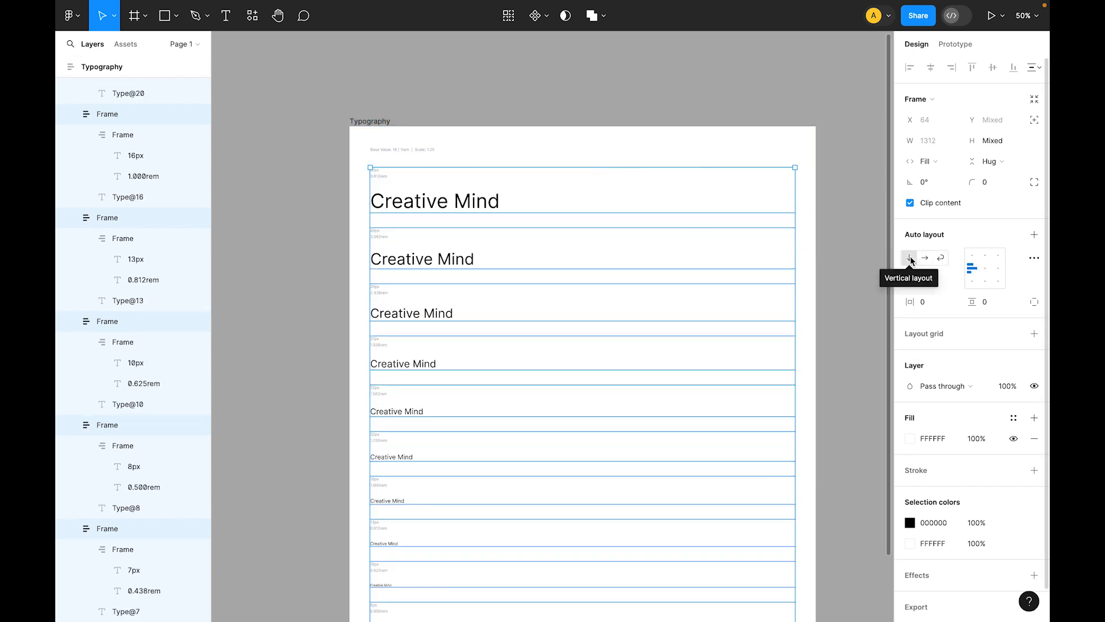
left_click(479, 92)
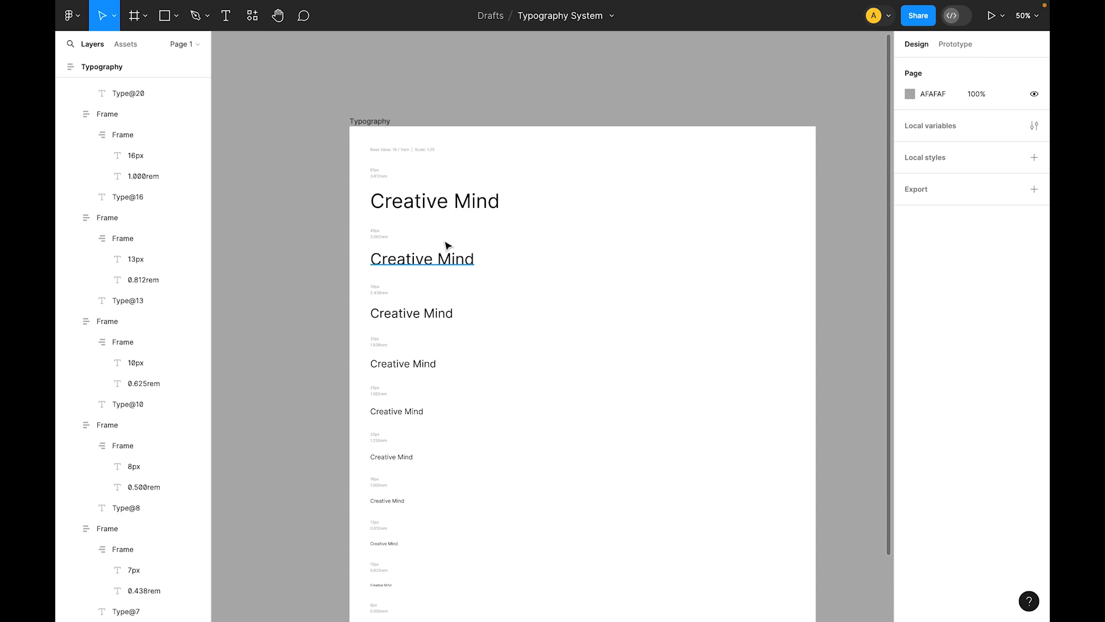
- Duplicate the 61px sample text as a separate heading below the header row and change it to "Style Guide"
left_click(448, 211)
left_click_drag(448, 212, 426, 164)
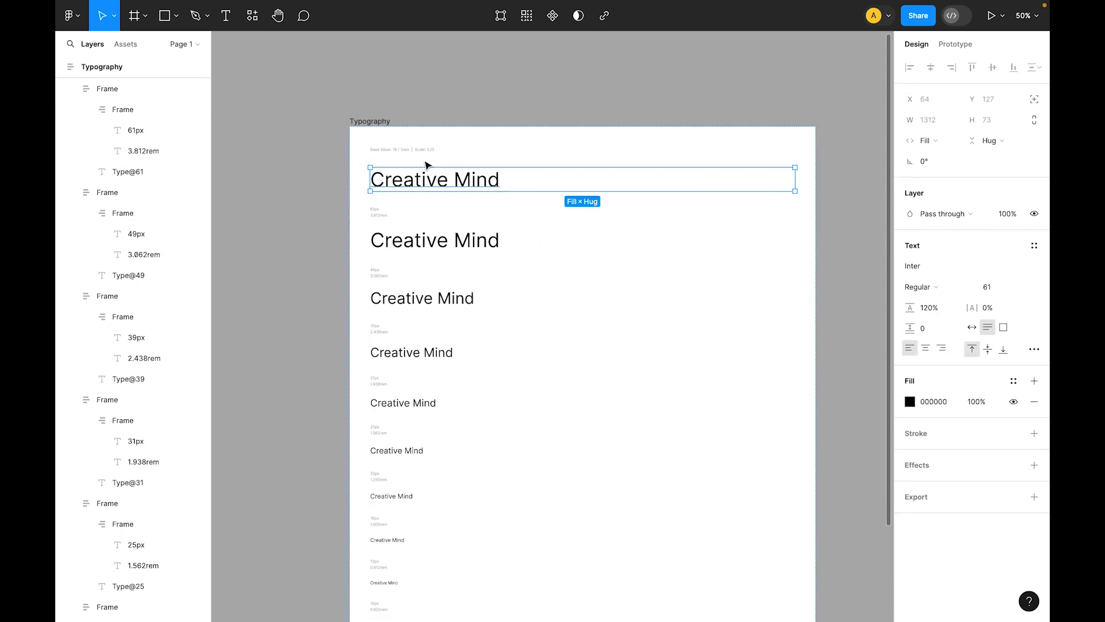
double_click(417, 181)
type("Style")
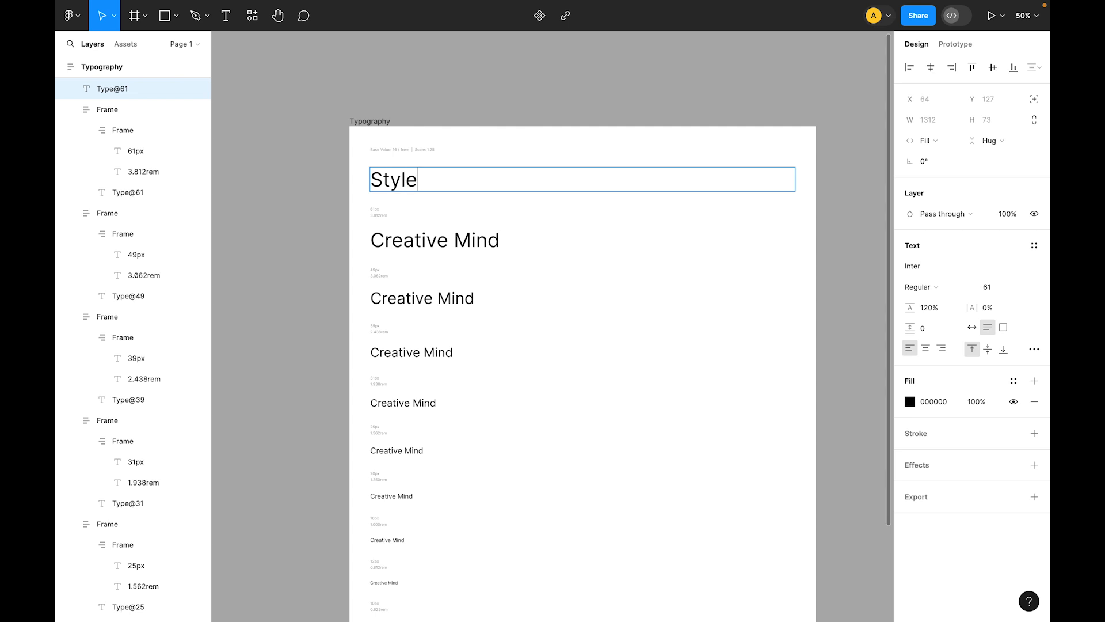
type(" Guide")
key("Escape")
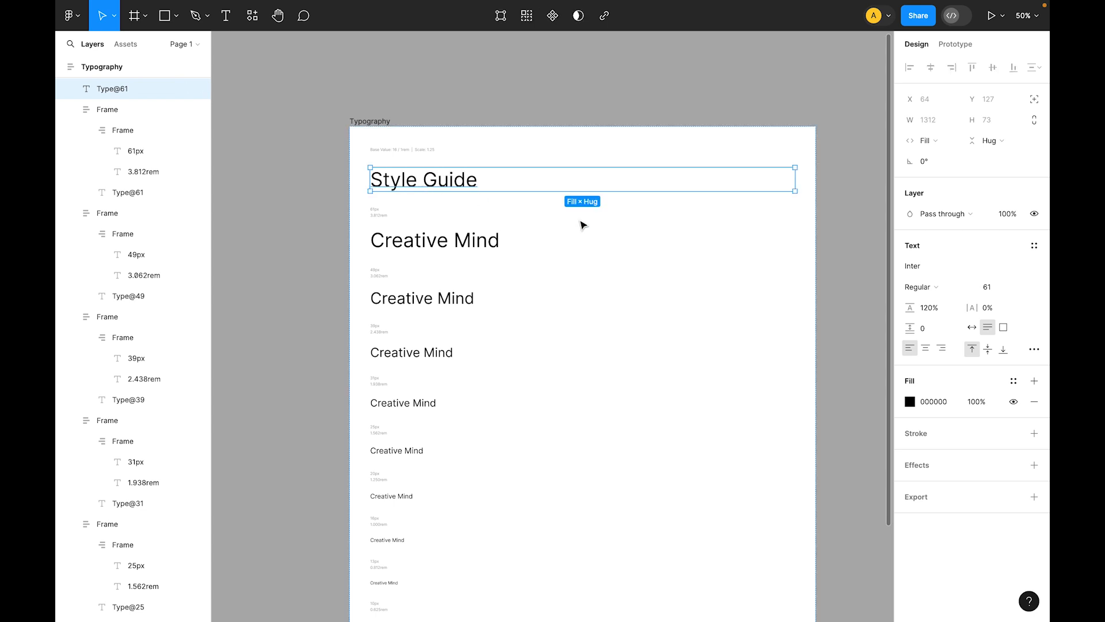
- Set the Style Guide heading's font to Work Sans and its size to 40
left_click(921, 268)
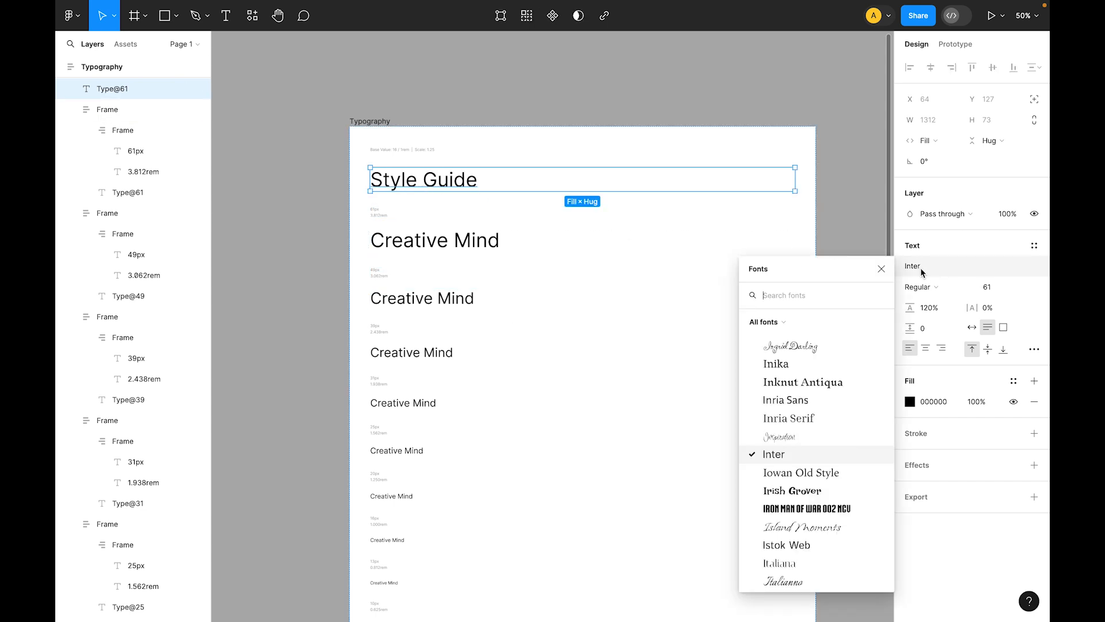
type("work")
key("Return")
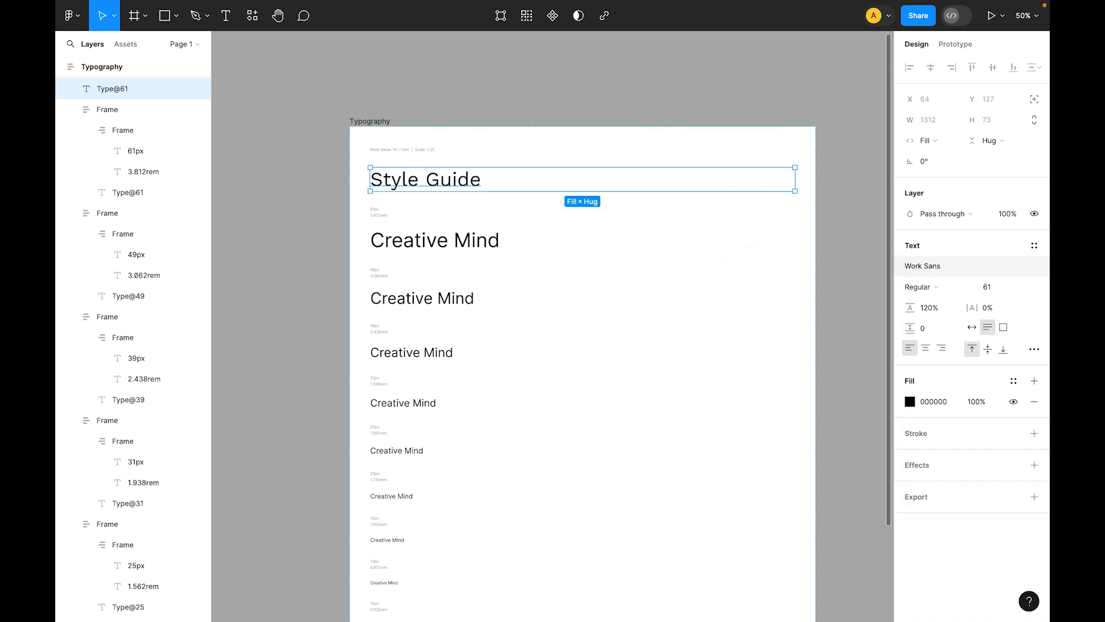
left_click(313, 210)
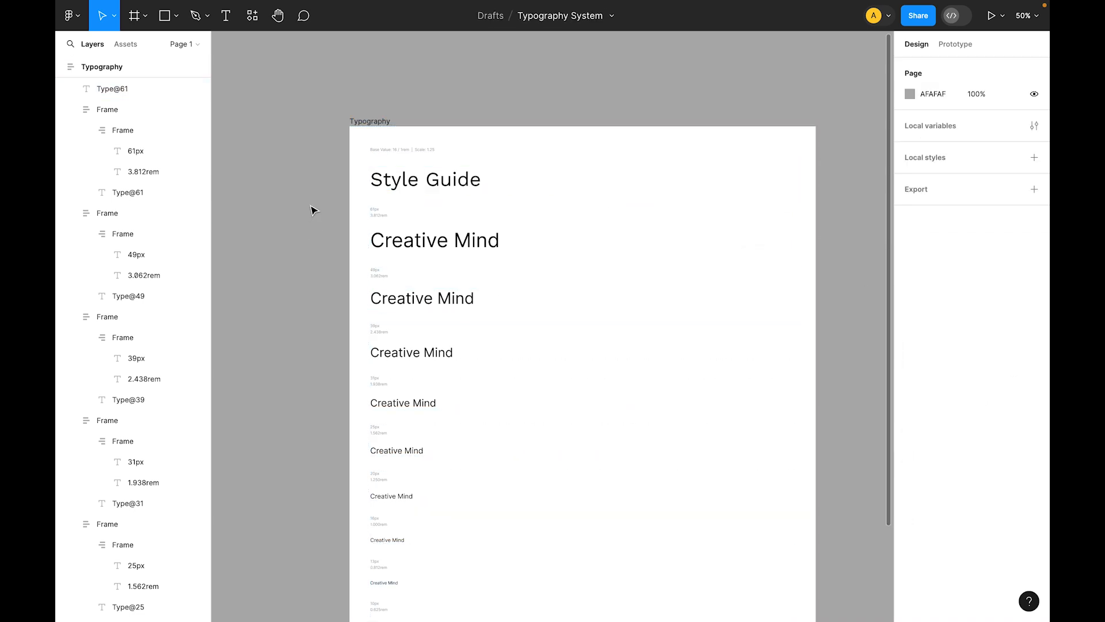
left_click(424, 190)
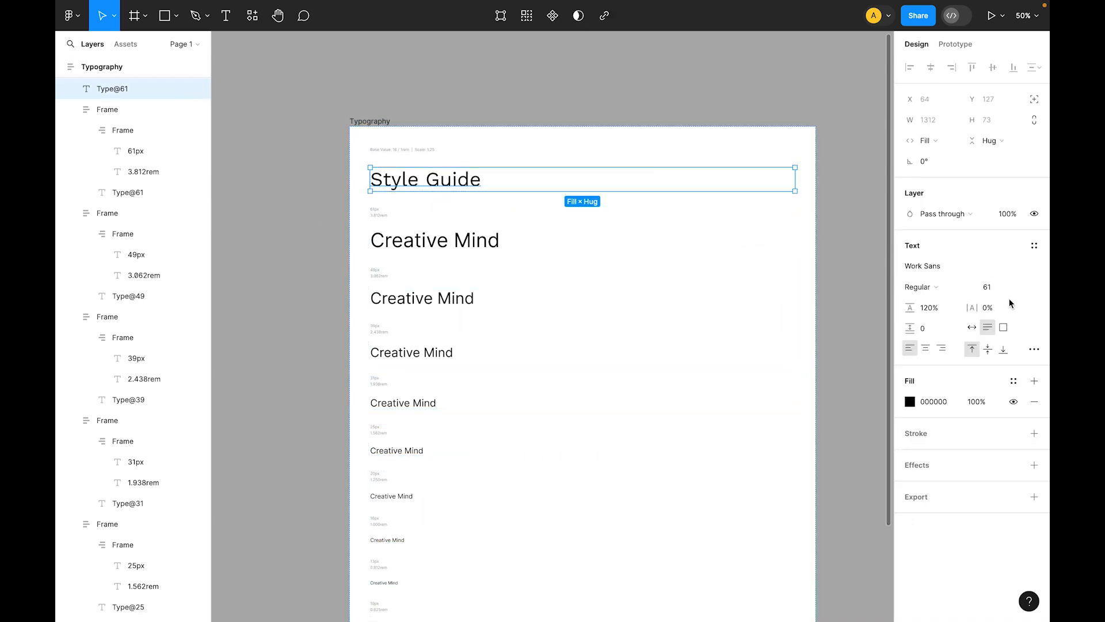
type("40")
key("Return")
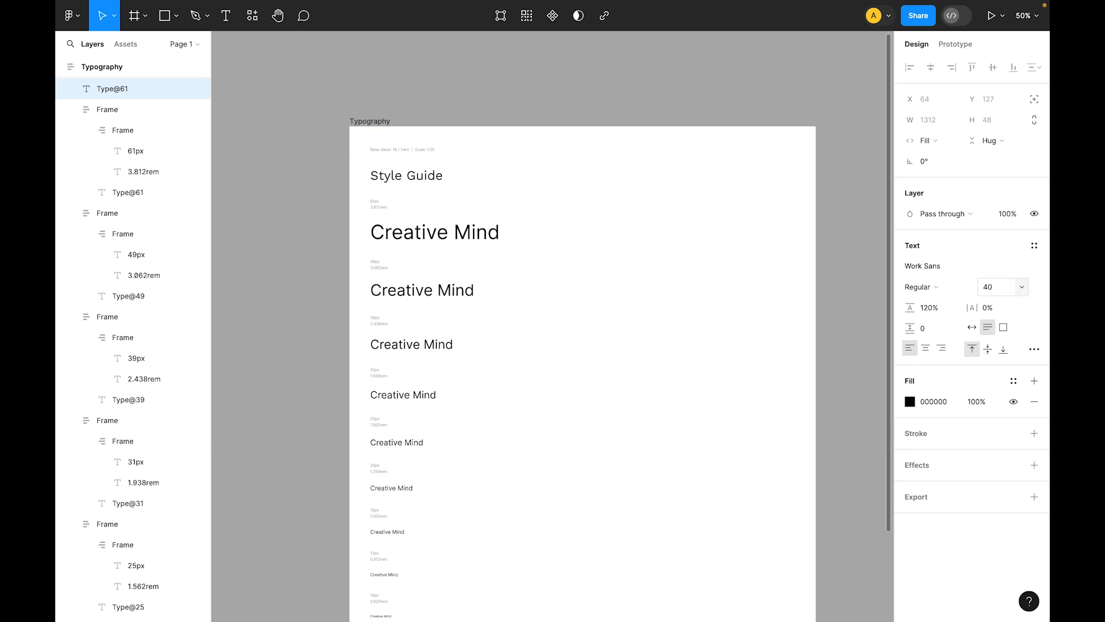
left_click(286, 197)
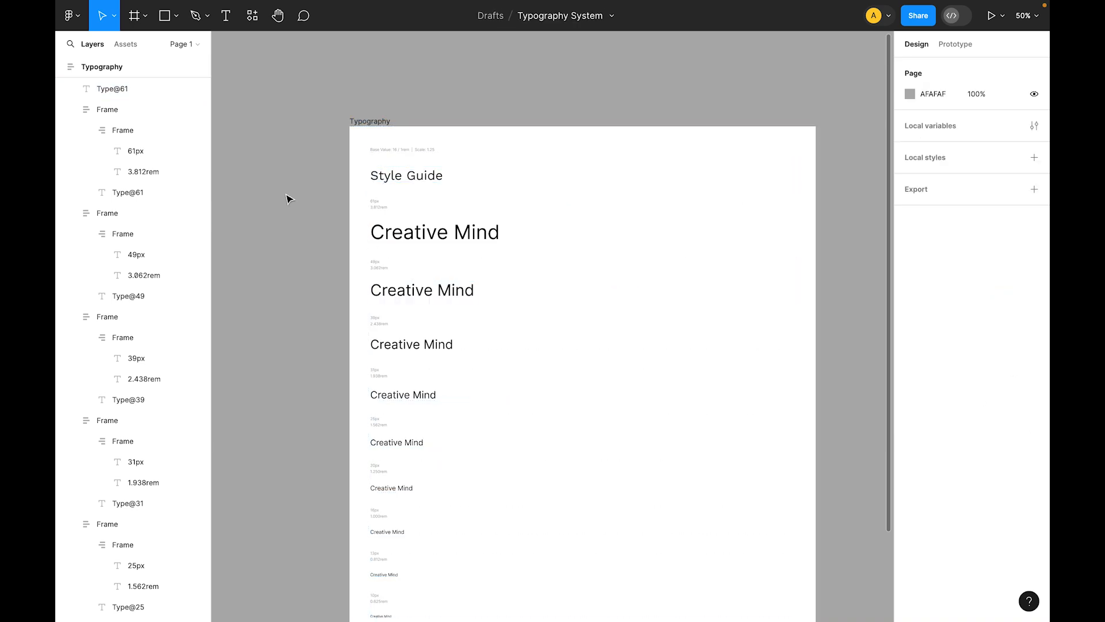
- Check the available Work Sans weights for the Style Guide heading and keep Regular
left_click(422, 182)
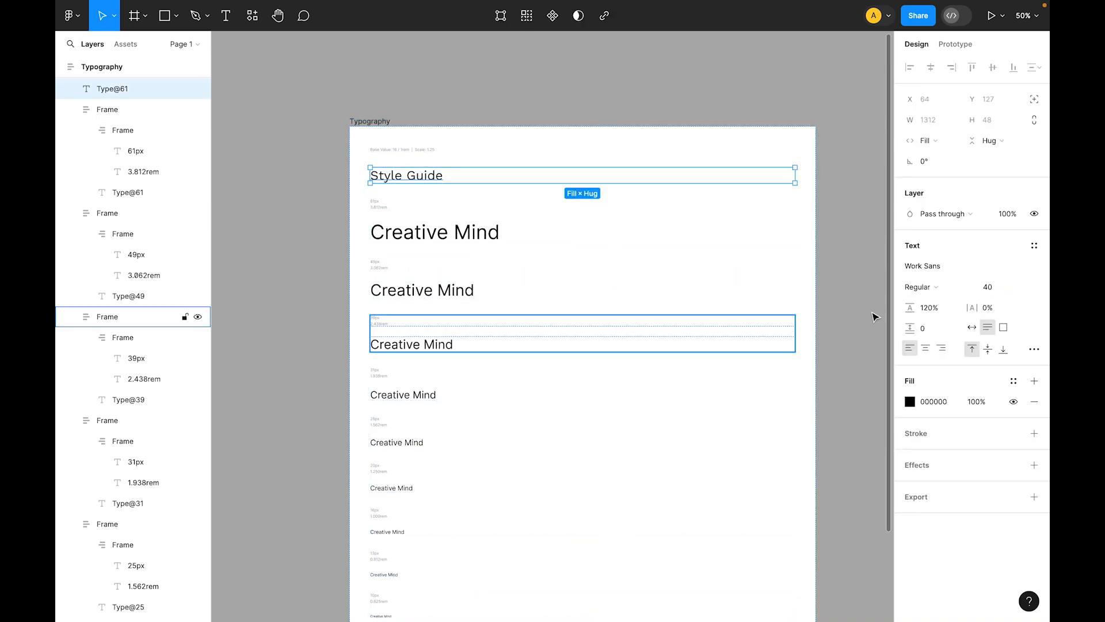
left_click(931, 287)
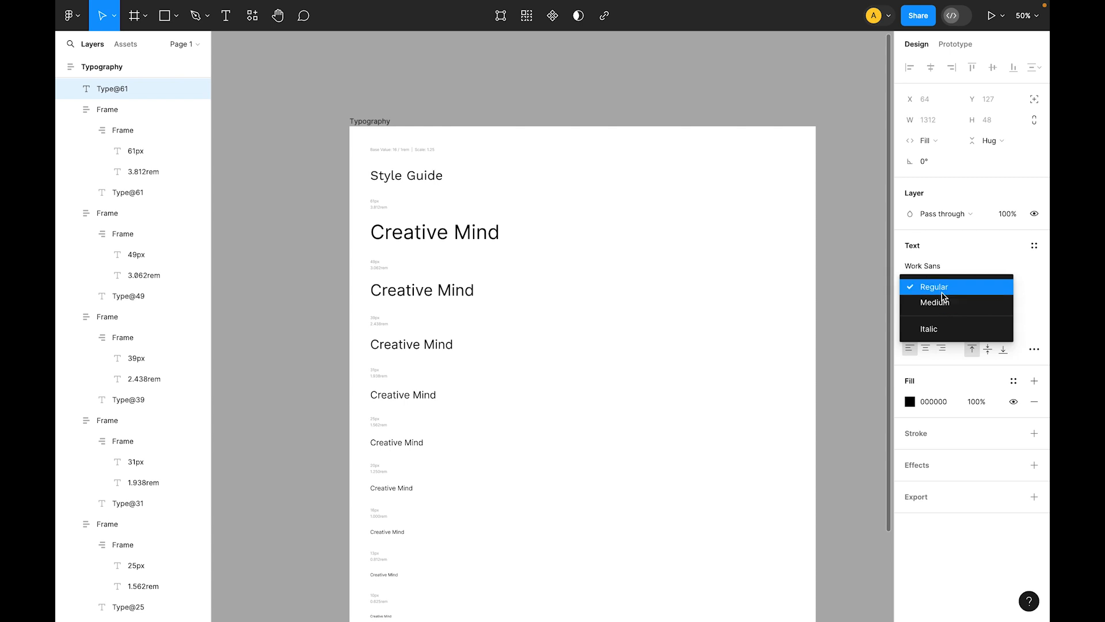
left_click(928, 288)
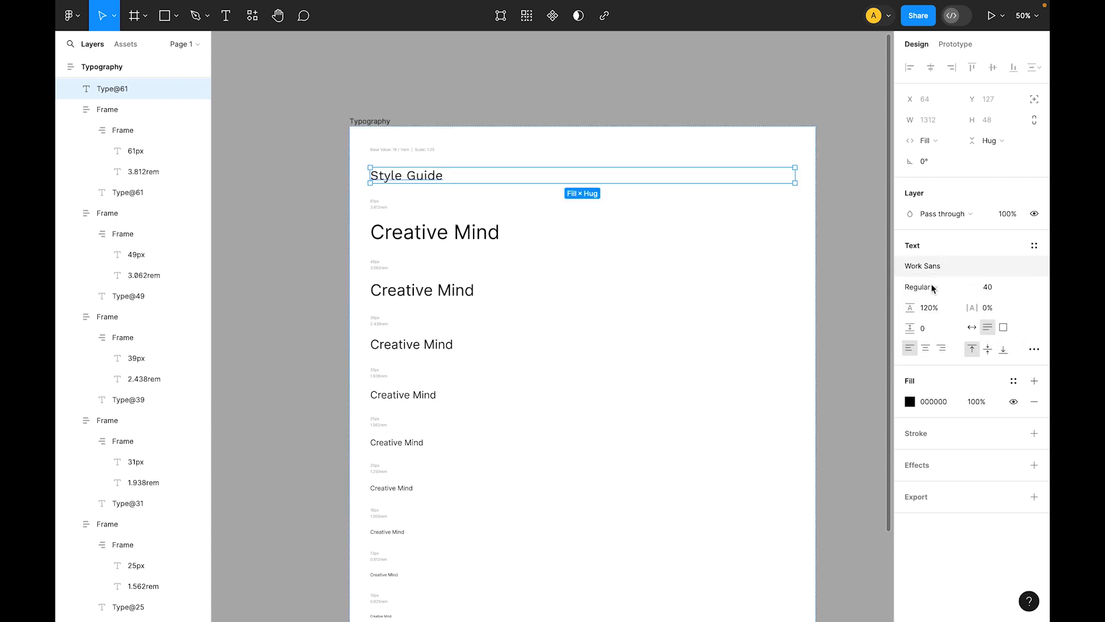
left_click(940, 286)
left_click(943, 287)
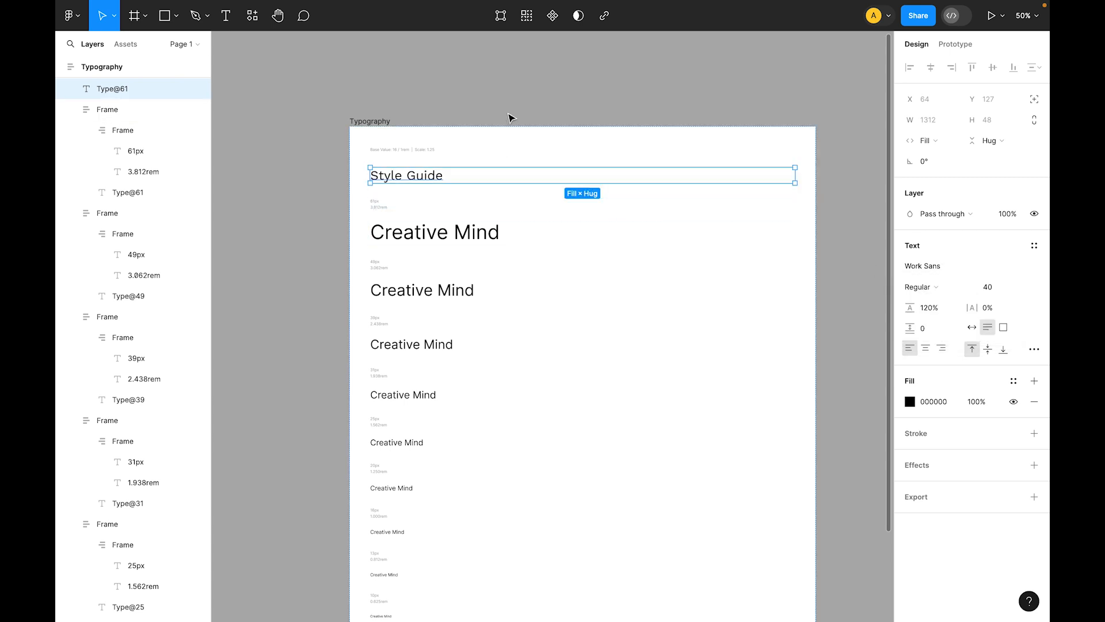
left_click(514, 110)
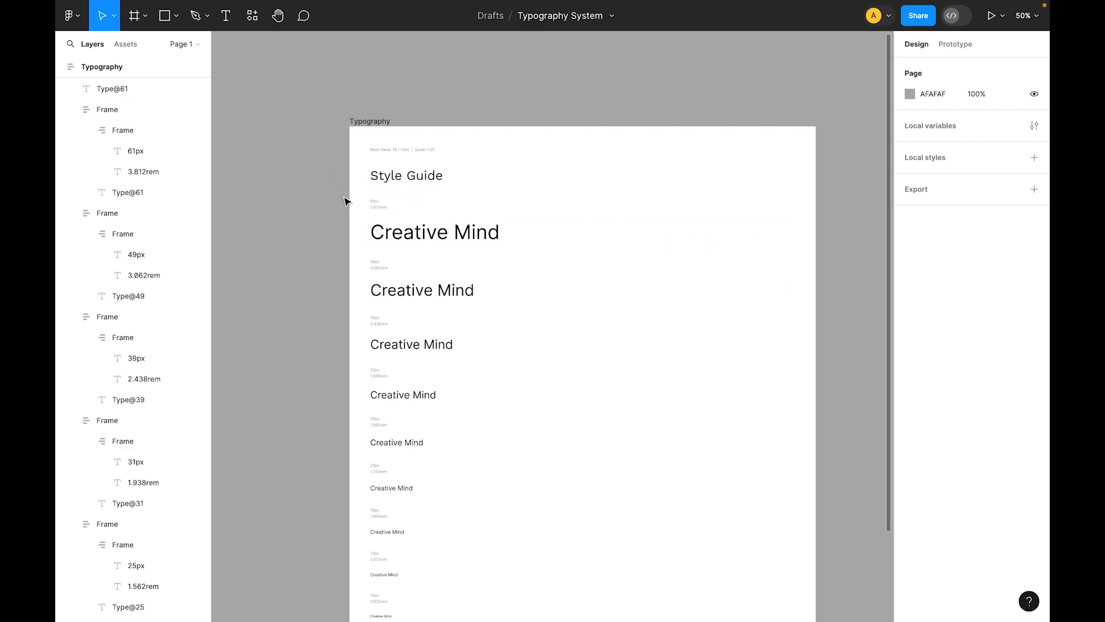
- Draw a horizontal divider line below the Style Guide heading and make it fill the container width
left_click(412, 181)
left_click(178, 15)
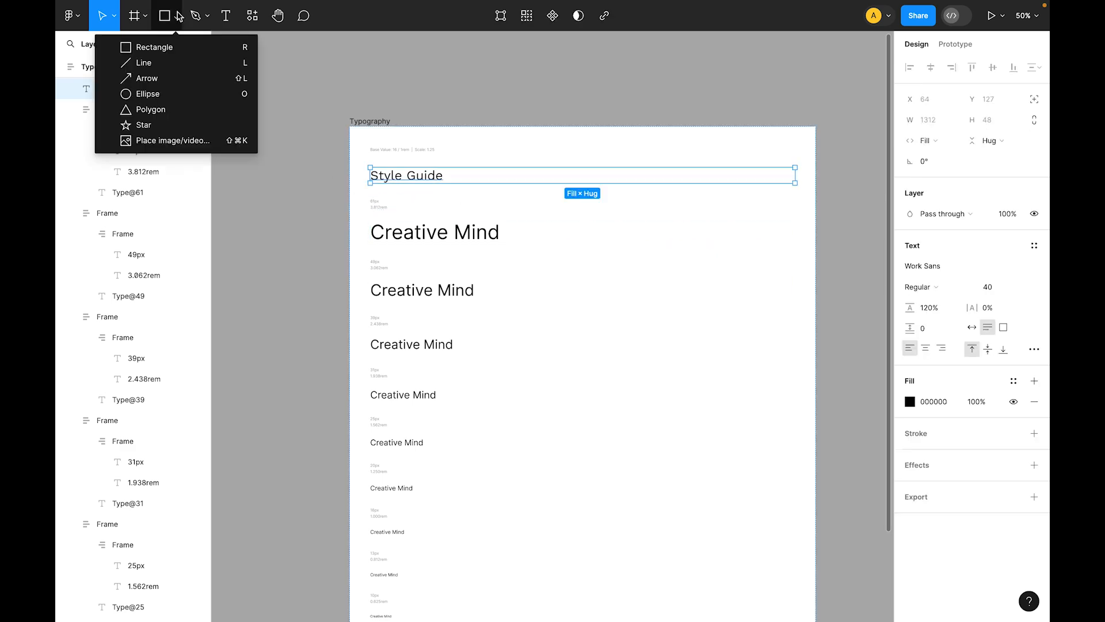
left_click(167, 63)
mouse_move(377, 194)
left_mouse_down()
mouse_move(795, 197)
mouse_move(598, 197)
left_mouse_up()
left_click(937, 143)
left_click(948, 159)
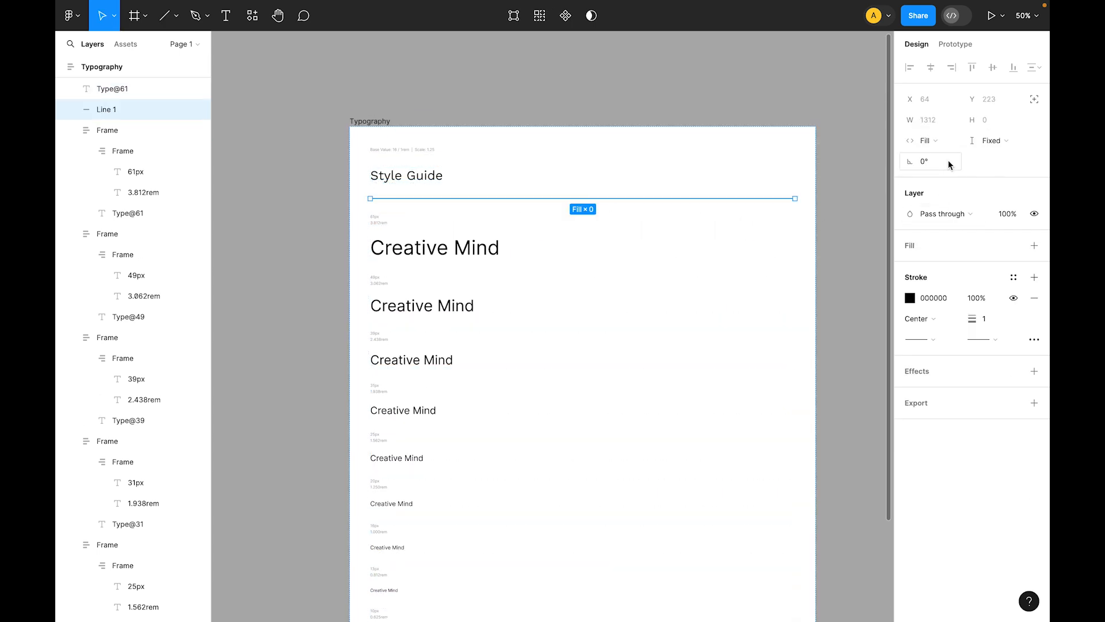
- Set the divider line's stroke to 20% opacity with a weight of 4
left_click(1014, 278)
left_click(1013, 278)
left_click(988, 298)
type("10")
key("Return")
left_click(750, 118)
left_click(552, 198)
left_click(984, 298)
type("20")
key("Return")
left_click(992, 321)
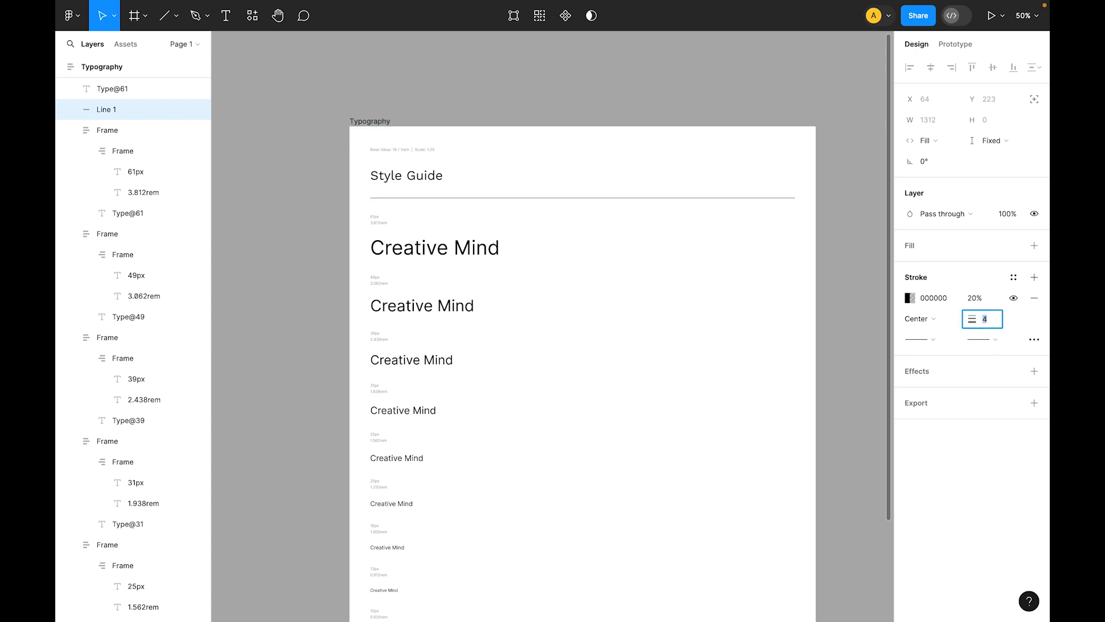
left_click(515, 78)
- Duplicate the Style Guide heading below the divider line and change the copy's text to "Typography"
left_click(424, 184)
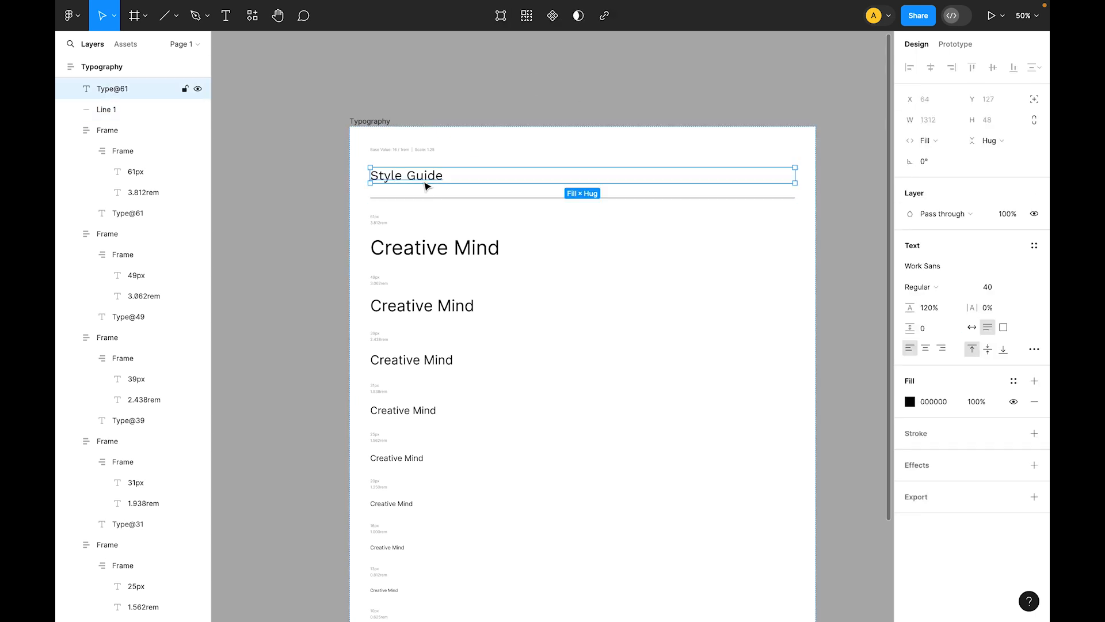
key("ctrl+d")
key("Return")
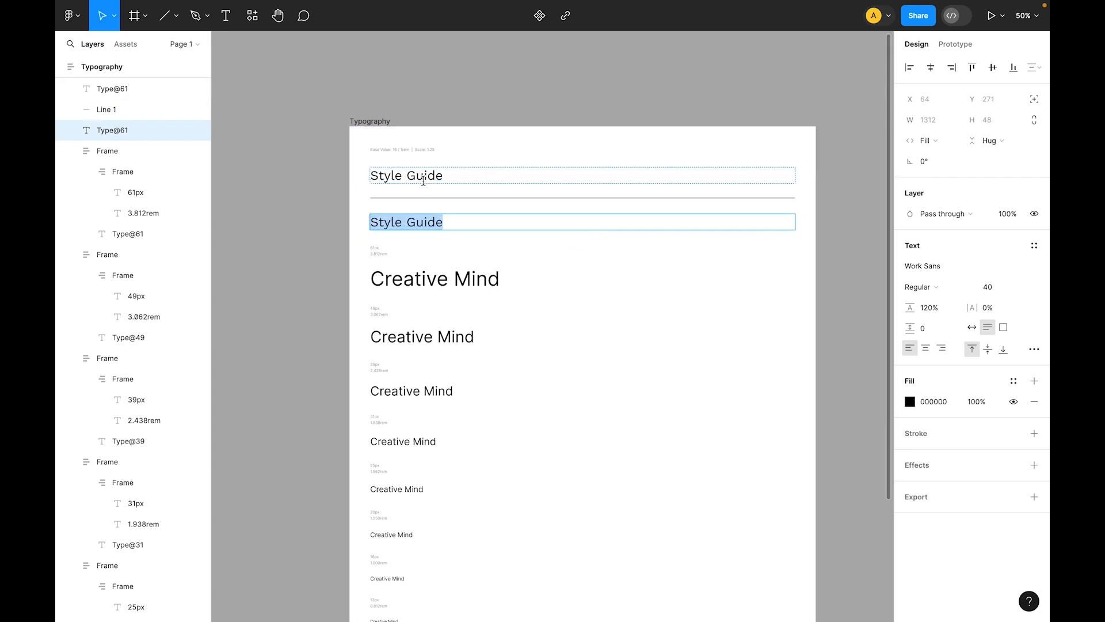
type("Typography")
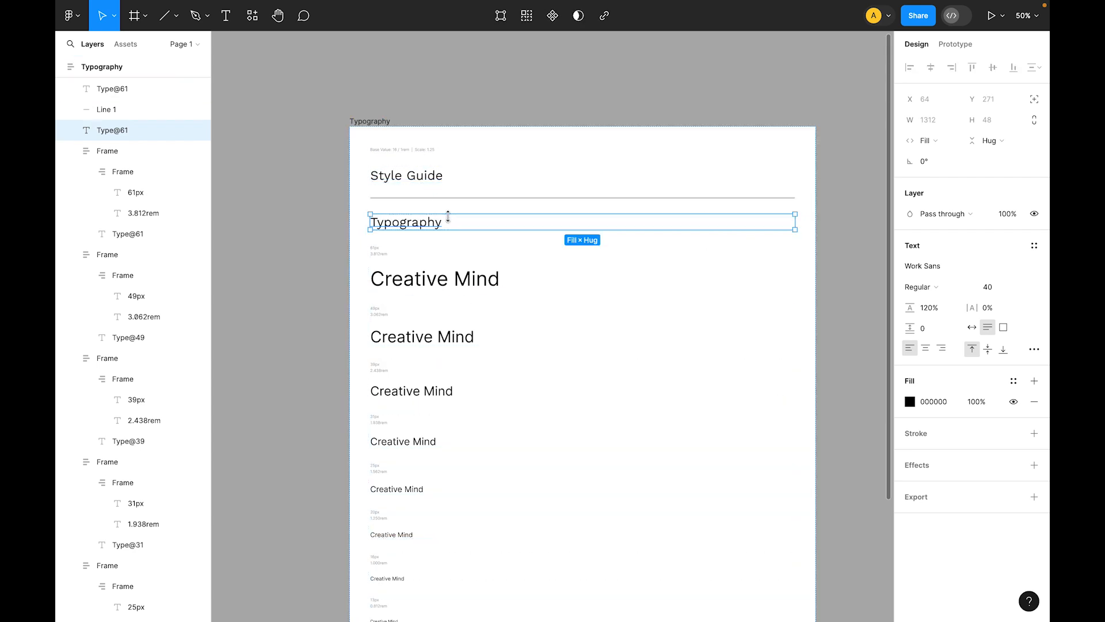
- Duplicate the Typography heading as a "Typeface" label beneath it and set its font size to 24
key("ctrl+d")
key("Return")
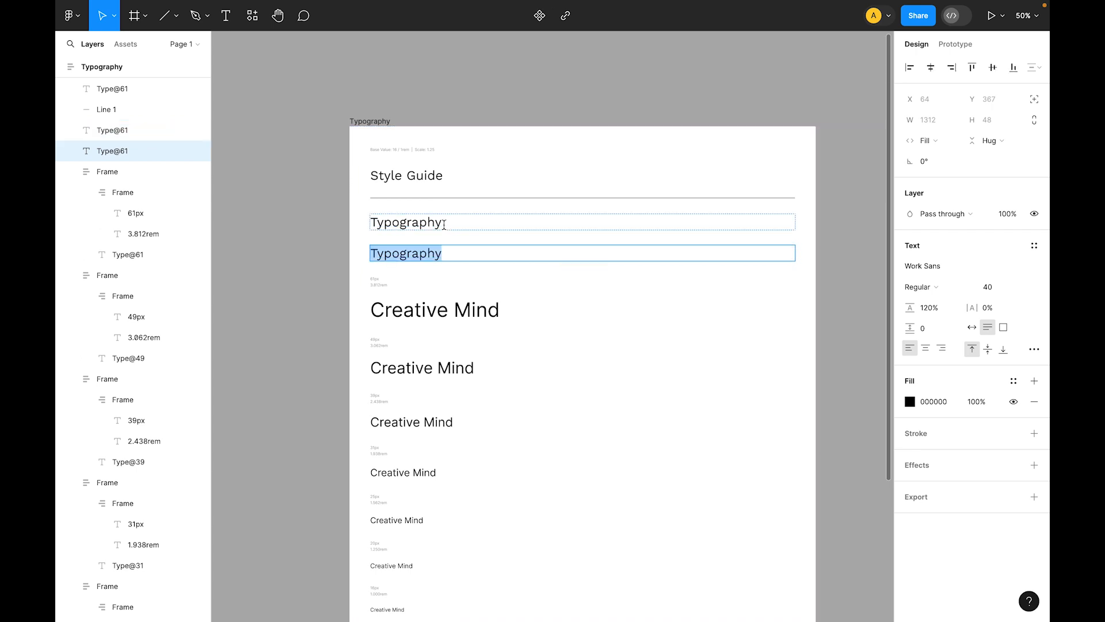
type("Typeface")
key("Escape")
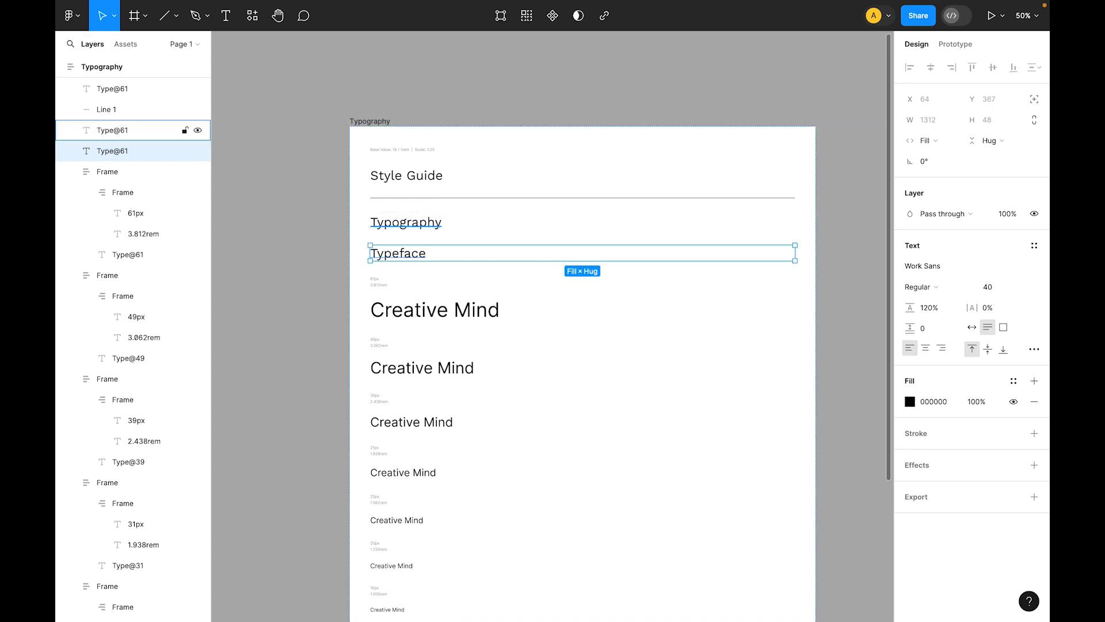
left_click(990, 287)
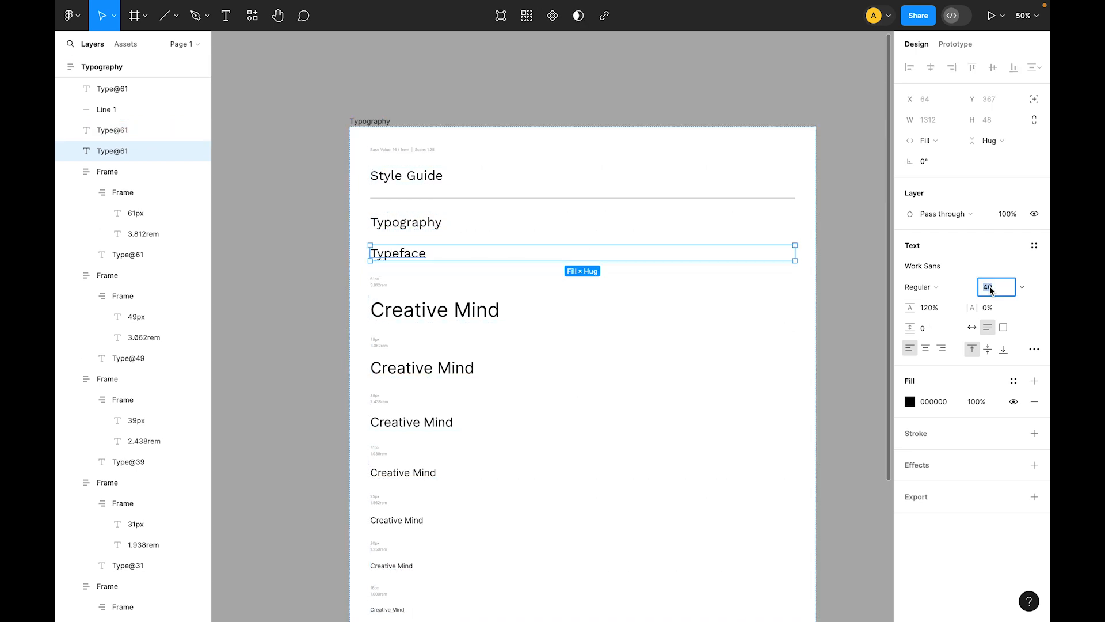
key("Return")
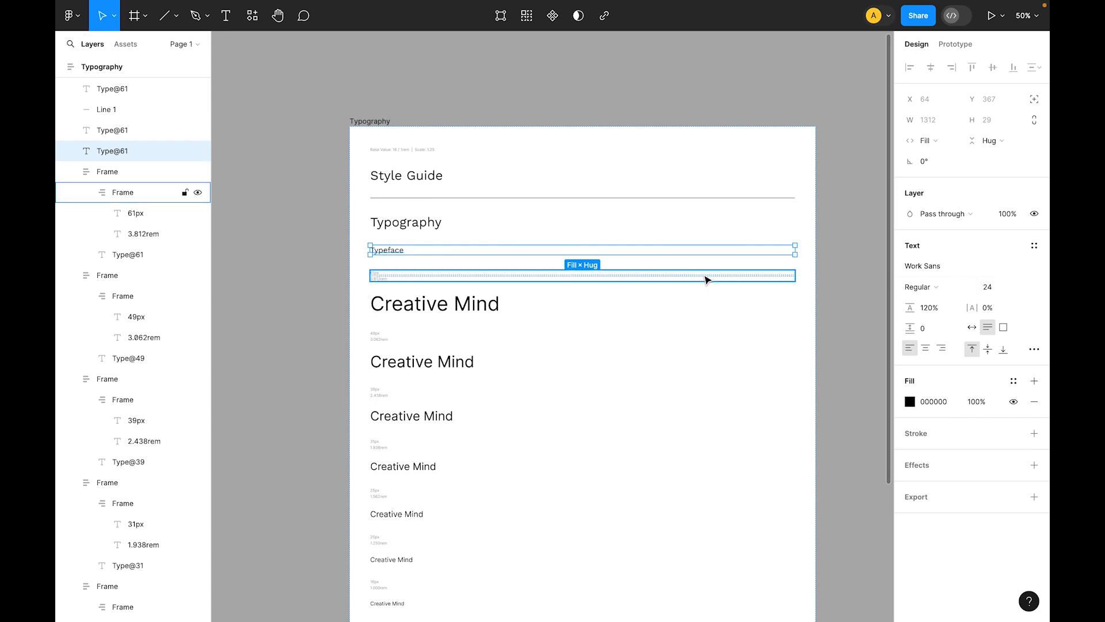
- Duplicate the Typeface label and style the copy in Inter Bold at size 96
key("ctrl+d")
left_click(1002, 290)
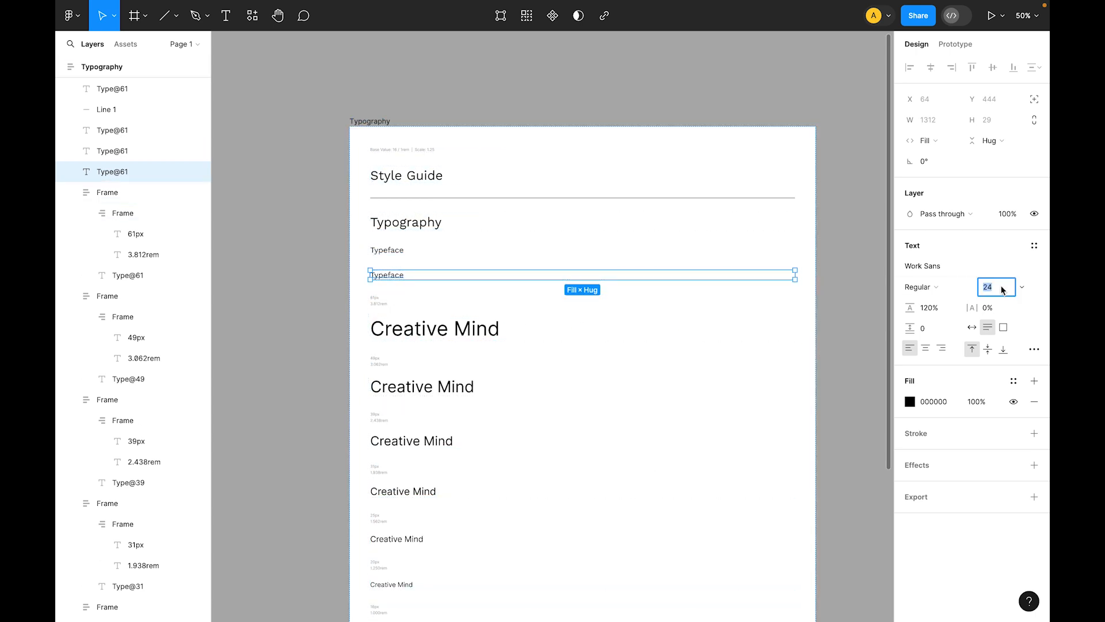
type("96")
key("Return")
left_click(935, 265)
type("inter")
key("Return")
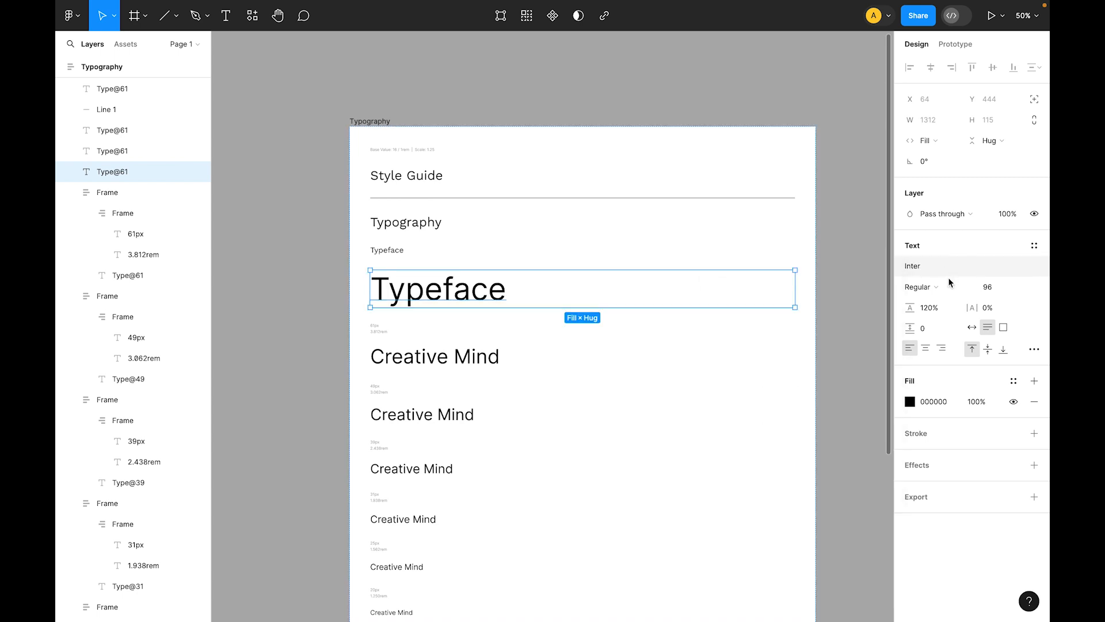
left_click(913, 284)
left_click(927, 333)
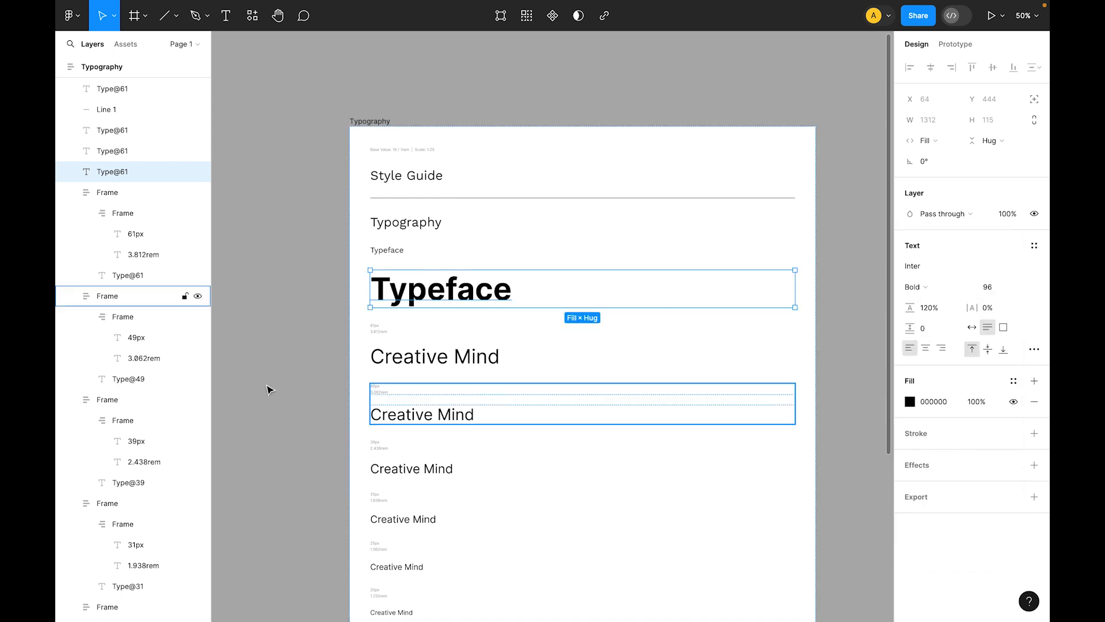
- Change the large bold sample's text to "Inter"
left_click(262, 327)
double_click(442, 286)
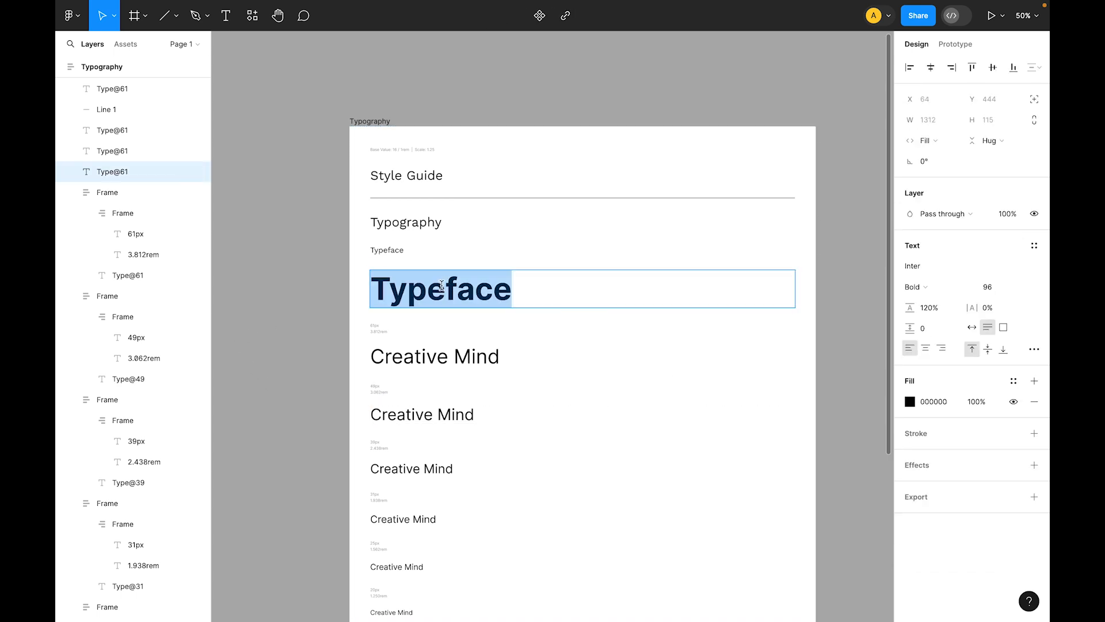
type("Inter")
key("Escape")
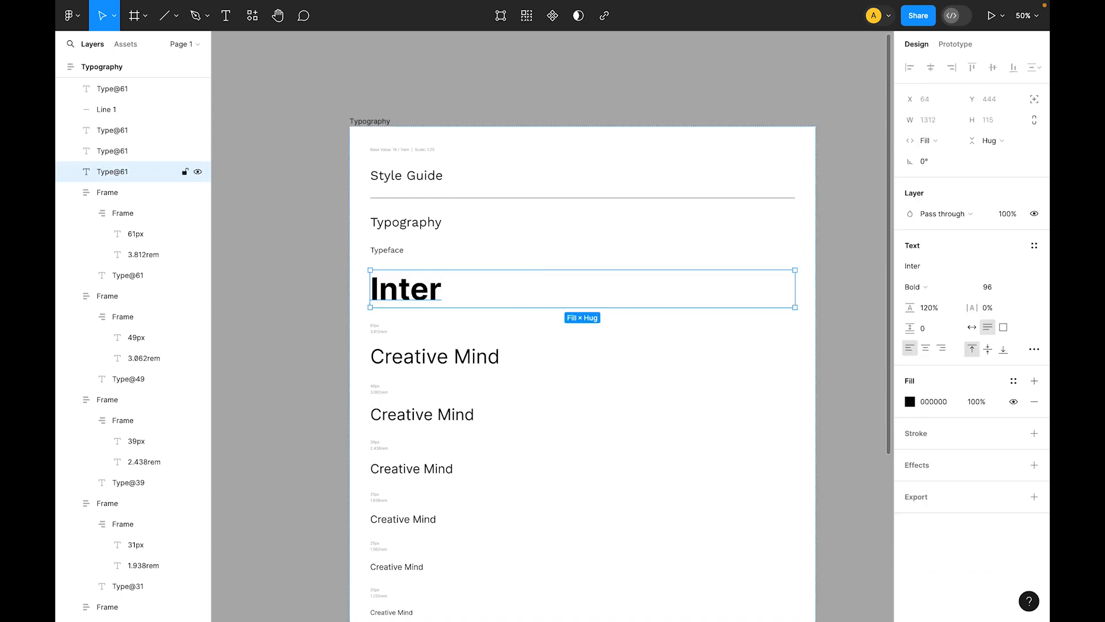
- Duplicate the small Typeface label and move the copy below the large Inter text
scroll(393, 221, "down", 1)
left_click(393, 221)
key("ctrl+d")
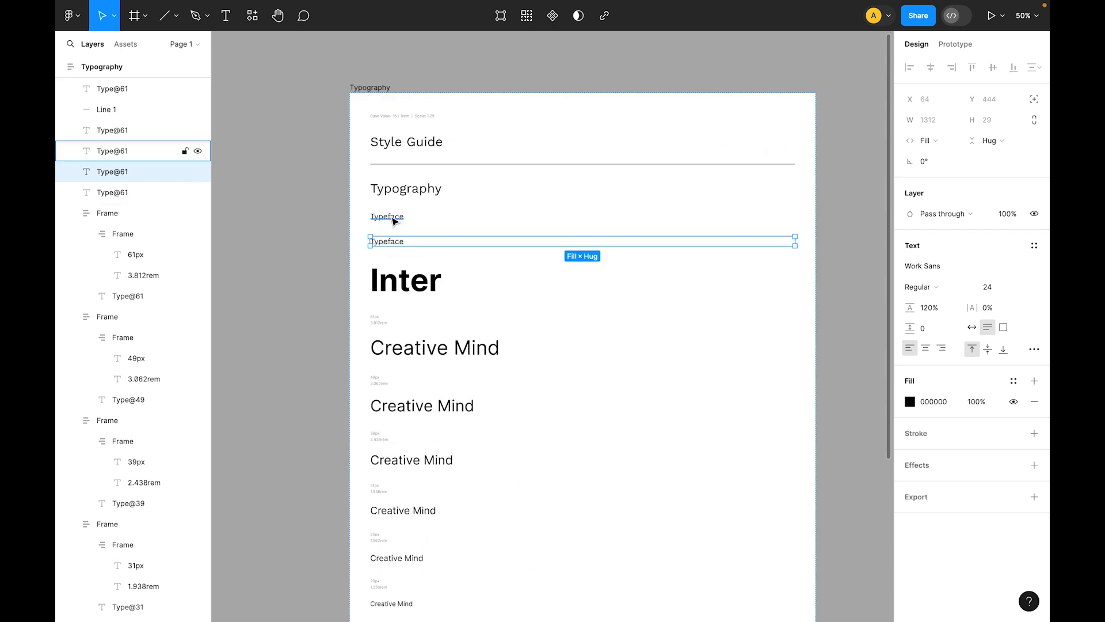
key("Down")
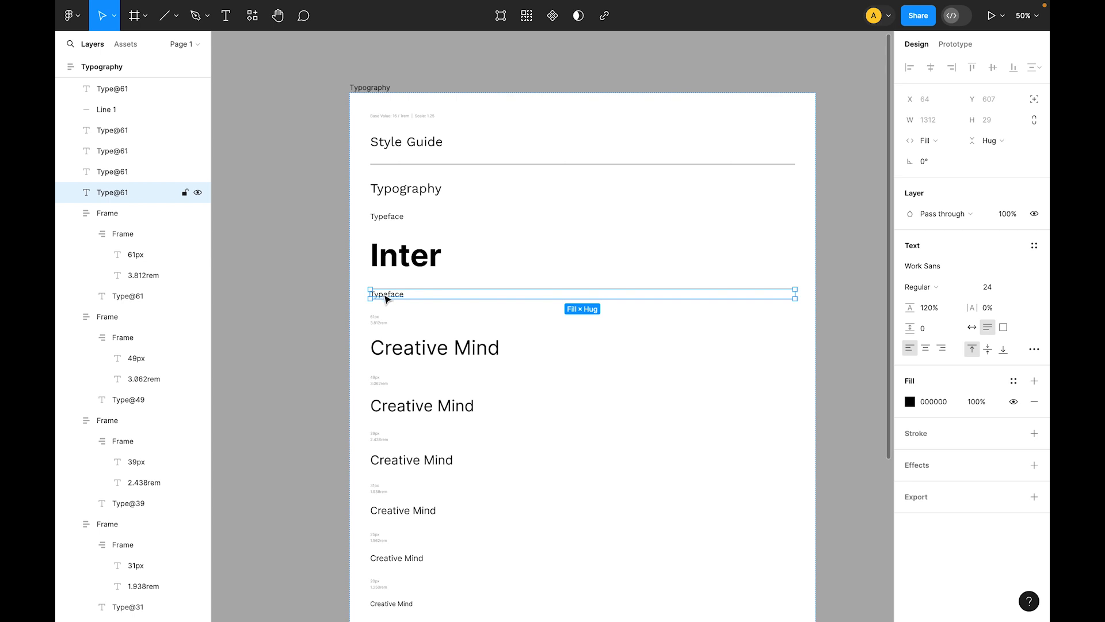
key("Up")
key("Down")
key("Up")
key("Down")
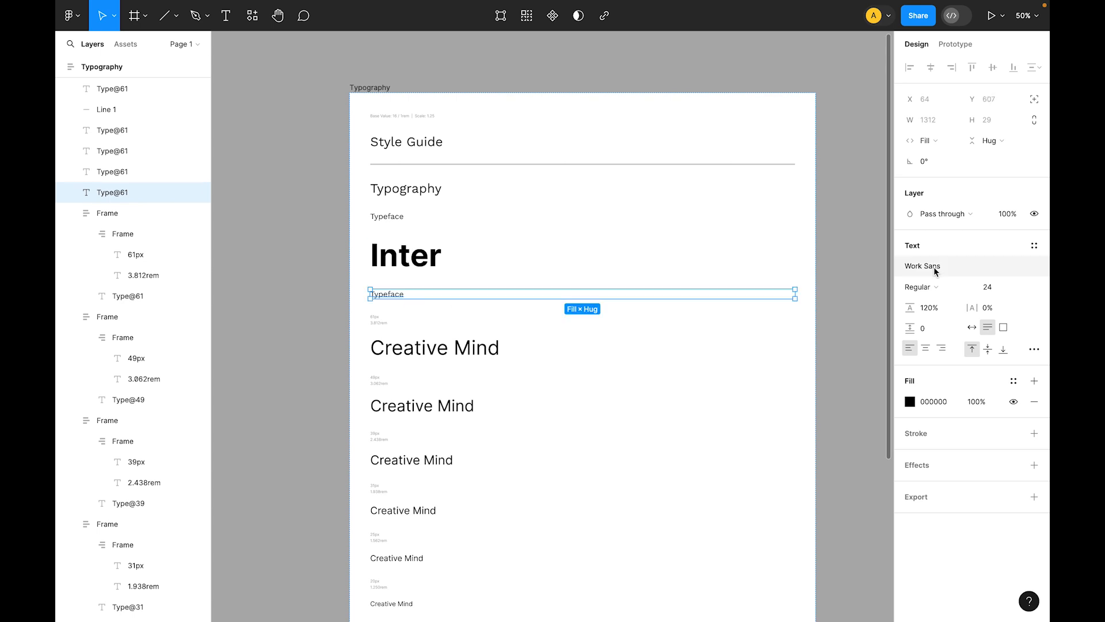
- Set the font of the Typeface copy below the large Inter text to Inter at size 40
left_click(934, 267)
type("int")
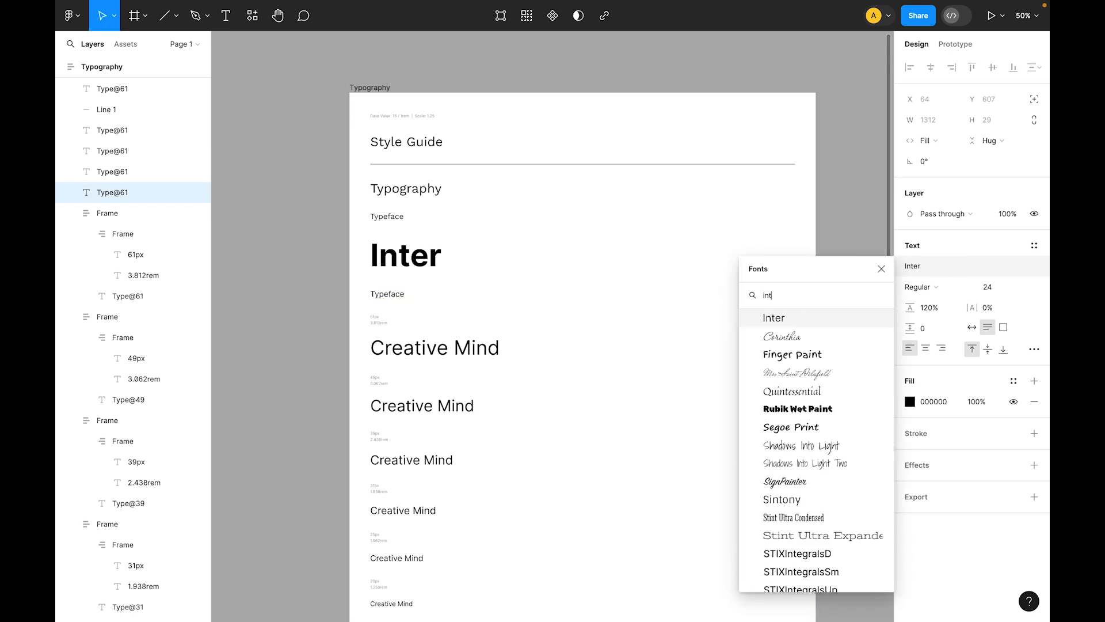
key("Return")
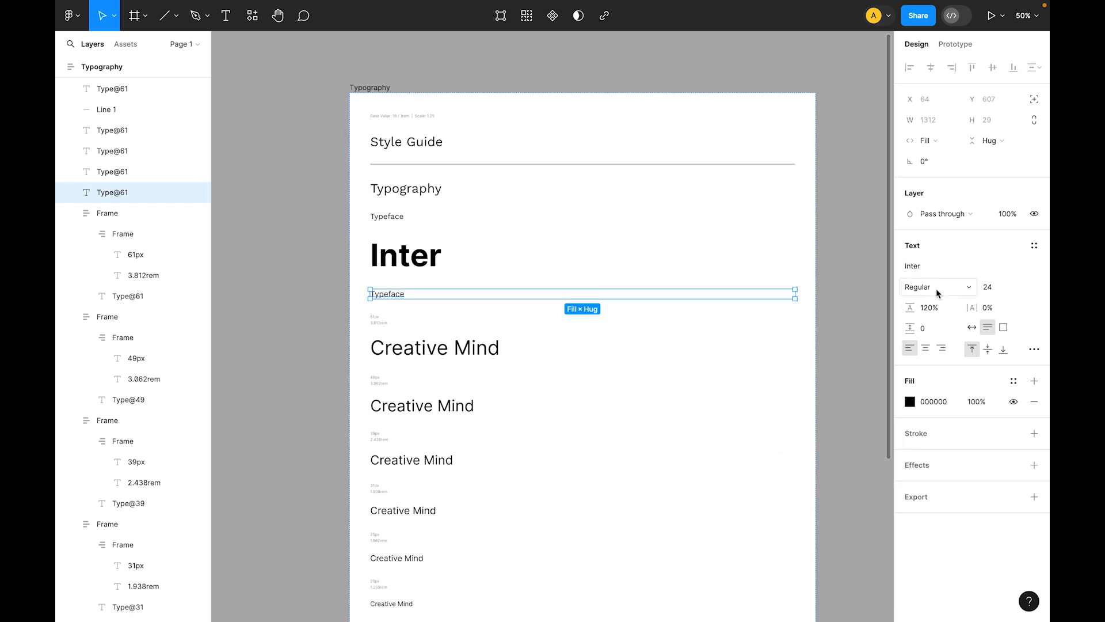
left_click(1001, 293)
type("40")
key("Return")
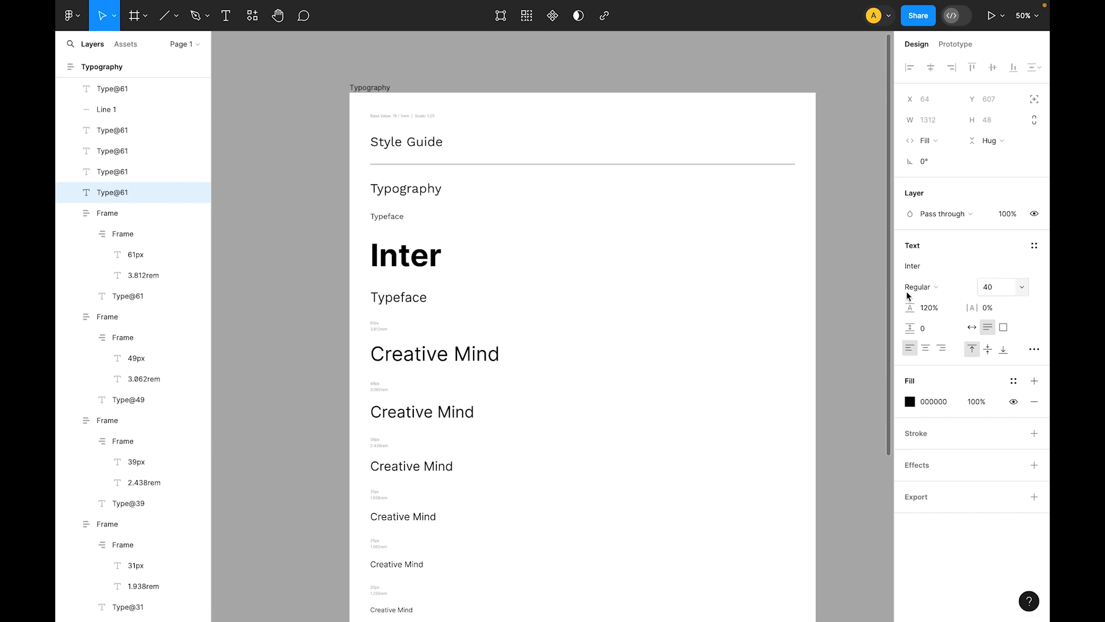
- Replace the copied label's text with the uppercase alphabet "ABCDEFGHIJKLMNOPQRSTUVWXYZ"
double_click(419, 299)
key("Caps_Lock")
type("ABCDEFGHIJKLMNOPQRSTUVWXYZ")
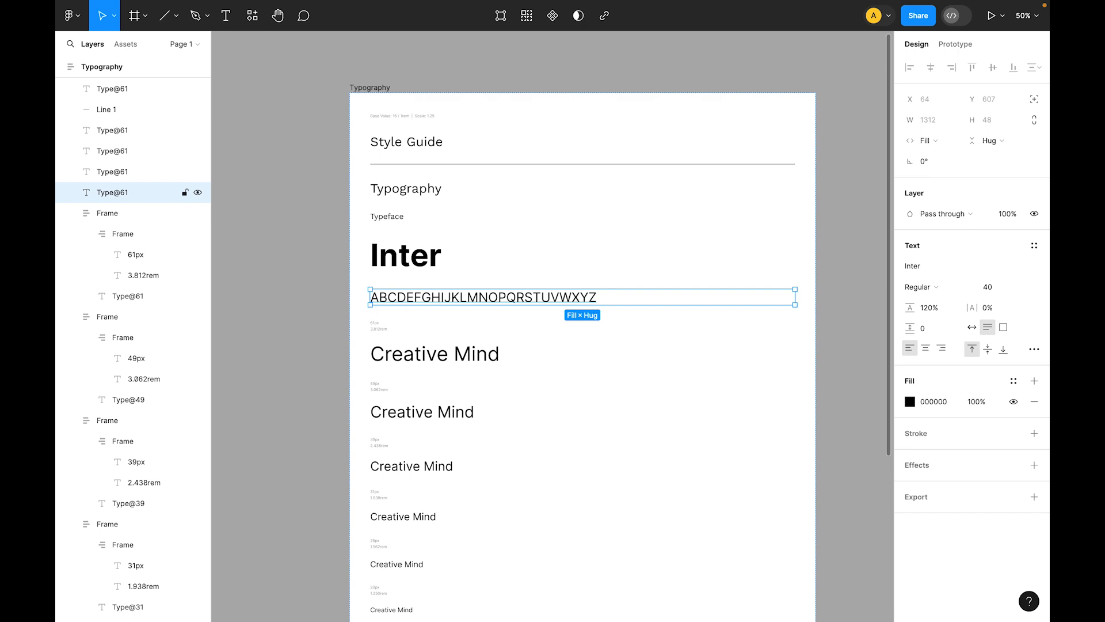
- Duplicate the uppercase alphabet row and set the copy's letter case to lowercase
key("ctrl+d")
key("Caps_Lock")
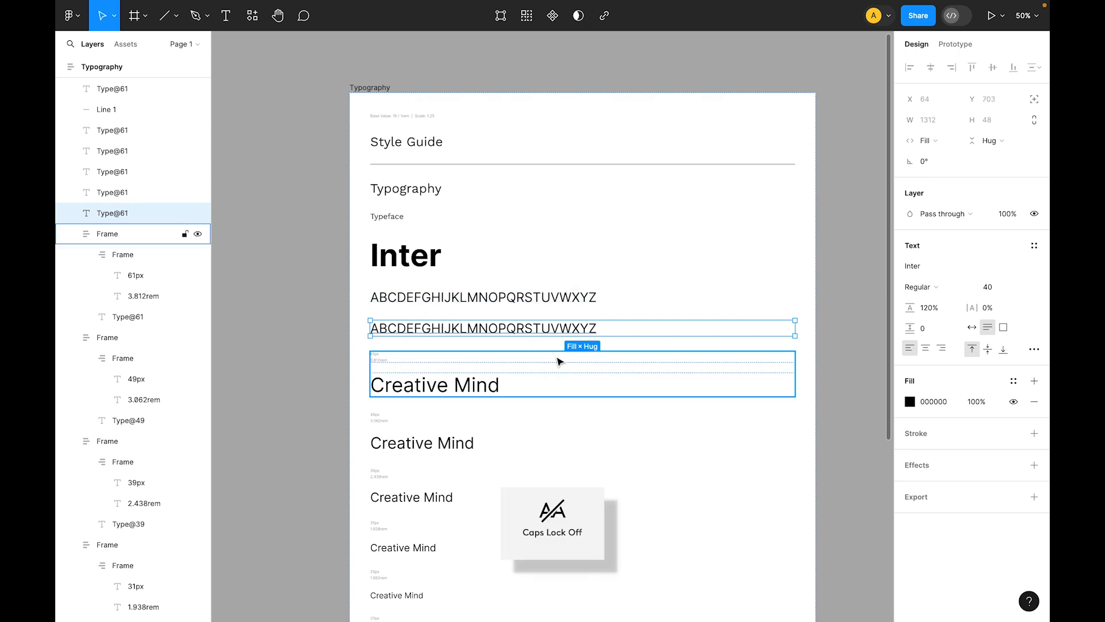
left_click(1034, 353)
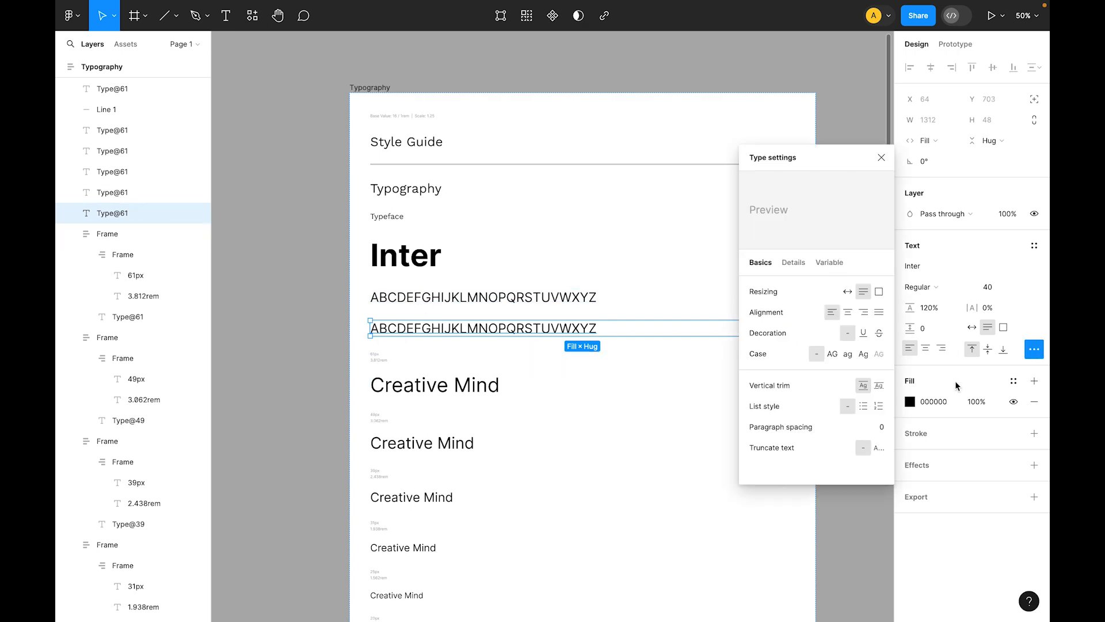
left_click(849, 354)
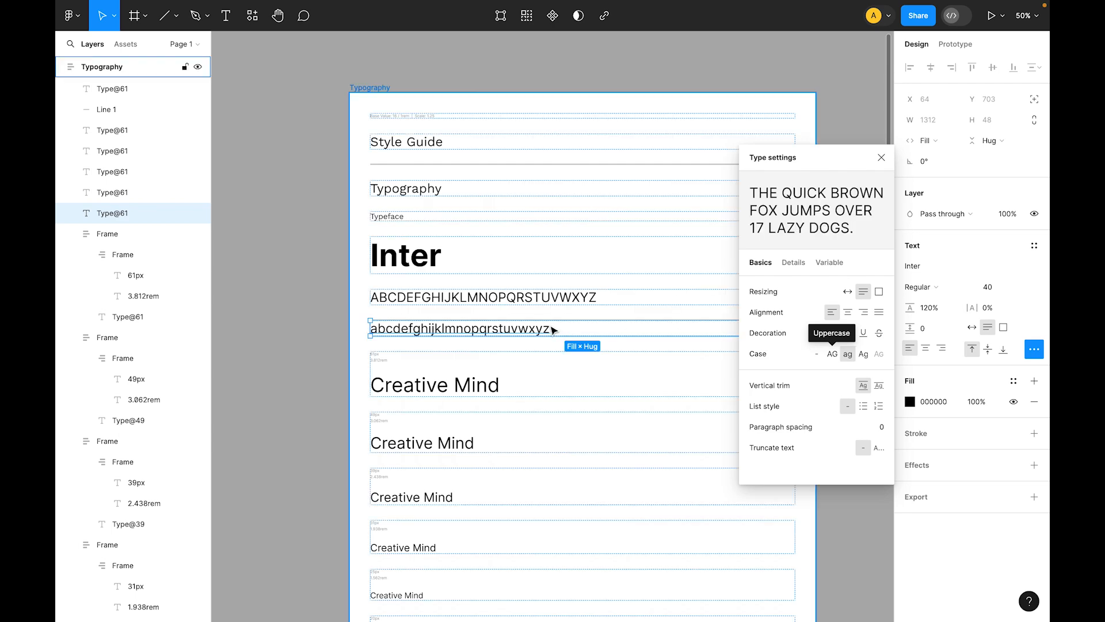
left_click(544, 298)
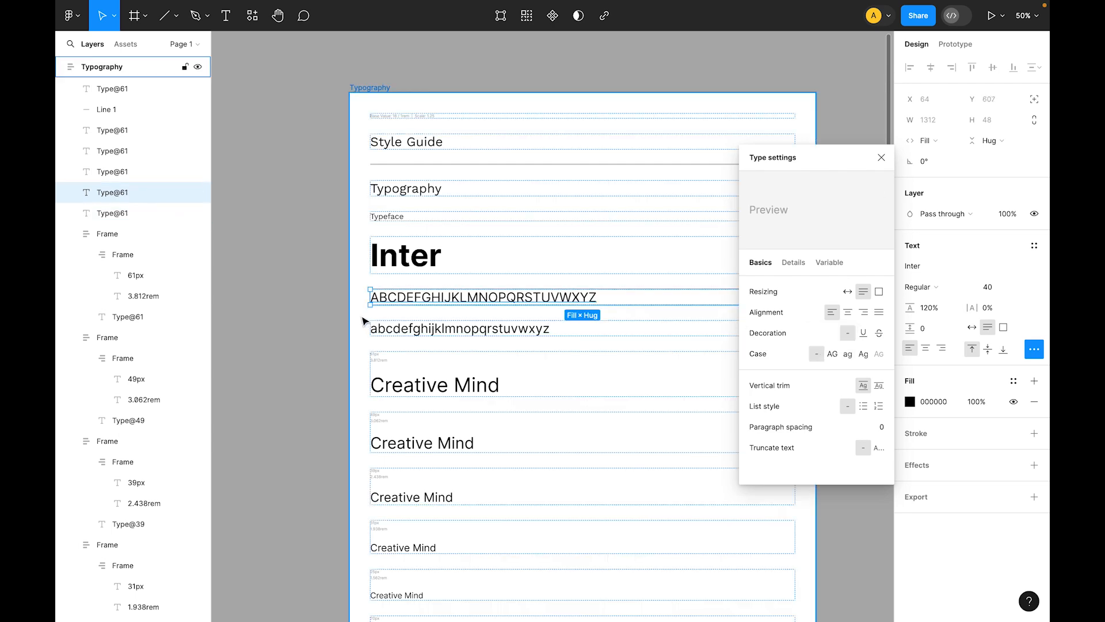
left_click(314, 301)
left_click(475, 328)
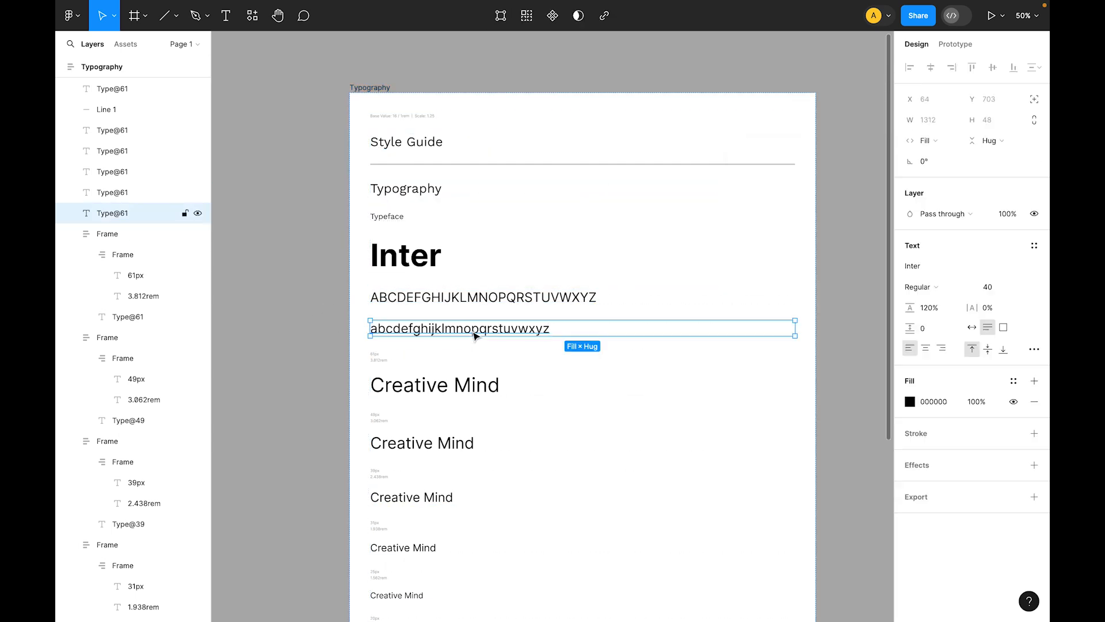
key("ctrl+d")
key("Return")
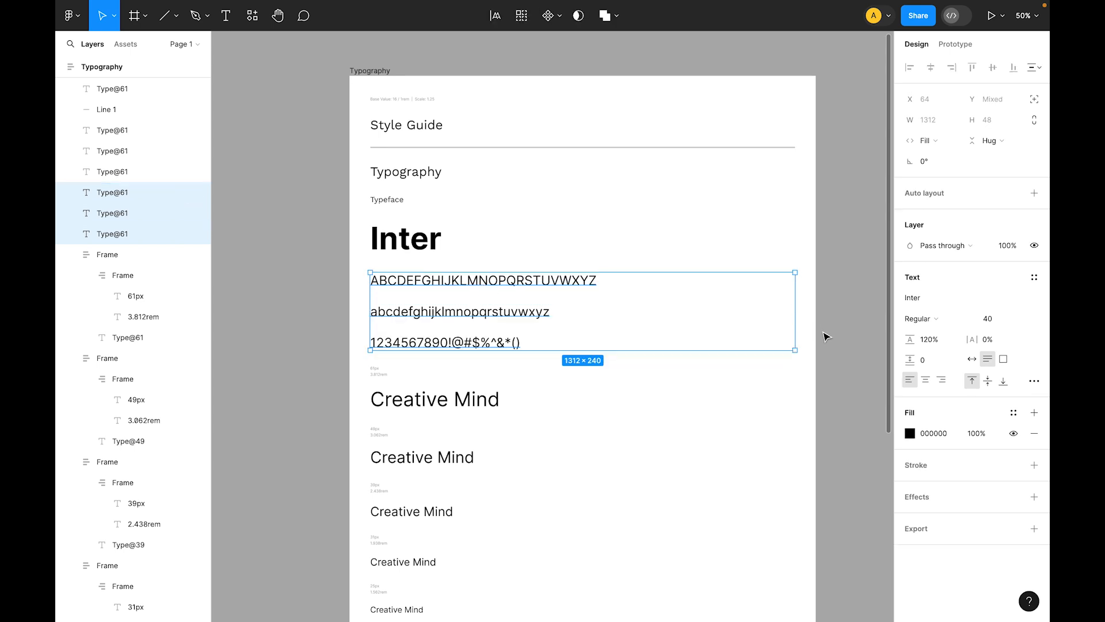
- Set the font size of the uppercase, lowercase and numeral rows to 32
left_click(988, 318)
type("32")
key("Return")
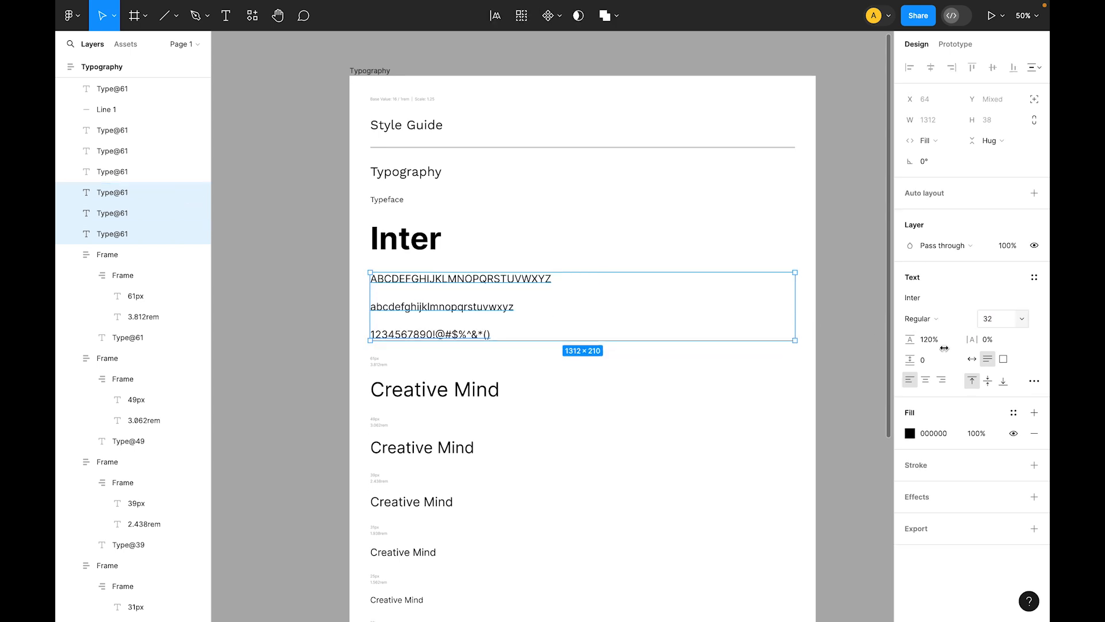
- Wrap the three character rows in a vertical auto layout frame with an item spacing of 16
right_click(490, 307)
left_click(533, 473)
left_click(931, 279)
type("1")
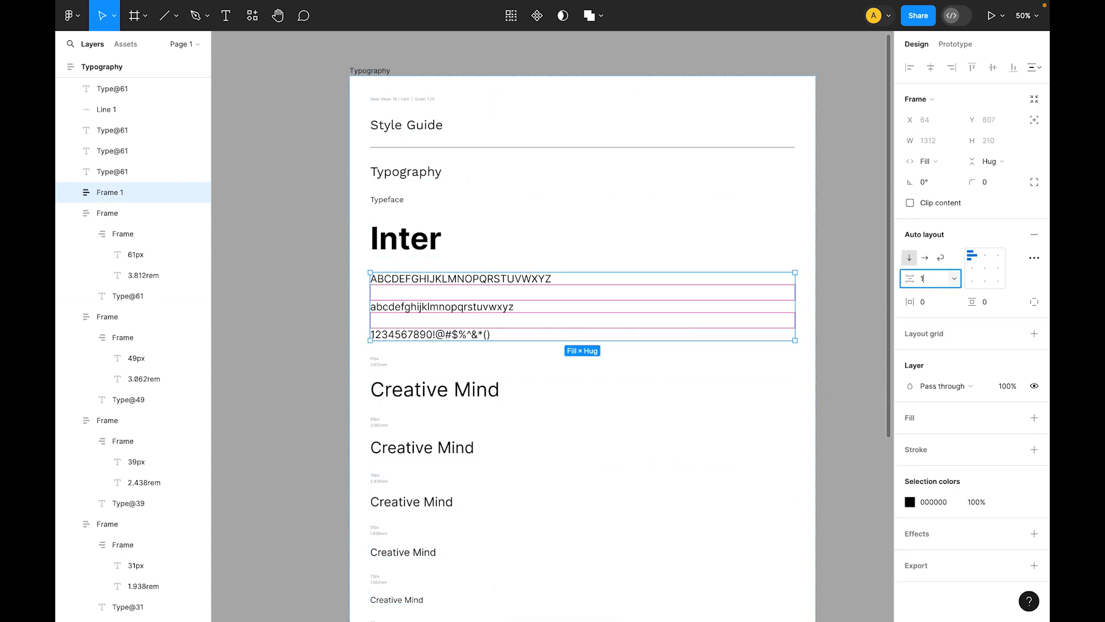
type("6")
key("Return")
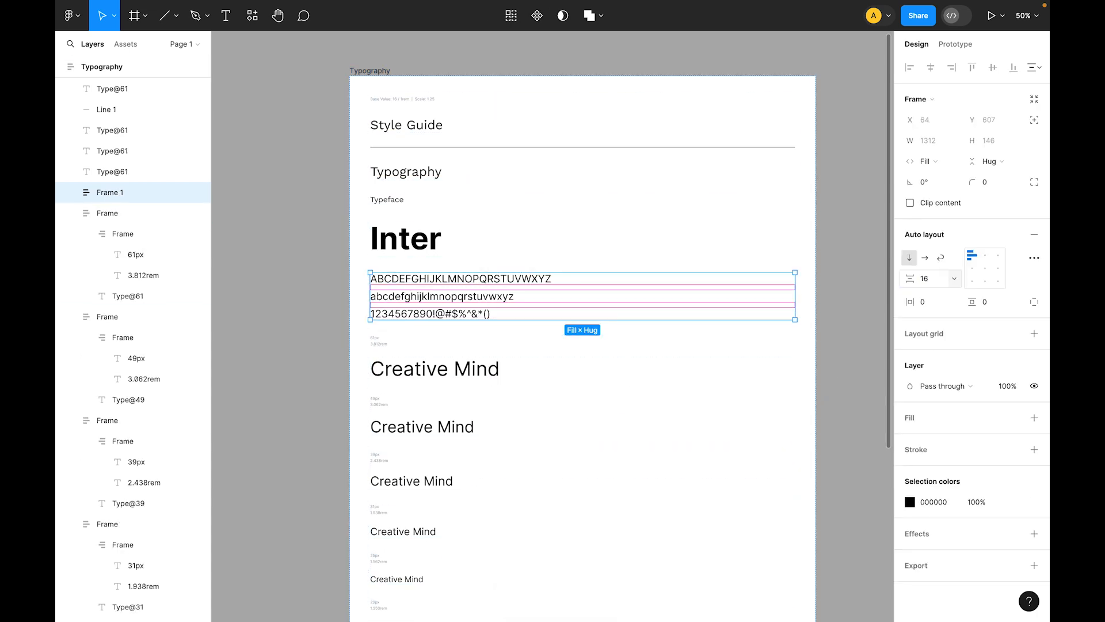
- Wrap the Typeface label, the large Inter text and the character rows frame together in an auto layout frame
left_click(310, 263)
scroll(309, 263, "down", 1)
left_click(392, 184)
left_click(406, 234, "shift")
left_click(406, 280, "shift")
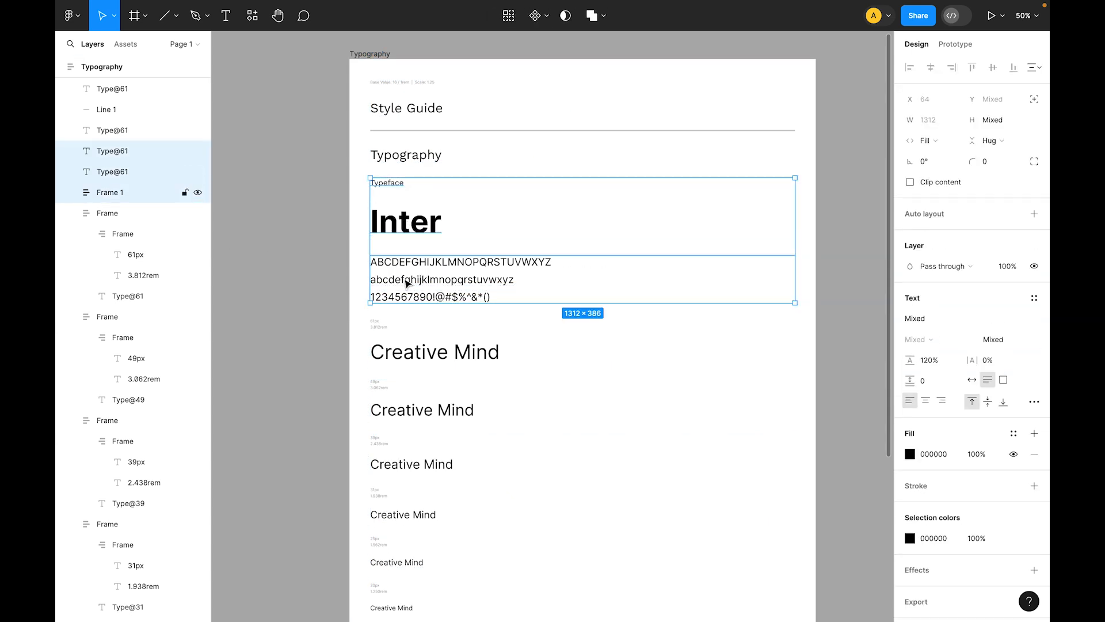
key("shift+a")
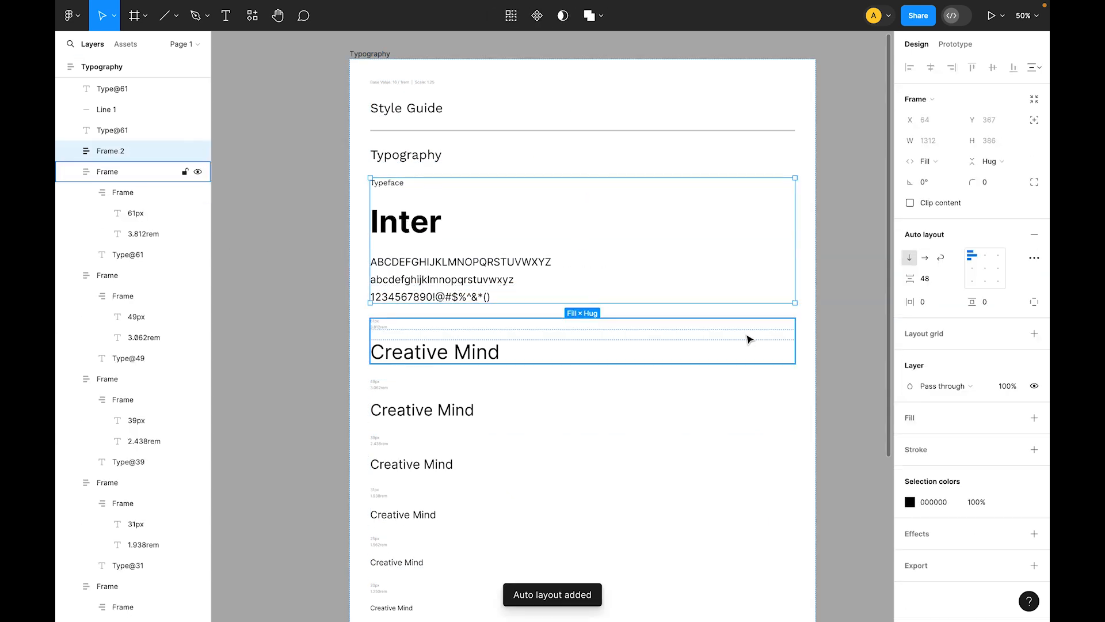
- Set the item spacing of the auto layout frame holding the Typeface label, Inter text and character rows to 16
left_click(925, 286)
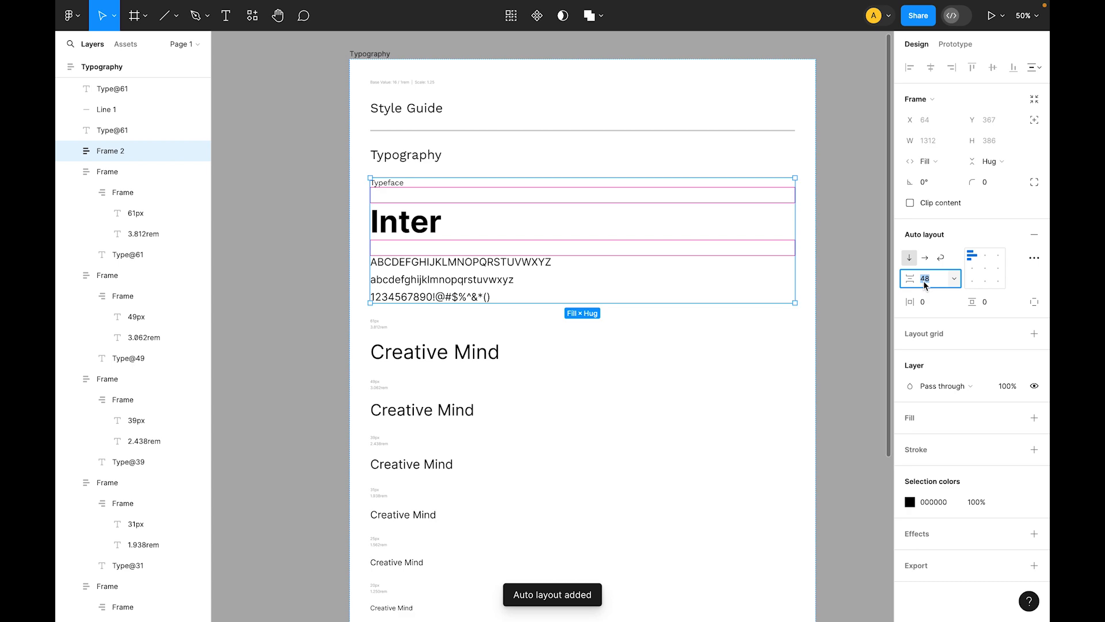
type("16")
key("Return")
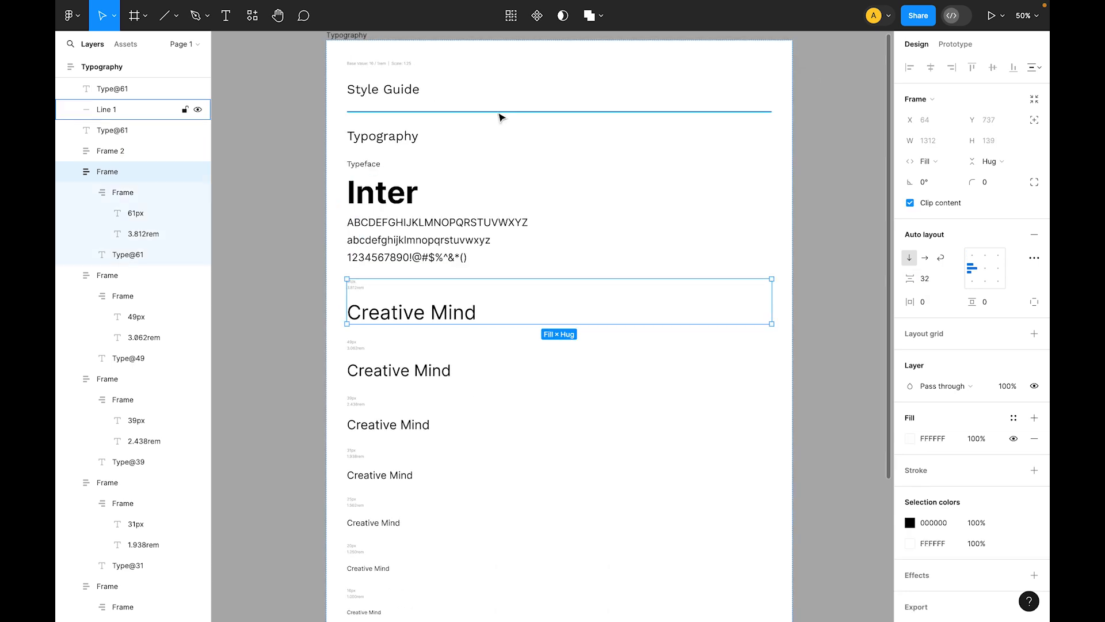
- Duplicate the divider line under Style Guide, place the copy below the Inter specimen, and set its stroke to 2 at 10% opacity
left_click(500, 115)
key("ctrl+d")
left_click_drag(501, 114, 636, 276)
left_click(985, 324)
type("2")
left_click(987, 301)
type("10")
key("Return")
left_click(432, 302)
scroll(389, 394, "up", 2)
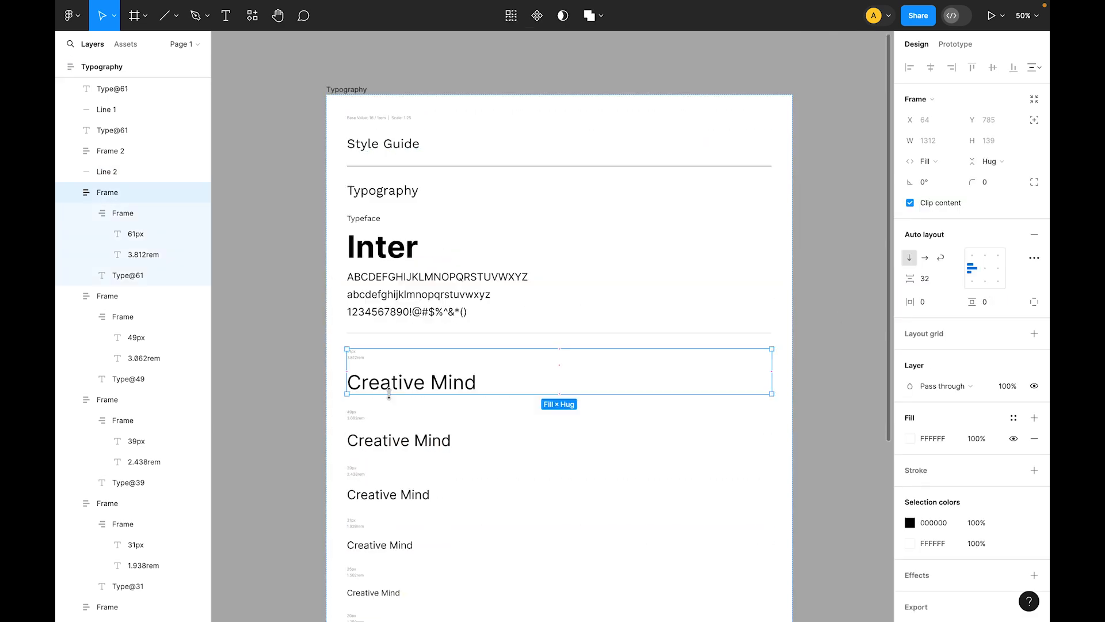
- Delete the separate "3.812rem" text under the 61px label of the first type scale entry
key("shift+2")
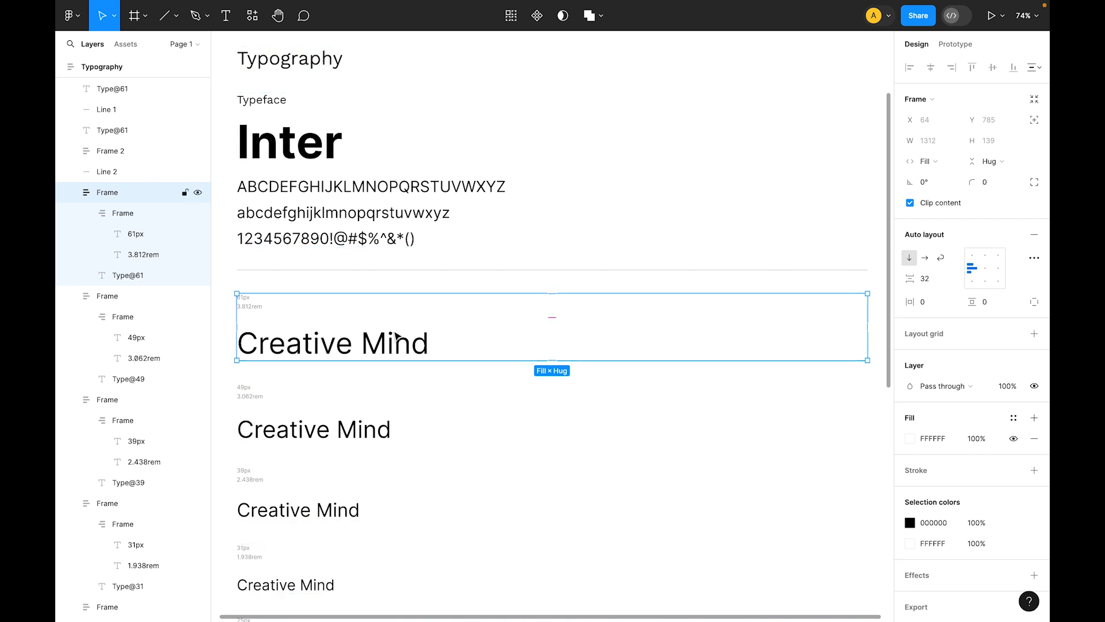
scroll(386, 340, "down", 2)
scroll(386, 337, "down", 1)
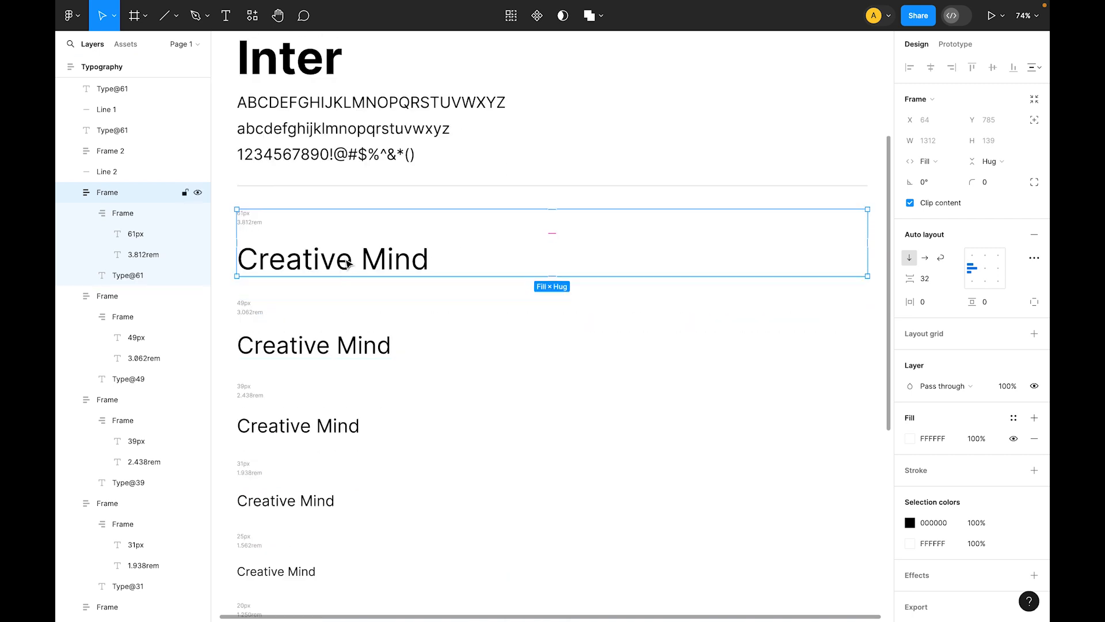
left_click(251, 222)
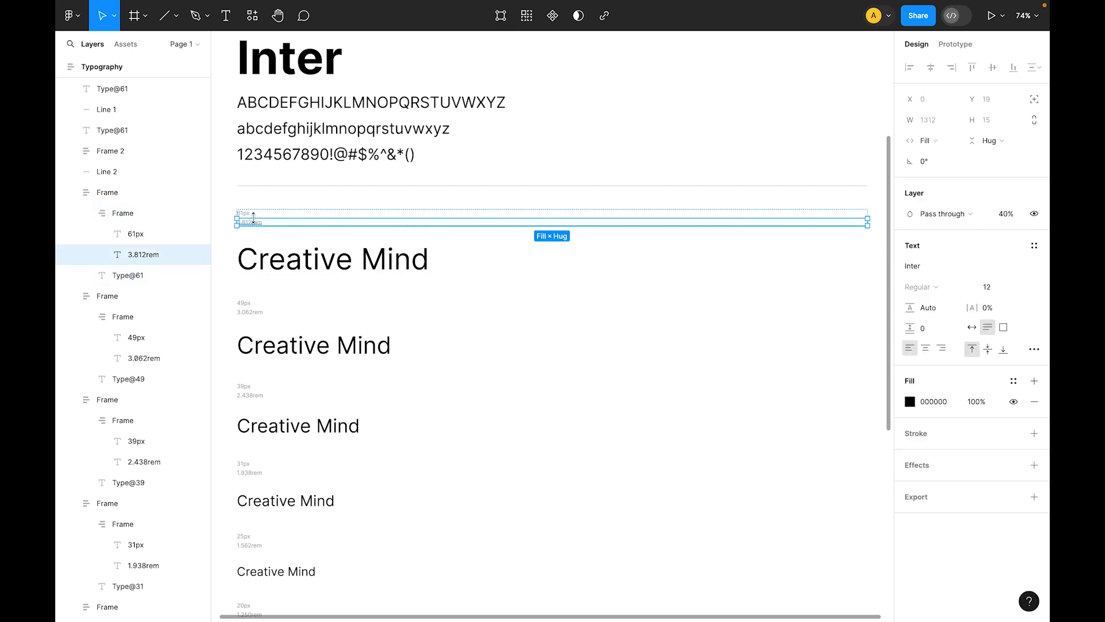
double_click(250, 220)
key("BackSpace")
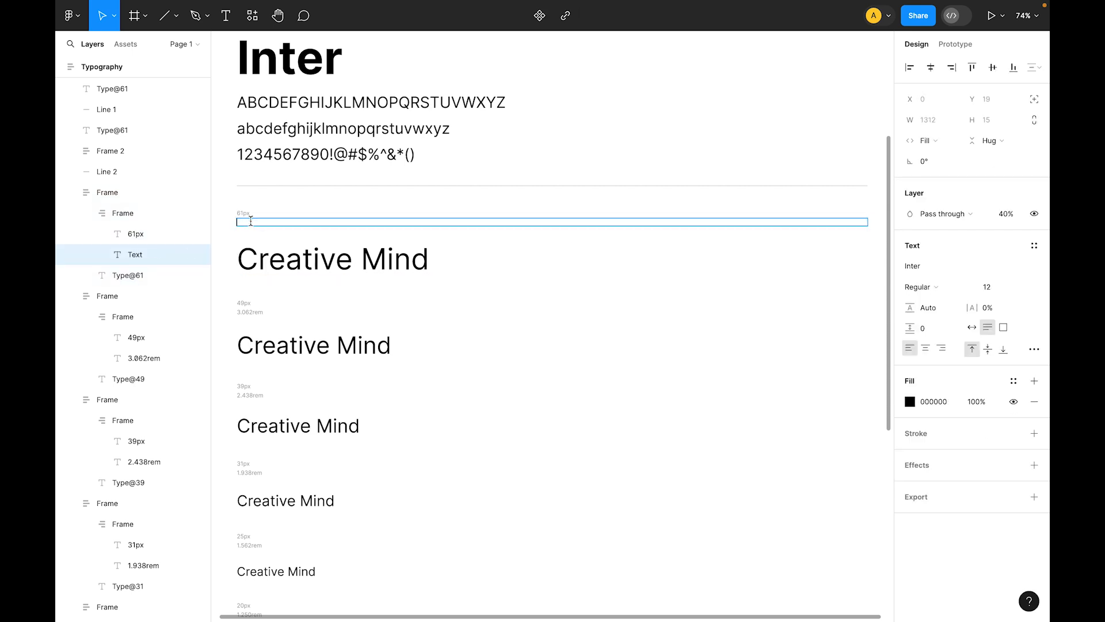
key("Escape")
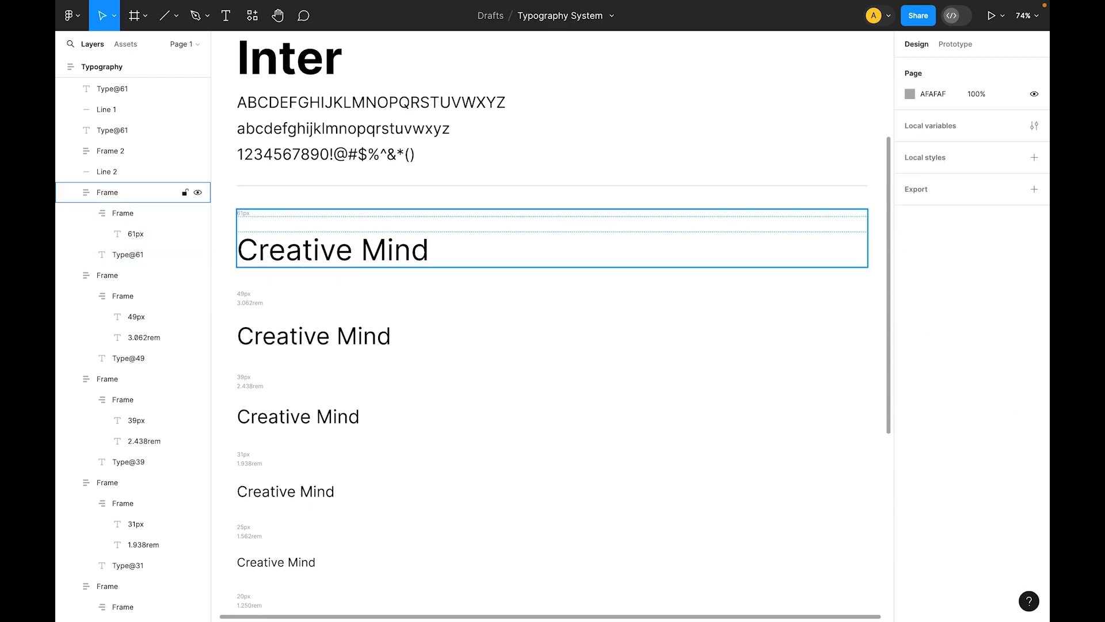
- Extend the 61px label of the first type scale entry to read "61px / 3.812rem"
left_click(244, 214)
double_click(244, 215)
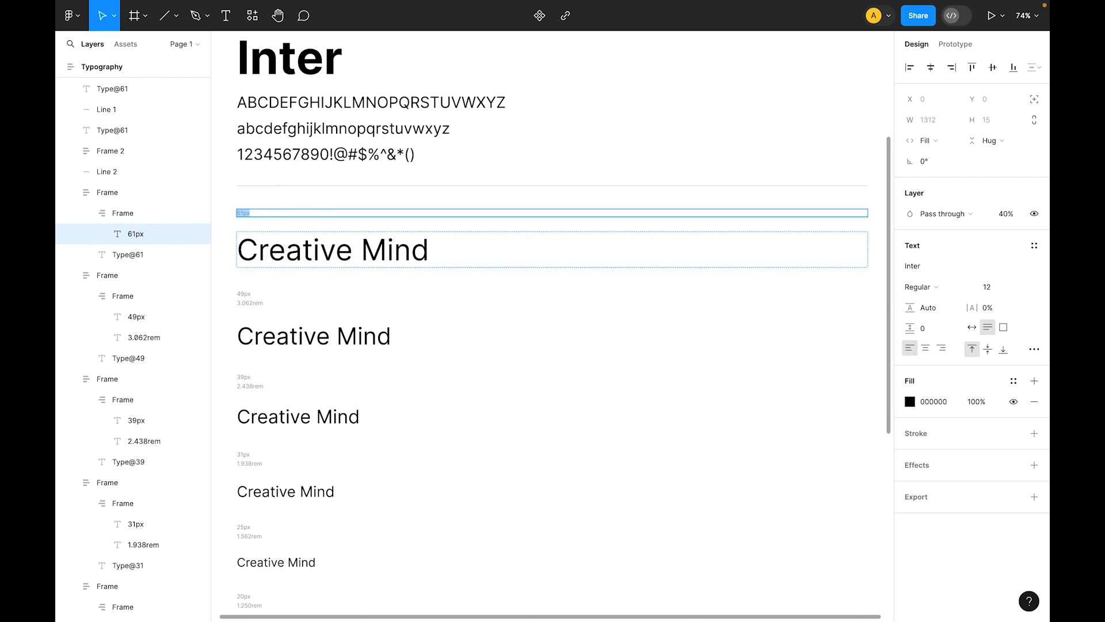
key("Escape")
key("z")
left_click(237, 213)
left_click(237, 214)
left_click(238, 214)
left_click_drag(347, 268, 459, 287)
double_click(436, 237)
key("Right")
type("/")
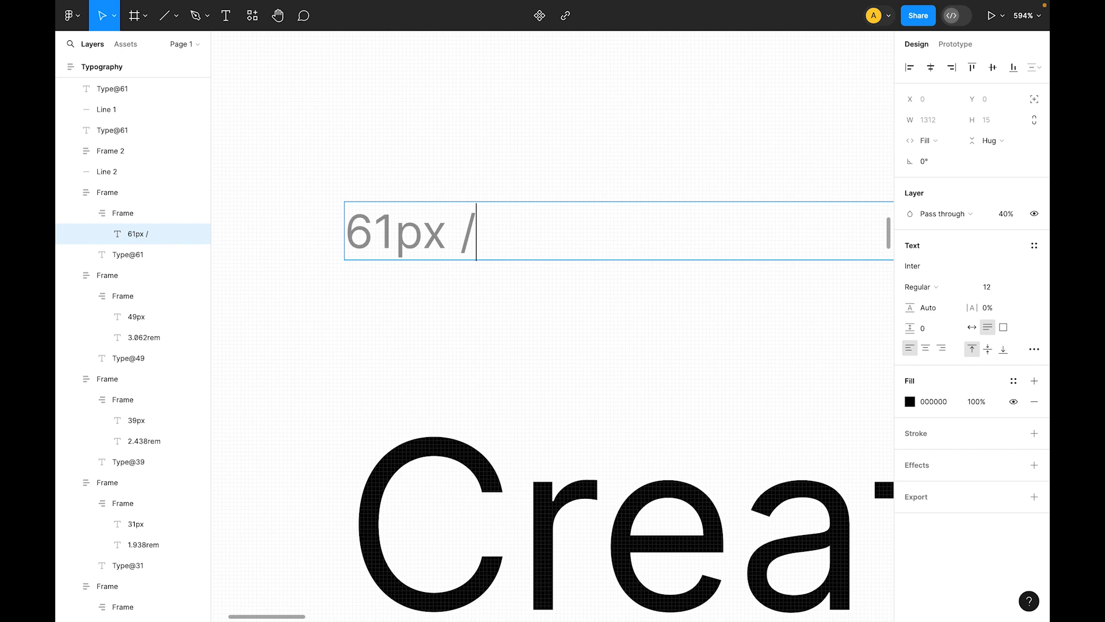
type(" 3.812rem")
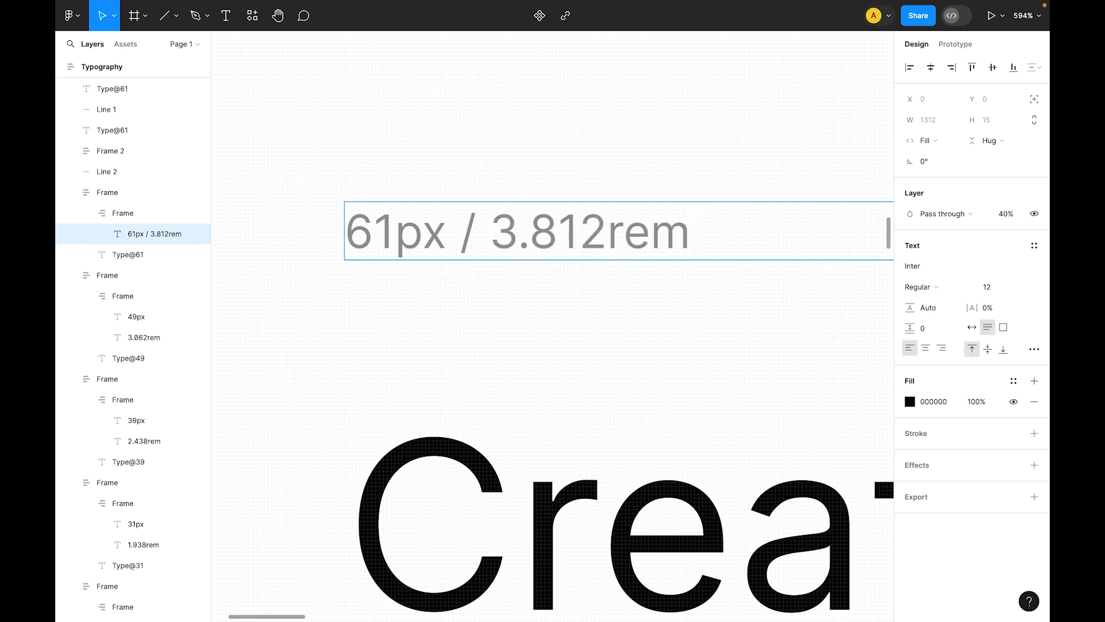
- Append " | Line height: 64px / " to the first type scale entry's label
type(" | Line he")
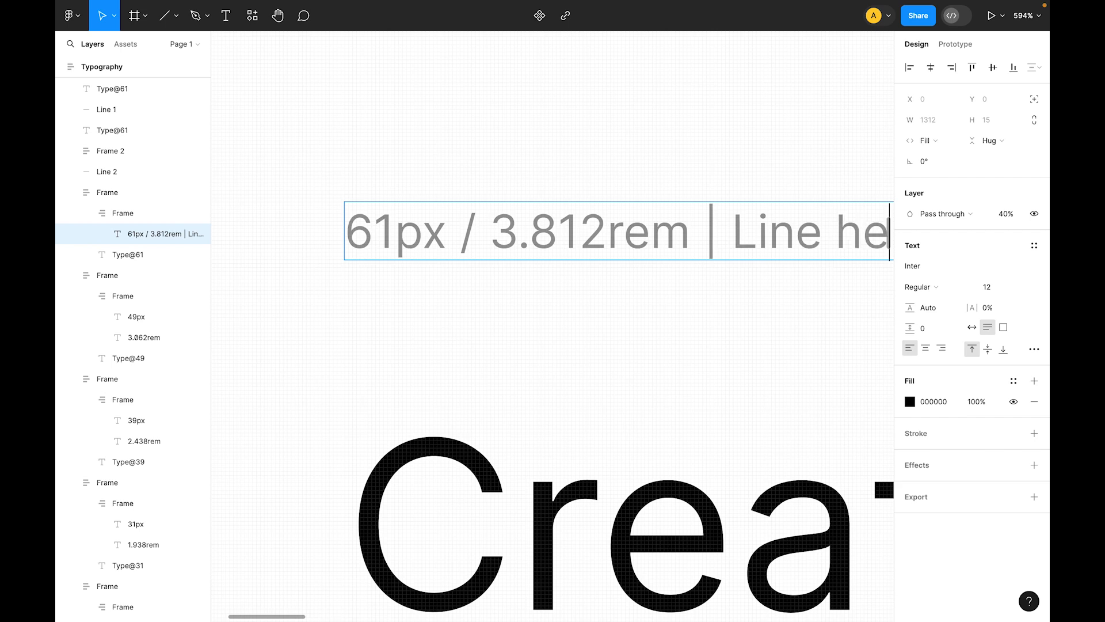
type("ight:")
scroll(614, 306, "right", 8)
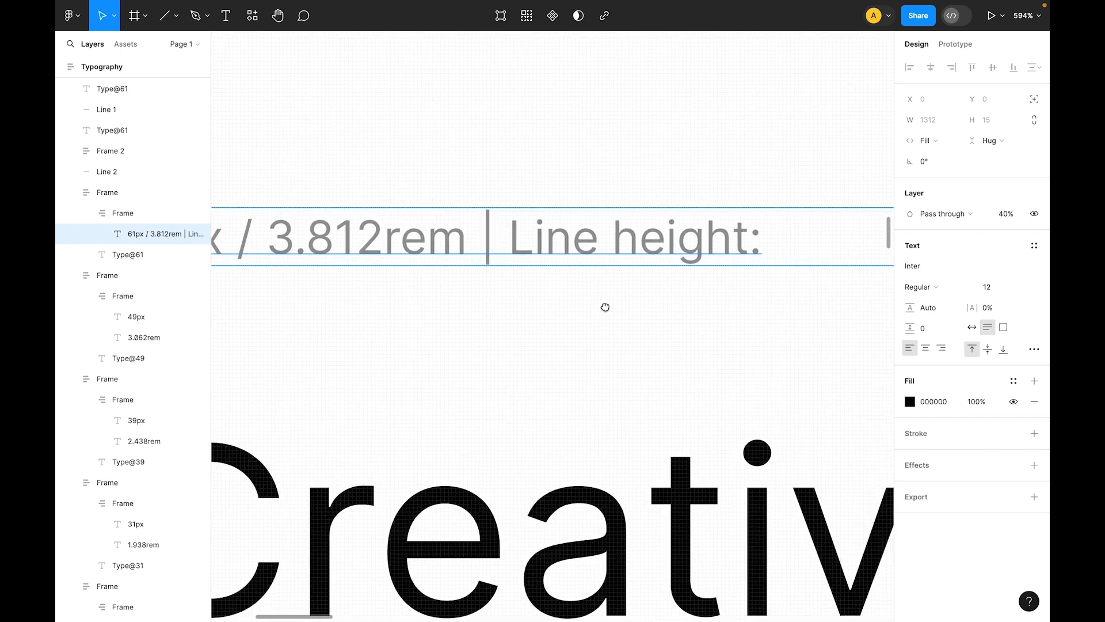
scroll(420, 304, "left", 1)
type("6")
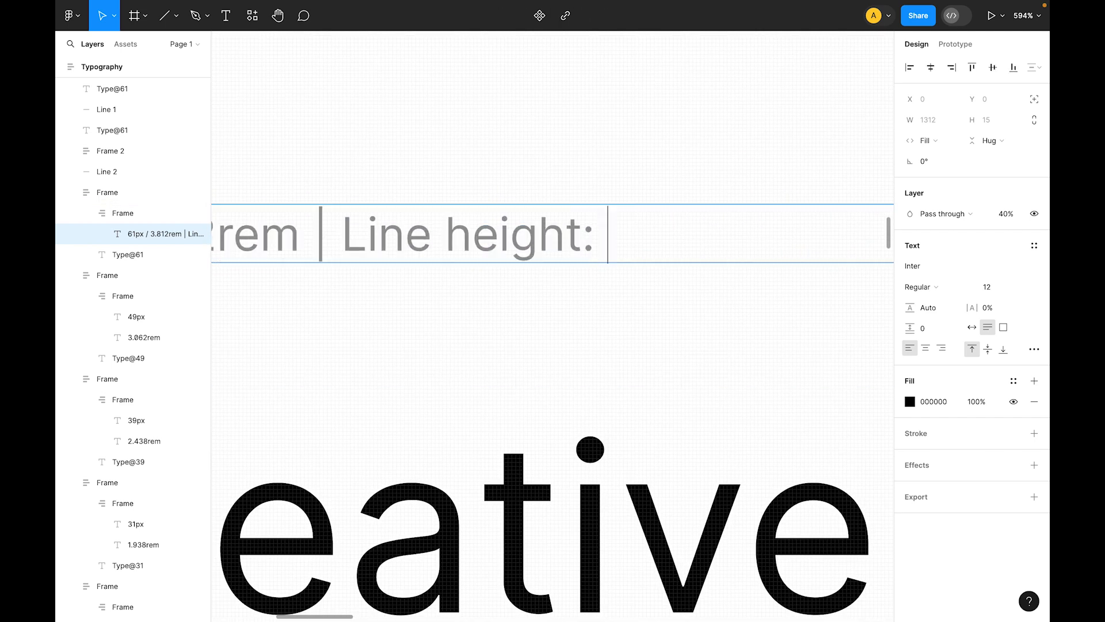
type("4")
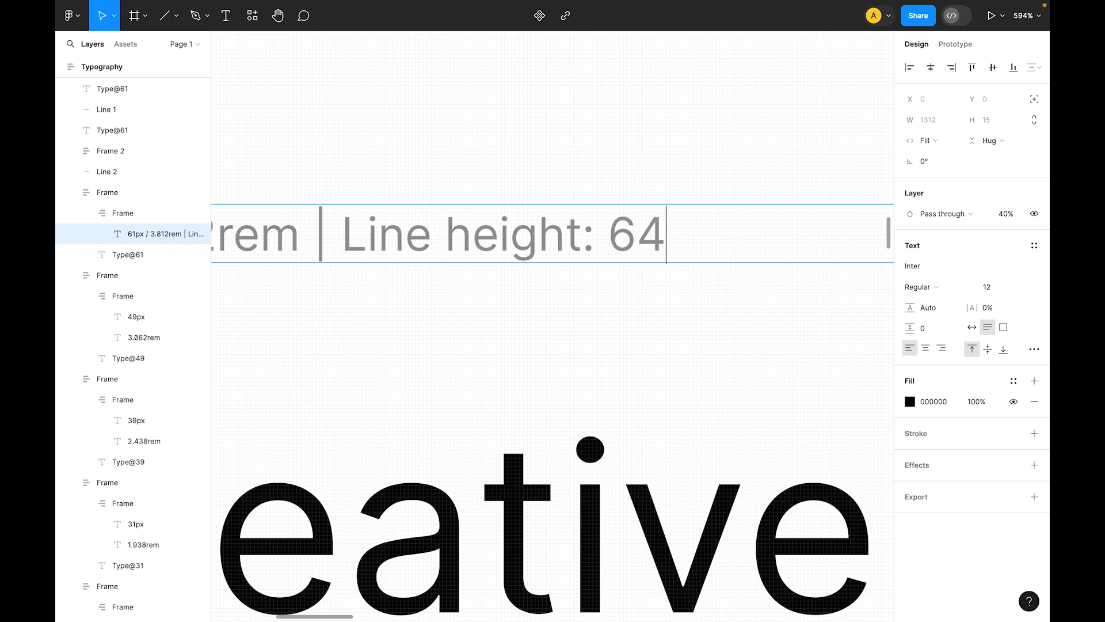
type("px /")
- Calculate 64/16 in Spotlight and finish the label's line height with "4rem"
key("super+space")
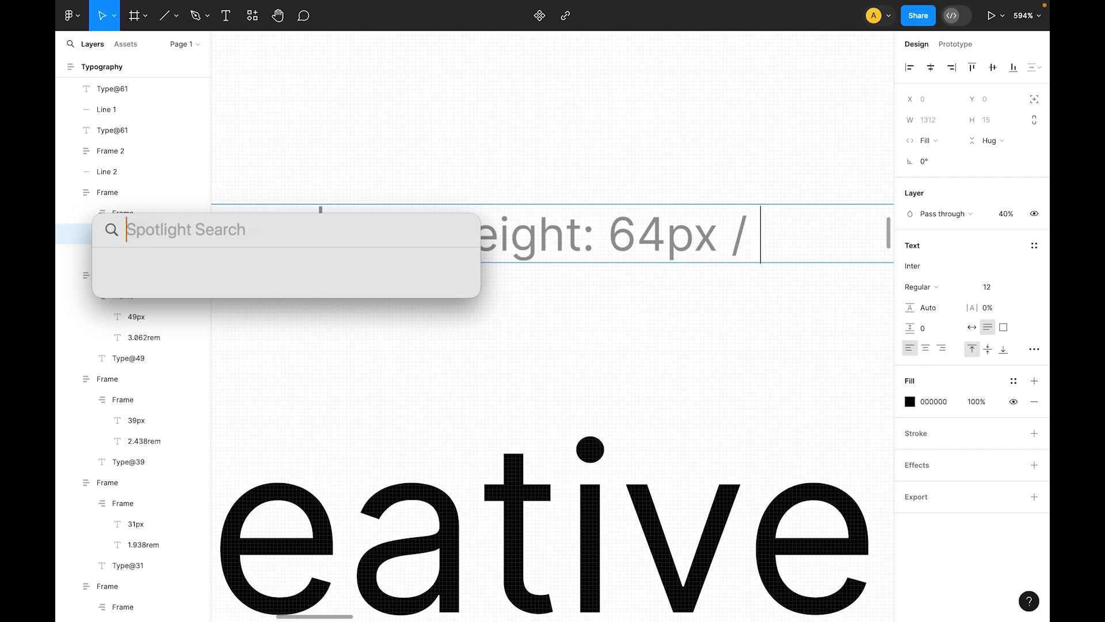
type("64")
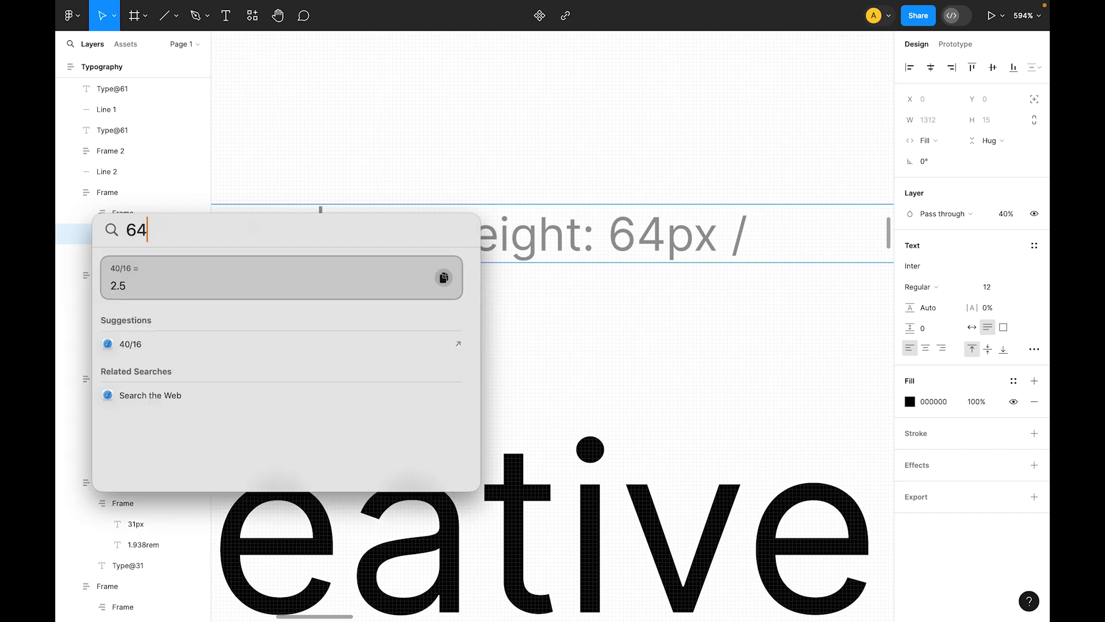
type("/")
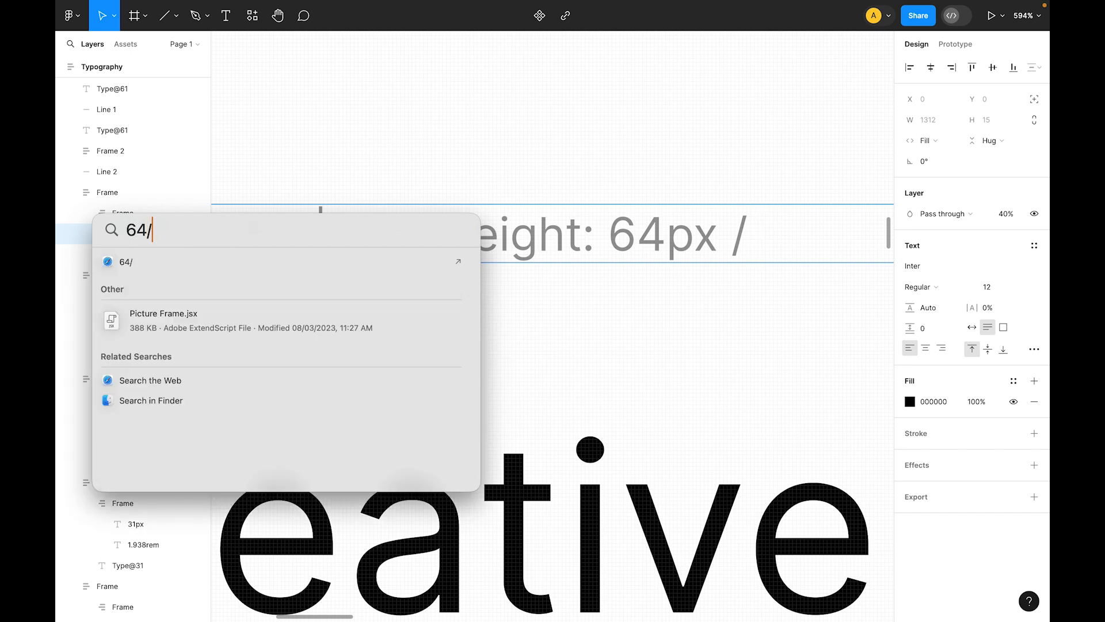
type("16")
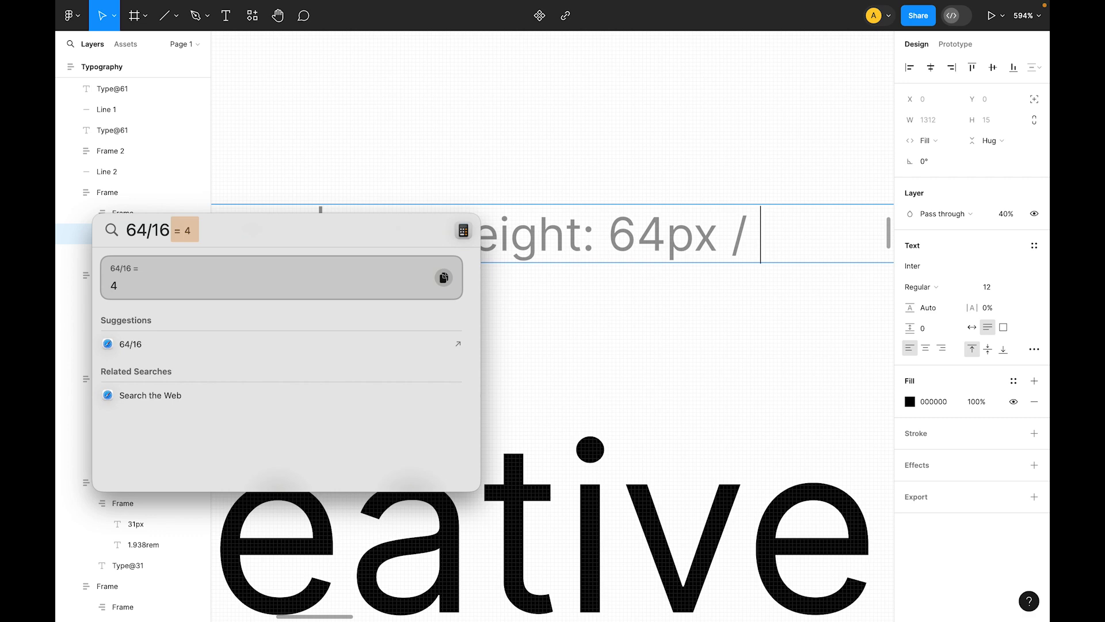
key("Escape")
key("Escape")
type("4rem")
key("Escape")
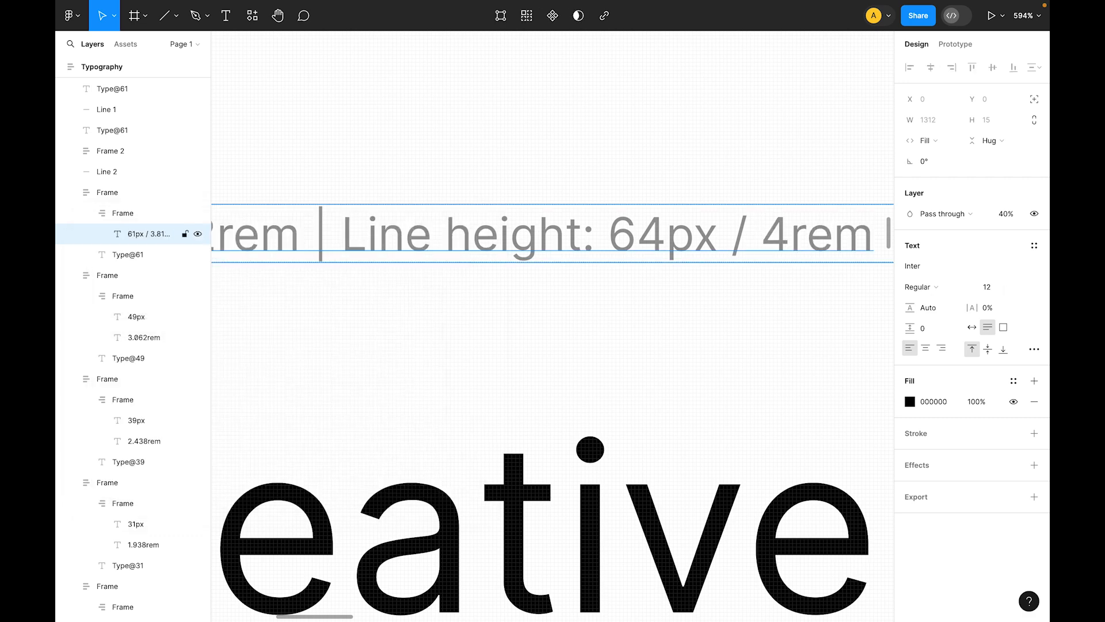
- Copy the divider line below the Inter specimen into the first type scale entry, between its label and the "Creative Mind" sample
key("minus")
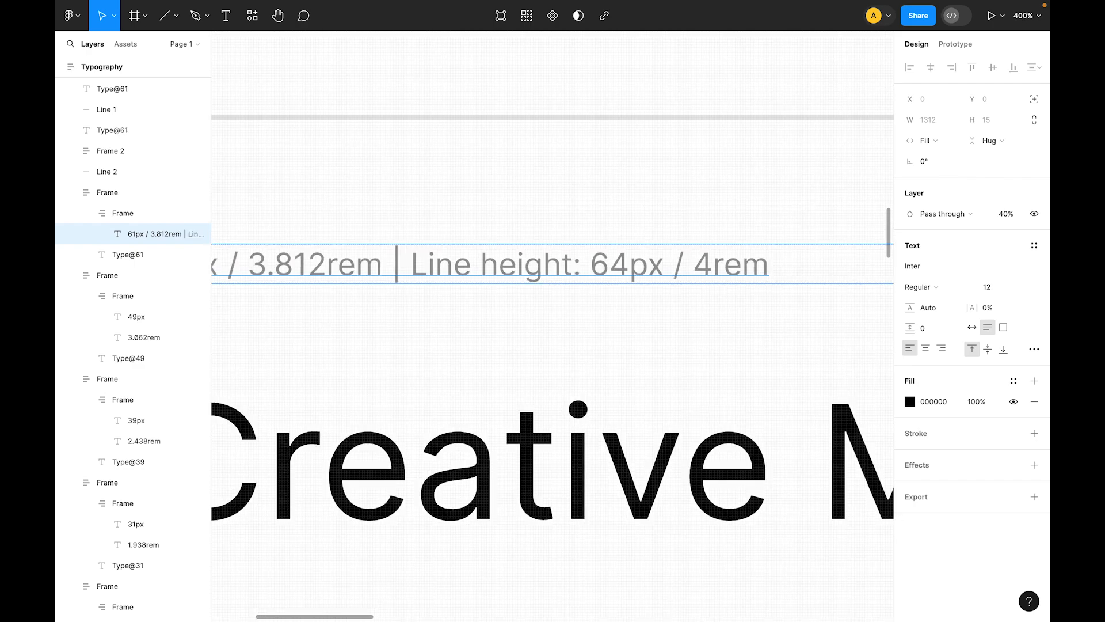
key("minus")
scroll(567, 399, "down", 1)
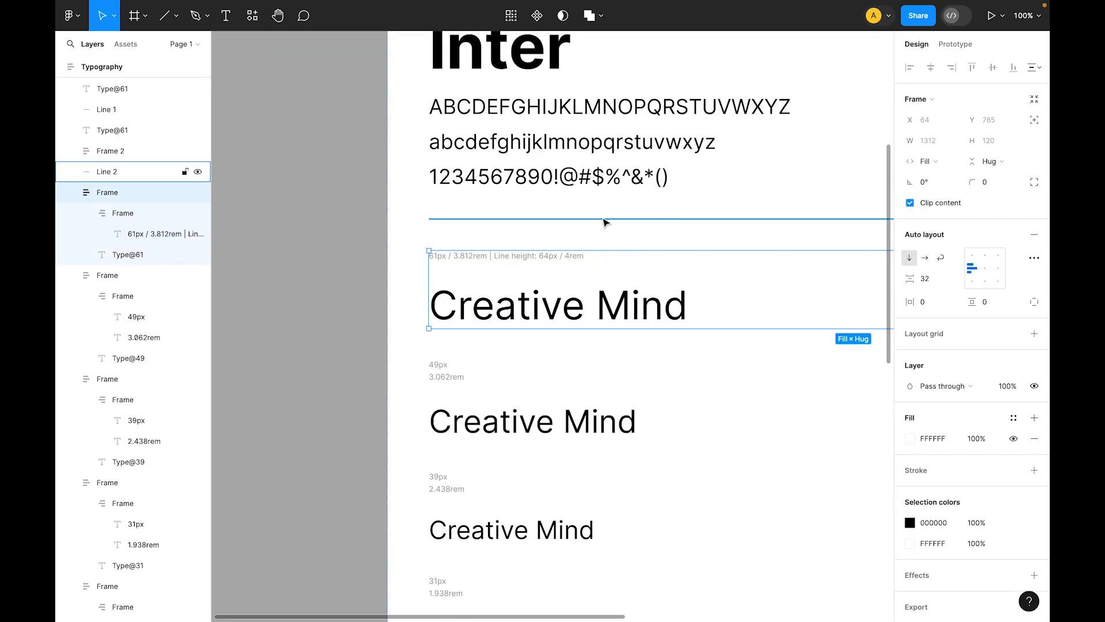
left_click(604, 220)
left_click_drag(604, 220, 568, 287)
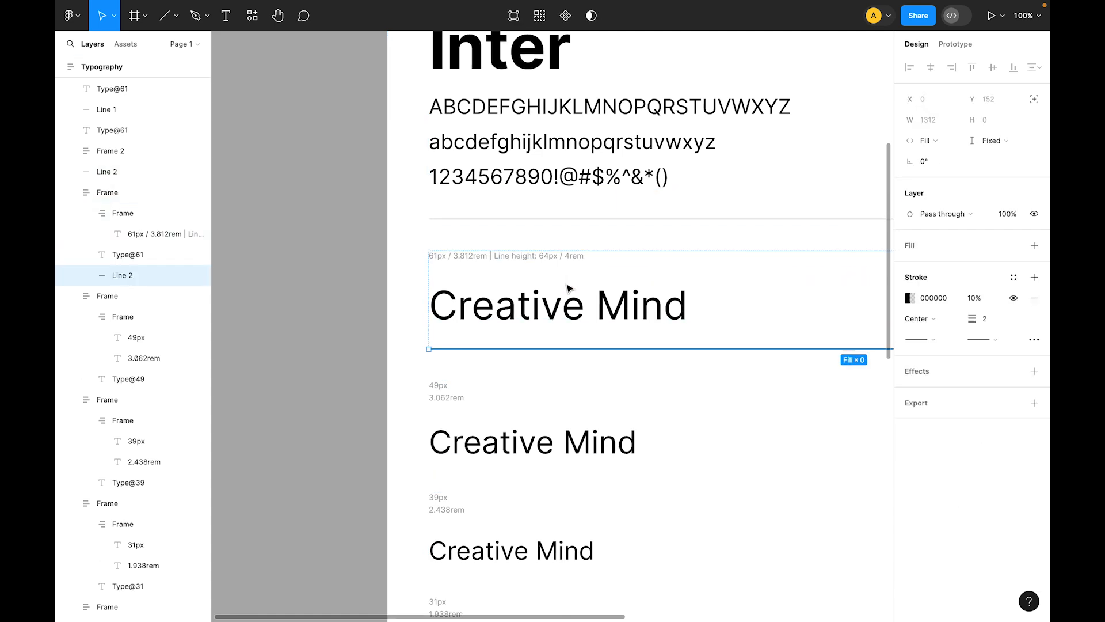
key("Up")
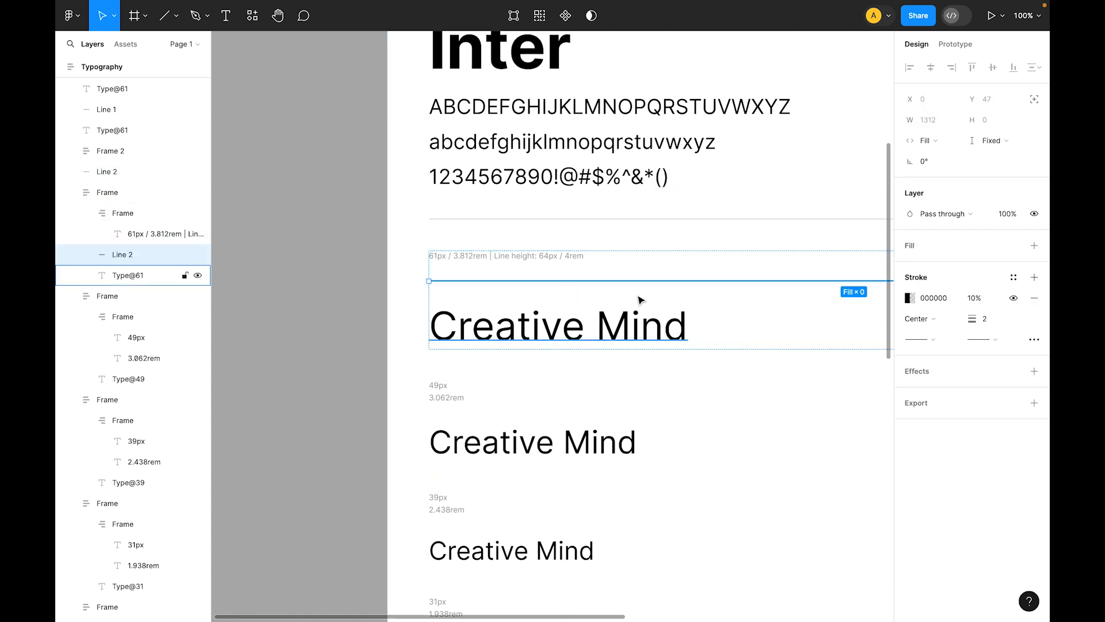
- Reduce the stroke weight of the divider inside the first type scale entry to 1
left_click(989, 320)
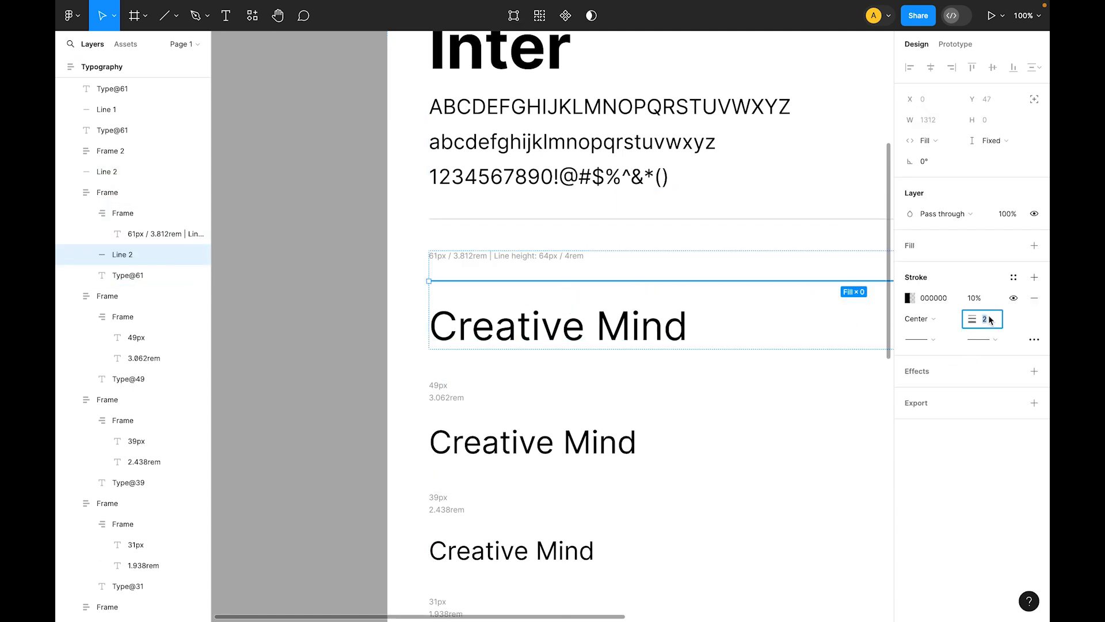
key("Down")
left_click(401, 312)
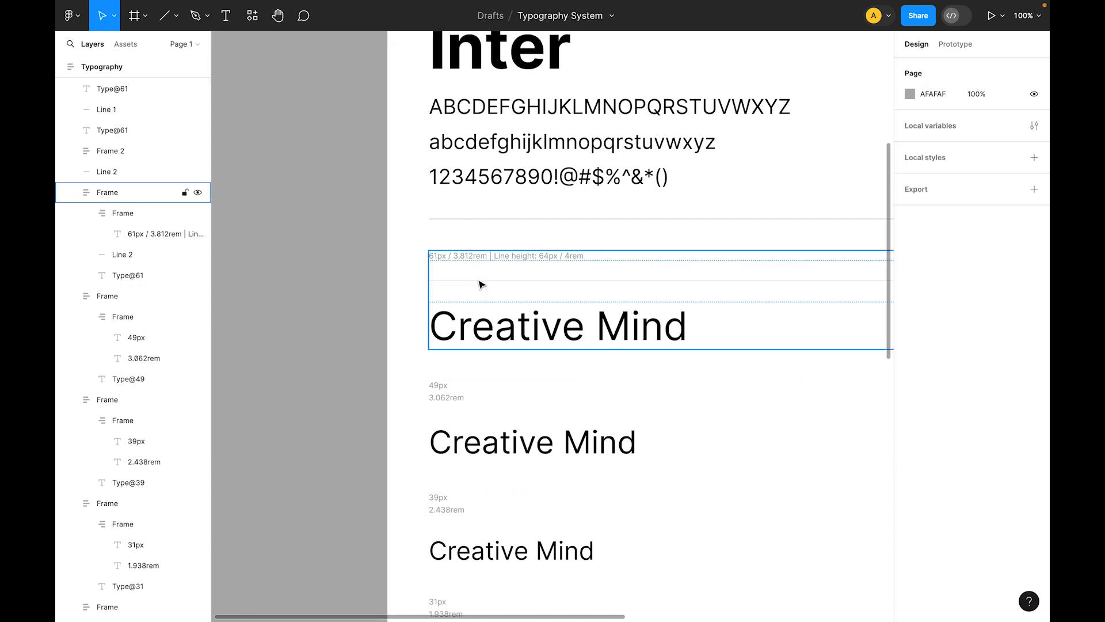
- Wrap the first entry's label frame and divider in an auto layout frame with an item spacing of 16
double_click(480, 283)
left_click(485, 262, "shift")
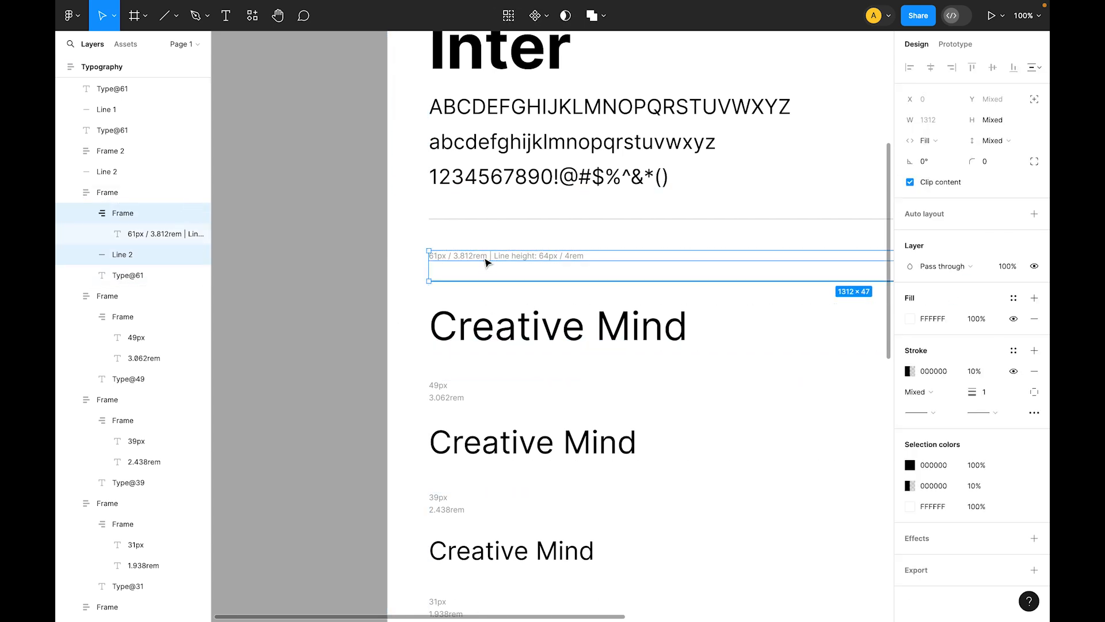
key("shift+a")
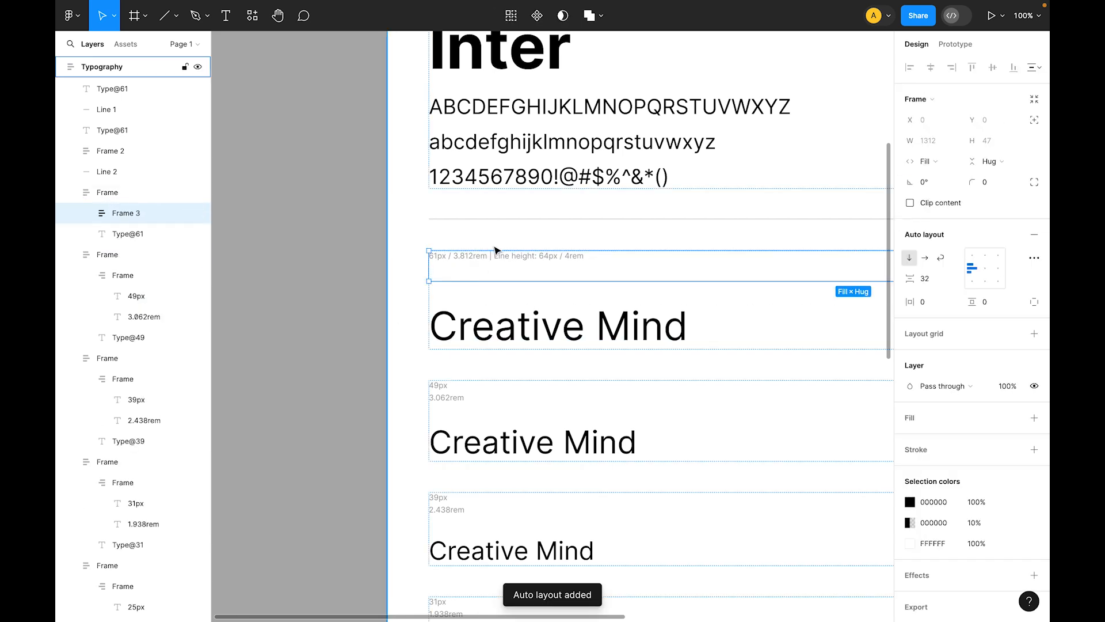
left_click(926, 281)
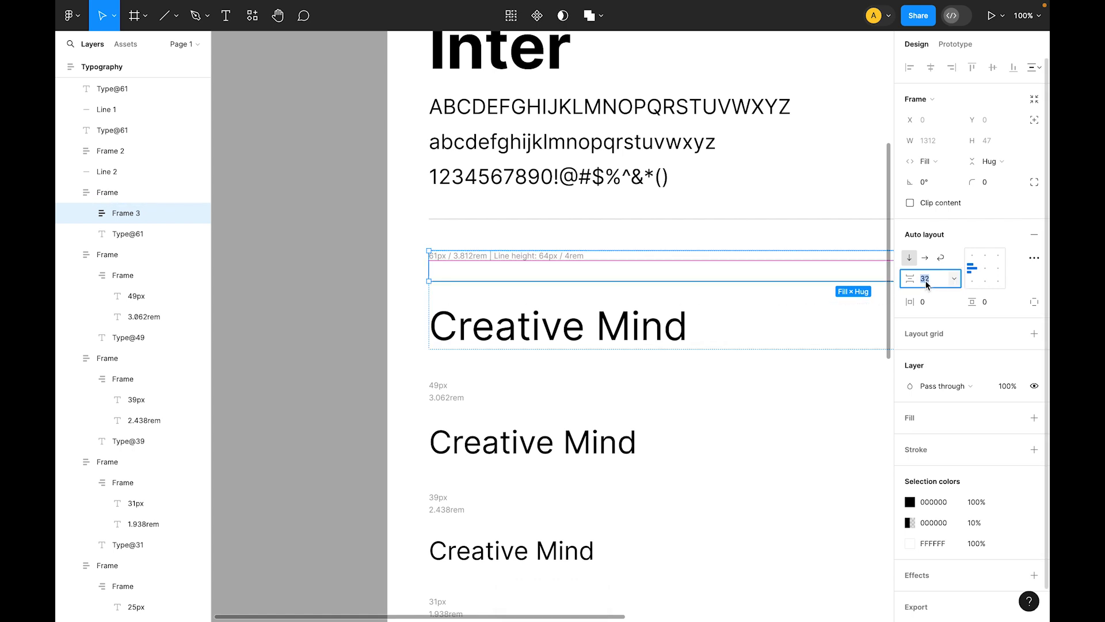
type("8")
key("Return")
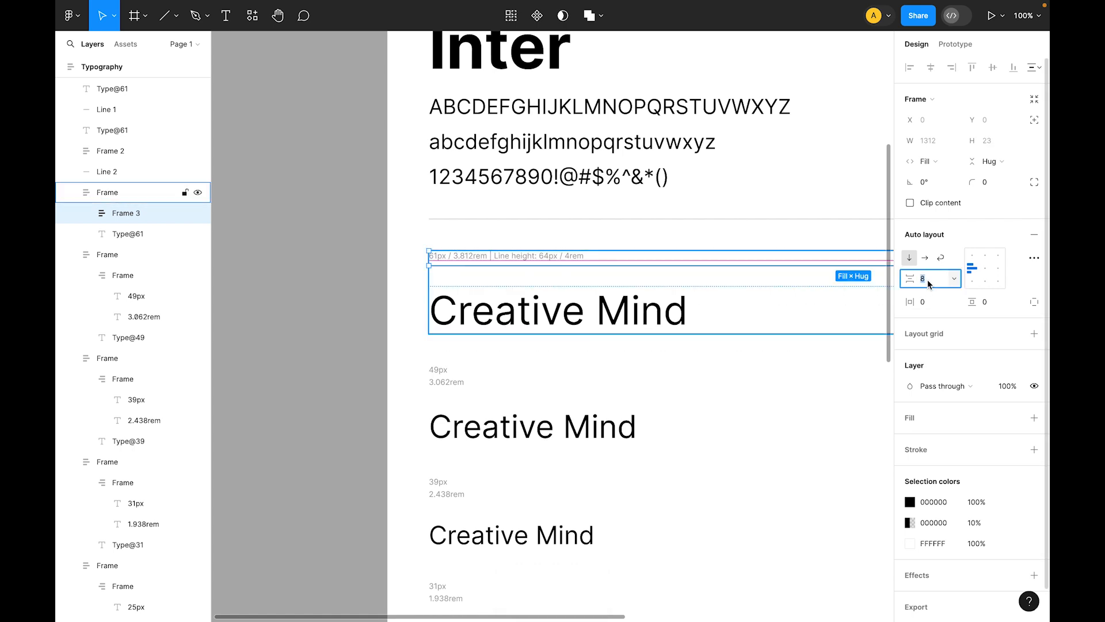
type("16")
key("Return")
key("Escape")
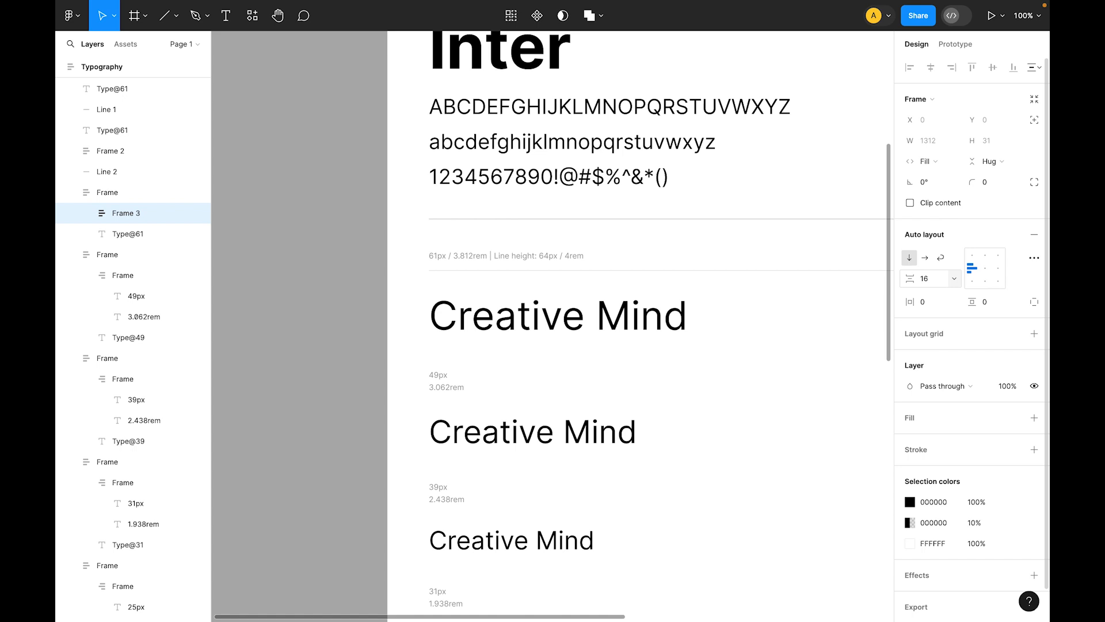
left_click(334, 269)
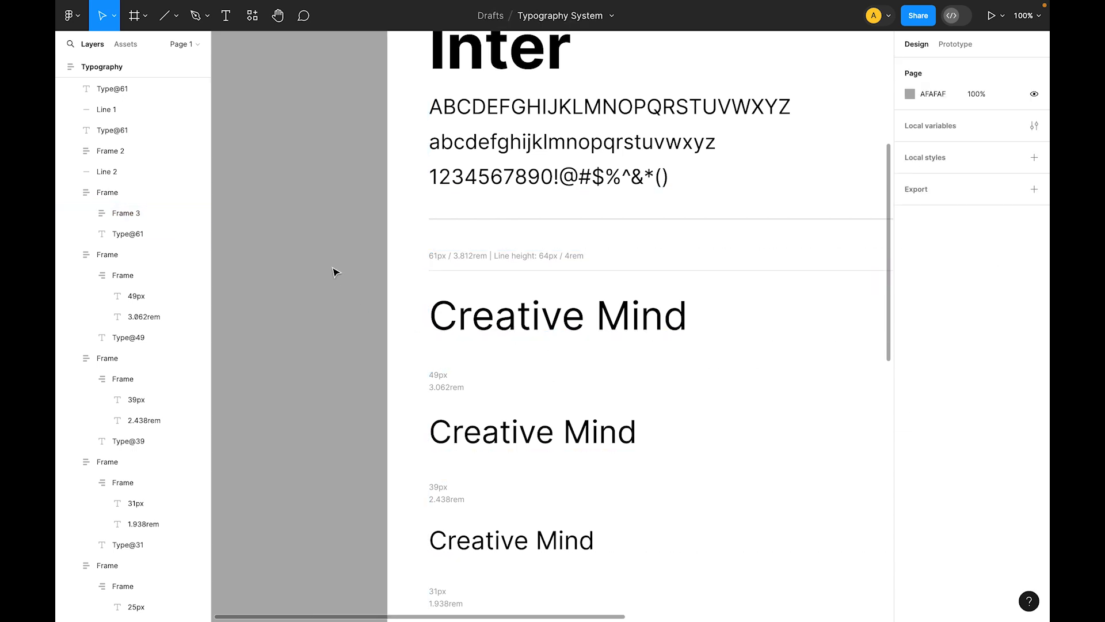
- Set the font size of the "Creative Mind" sample in the first type scale entry to 64
left_click(468, 323)
scroll(468, 323, "right", 2)
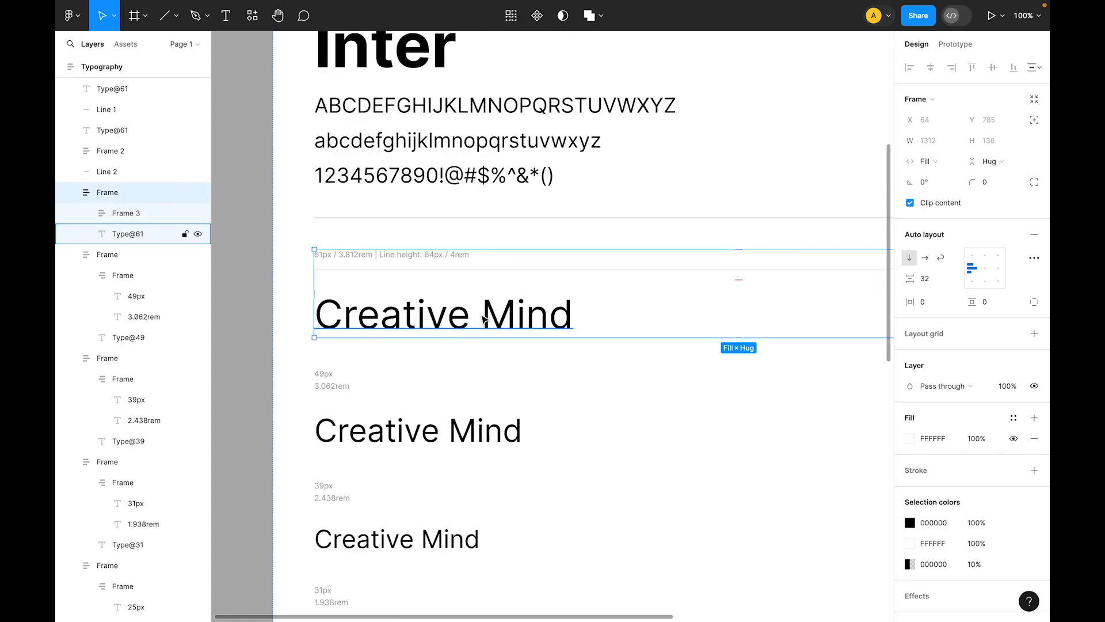
double_click(483, 319)
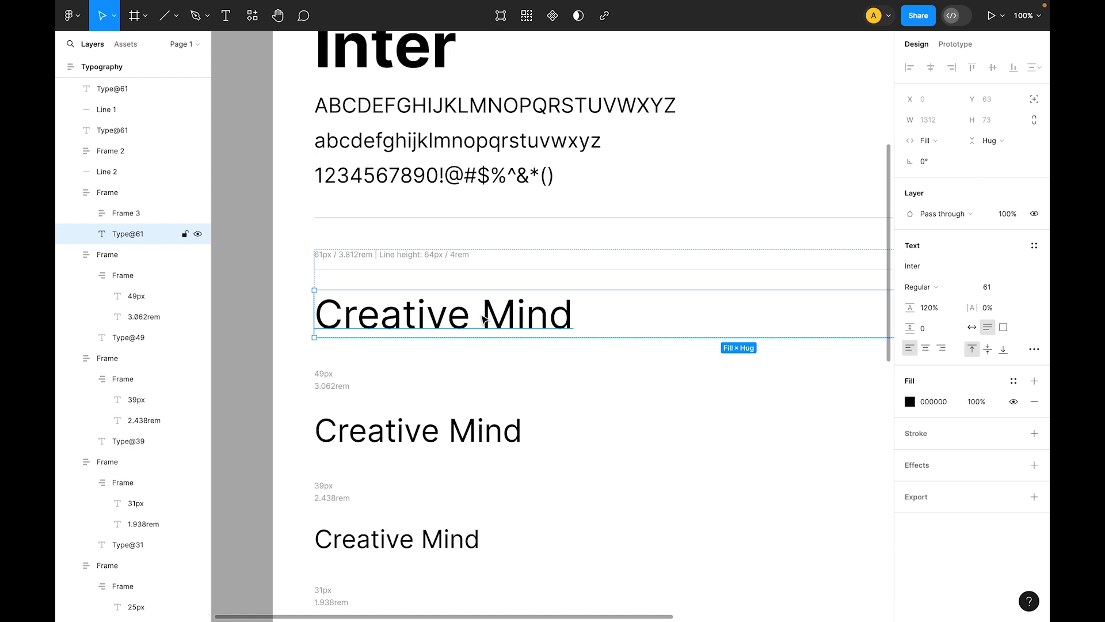
left_click(1007, 288)
key("Up")
key("Up")
key("Up")
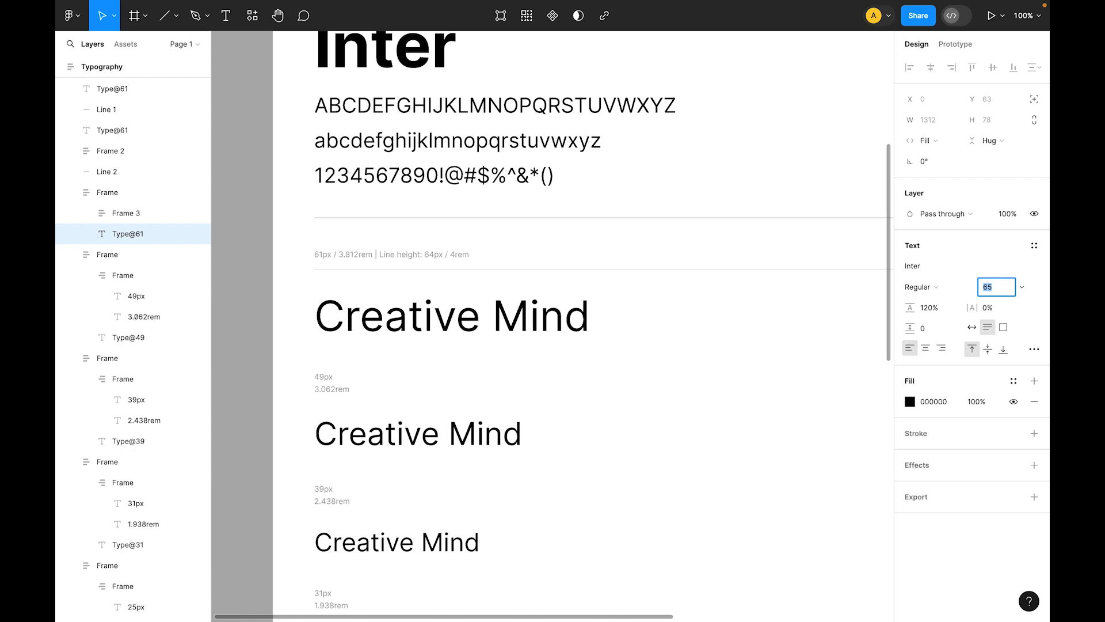
key("Return")
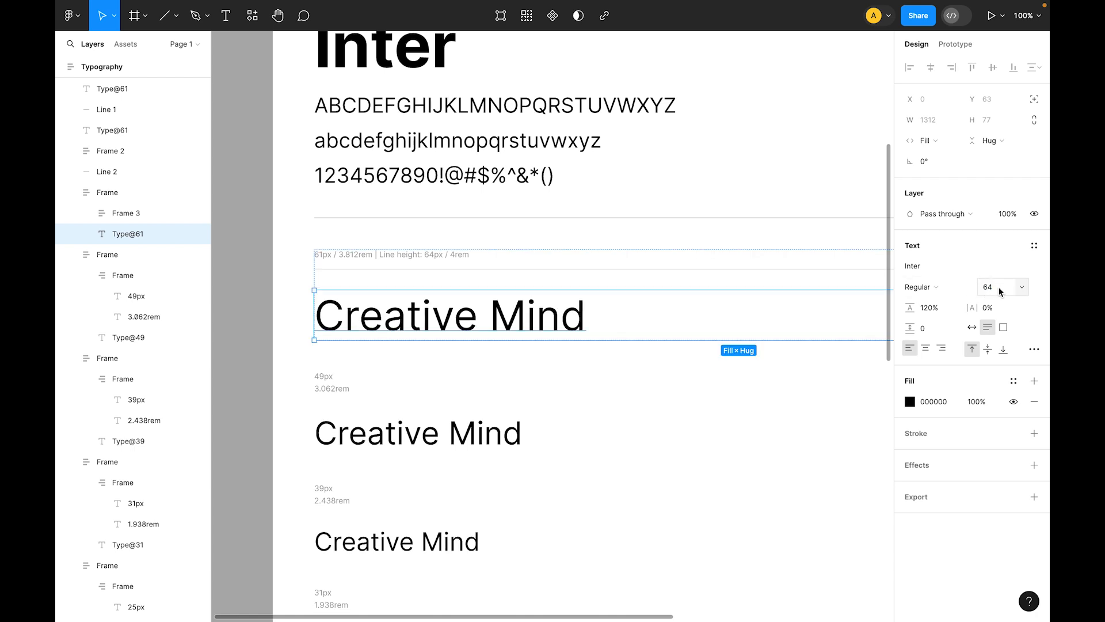
left_click(237, 235)
- Try replacing "Creative Mind" with "H1" in the first type scale entry using the Change Text plugin
left_click(470, 329)
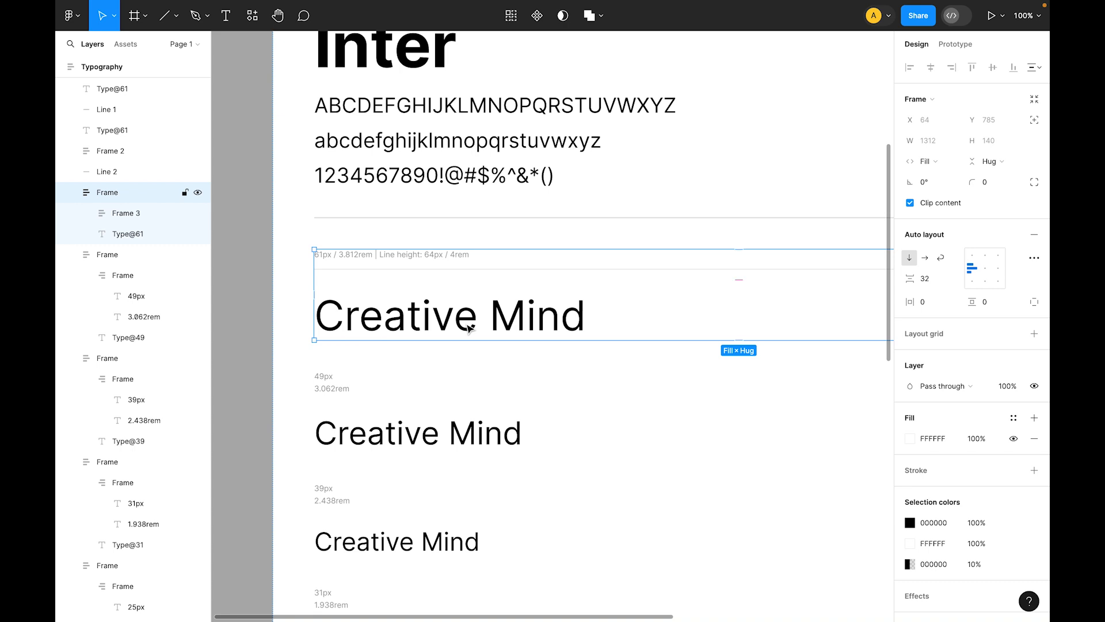
left_click(252, 15)
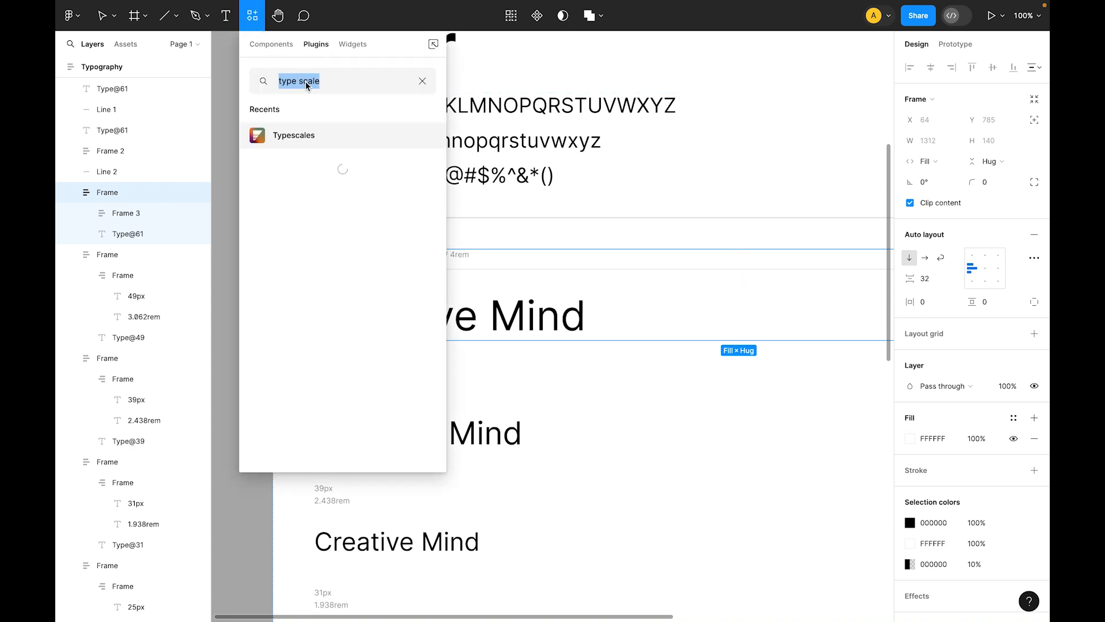
type("change")
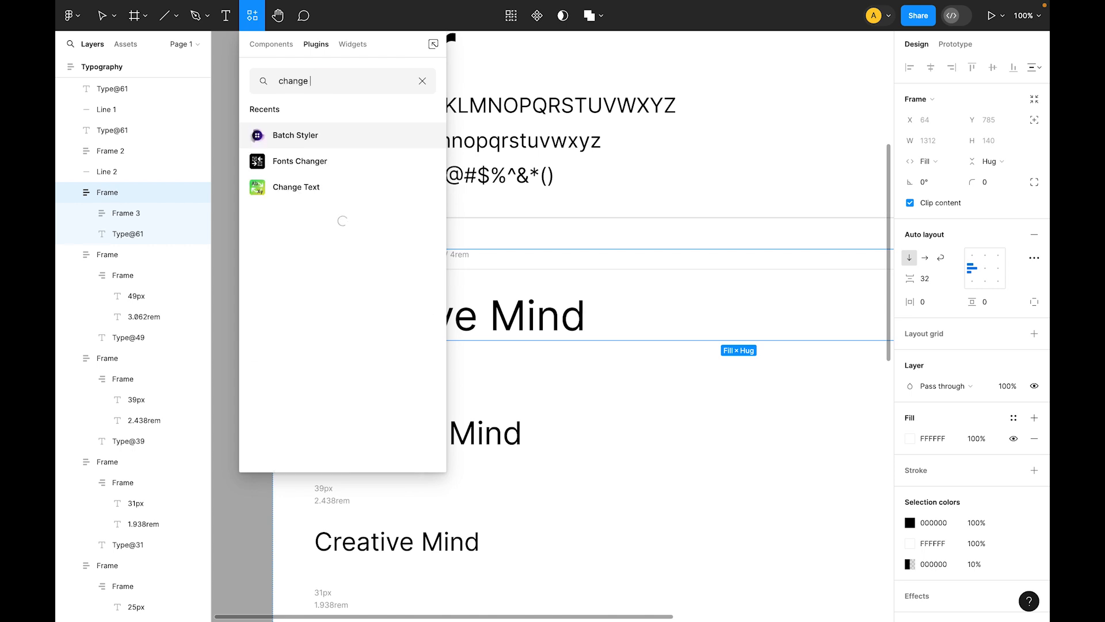
left_click(296, 187)
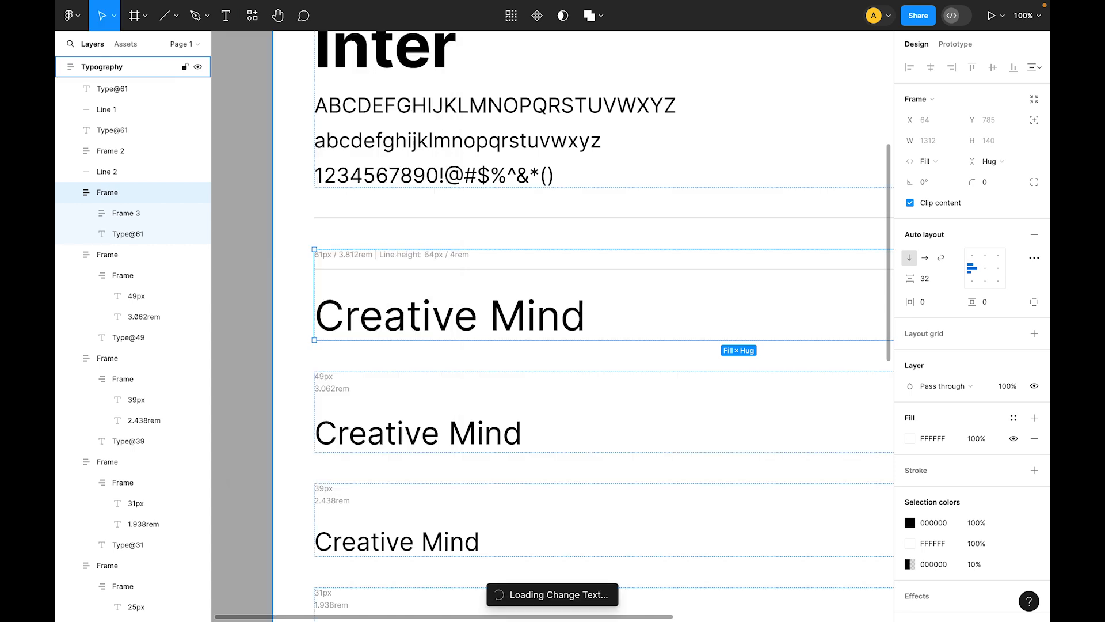
left_click(530, 339)
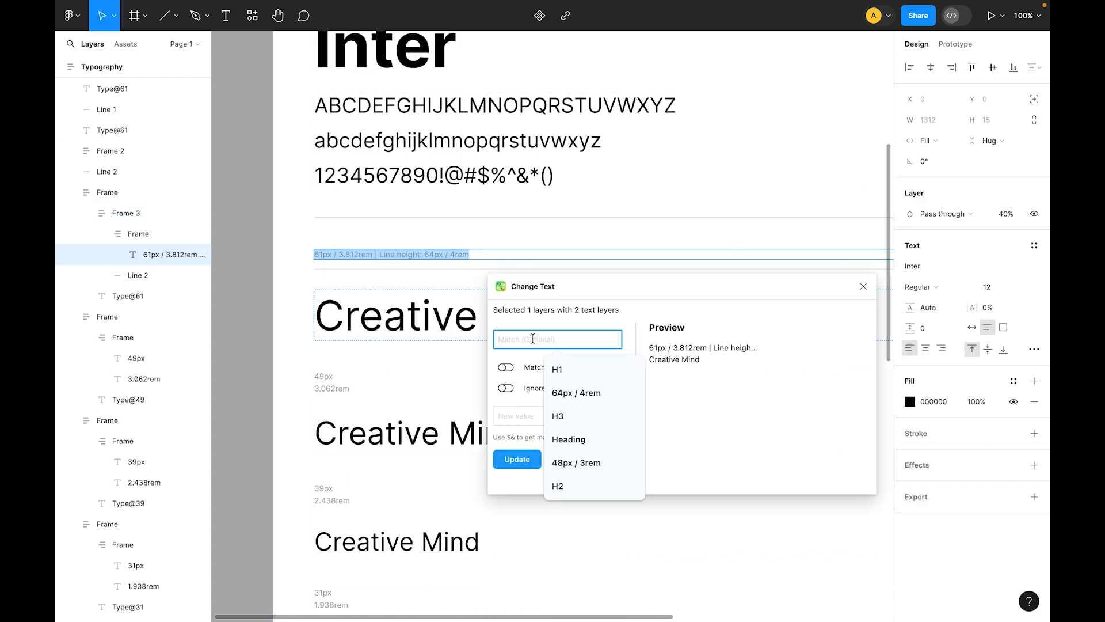
type("Creative Mind")
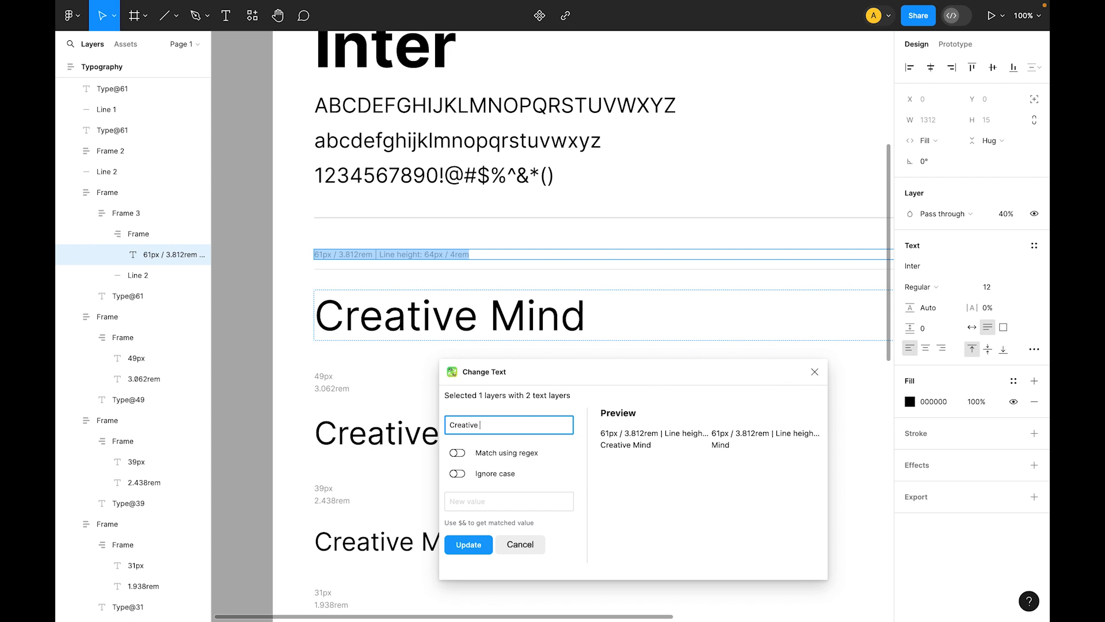
key("Tab")
key("Tab")
key("Tab")
type("H1")
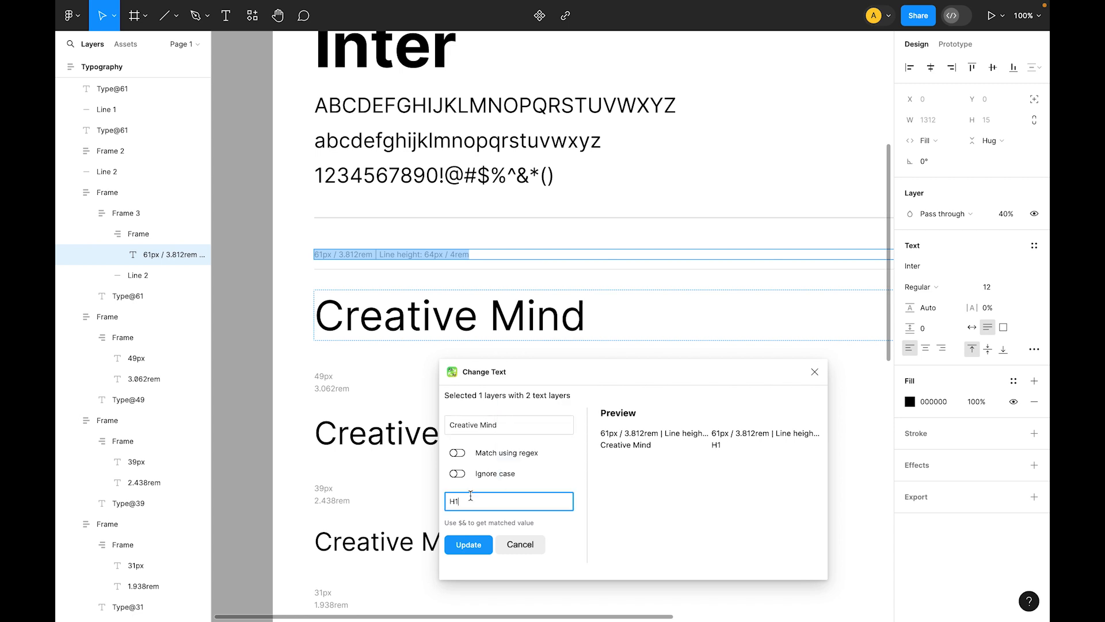
left_click(471, 544)
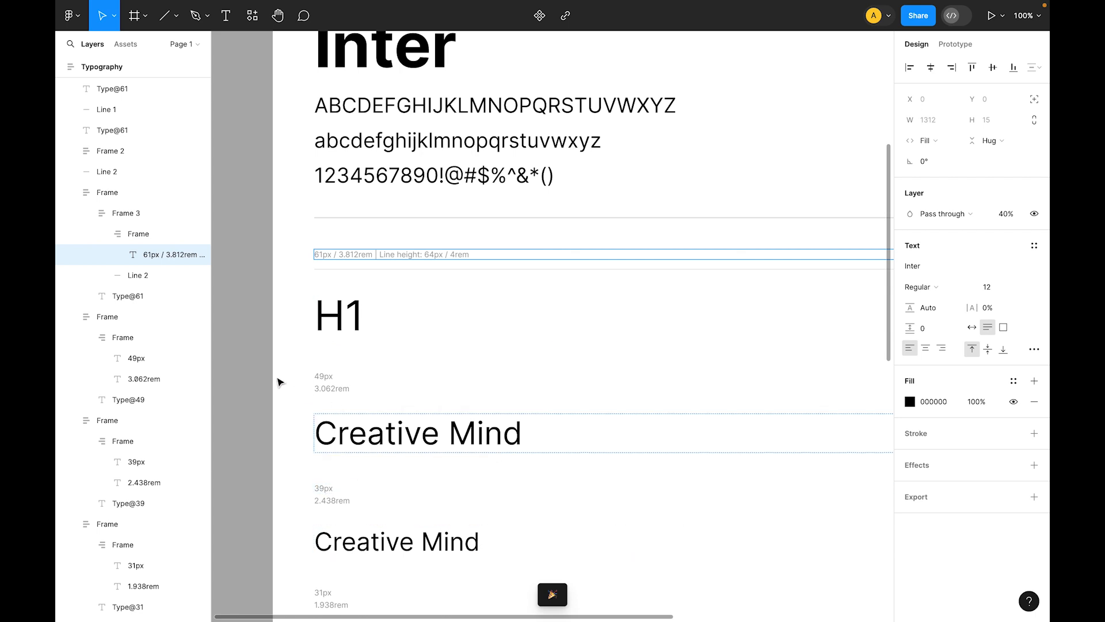
key("ctrl+z")
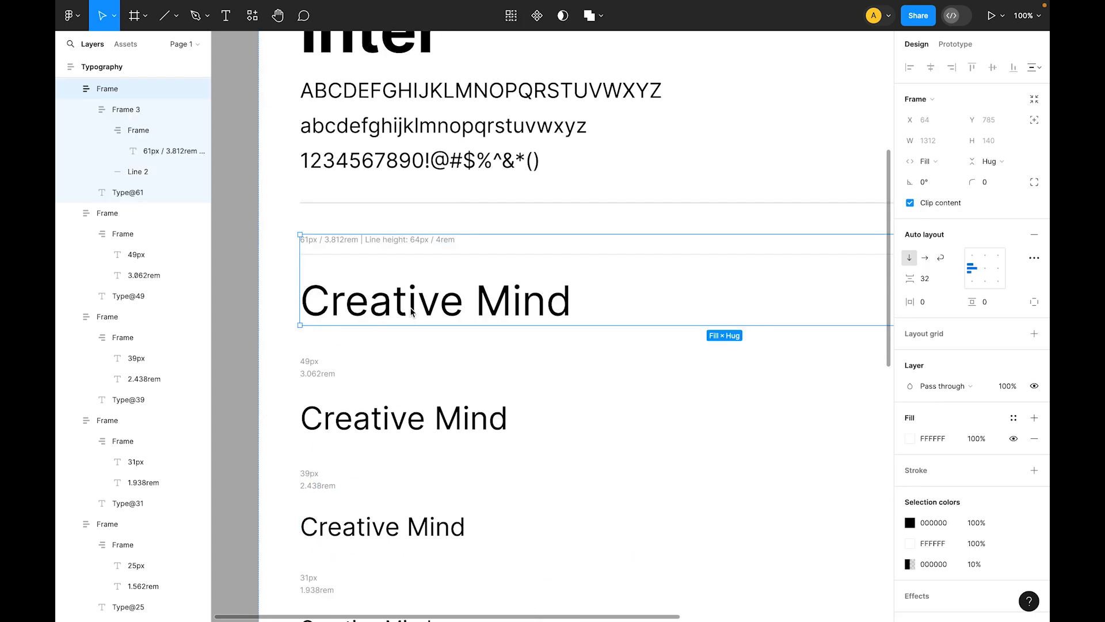
- Open the Change Text plugin for the first type scale entry and use its full size and line-height label as match text
left_click(253, 17)
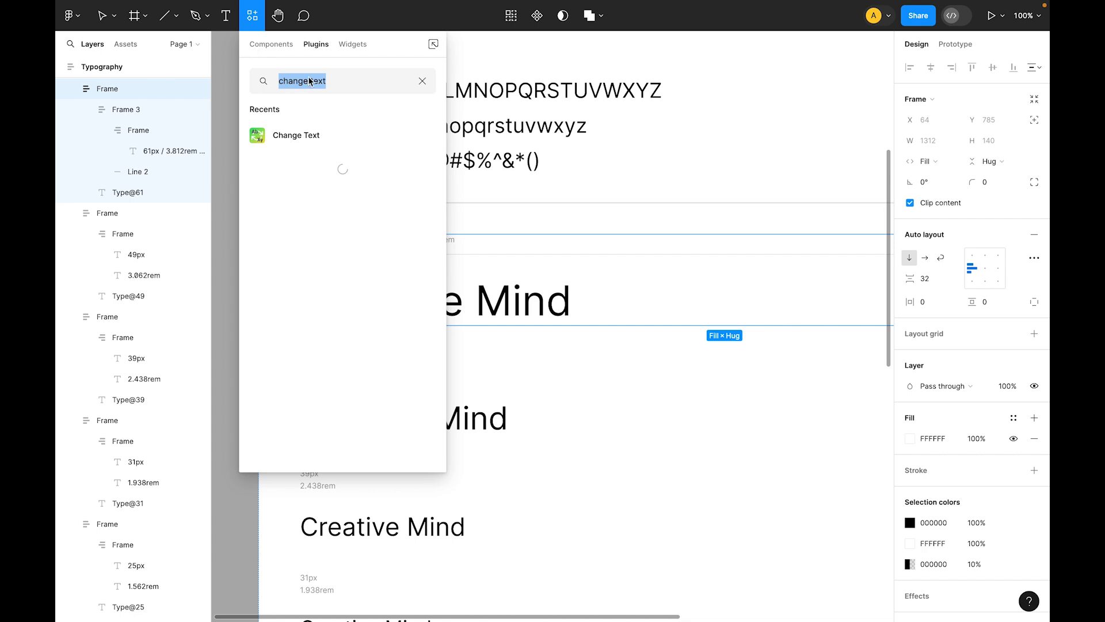
left_click(296, 134)
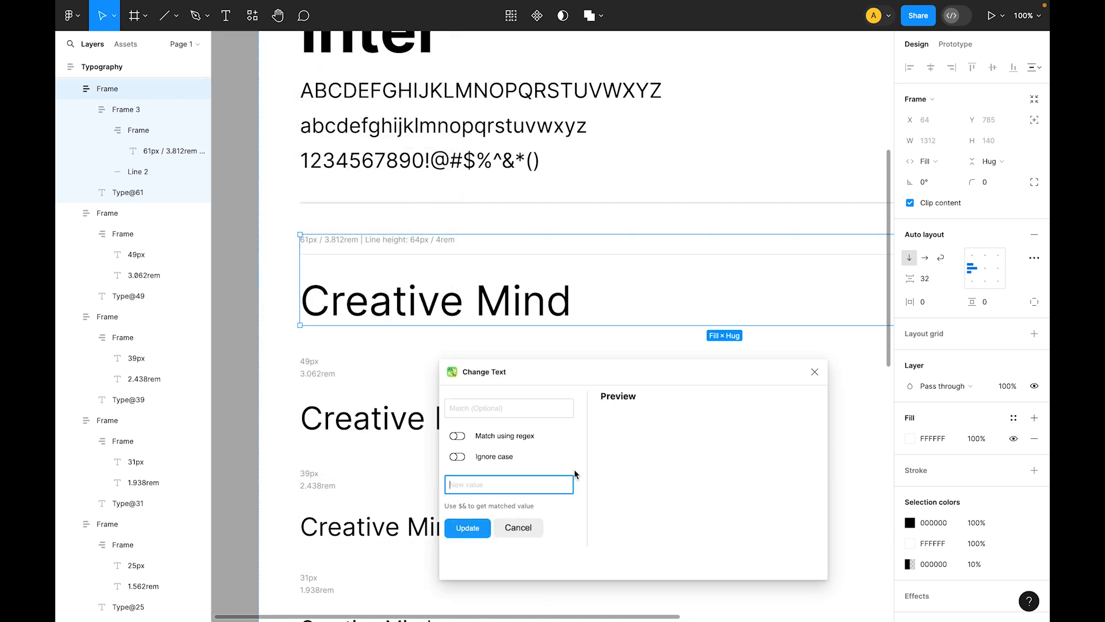
double_click(390, 241)
key("ctrl+c")
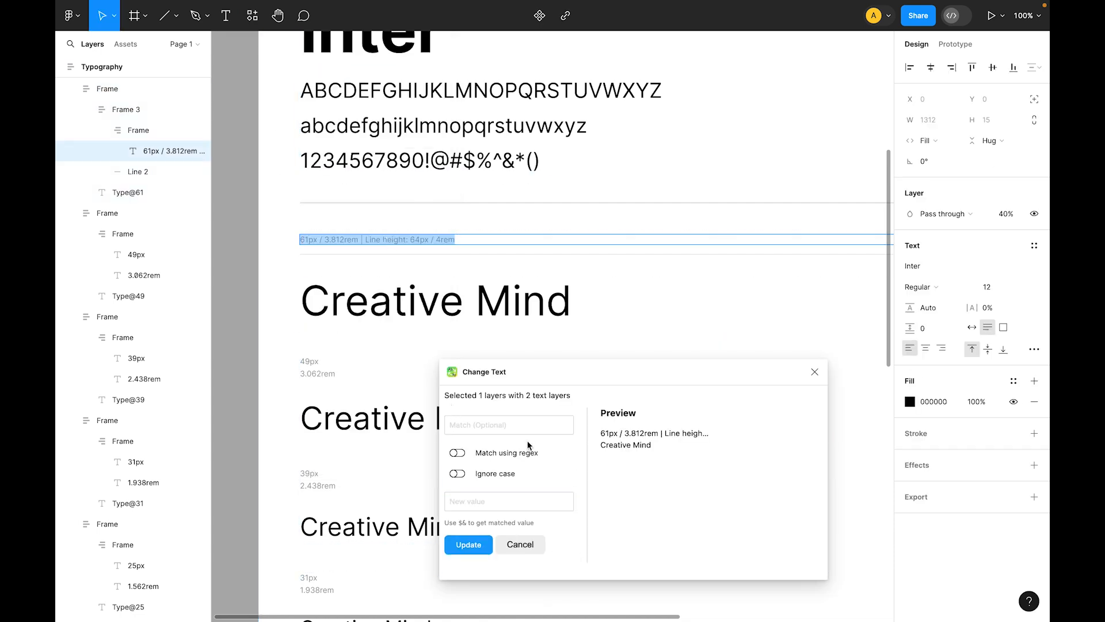
left_click(504, 426)
key("ctrl+v")
- Enter "64px / 4rem | Line height: 72px /" as the start of the label's replacement text
left_click(482, 502)
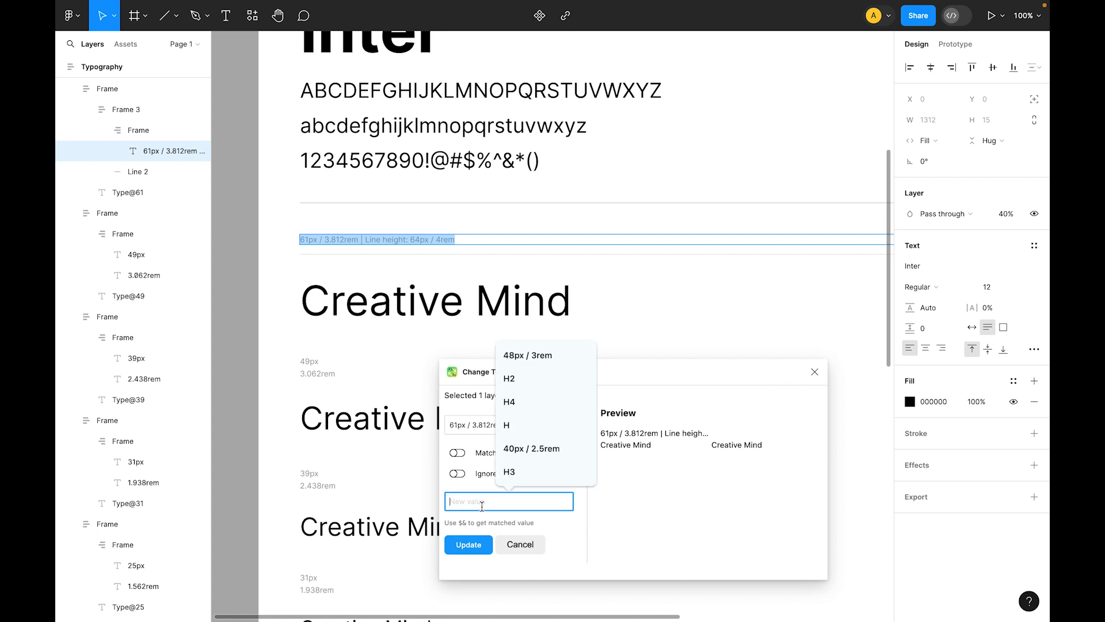
type("6")
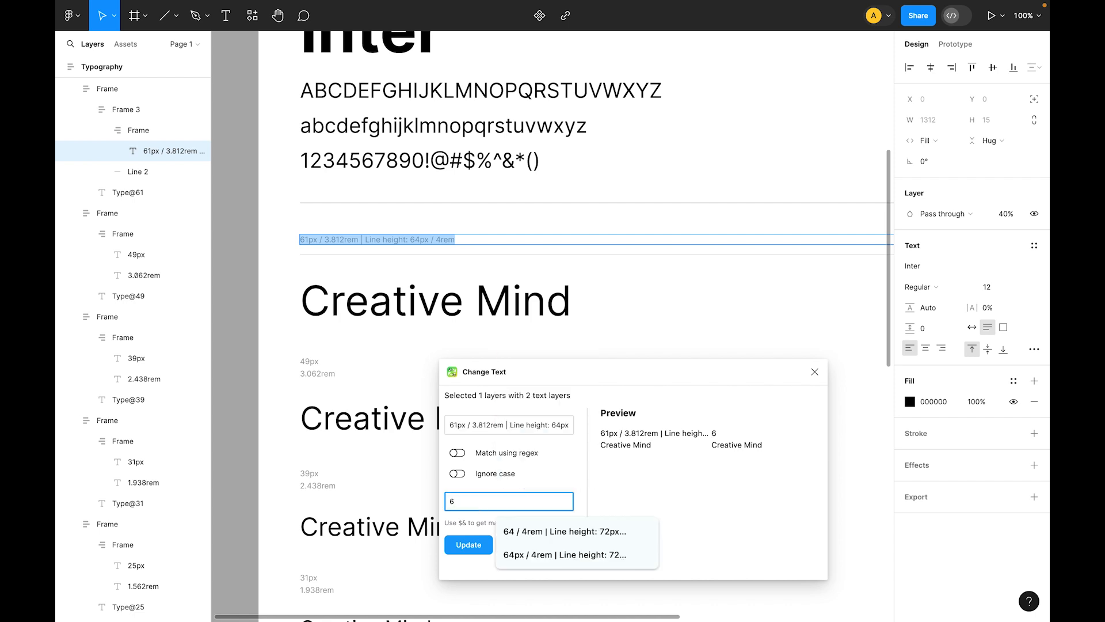
type("4px")
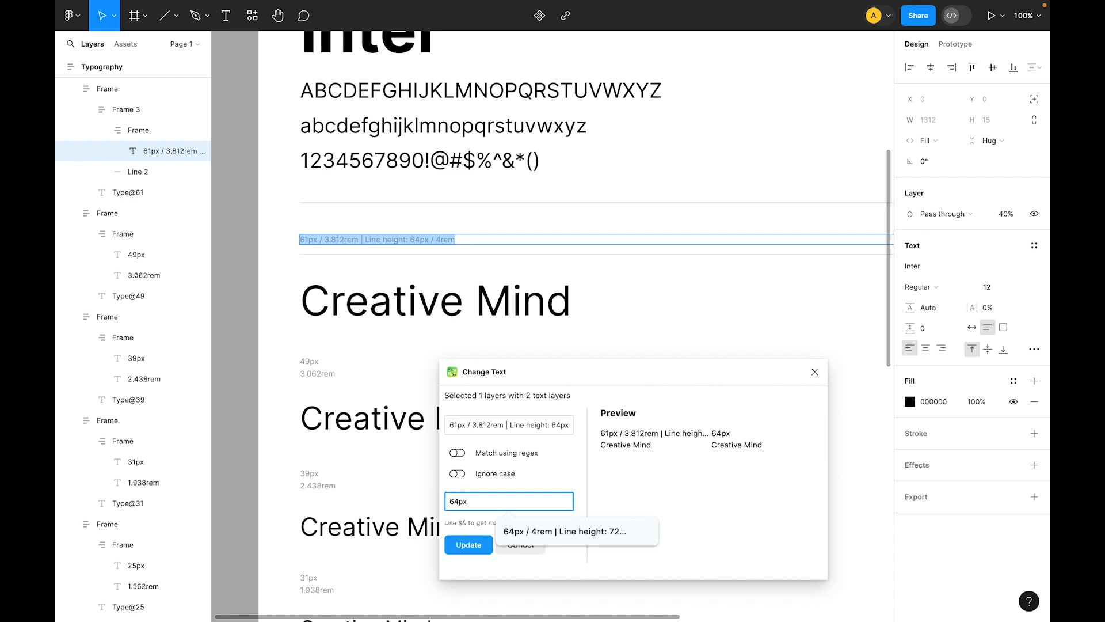
type("/ 4rem")
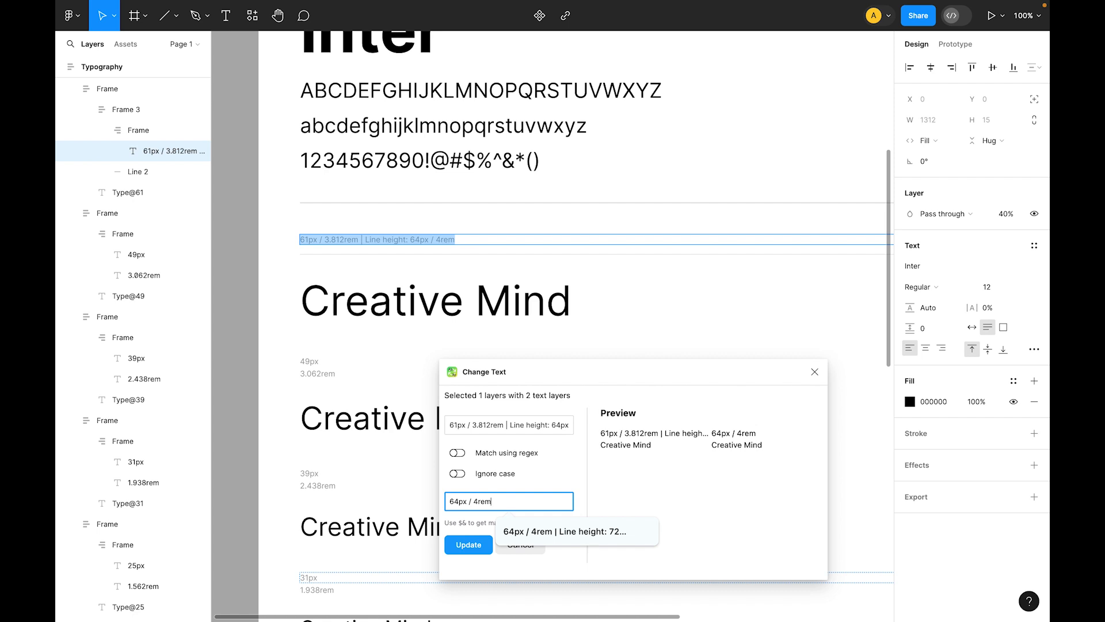
type(" | Line height: 72px /")
- Calculate 72/16 in Spotlight, finish the replacement text with "4.5rem" and update the label
key("super+space")
type("72/16")
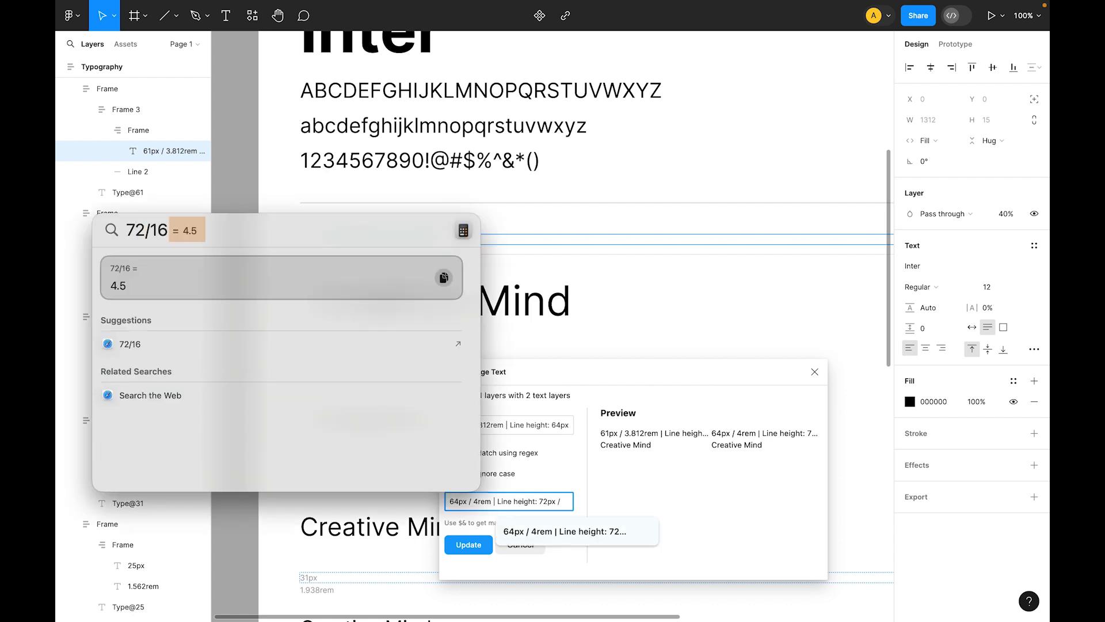
key("Escape")
key("Escape")
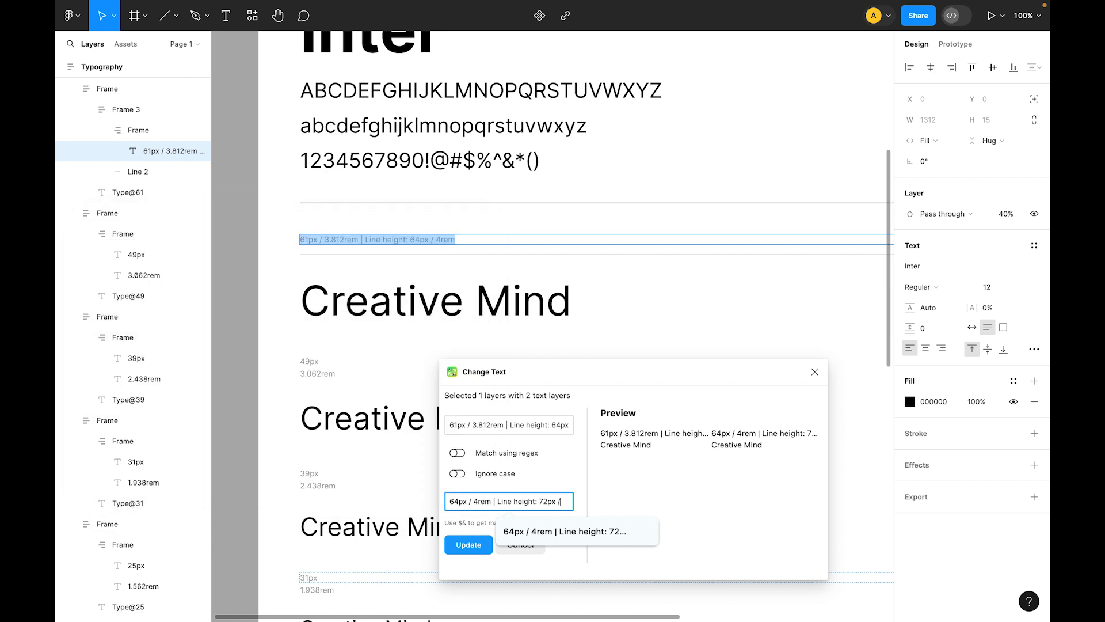
type("4.5rem")
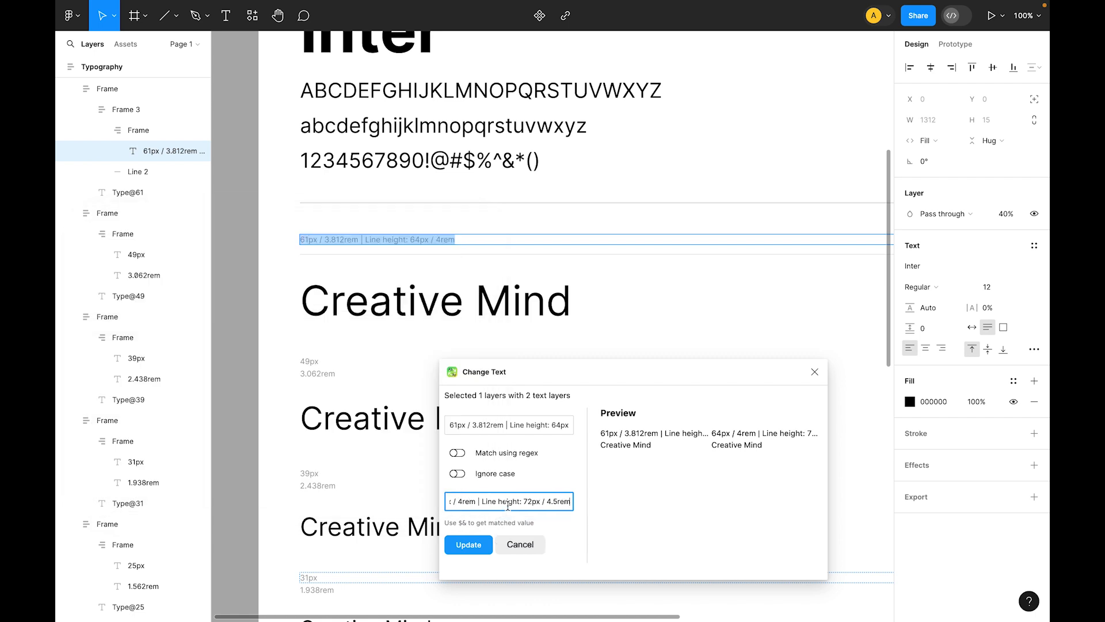
left_click(469, 545)
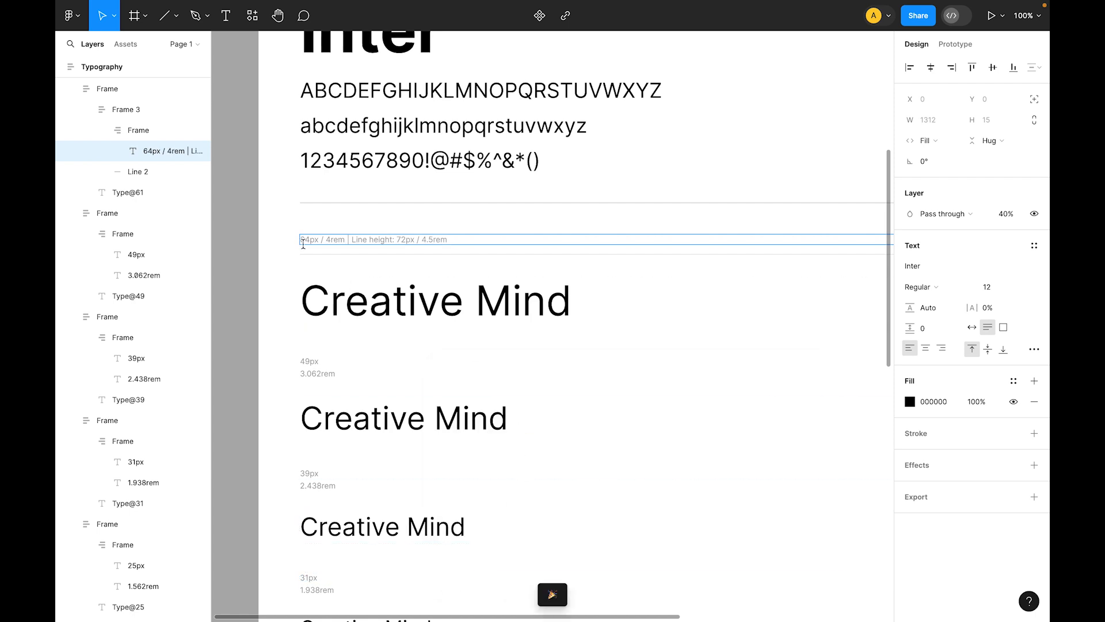
left_click(240, 276)
- Set the line height of the first entry's "Creative Mind" sample to 72
left_click(464, 308)
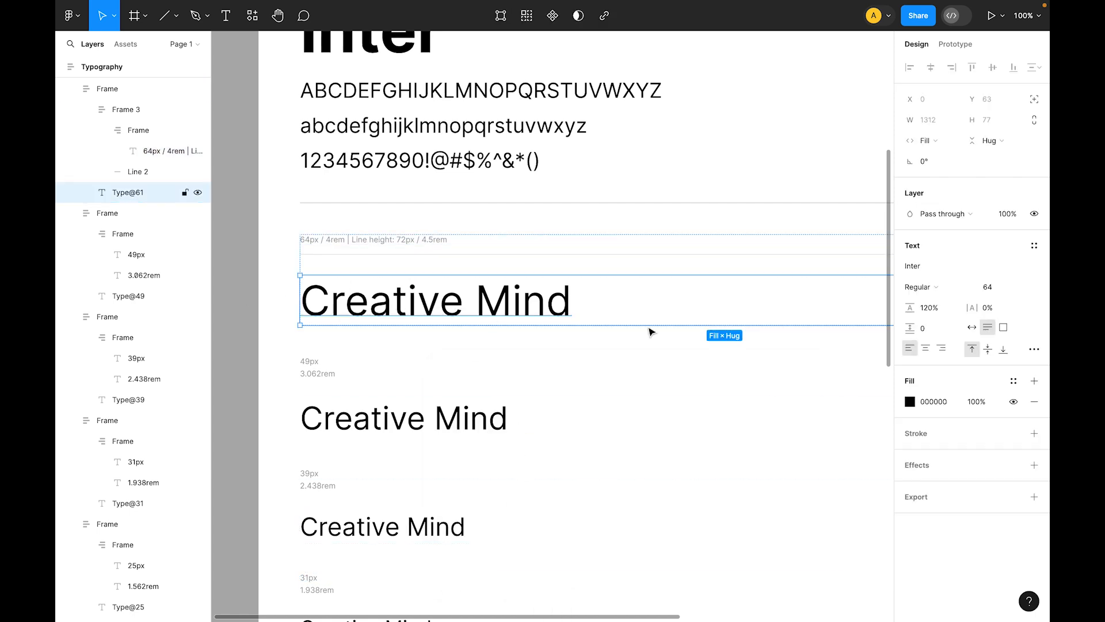
left_click(944, 308)
left_click(934, 308)
type("72")
key("Return")
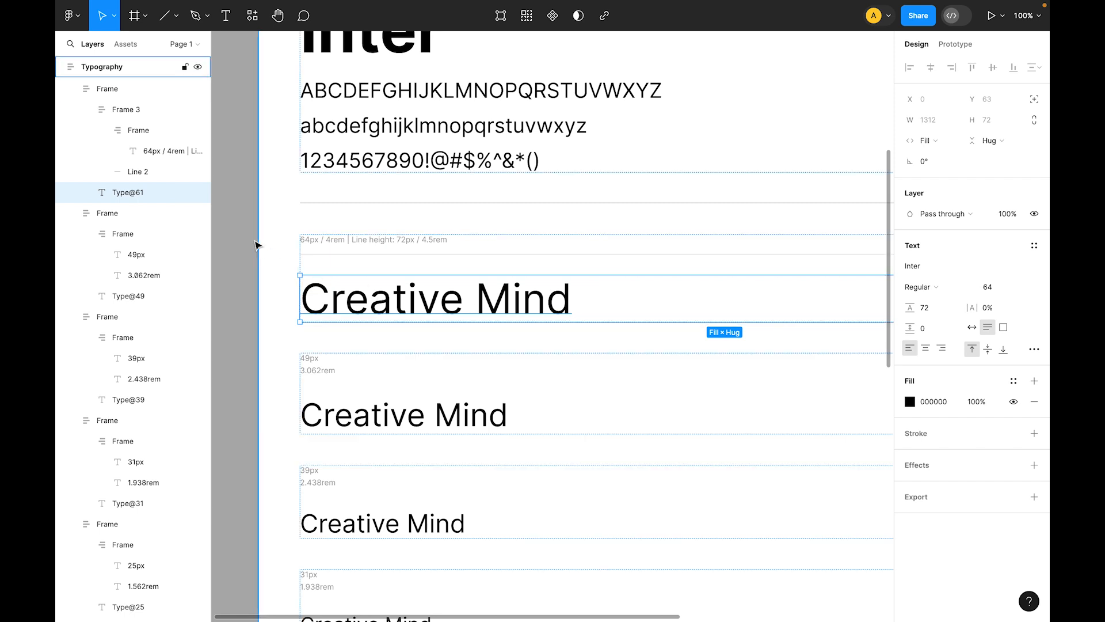
left_click(239, 225)
- Run the Change Text plugin on the first type scale entry with "Creative Mind" as the match text
left_click(320, 288)
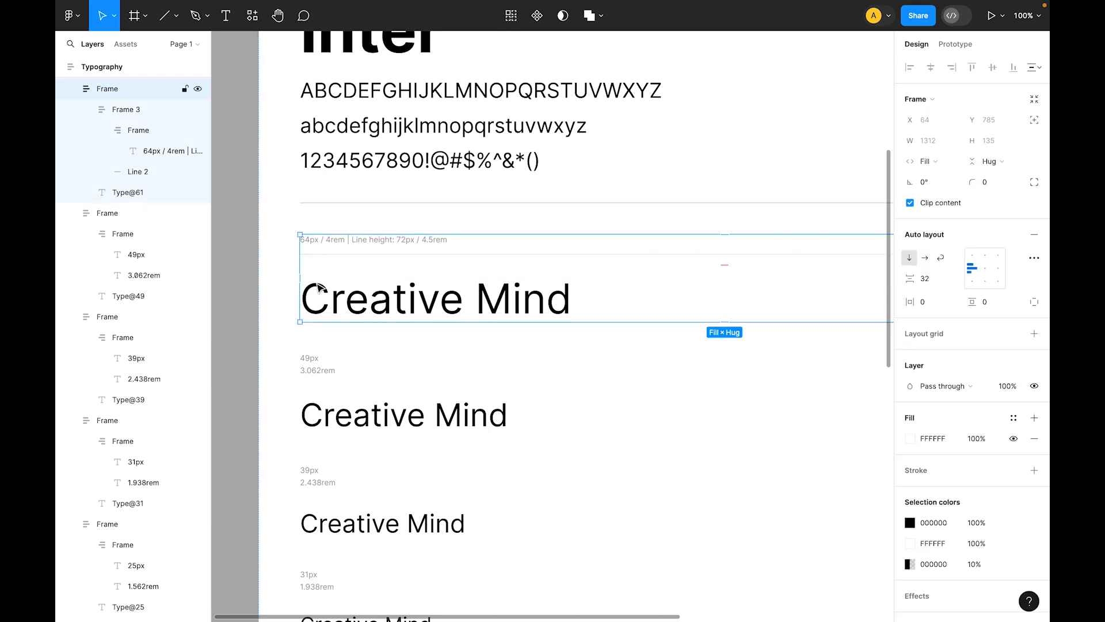
key("ctrl+slash")
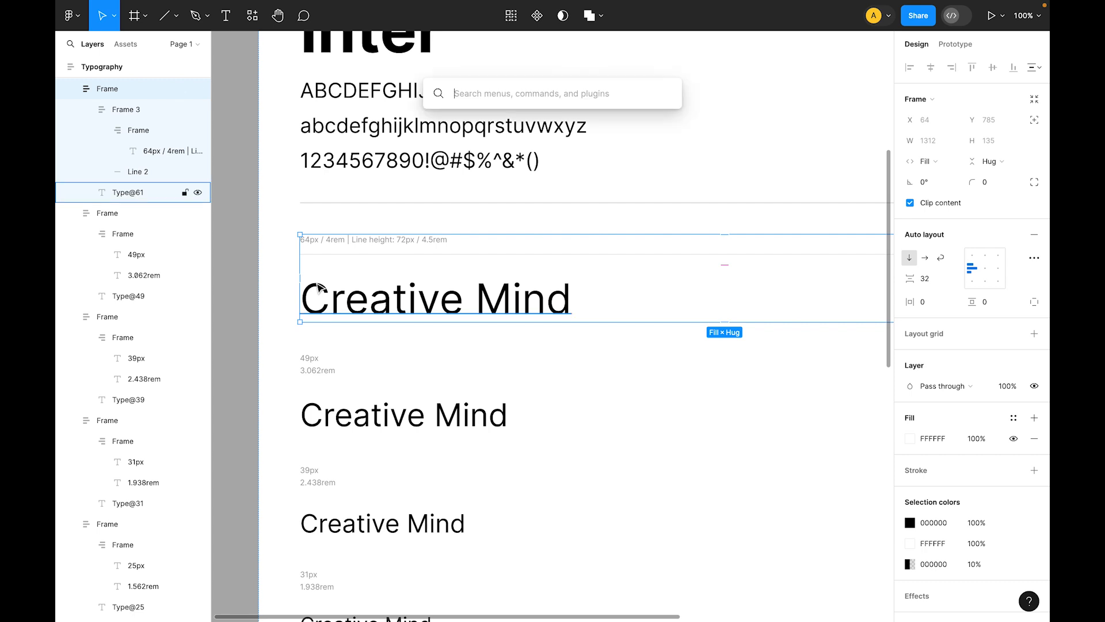
type("change")
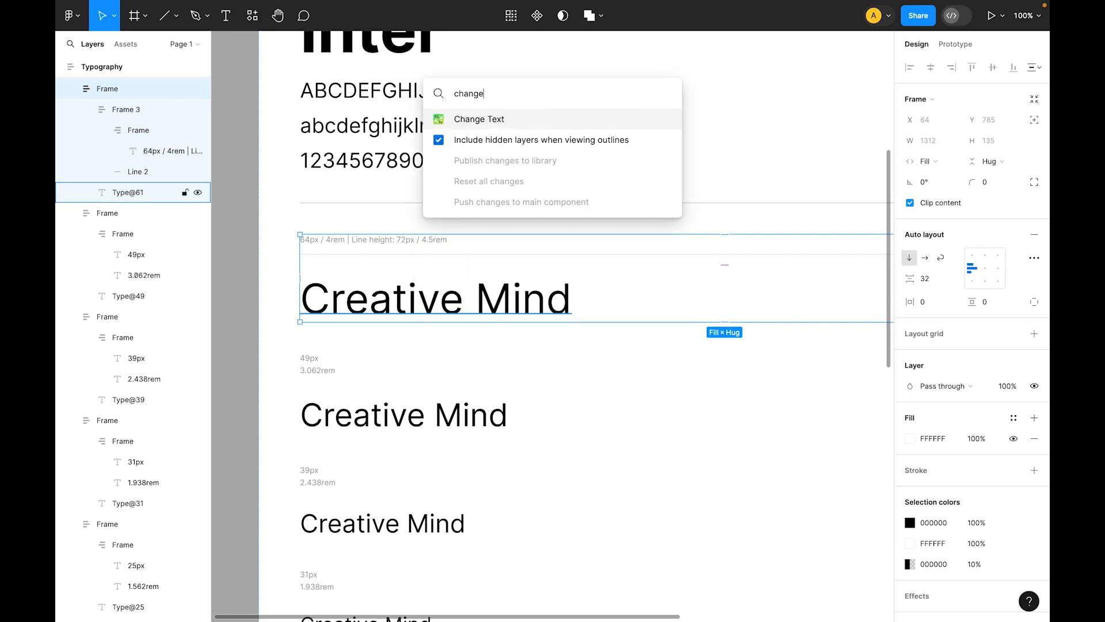
key("Return")
left_click_drag(592, 381, 627, 217)
left_click(542, 262)
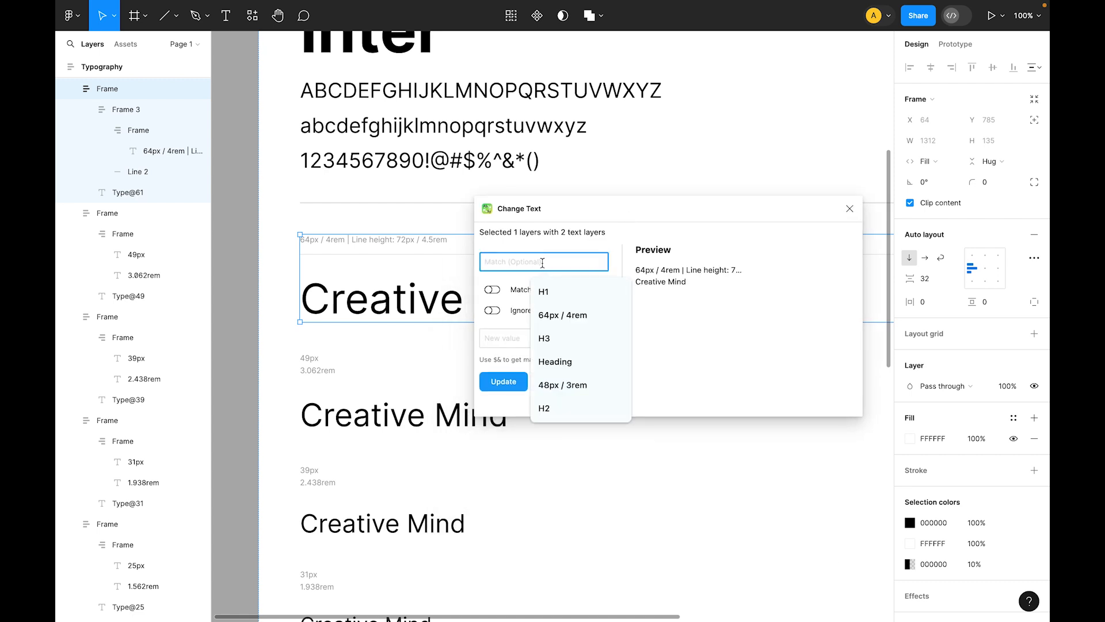
type("Creat")
key("Down")
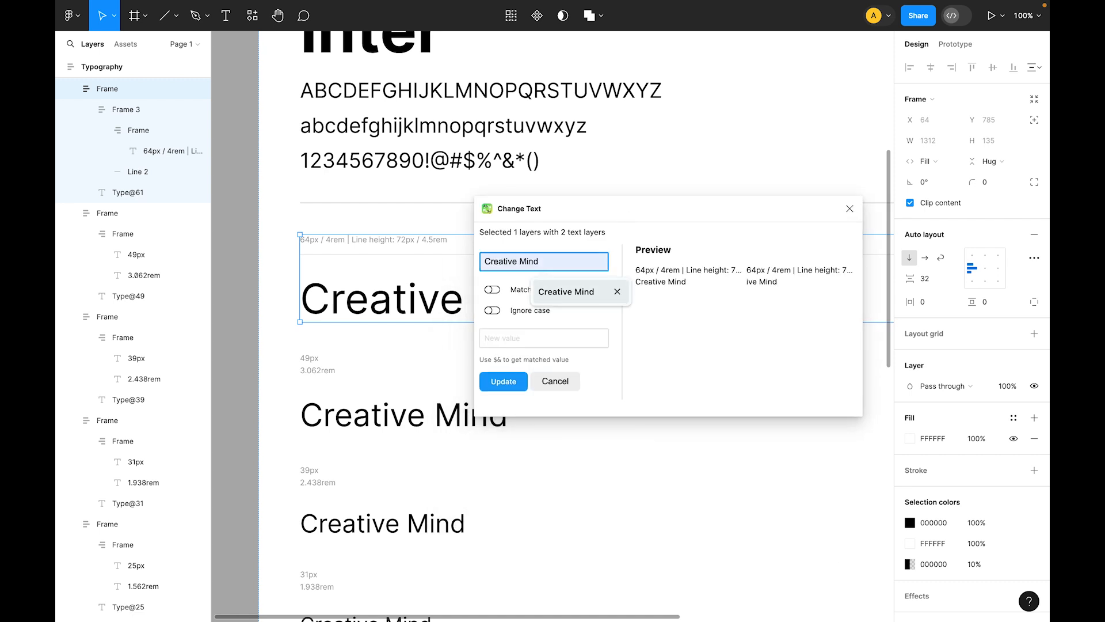
key("Return")
- Replace the matched sample text with "Heading 1" and deselect the entry
left_click(514, 340)
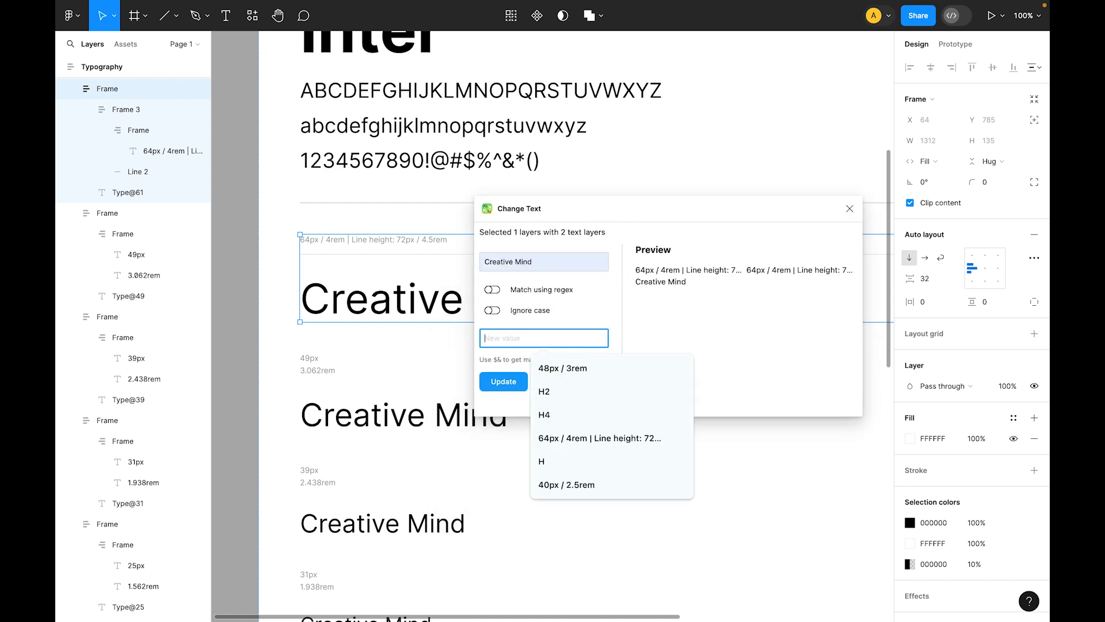
type("Heading 1")
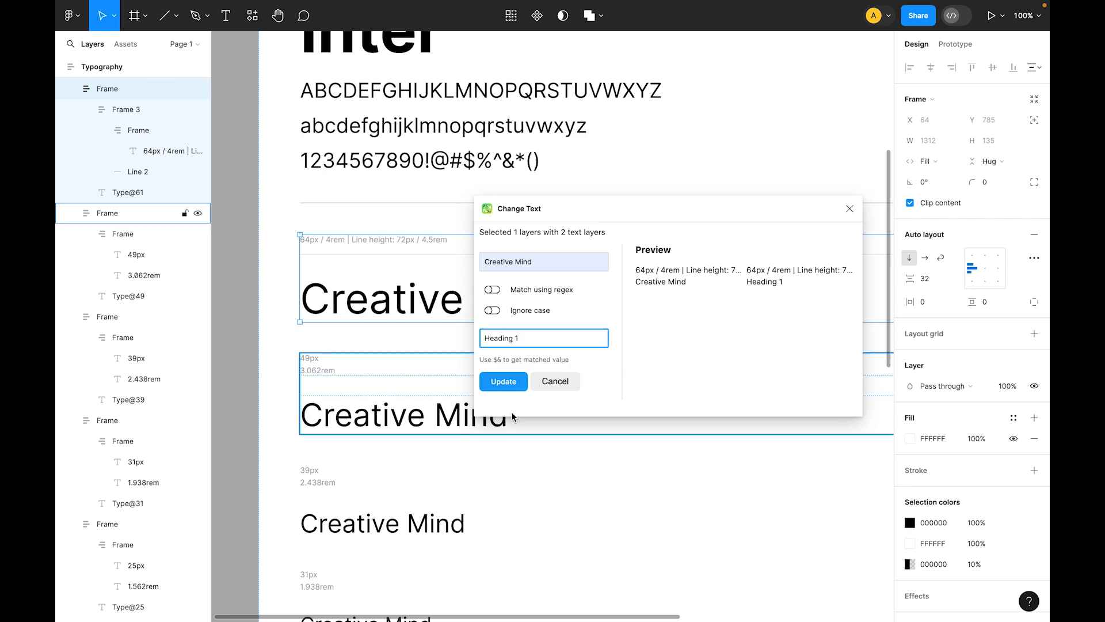
left_click(502, 380)
key("Escape")
- Duplicate the "Heading 1" entry and wrap both copies in a horizontal auto layout frame
scroll(477, 222, "down", 5)
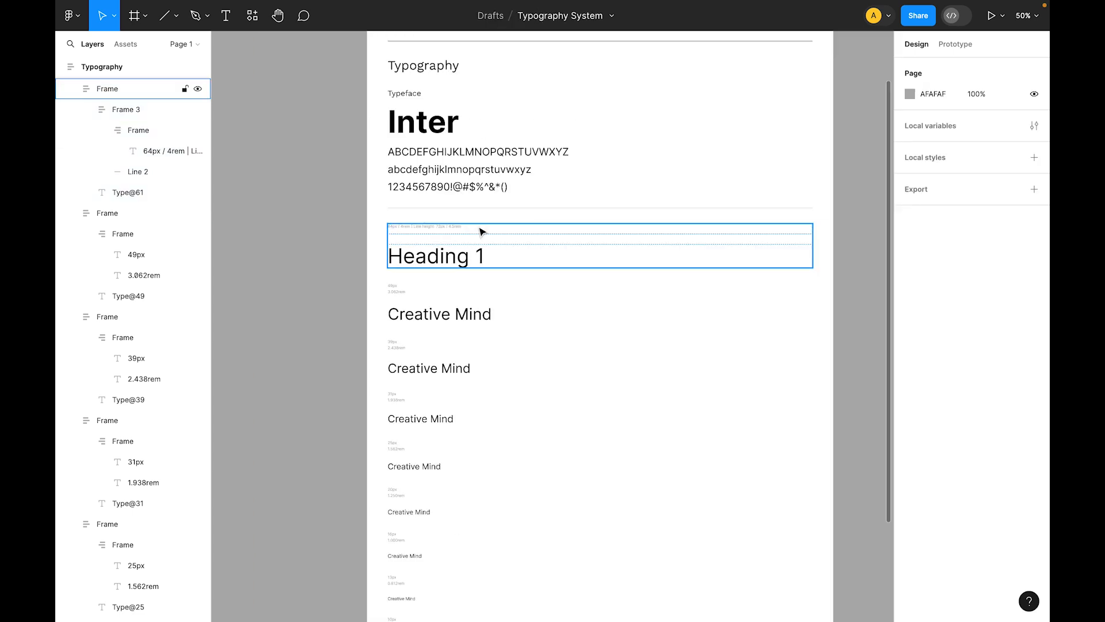
left_click(458, 260)
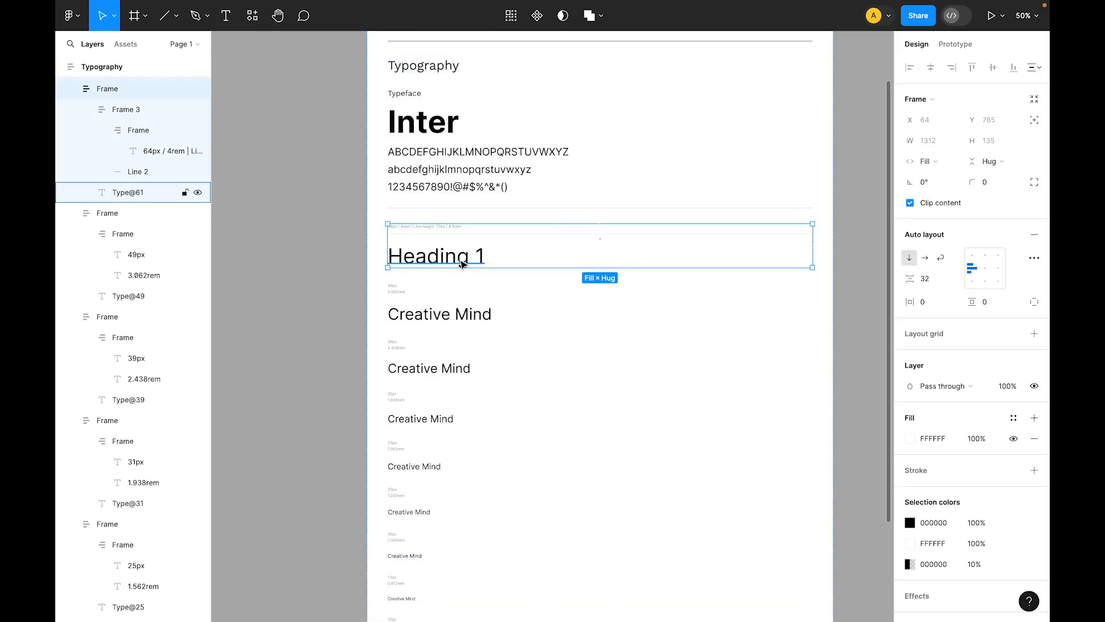
key("ctrl+d")
left_click(467, 257, "shift")
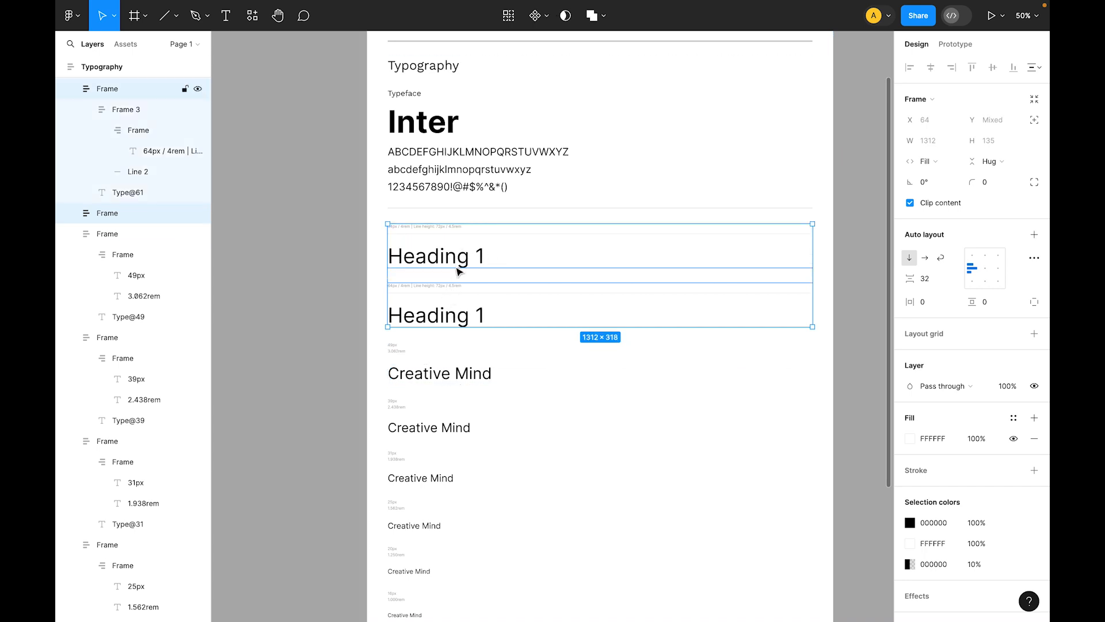
key("shift+a")
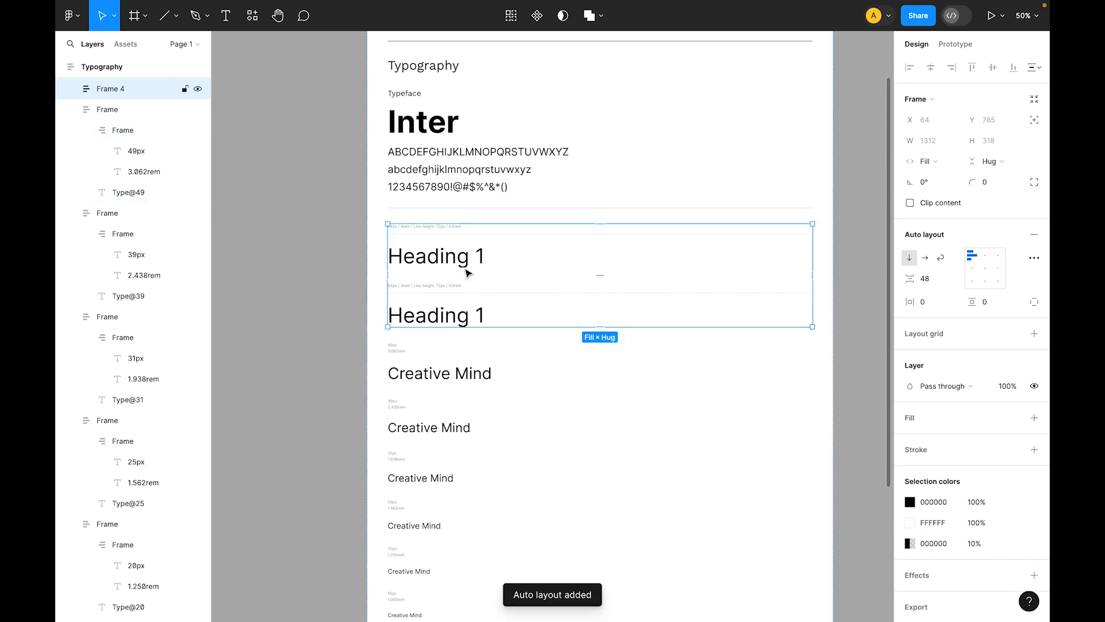
left_click(926, 259)
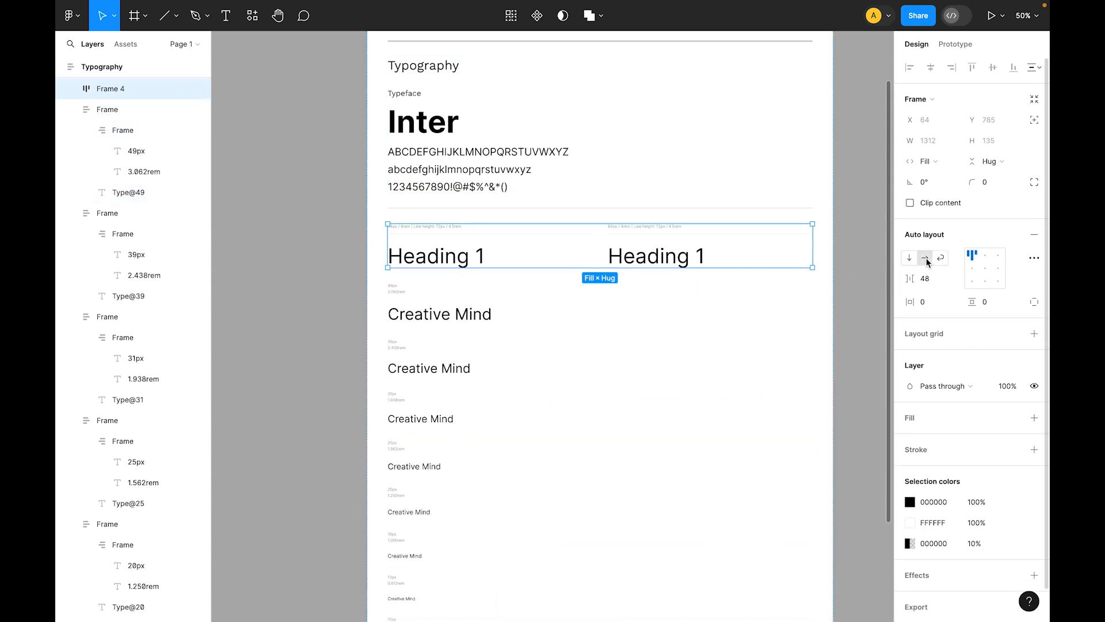
- Duplicate the second "Heading 1" column twice inside the row to make four columns
double_click(657, 266)
key("ctrl+d")
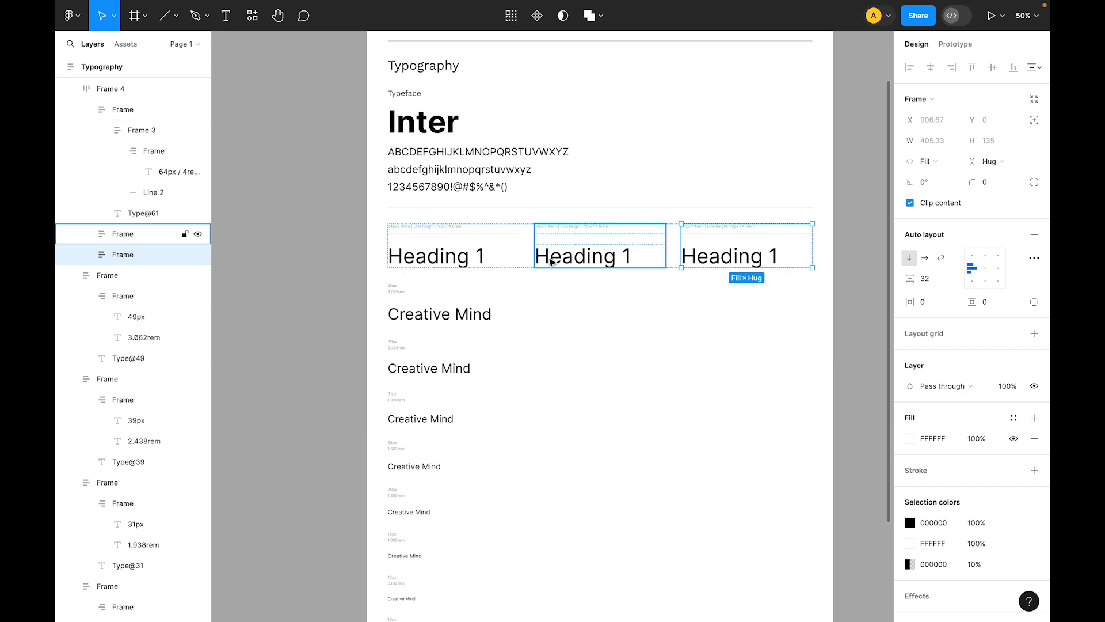
key("ctrl+d")
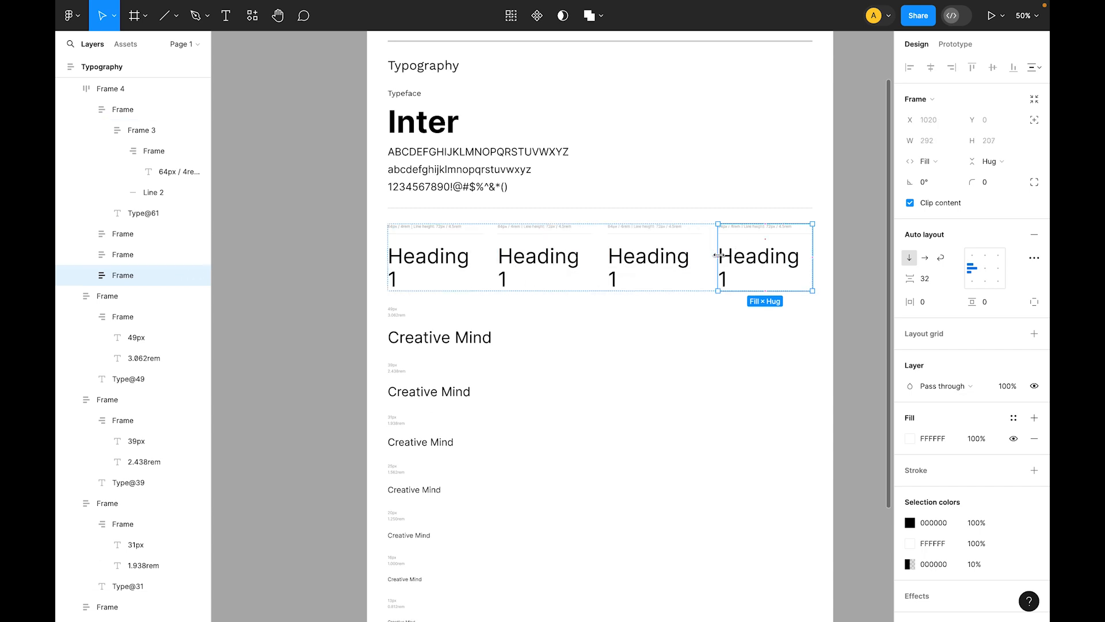
left_click(844, 279)
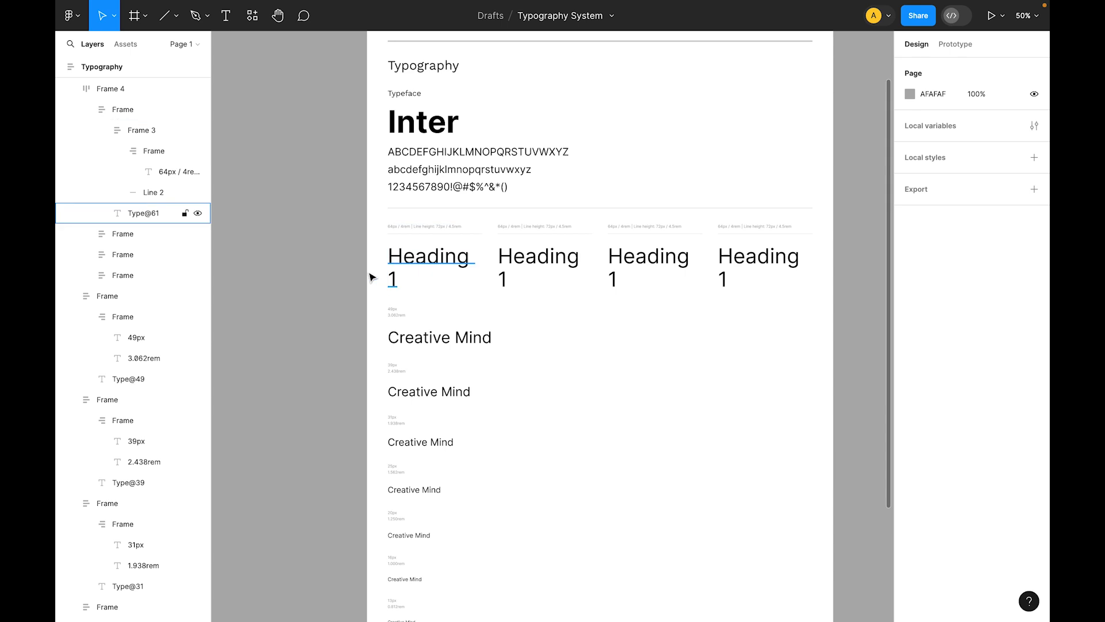
- Change the first column's sample text to "H1" with "Regular" on a second line
double_click(418, 260)
double_click(425, 257)
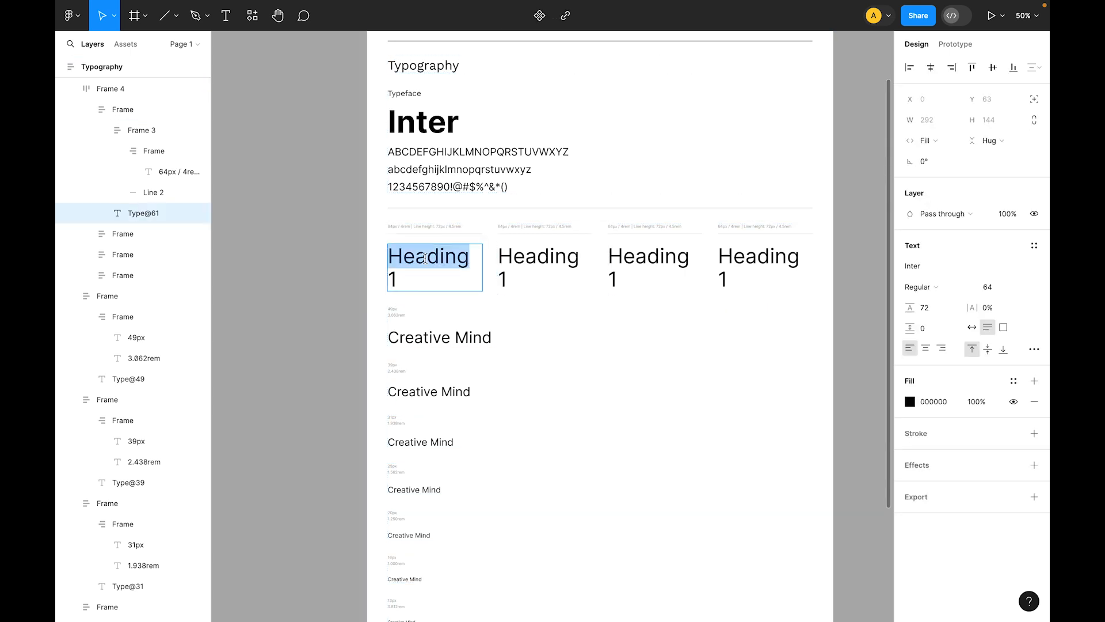
type("H1")
key("Return")
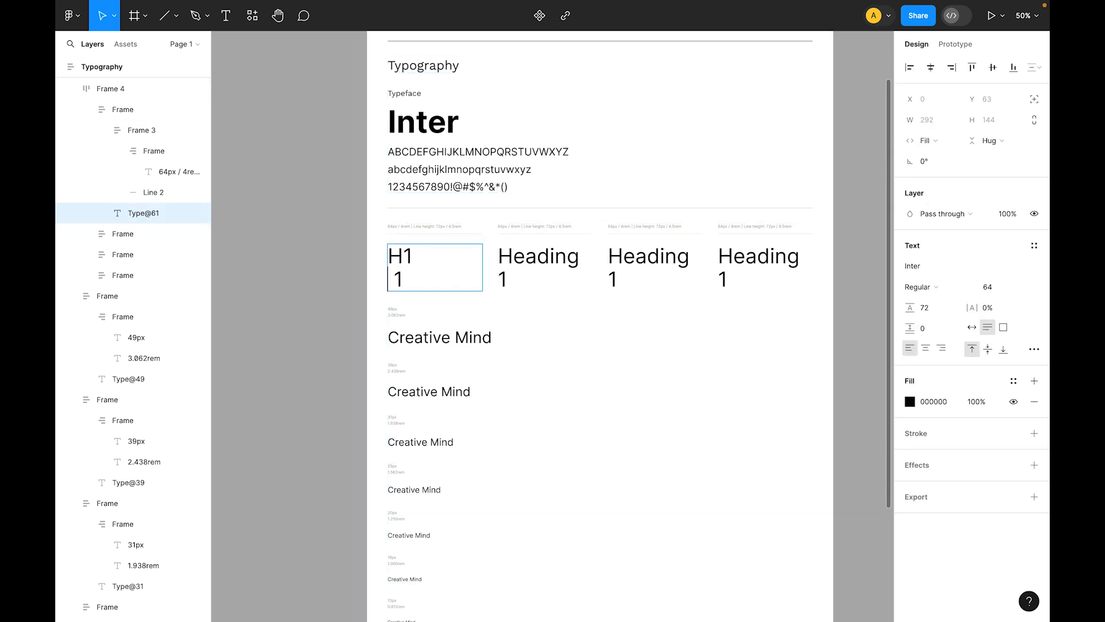
key("shift+End")
type("Regular")
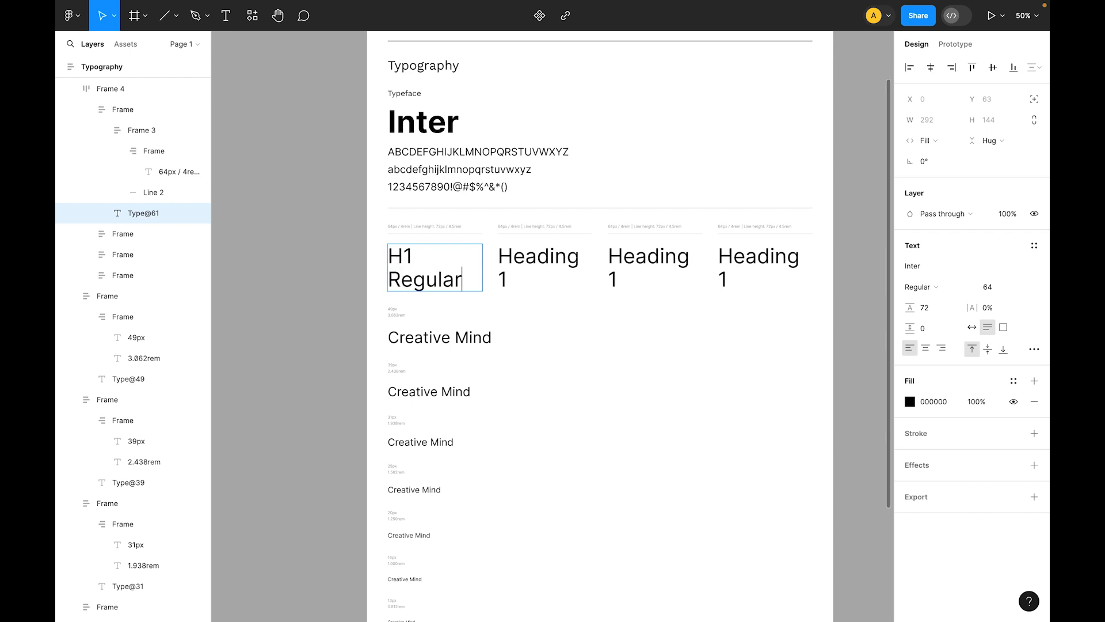
key("Escape")
- Change the second column's sample text to "H1" with "Medium" on a second line
left_click(505, 262)
double_click(506, 259)
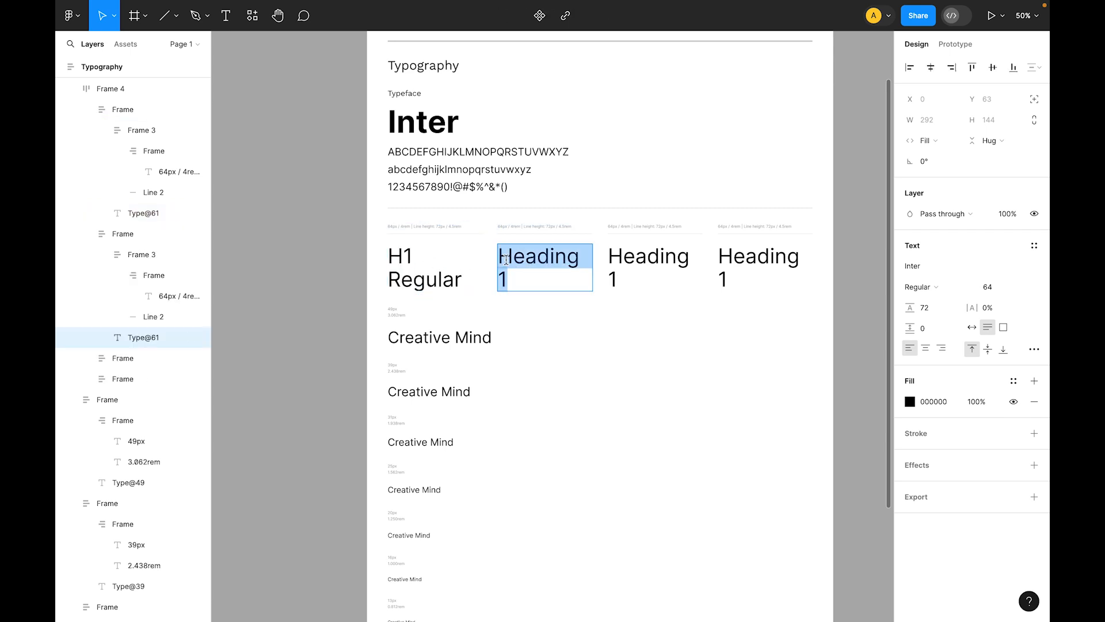
key("Right")
key("Up")
key("Left")
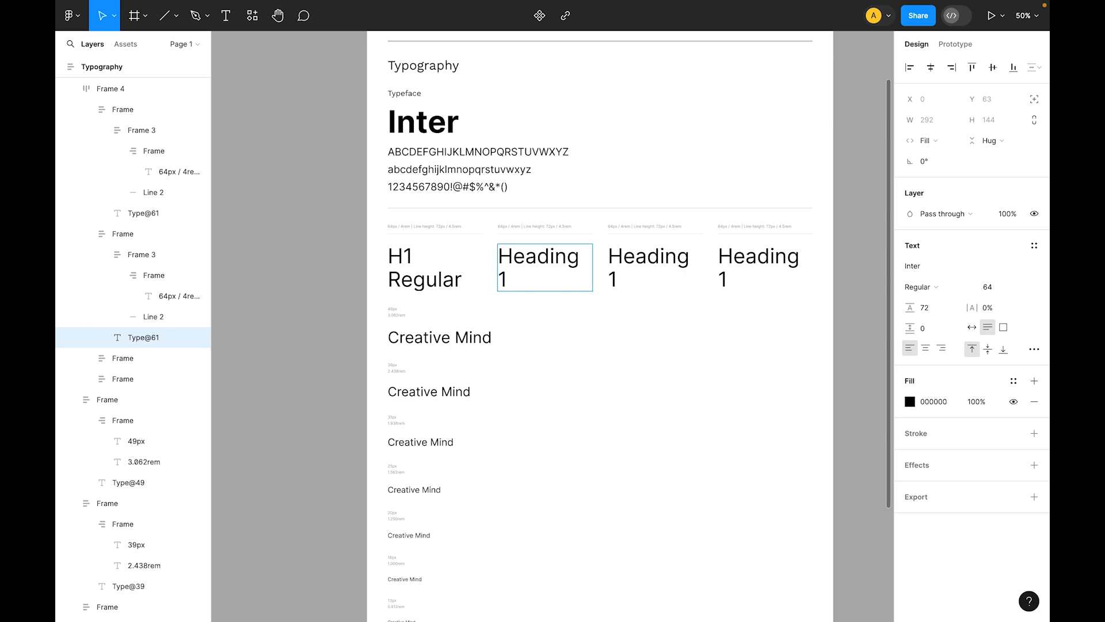
key("shift+End")
type("H1")
key("Return")
type("Medium")
key("Escape")
- Change the third column's sample text to "H1" with "Semibold" on a second line
double_click(646, 261)
double_click(646, 260)
type("H1")
key("Return")
type("Semibold")
key("Escape")
- Change the fourth column's sample text to "H1" with "Bold" on a second line
double_click(743, 257)
double_click(743, 256)
key("Left")
key("Right")
key("shift+Down")
type("1")
key("Return")
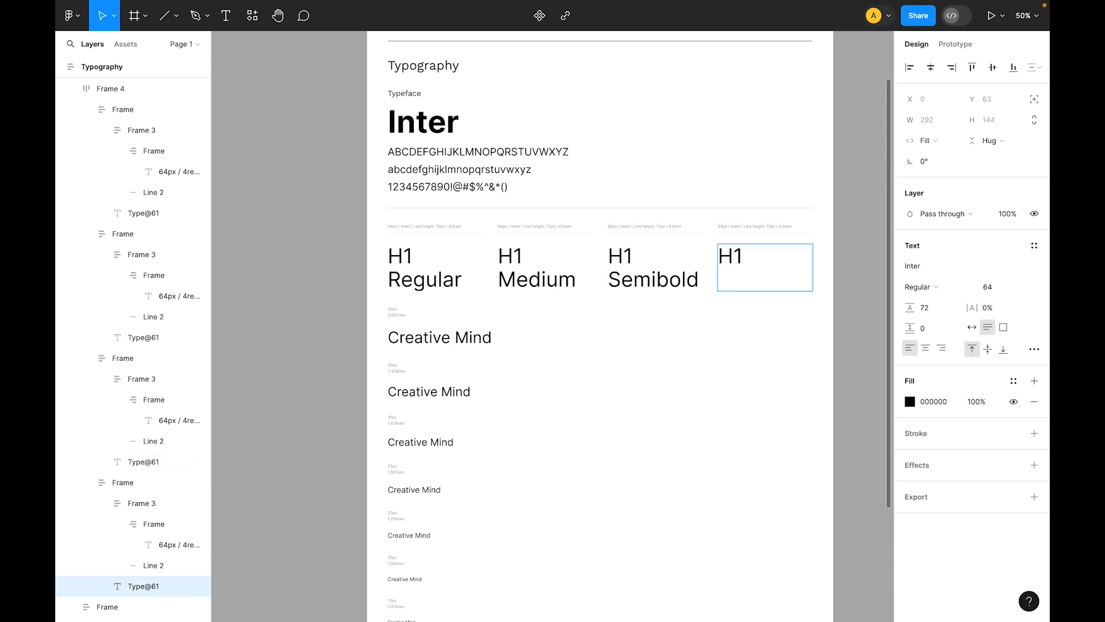
type("Bold")
key("Escape")
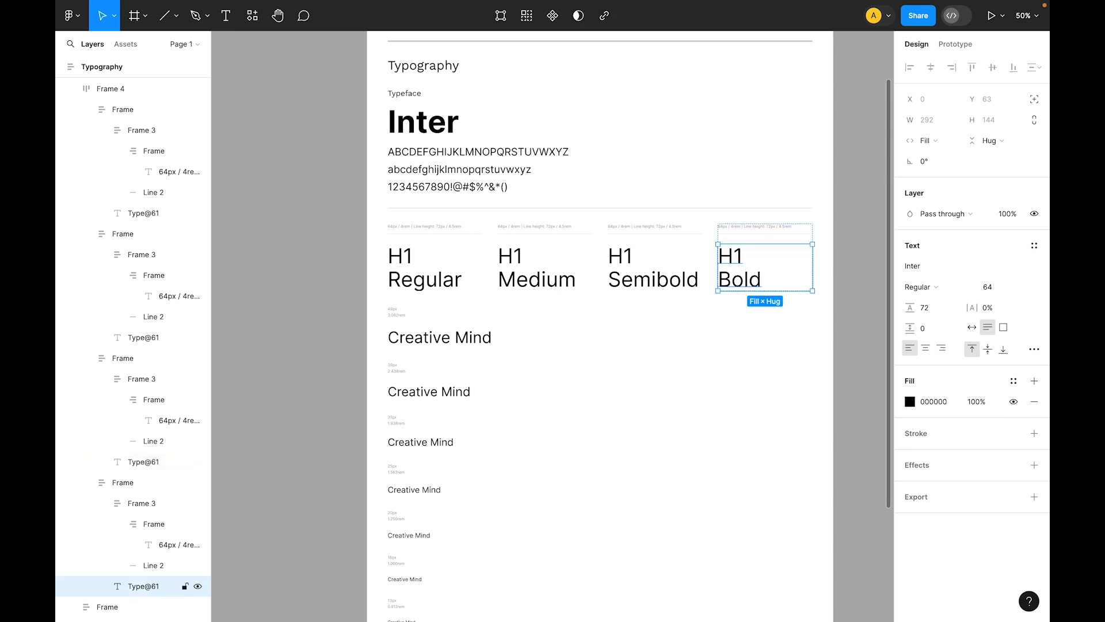
- Set the font weights of the "H1 Bold", "H1 Semibold" and "H1 Medium" samples to Bold, Semi Bold and Medium
left_click(935, 286)
left_click(935, 334)
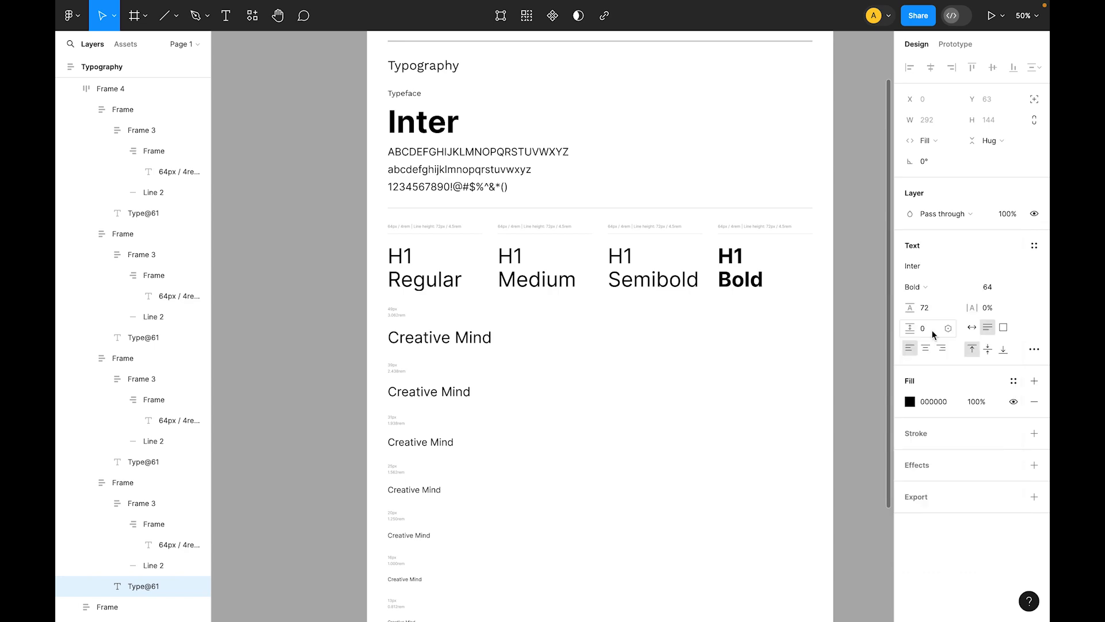
left_click(653, 281)
left_click(922, 288)
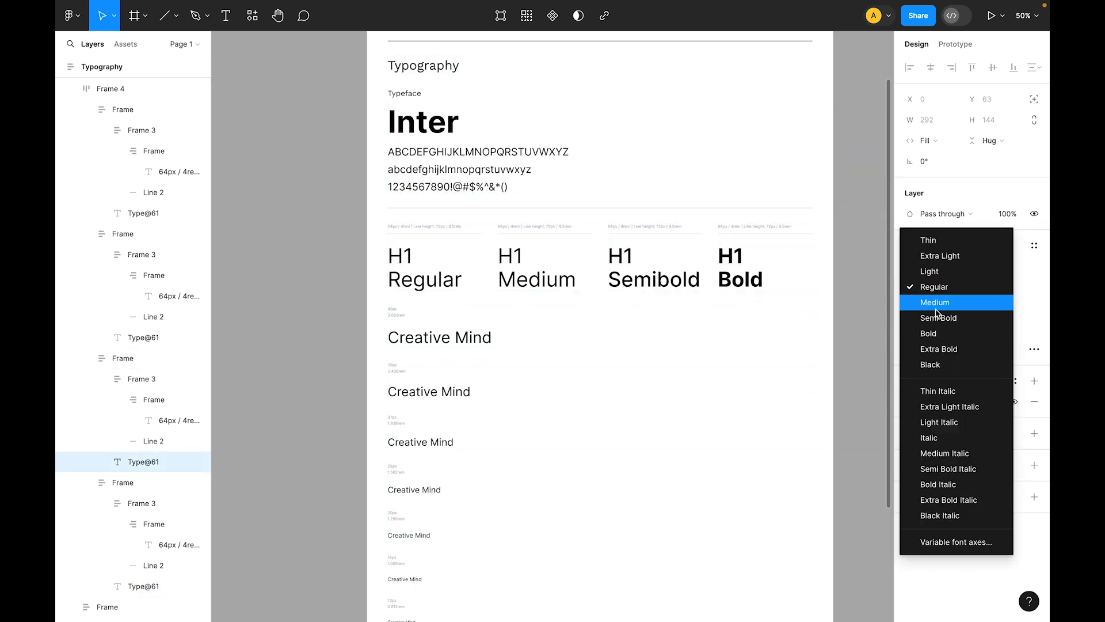
left_click(937, 318)
left_click(530, 292)
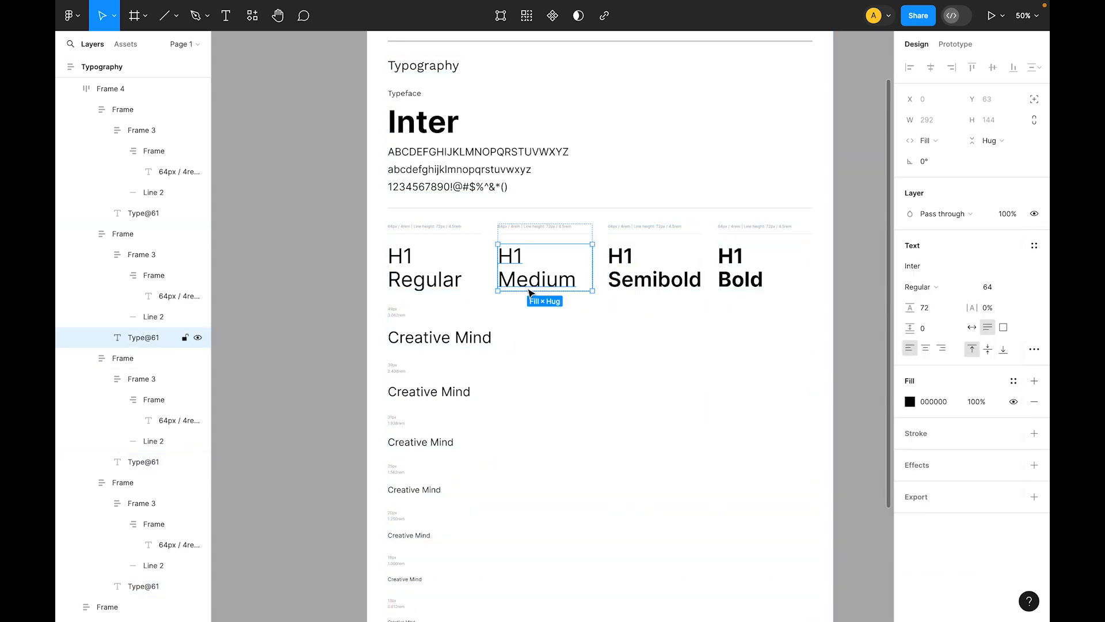
left_click(446, 286)
left_click(535, 281)
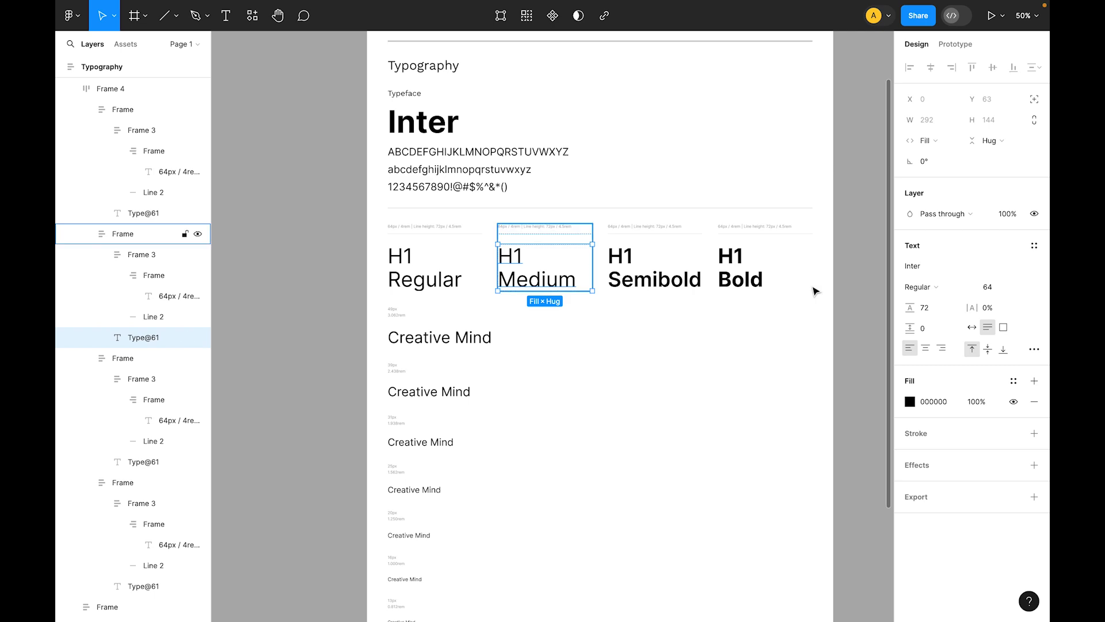
left_click(913, 286)
left_click(928, 302)
left_click(442, 282)
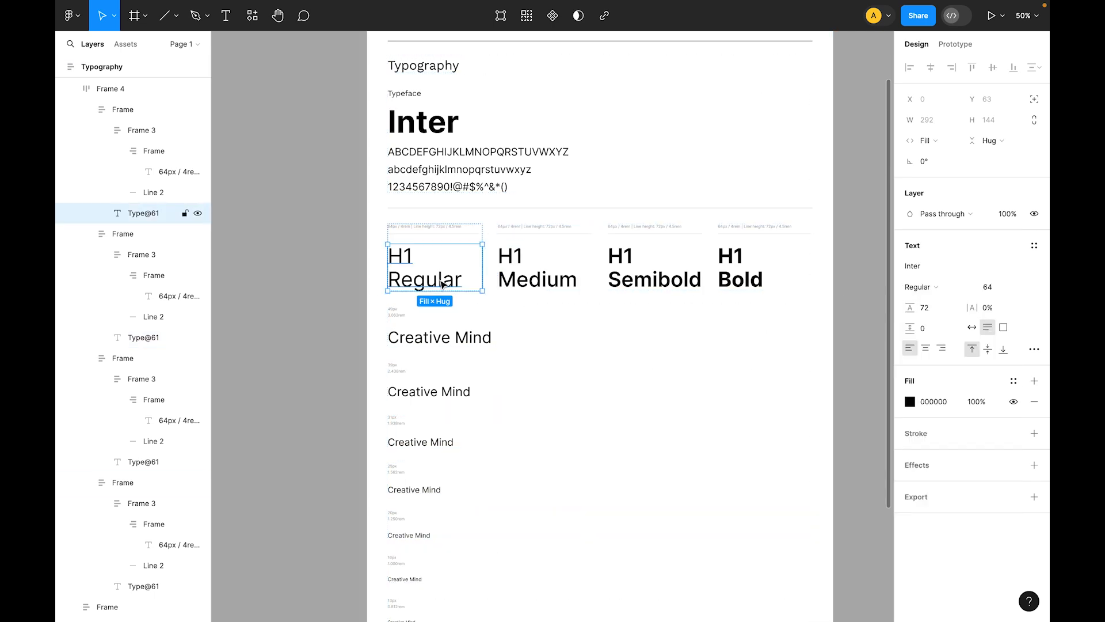
left_click(293, 290)
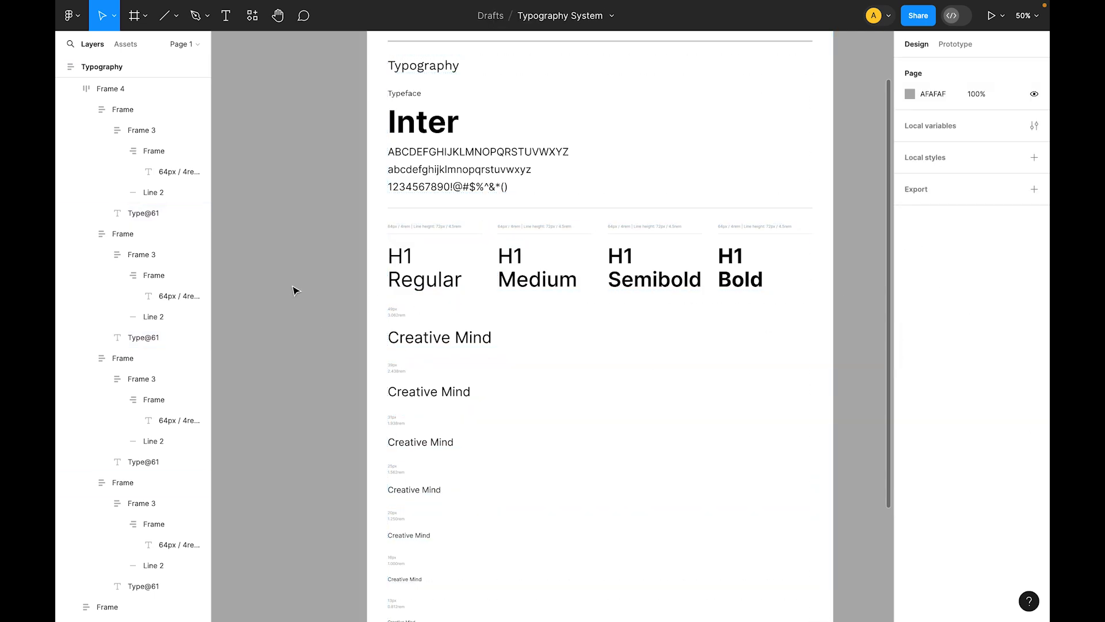
- Duplicate the whole four-column H1 row directly beneath itself
left_click(418, 269)
key("super+plus")
key("super+minus")
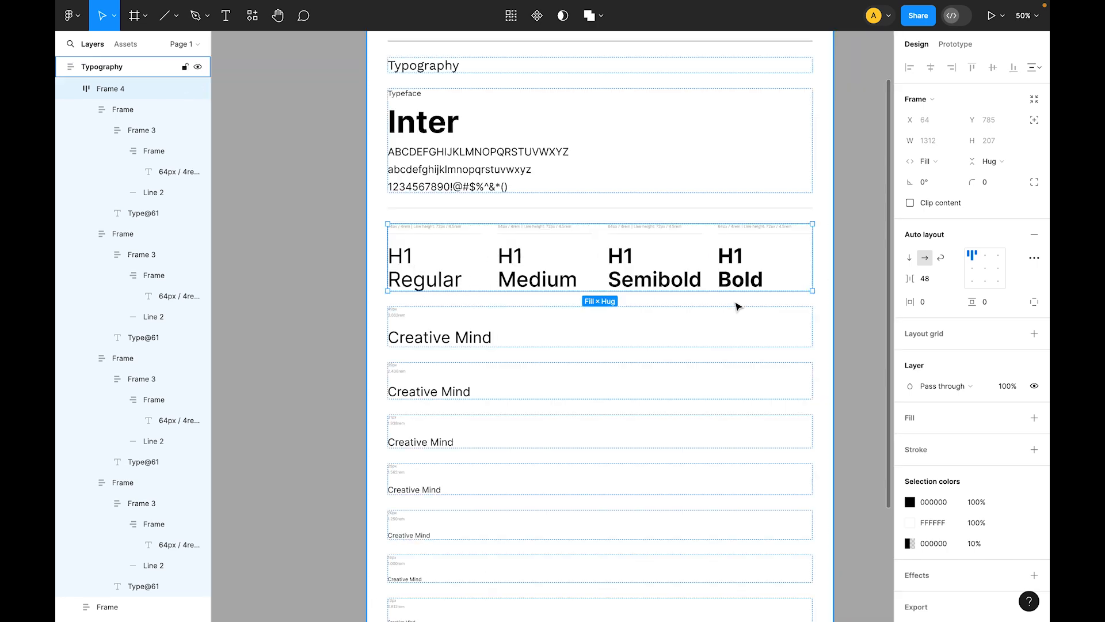
left_click(849, 260)
left_click(424, 278)
key("super+d")
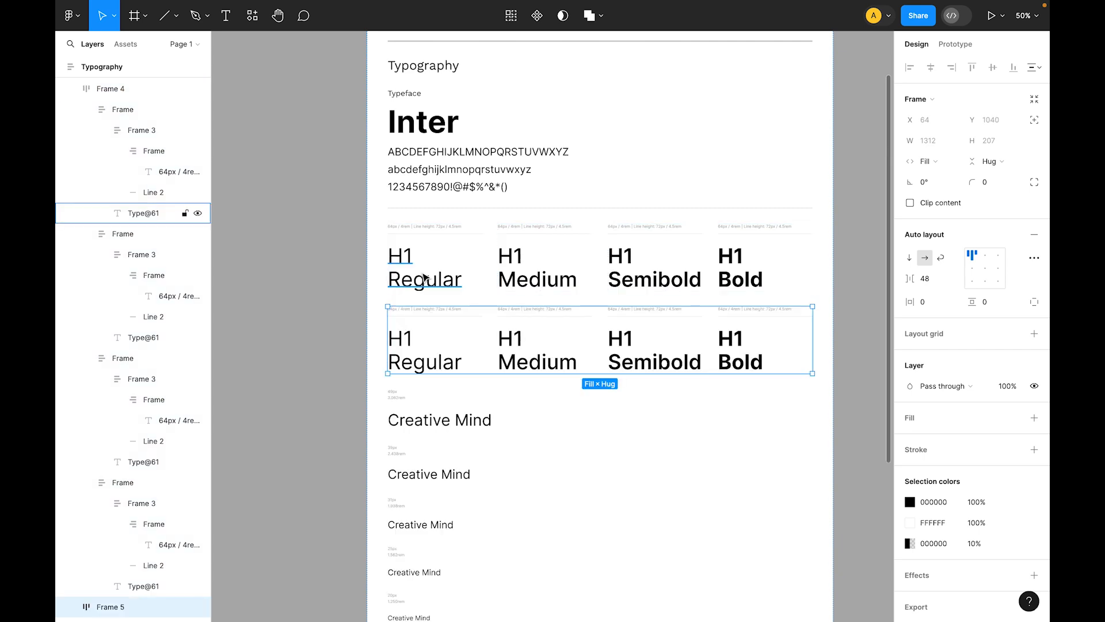
- Use the Change Text plugin on the duplicated row to replace "H1" with "H2"
key("super+slash")
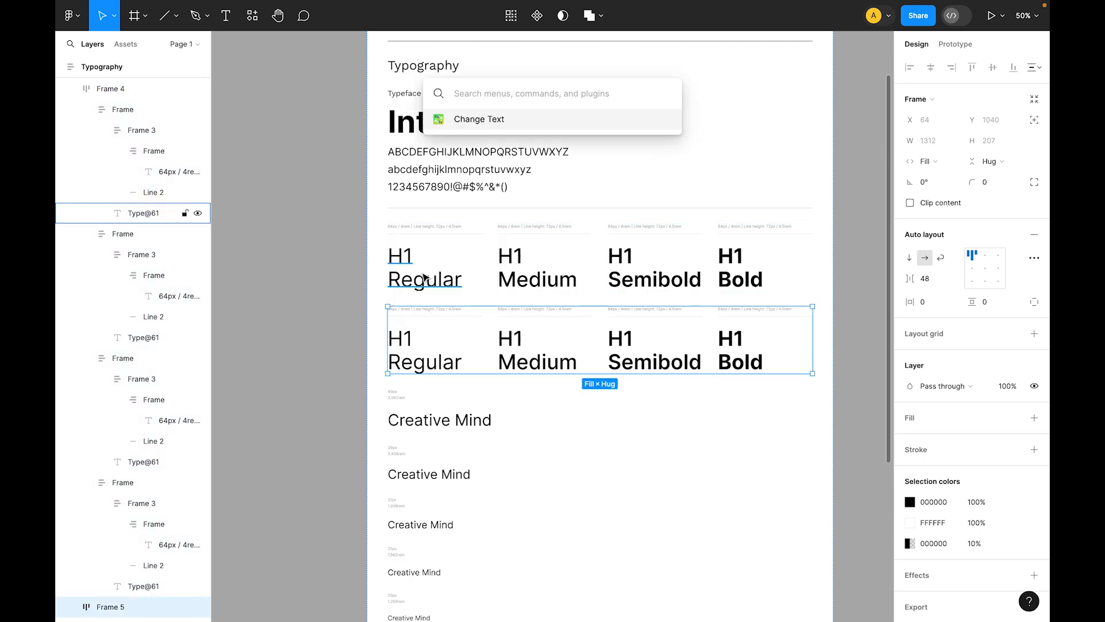
key("Return")
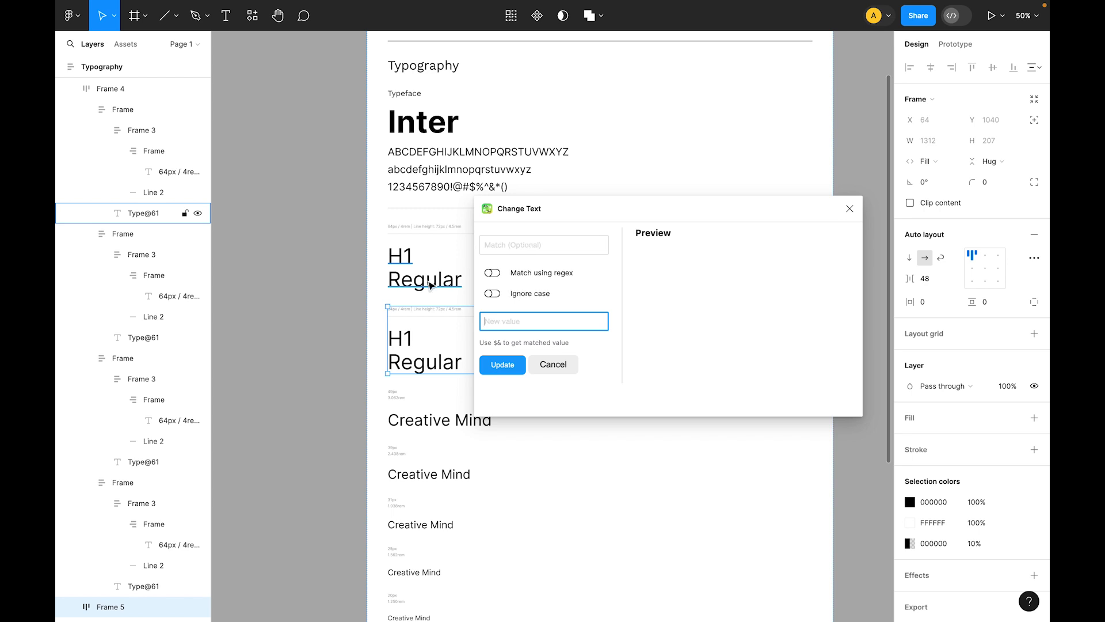
left_click(525, 261)
type("H1")
key("Tab")
key("Tab")
key("Tab")
type("H2")
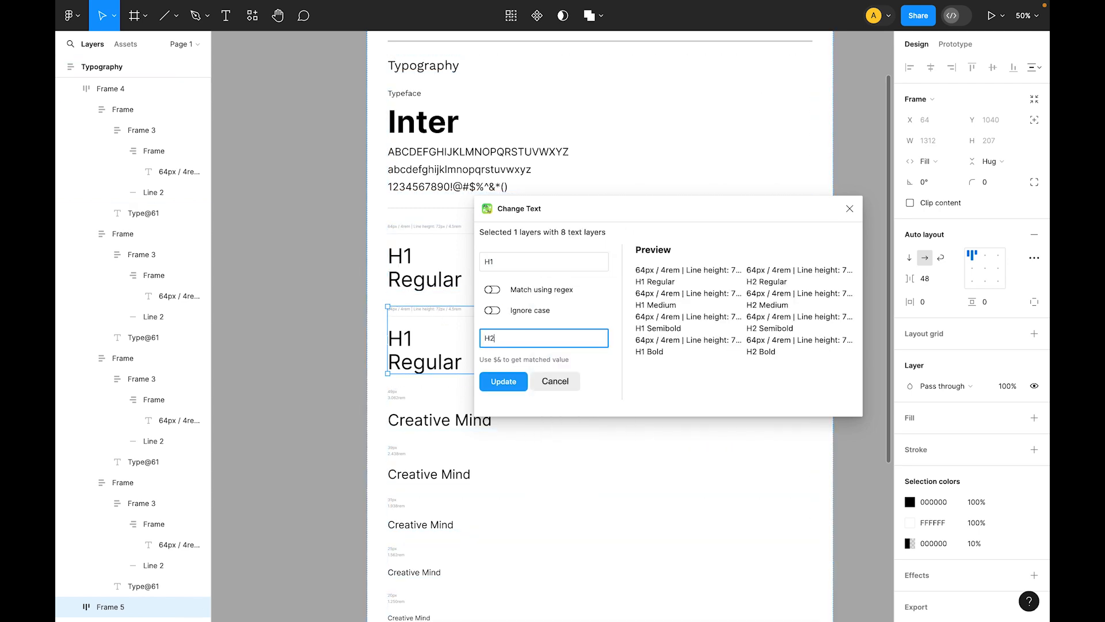
key("Return")
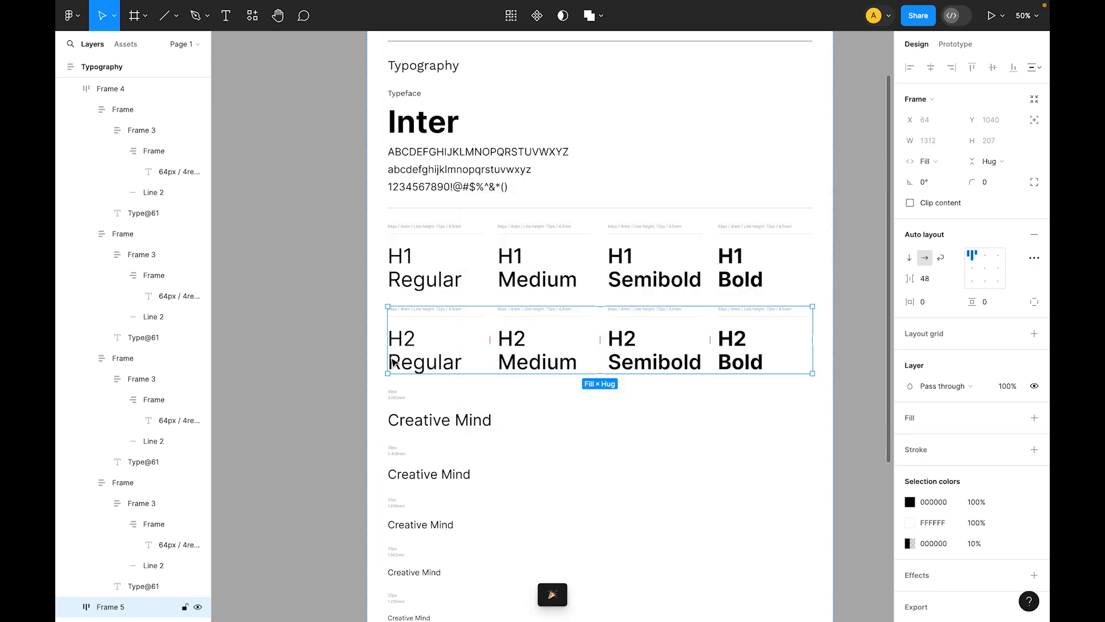
- Run the Change Text plugin on the whole H2 row
key("super+equal")
scroll(329, 345, "down", 1)
key("super+minus")
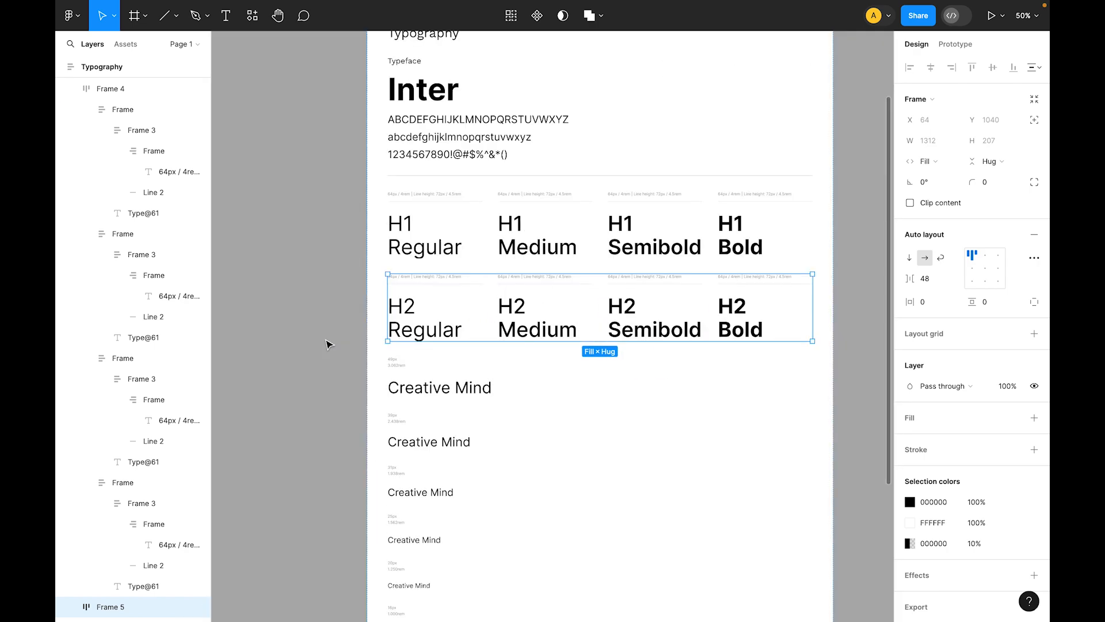
left_click(404, 371)
key("super+equal")
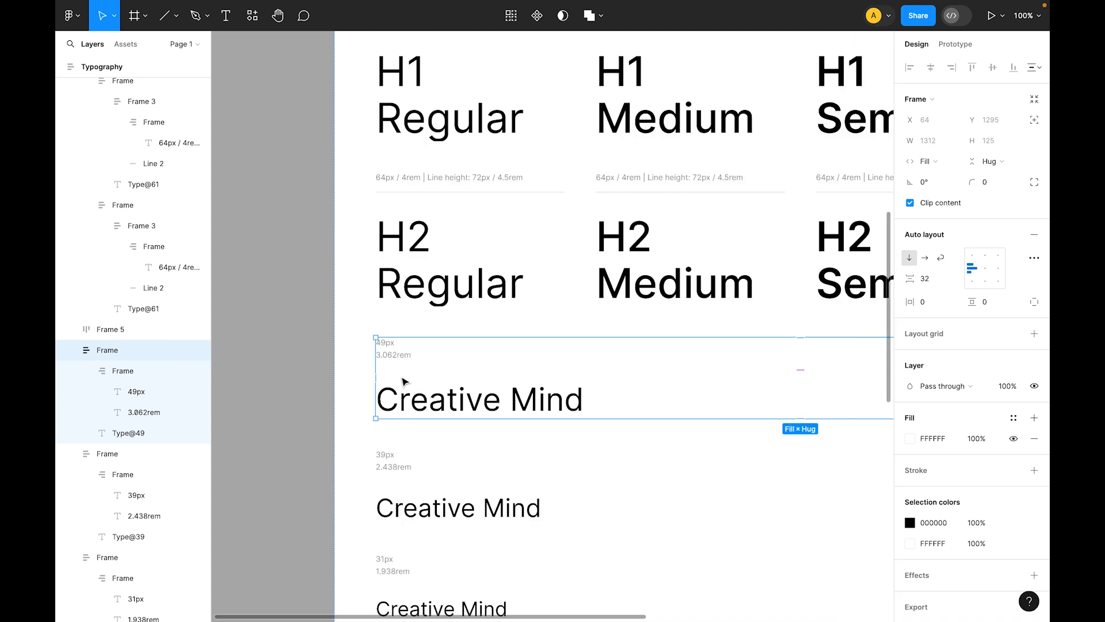
left_click(306, 335)
left_click(441, 284)
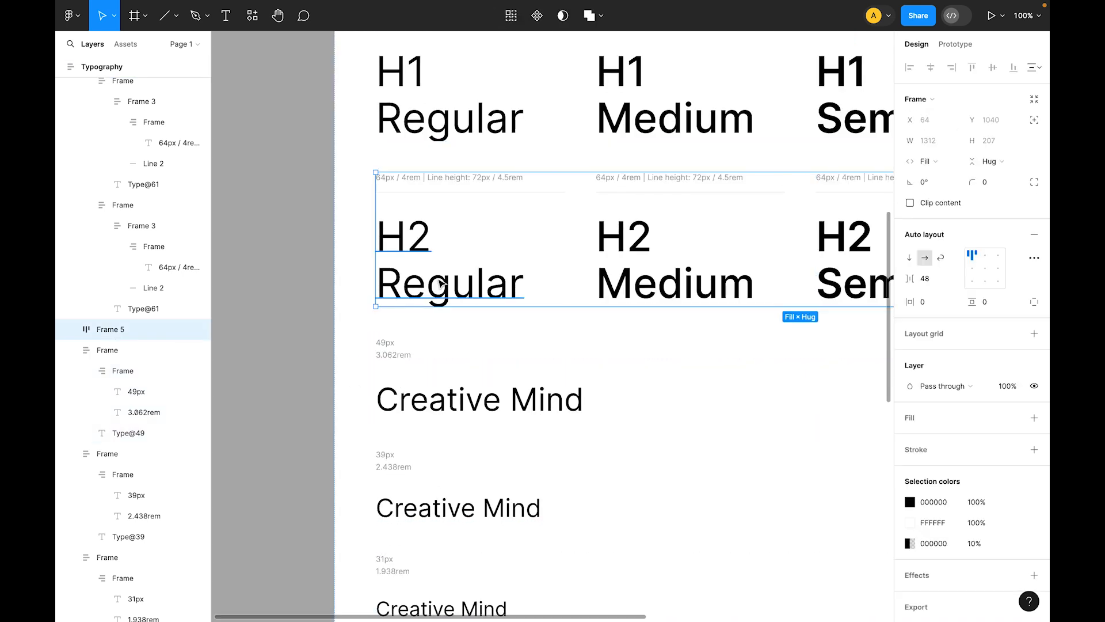
key("super+slash")
key("Return")
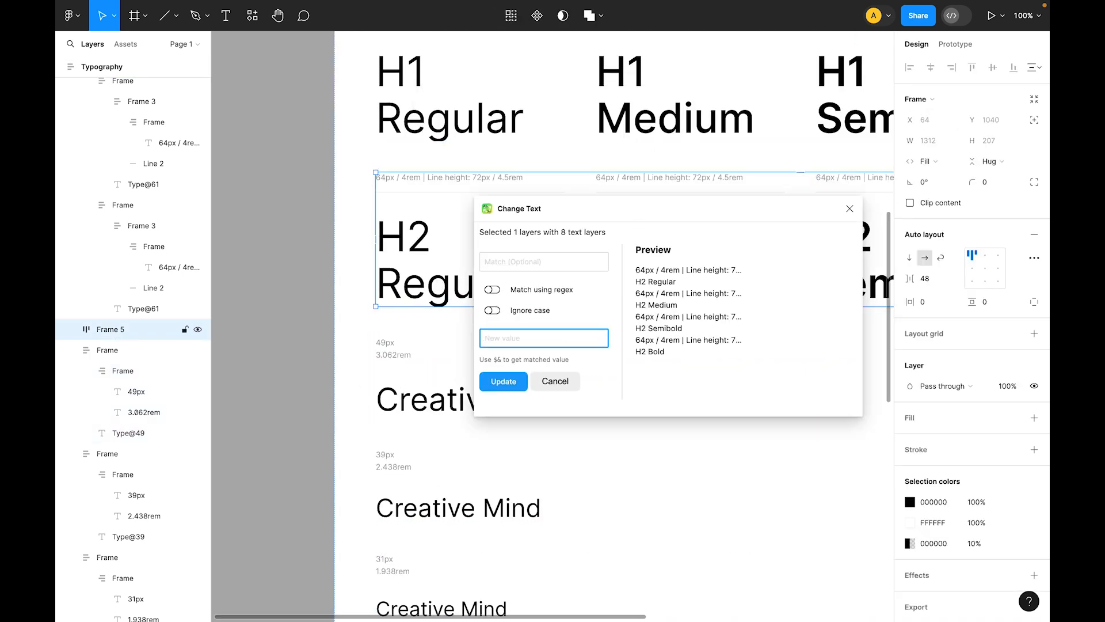
- Copy the H2 Regular column's label "64px / 4rem | Line height: 72px / 4.5rem" into the plugin as the match text
double_click(411, 178, "super")
key("super+c")
left_click(526, 260)
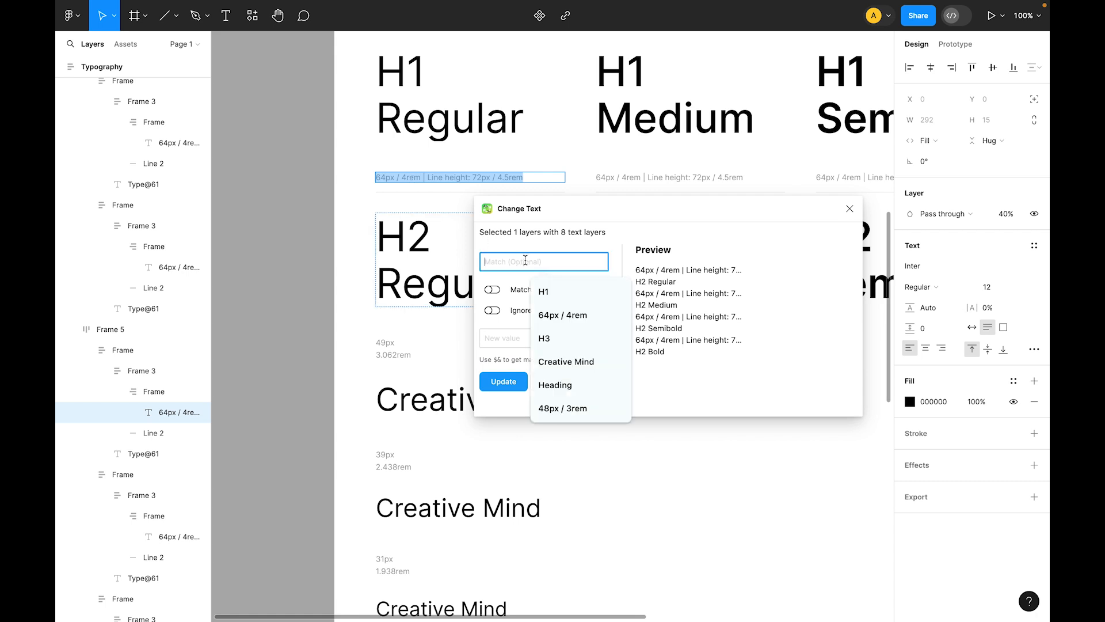
key("super+v")
- Replace the matched labels across the H2 row with "48px / 3rem | Line height: 56px / 3.5rem", calculating the line height's rem value from 56/16
left_click(519, 334)
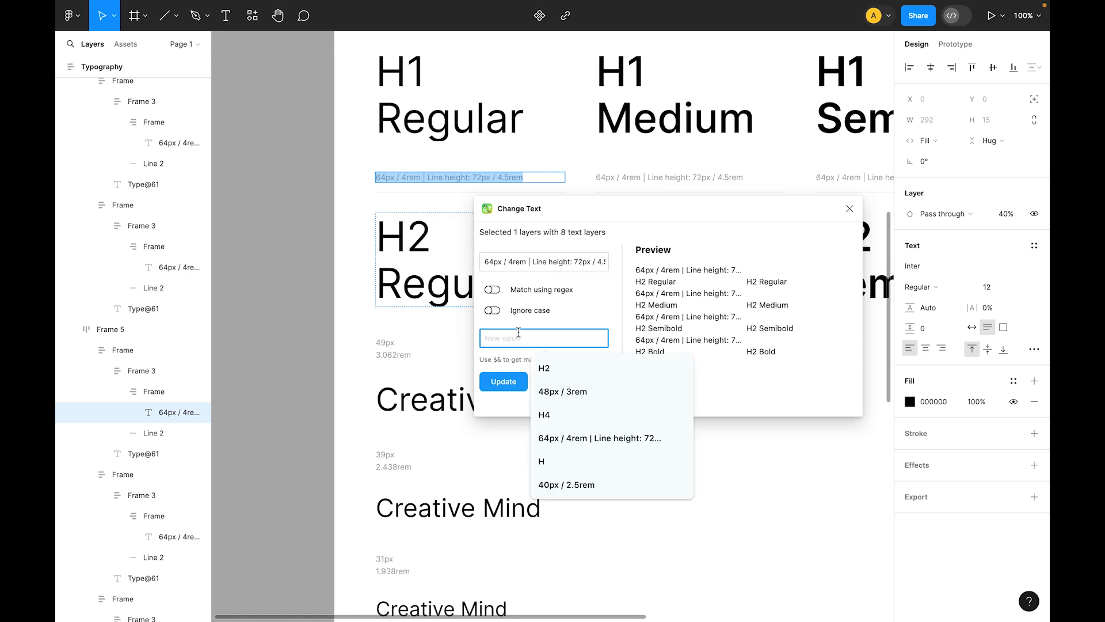
type("48px /")
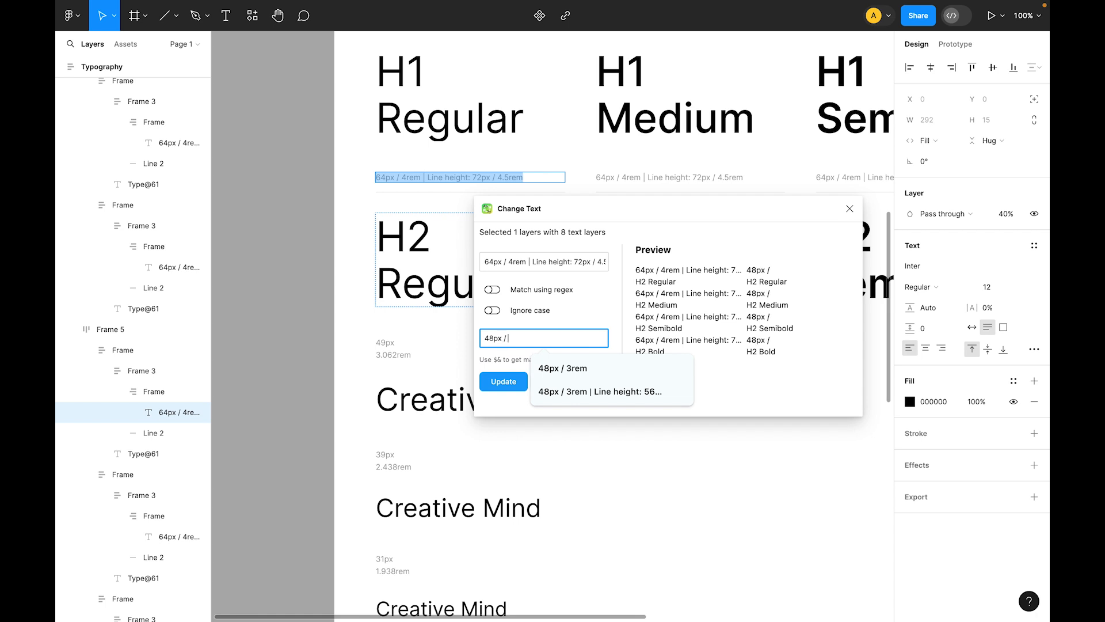
type("3rem | Line height:")
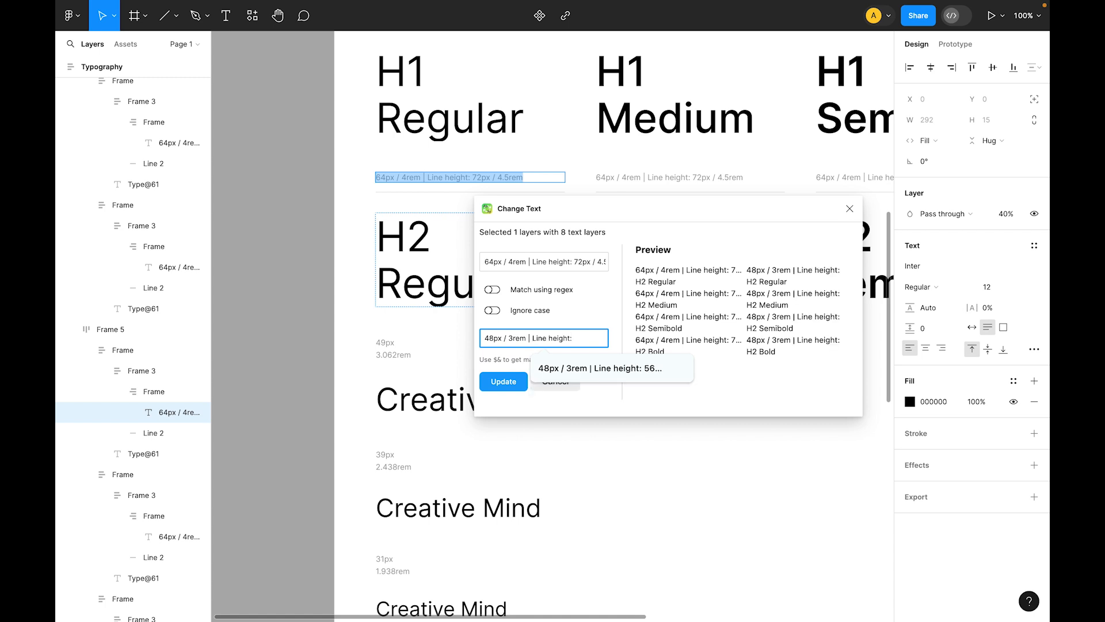
key("Escape")
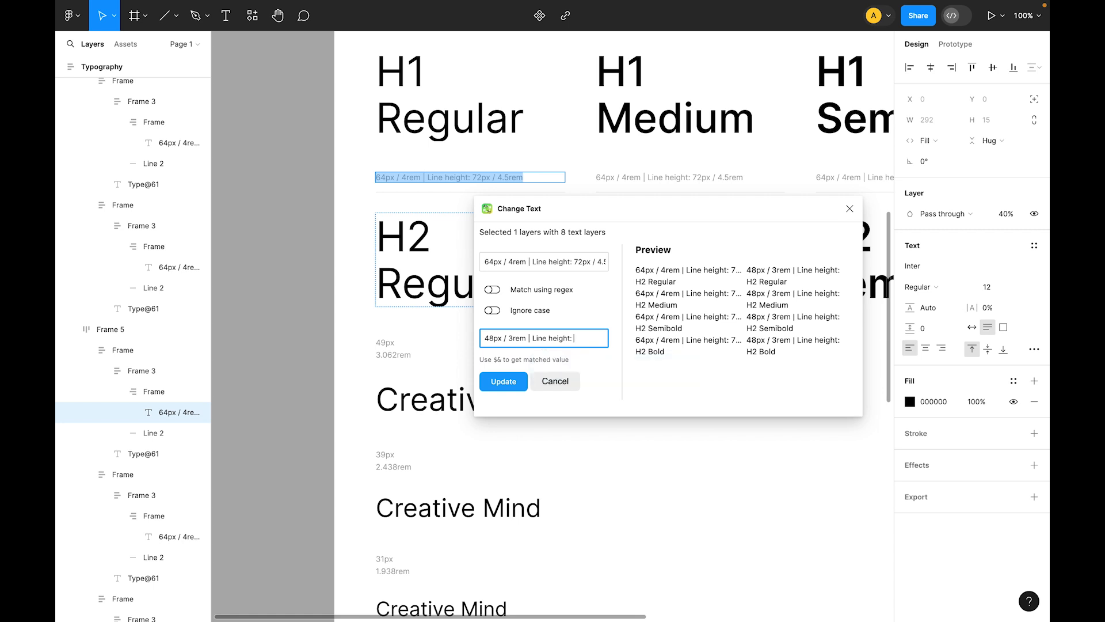
type("56")
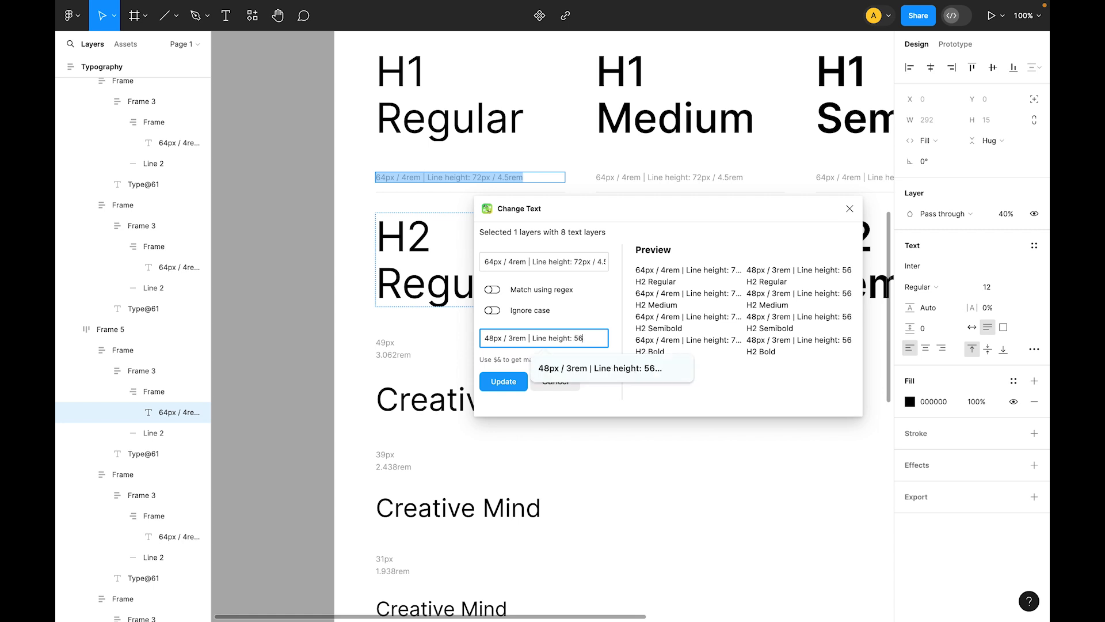
type("px /")
key("super+space")
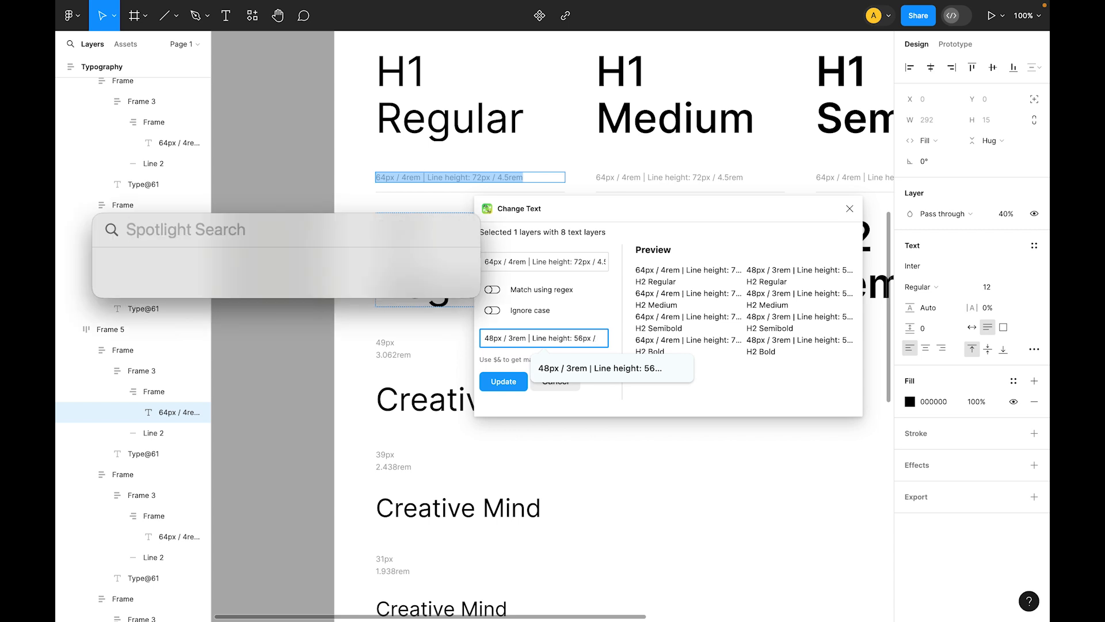
type("56/16")
key("Escape")
key("Escape")
type("3.5rem")
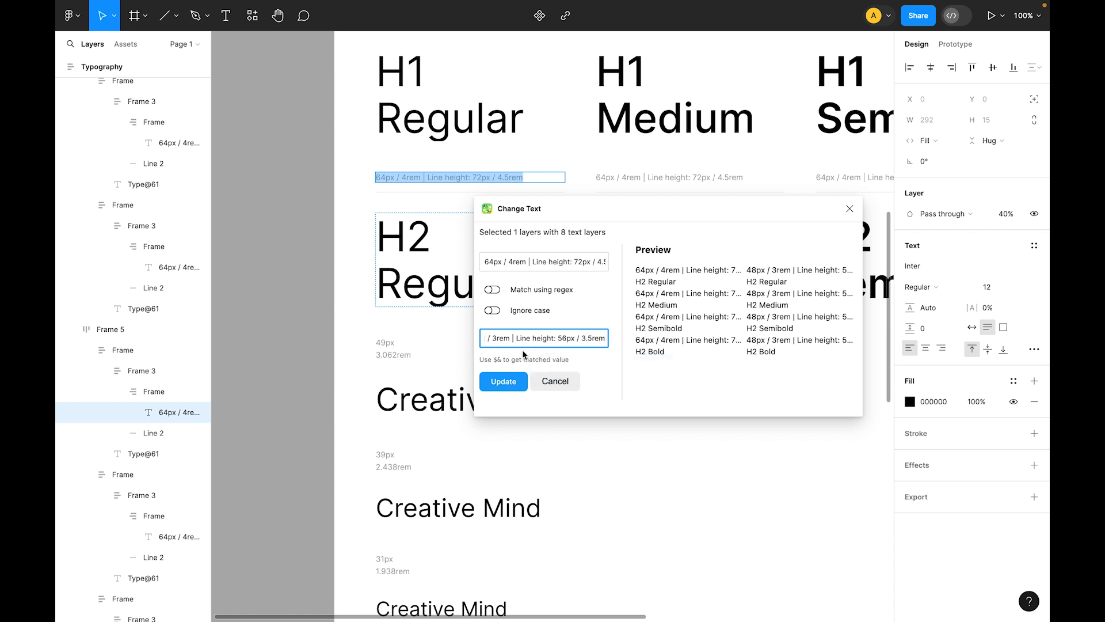
left_click(505, 382)
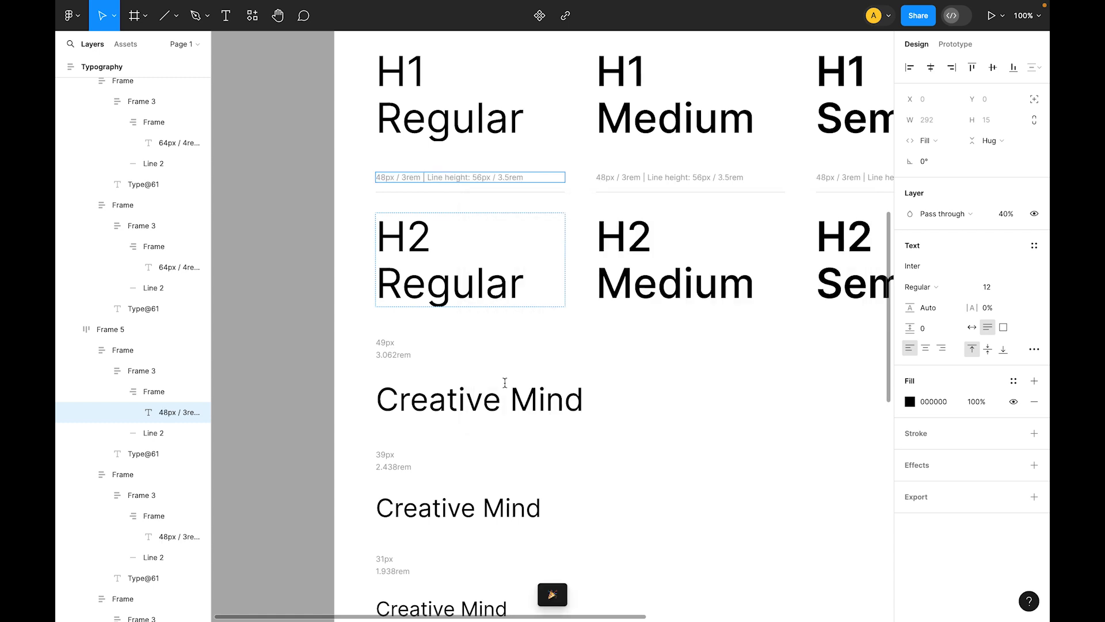
left_click_drag(662, 254, 576, 270)
left_click_drag(827, 221, 508, 231)
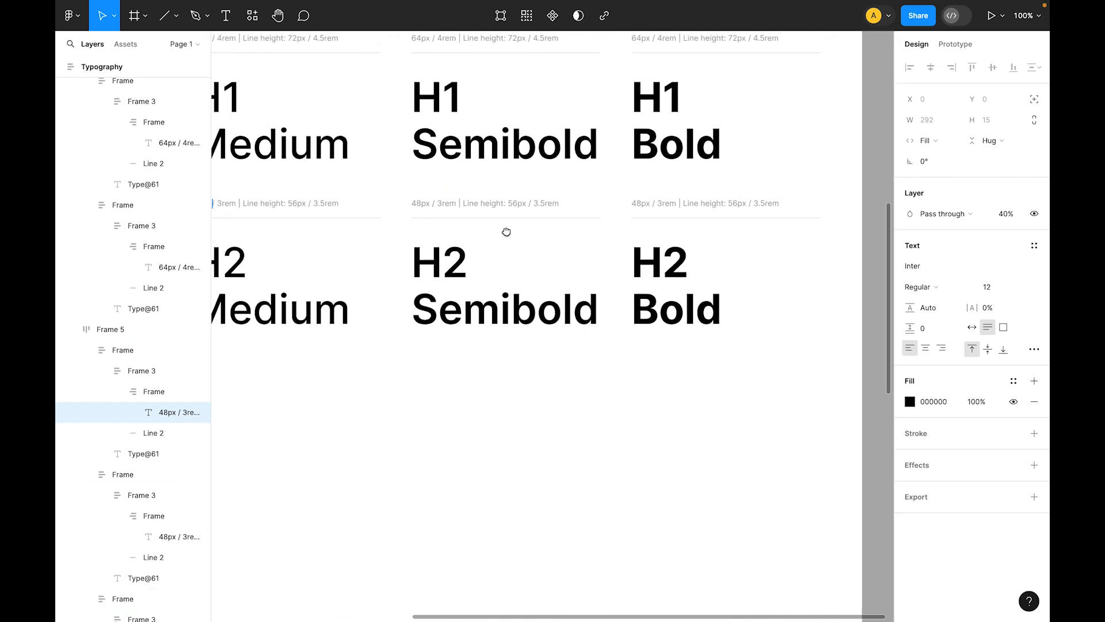
left_click_drag(482, 275, 755, 271)
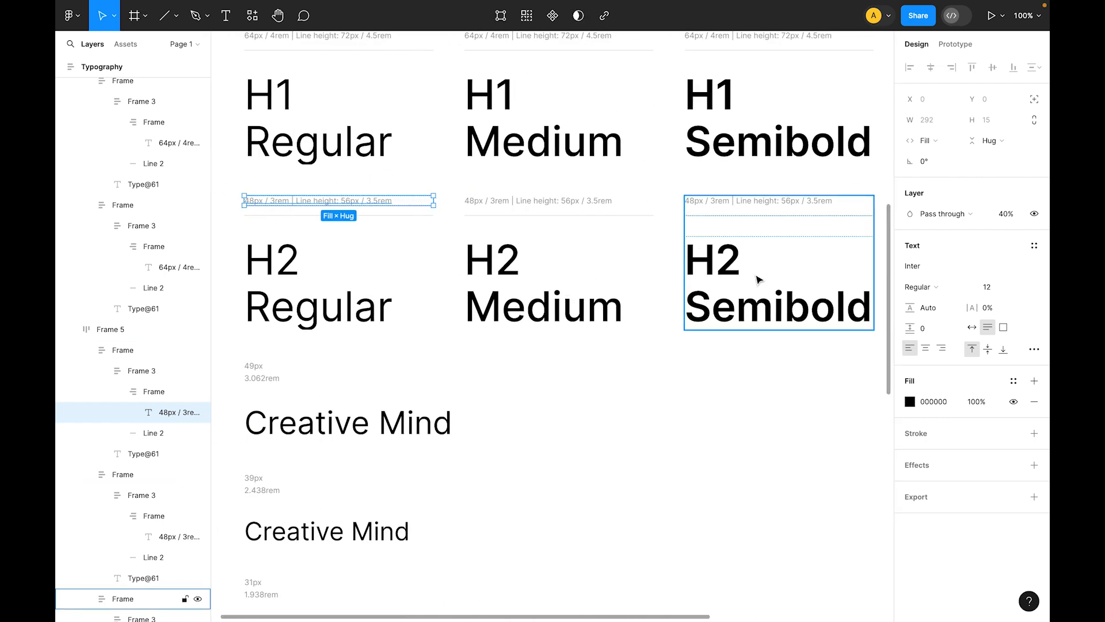
key("minus")
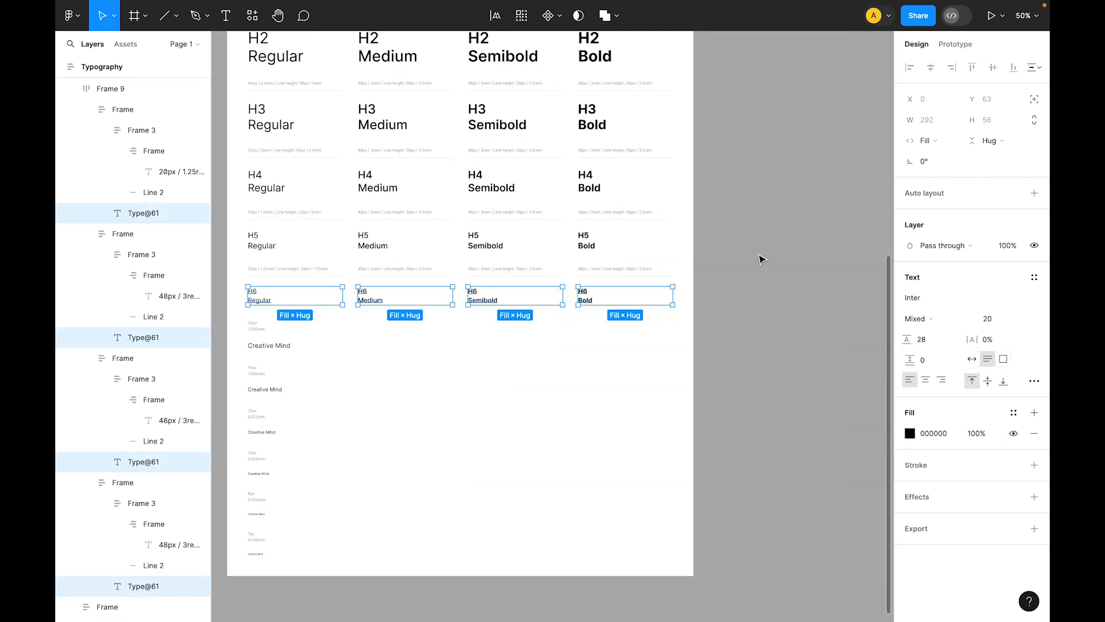
- Delete the leftover "Creative Mind" sample frame directly beneath the H6 row
left_click(760, 259)
left_click_drag(456, 359, 574, 423)
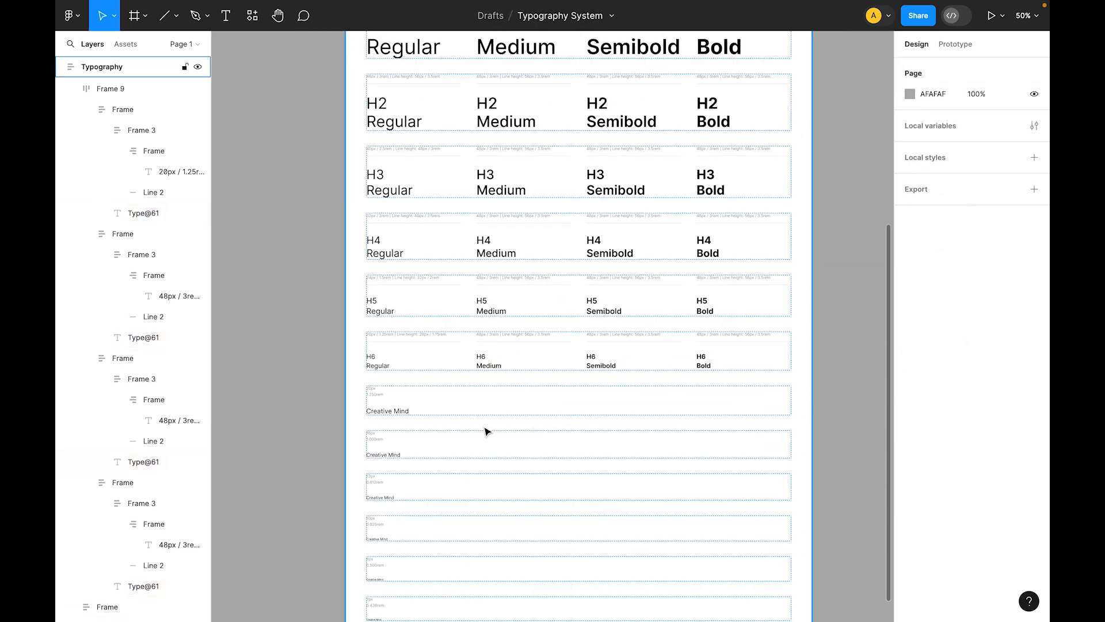
left_click(411, 412)
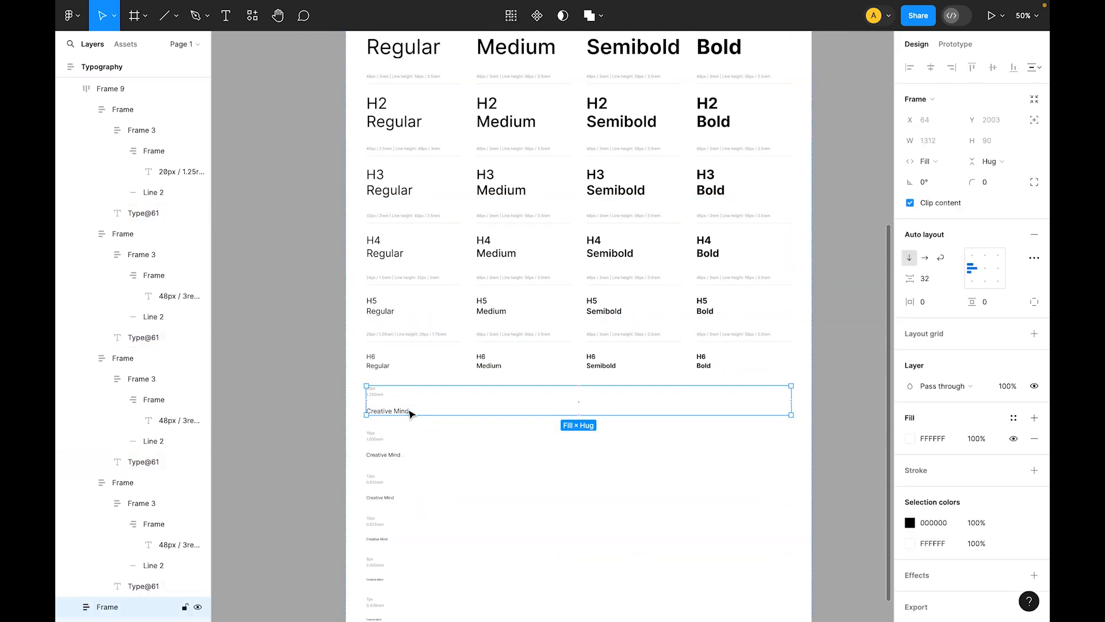
scroll(411, 413, "up", 4)
scroll(358, 316, "down", 3)
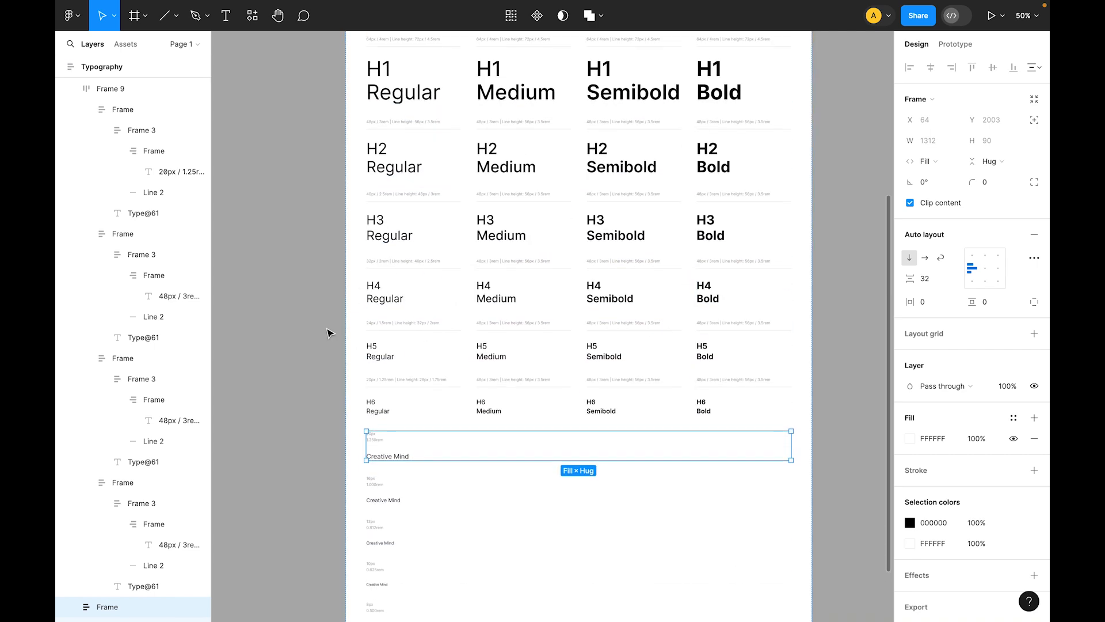
key("Delete")
- Look over the remaining small "Creative Mind" samples and the H1 to H6 heading rows above them
scroll(373, 452, "down", 4)
key("z")
left_click(439, 258)
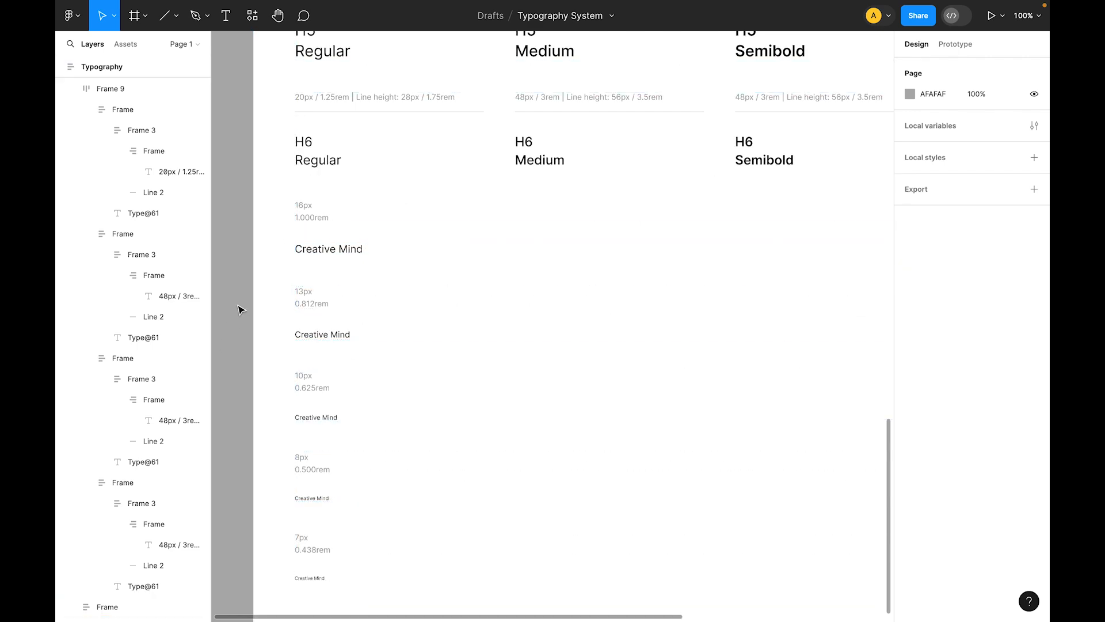
key("minus")
scroll(597, 279, "up", 6)
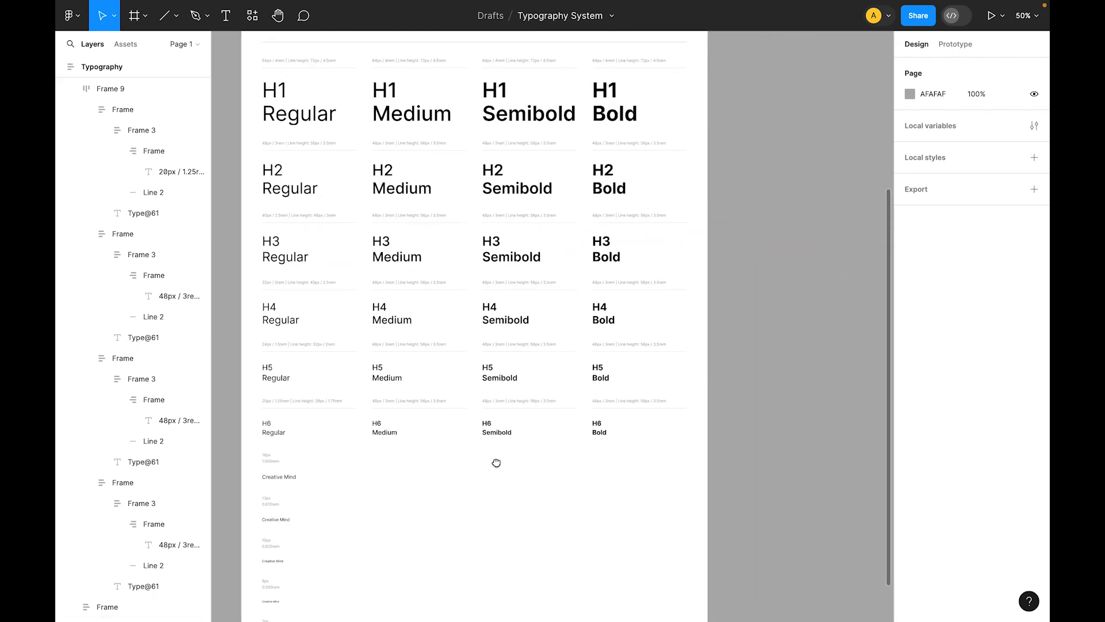
scroll(807, 245, "up", 3)
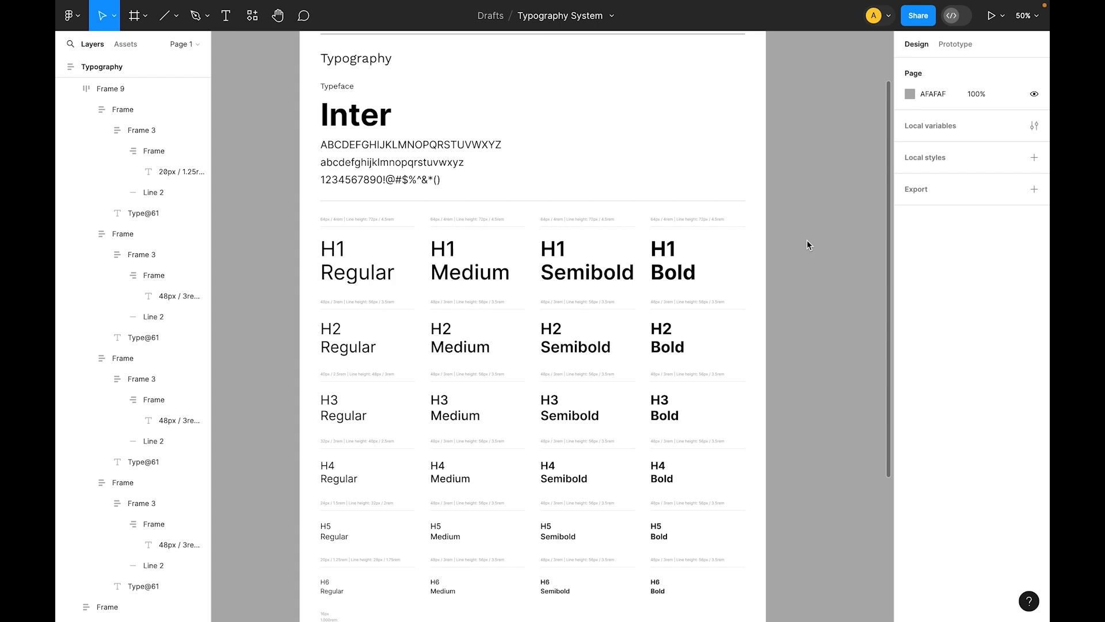
scroll(809, 242, "up", 1)
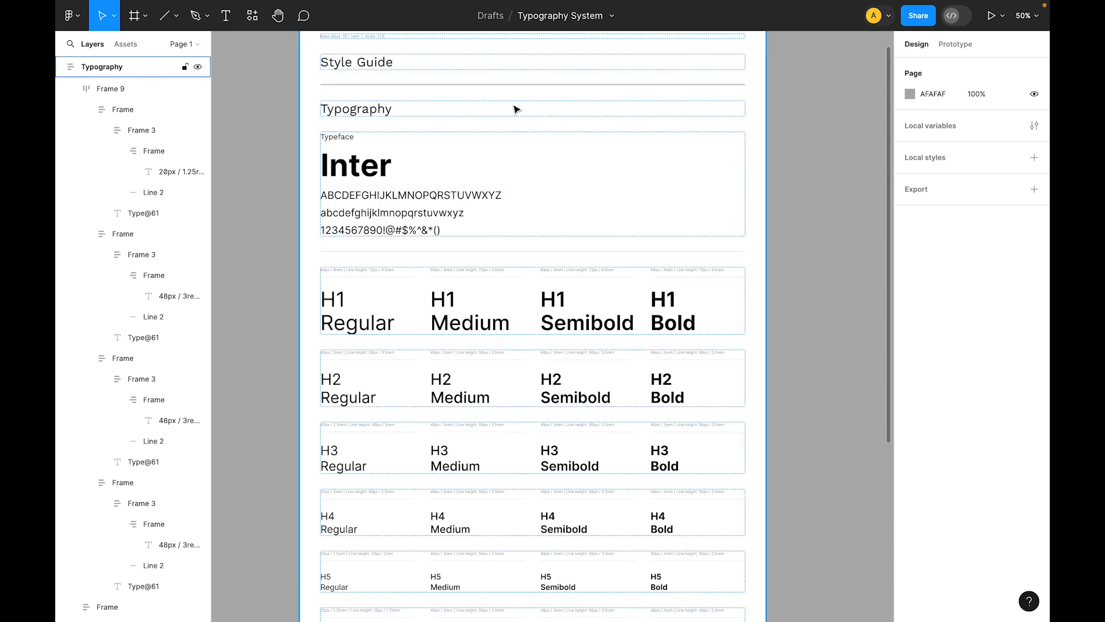
- Duplicate the divider line beneath the "Style Guide" title and move the copy directly below the H6 row
left_click(509, 85)
key("super+d")
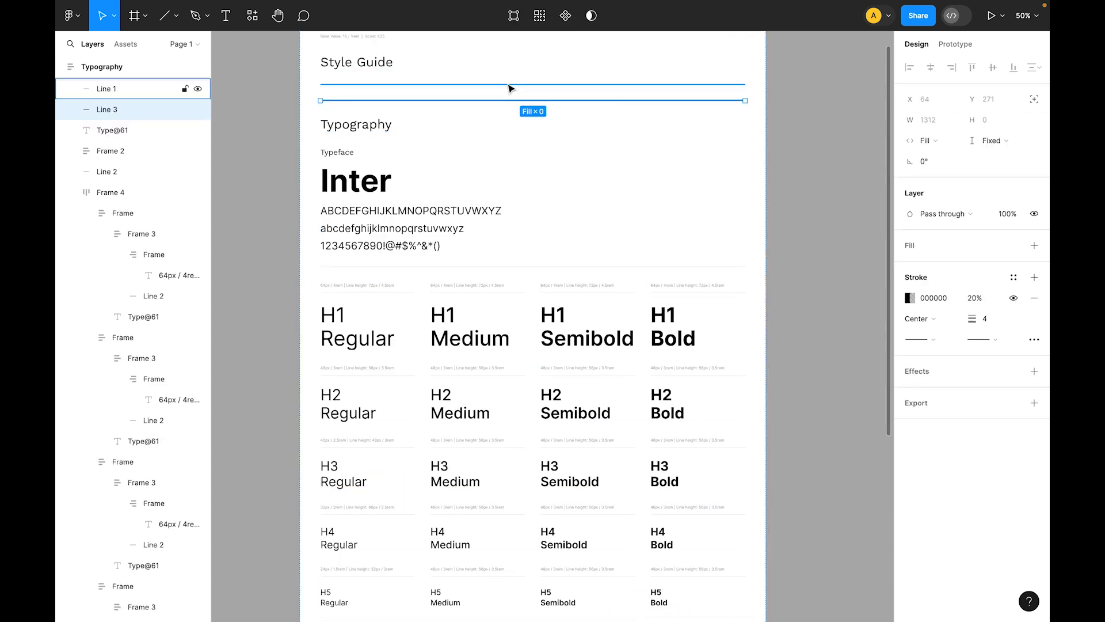
key("Down")
key("Down")
key("Down")
key("Down")
key("Down")
key("Down")
key("Down")
key("Down")
key("Down")
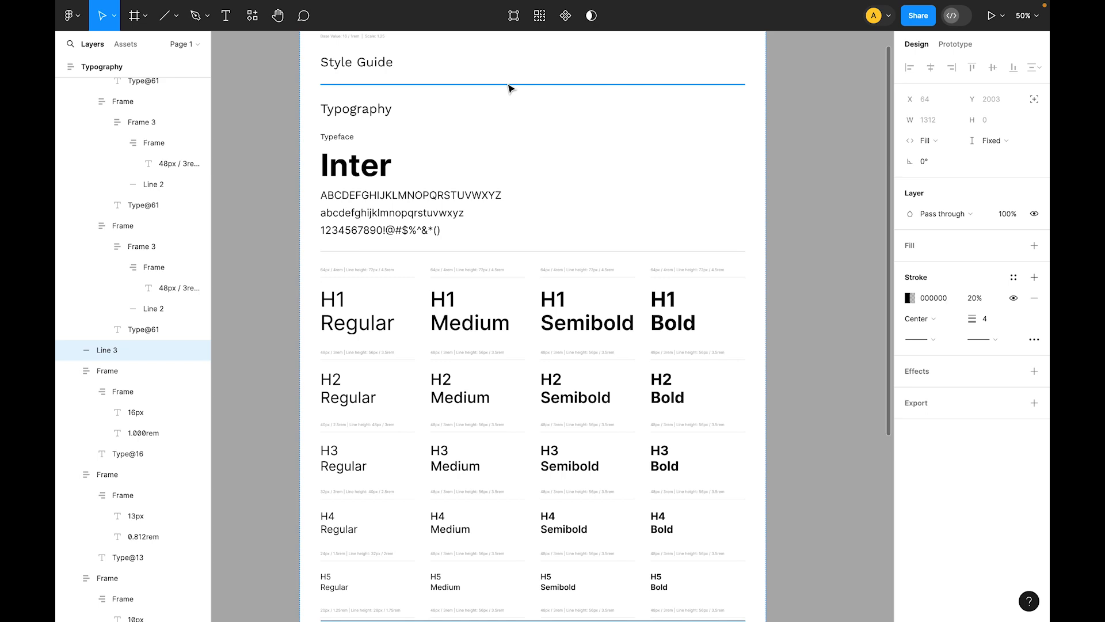
scroll(543, 222, "down", 1)
scroll(242, 347, "down", 2)
left_click(241, 348)
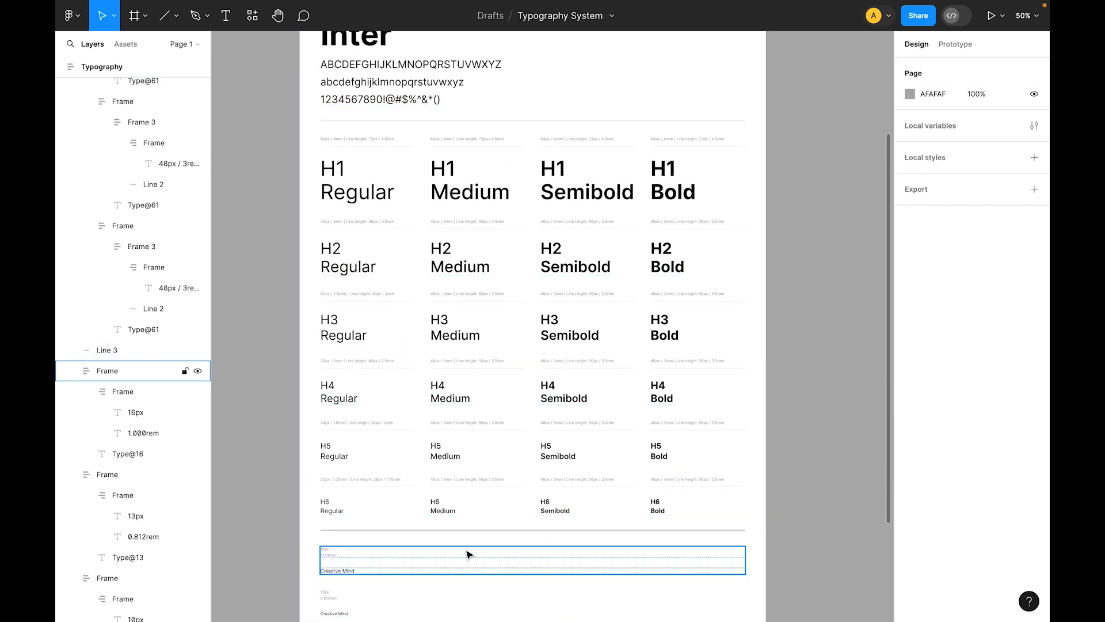
- Set the stroke weight of the divider below the H6 row to 2
scroll(468, 550, "down", 1)
scroll(458, 520, "down", 2)
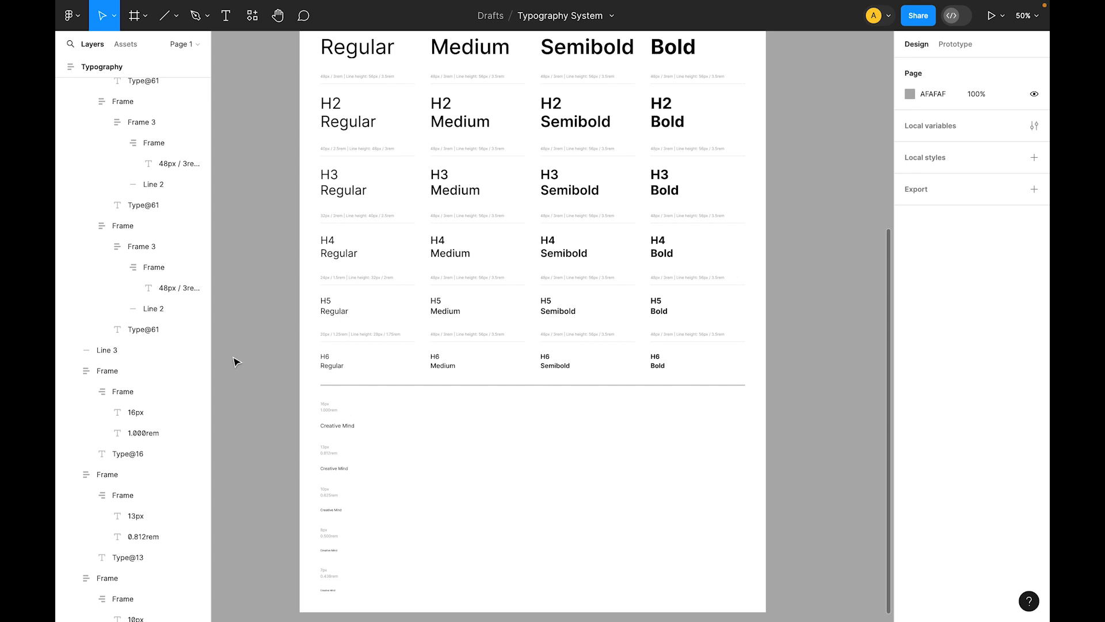
scroll(237, 362, "down", 1)
key("shift+0")
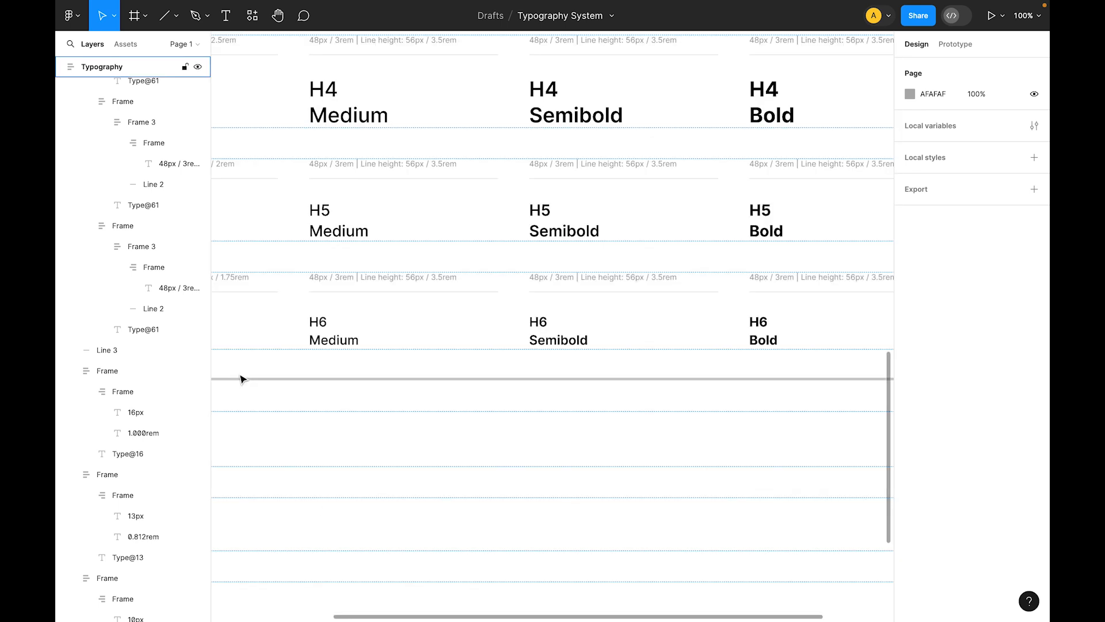
left_click(260, 380)
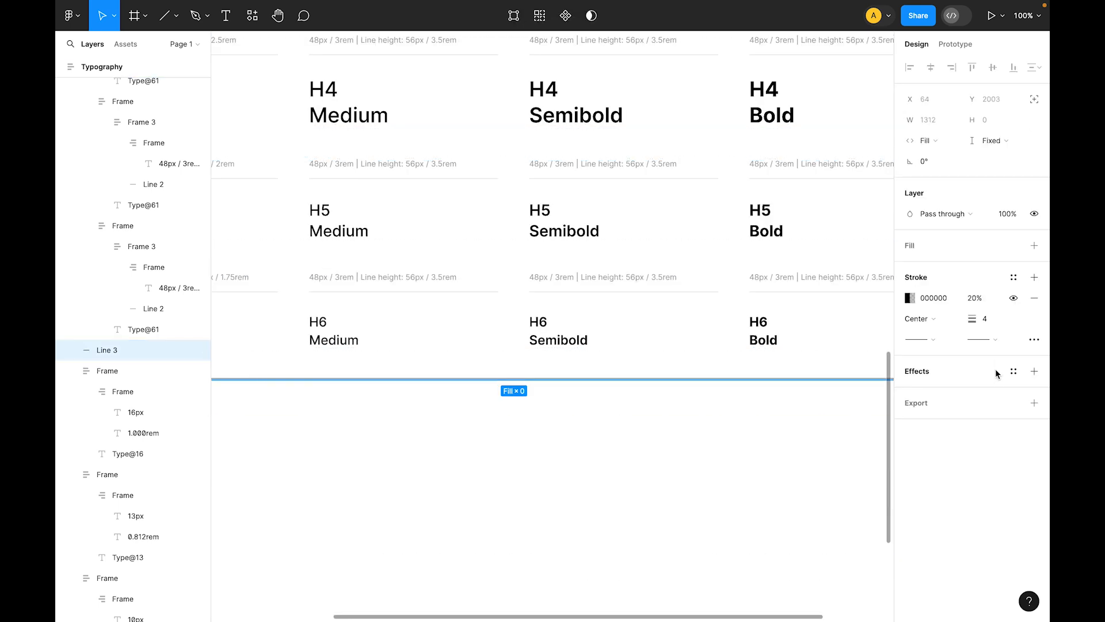
left_click(995, 320)
type("2")
key("Return")
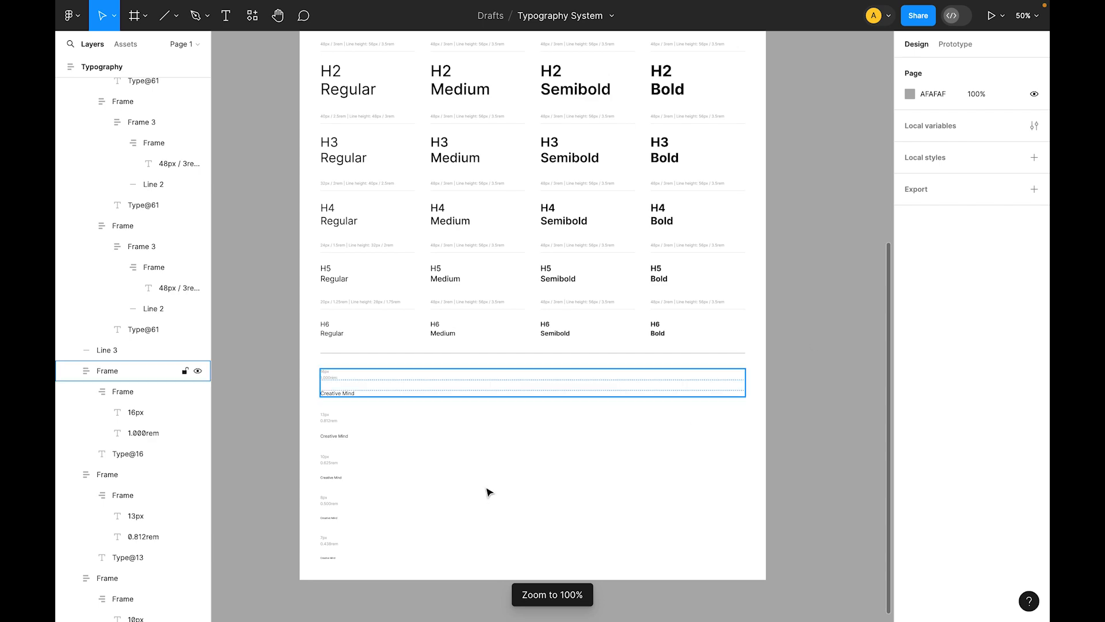
- Duplicate the four-column H6 row and place the copy beneath the new divider, above the 16px sample
key("super+equal")
left_click_drag(514, 351, 479, 304)
left_click(339, 341)
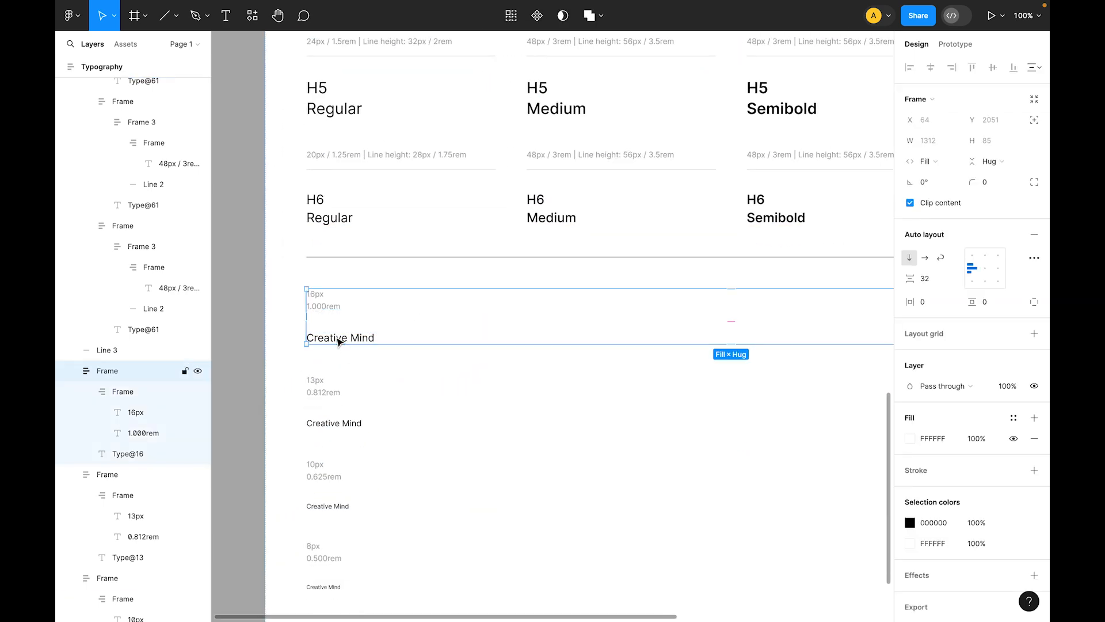
left_click(343, 205)
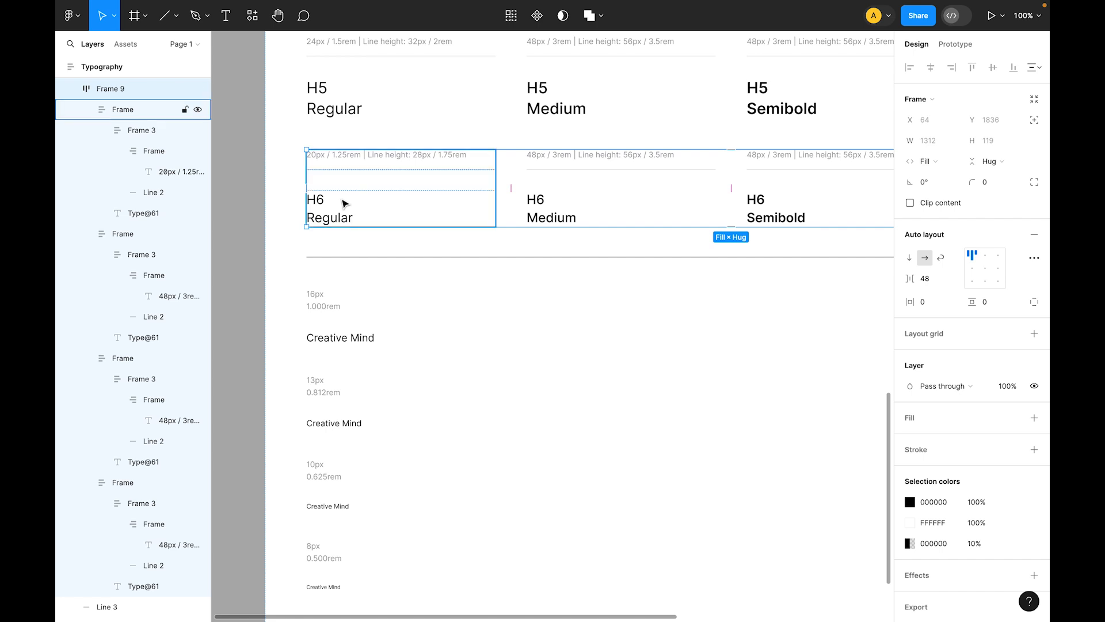
key("super+d")
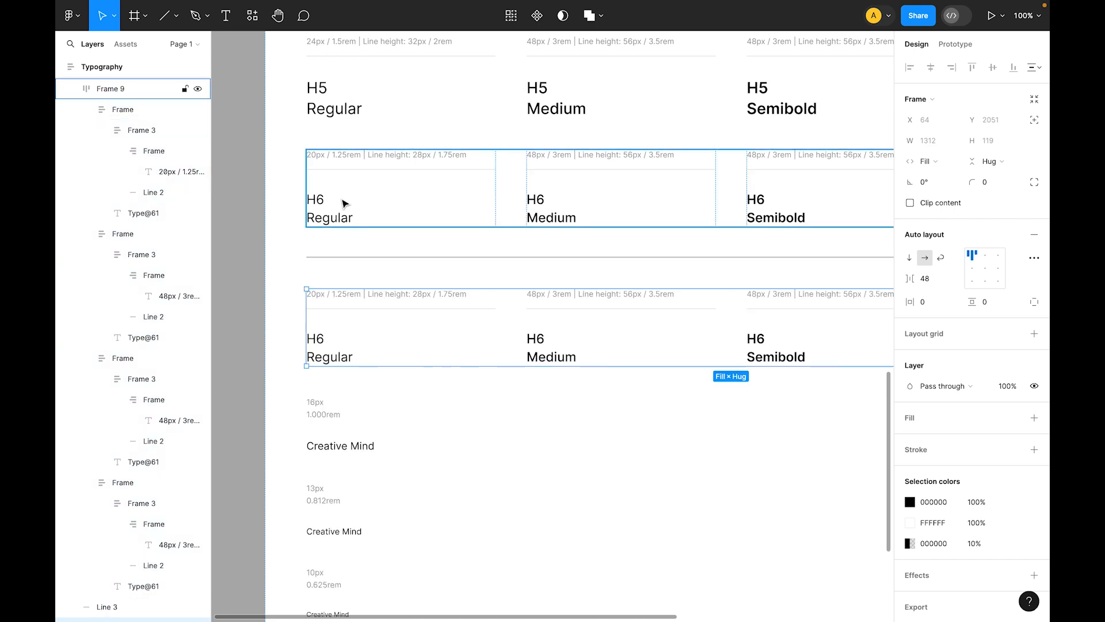
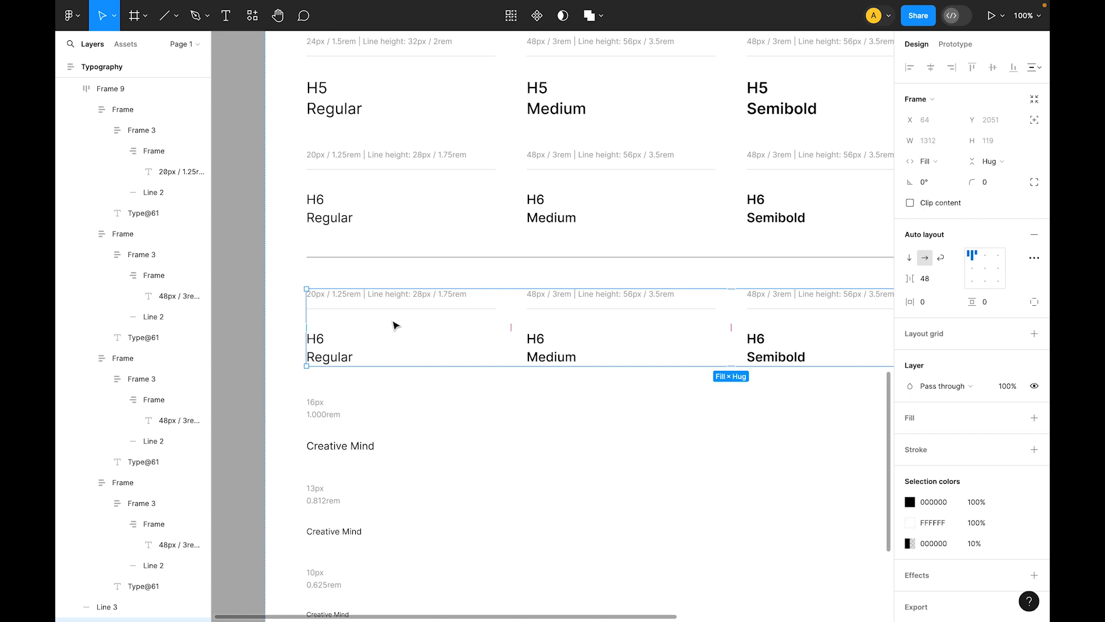
- Run the Change Text plugin on the copied row, using its Regular label "20px / 1.25rem | Line height: 28px / 1.75rem" as the match text
key("ctrl+slash")
key("Return")
left_click(381, 298)
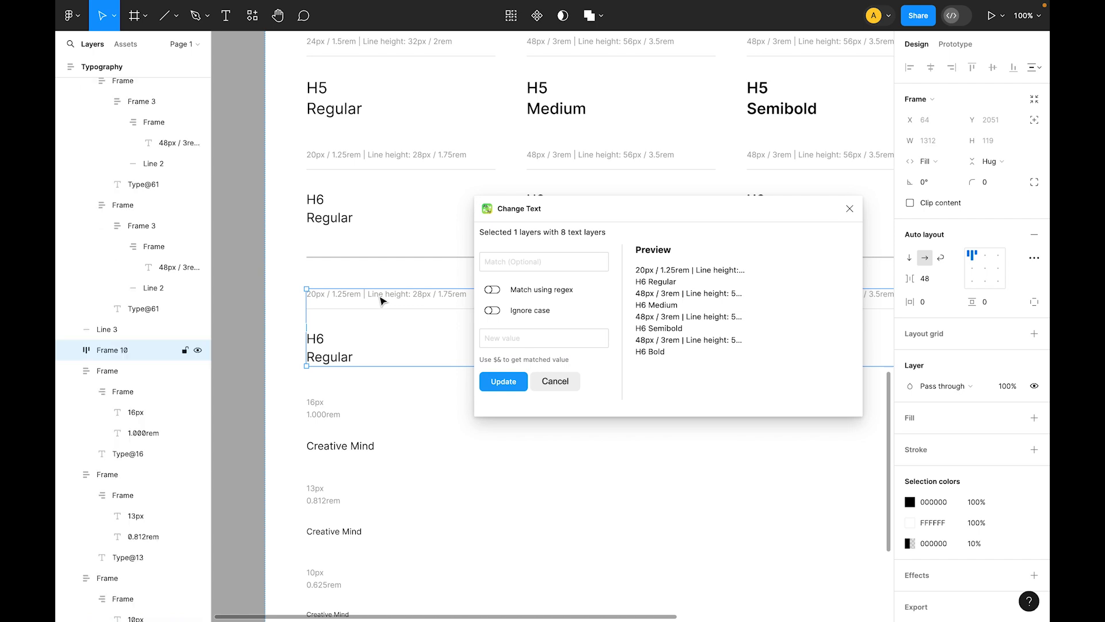
double_click(381, 297)
double_click(380, 297)
double_click(379, 296)
double_click(379, 295)
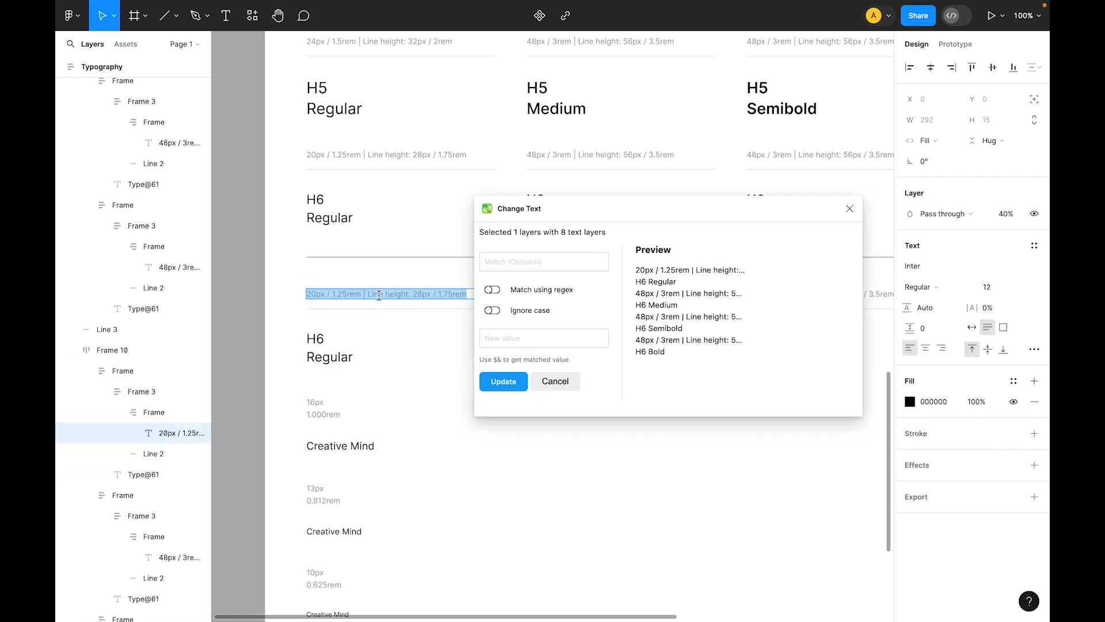
key("ctrl+c")
key("Escape")
left_click(511, 262)
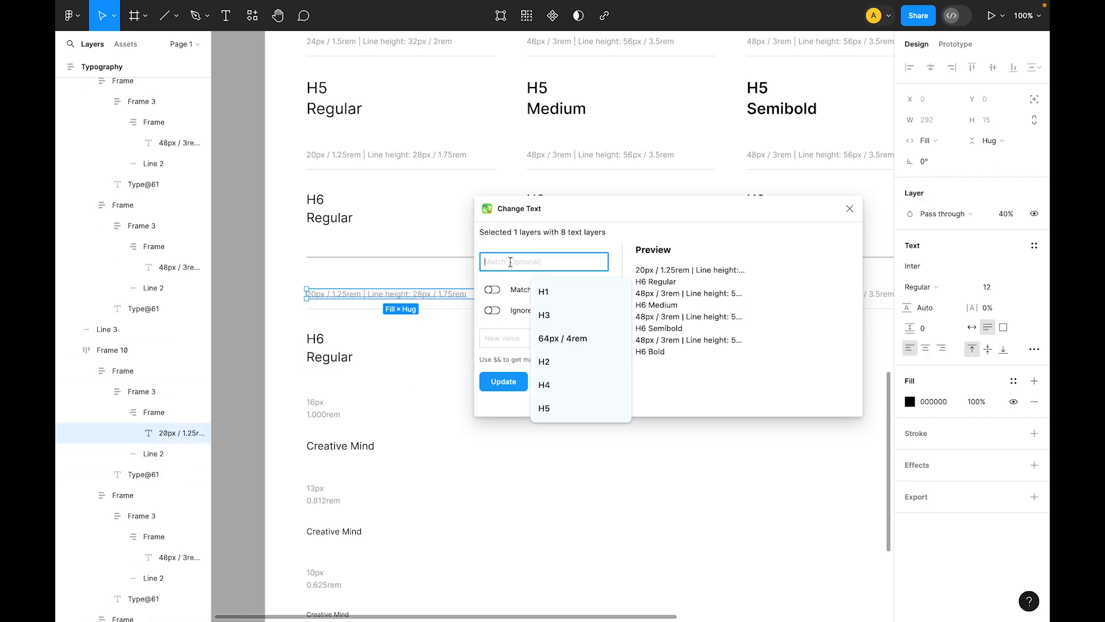
key("ctrl+v")
- Check the sizes of the remaining "Creative Mind" samples to decide on the copied row's replacement label
left_click(518, 346)
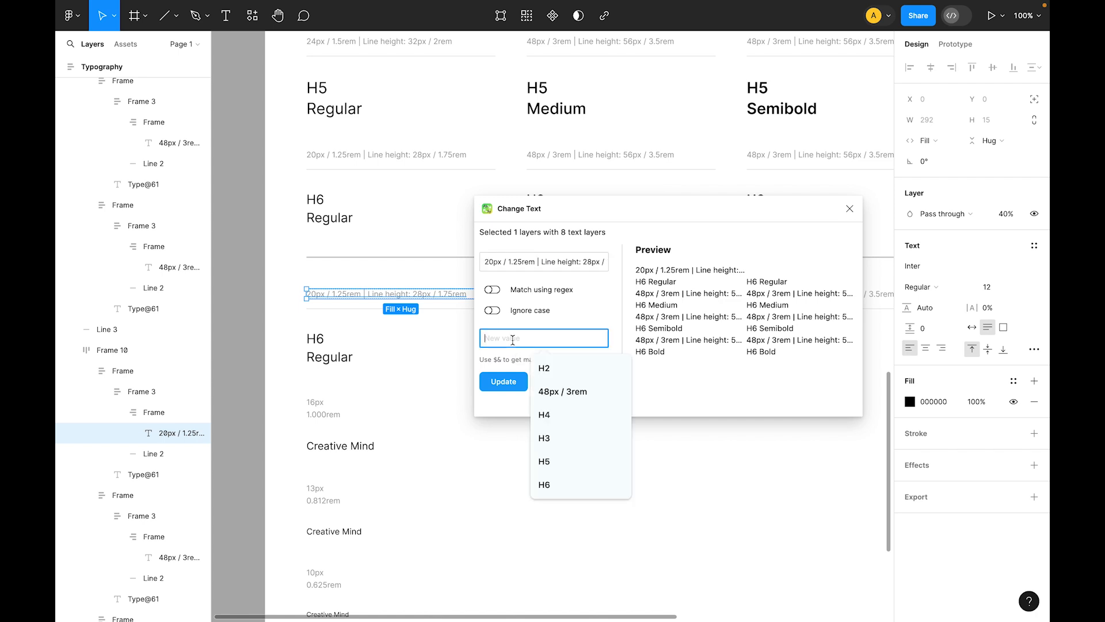
scroll(330, 342, "down", 4)
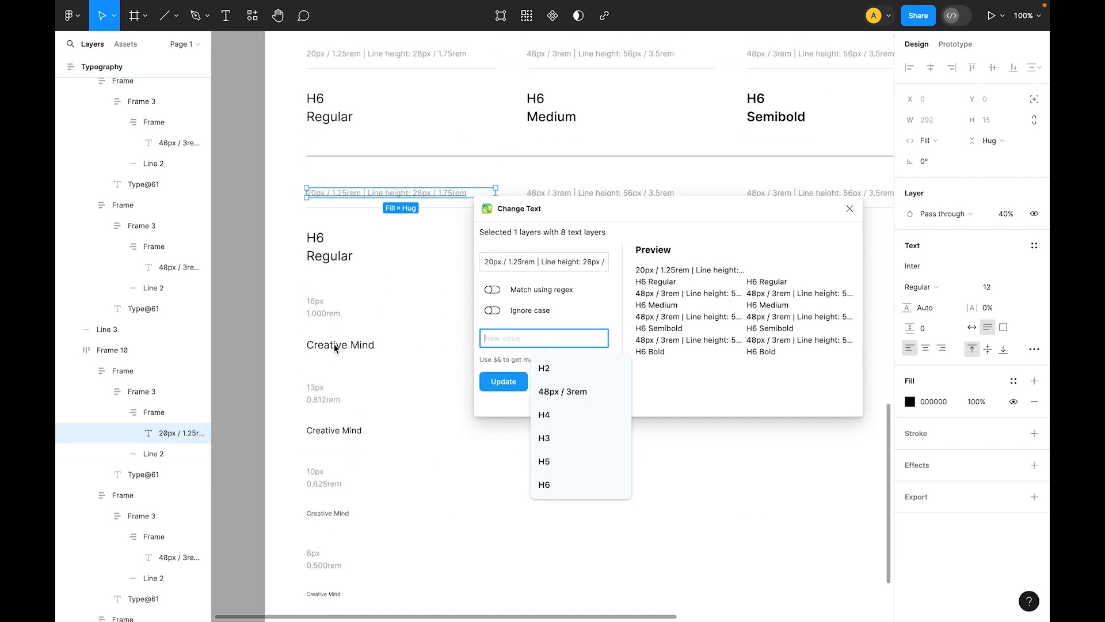
scroll(340, 339, "down", 3)
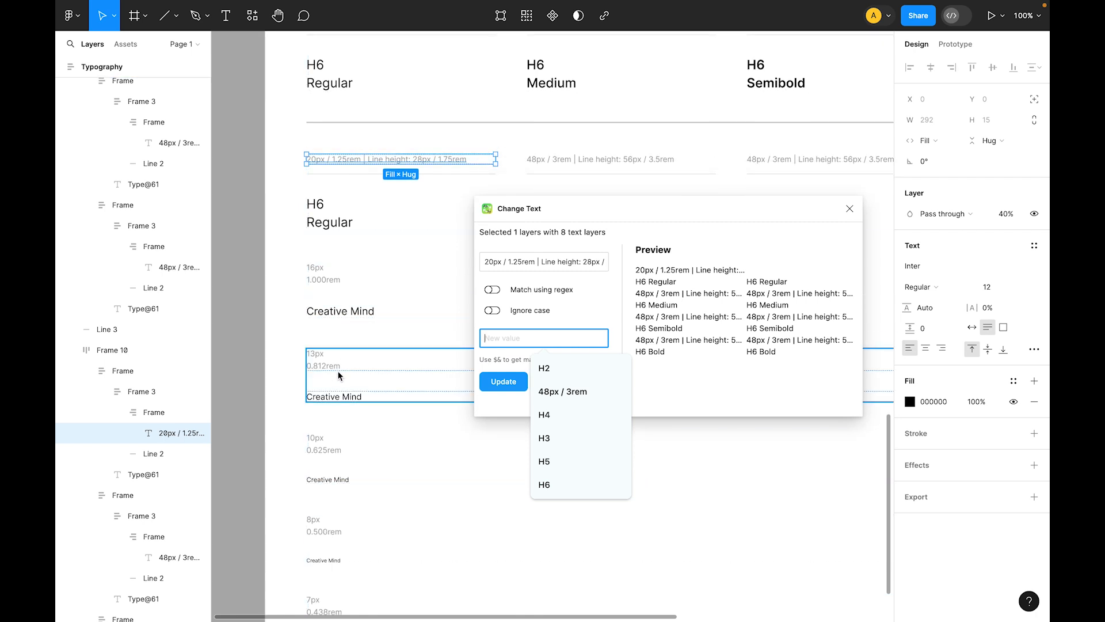
scroll(345, 336, "down", 3)
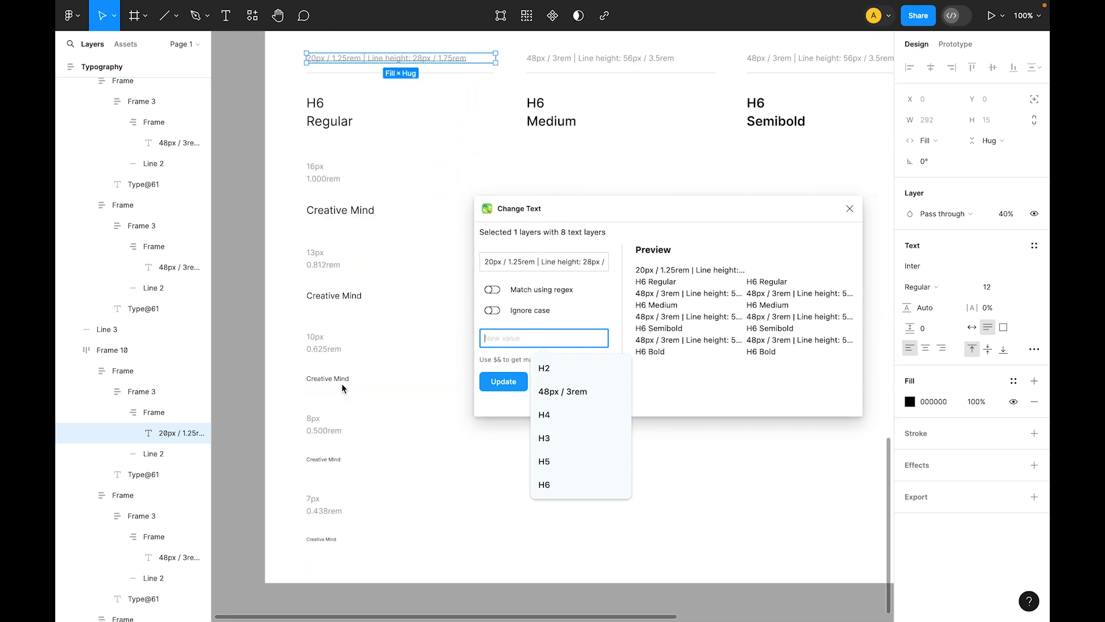
scroll(338, 427, "down", 2)
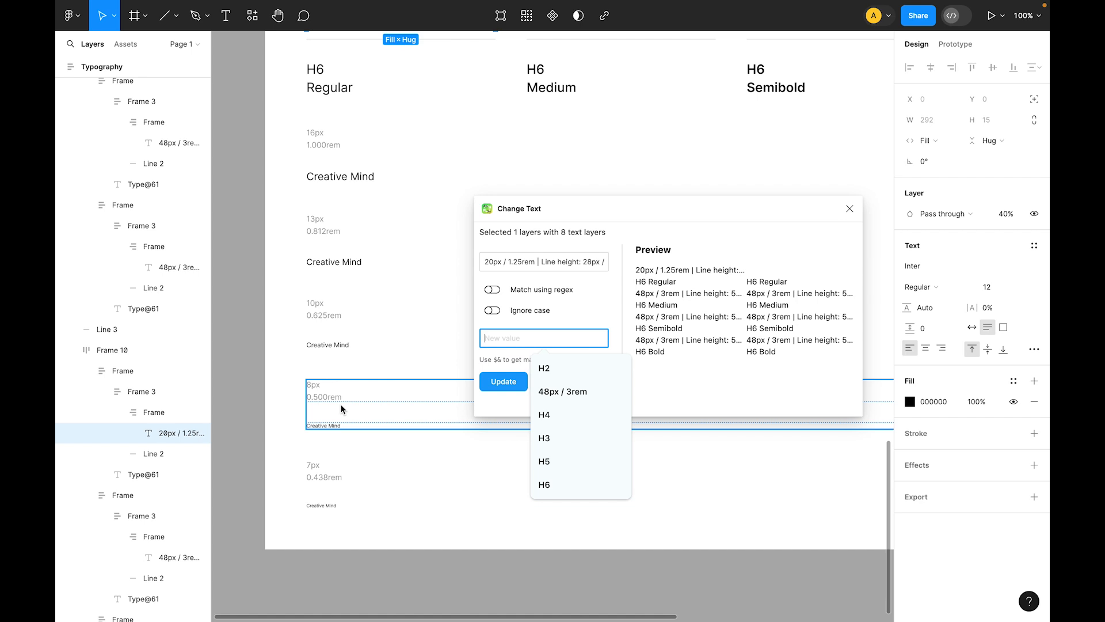
- Delete the 7px / 0.438rem type sample and cancel the open Change Text operation
left_click(337, 477)
key("Delete")
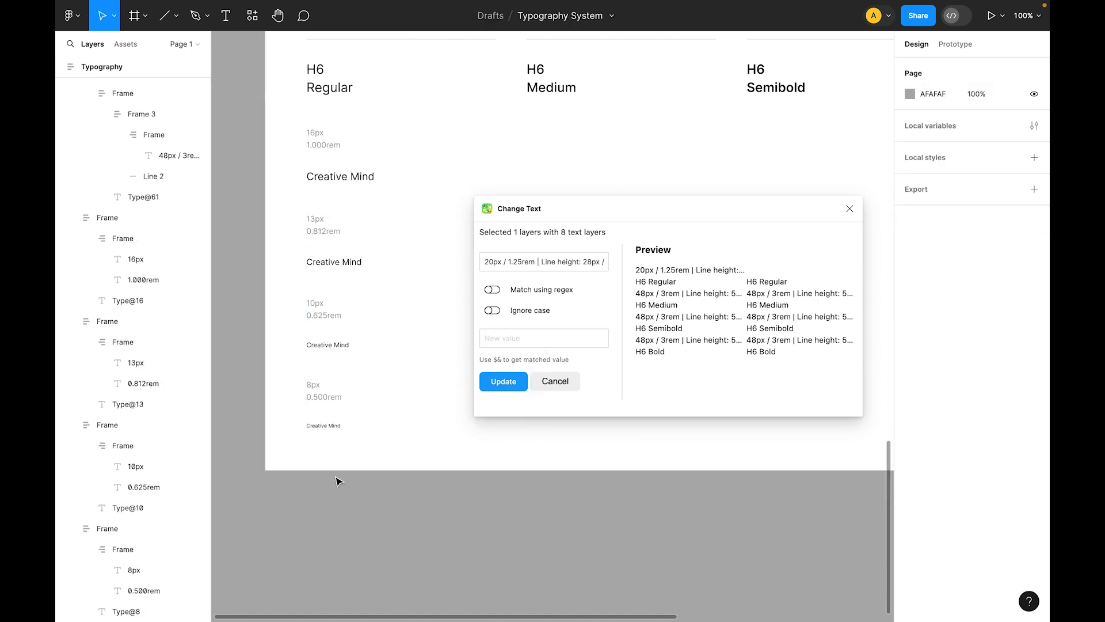
scroll(336, 481, "up", 8)
left_click(515, 262)
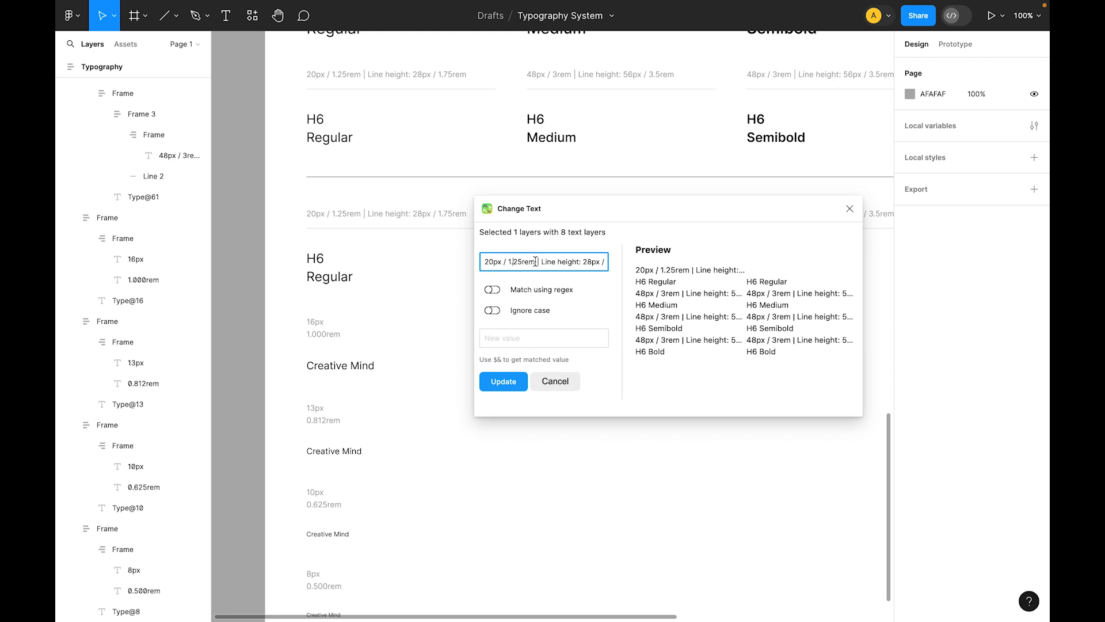
left_click_drag(571, 261, 623, 265)
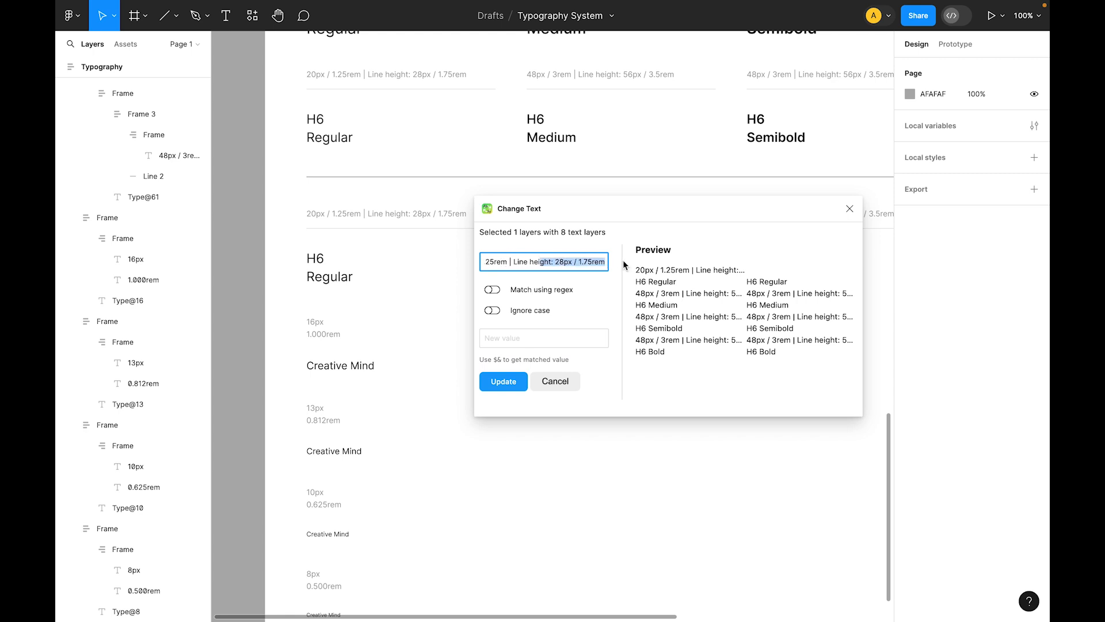
left_click(558, 382)
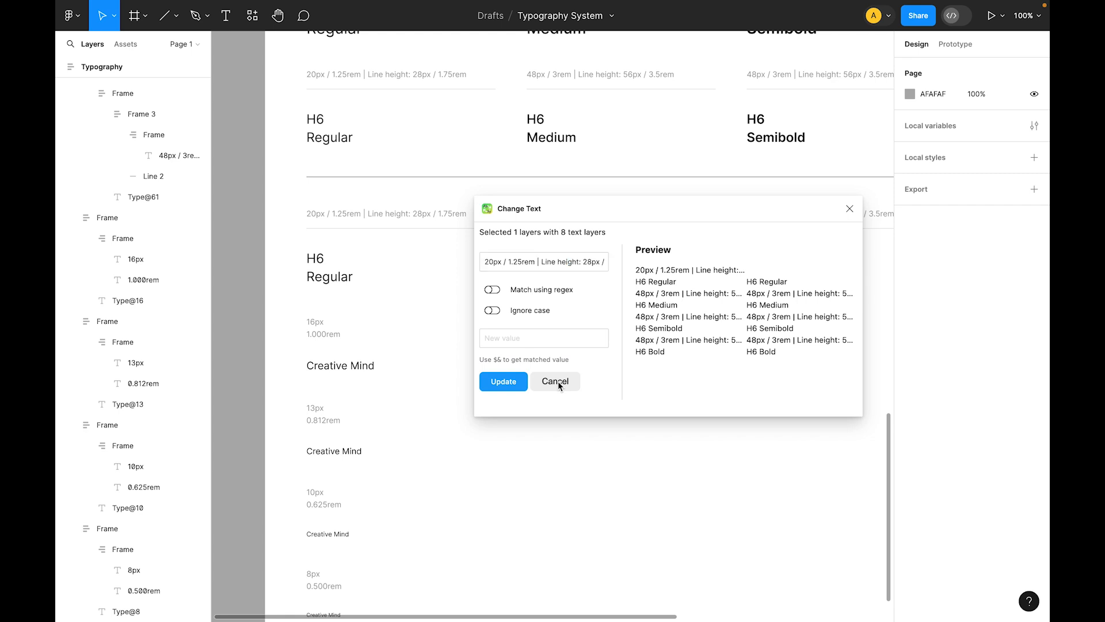
- Use Change Text on the row below the divider to replace "H6" with "Large text" in all its sample labels
left_click(340, 278)
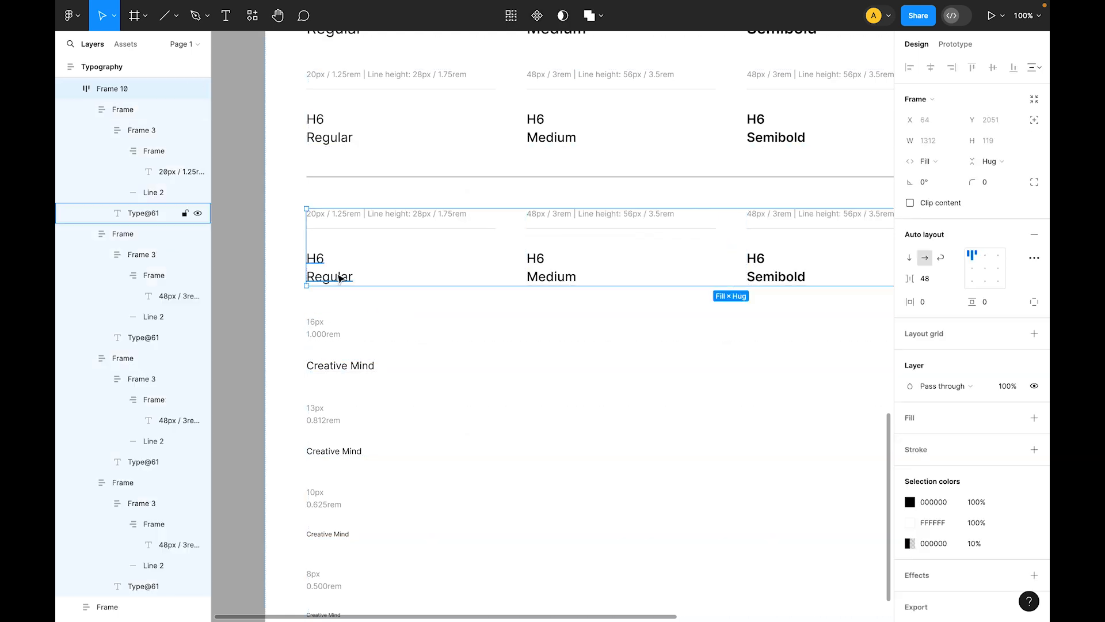
key("ctrl+slash")
key("Return")
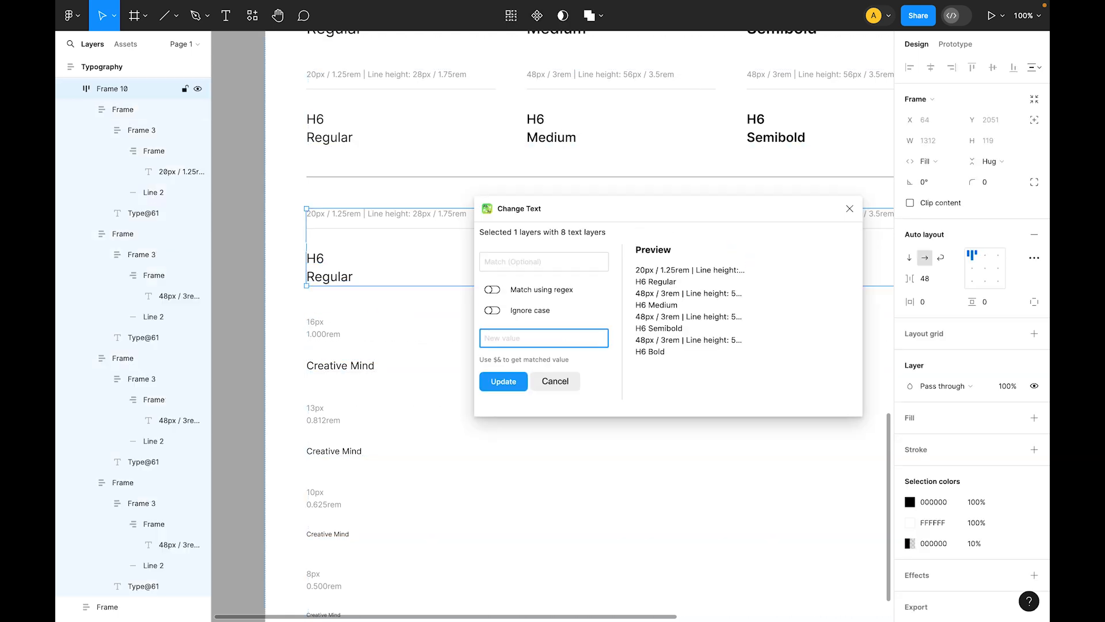
left_click(493, 261)
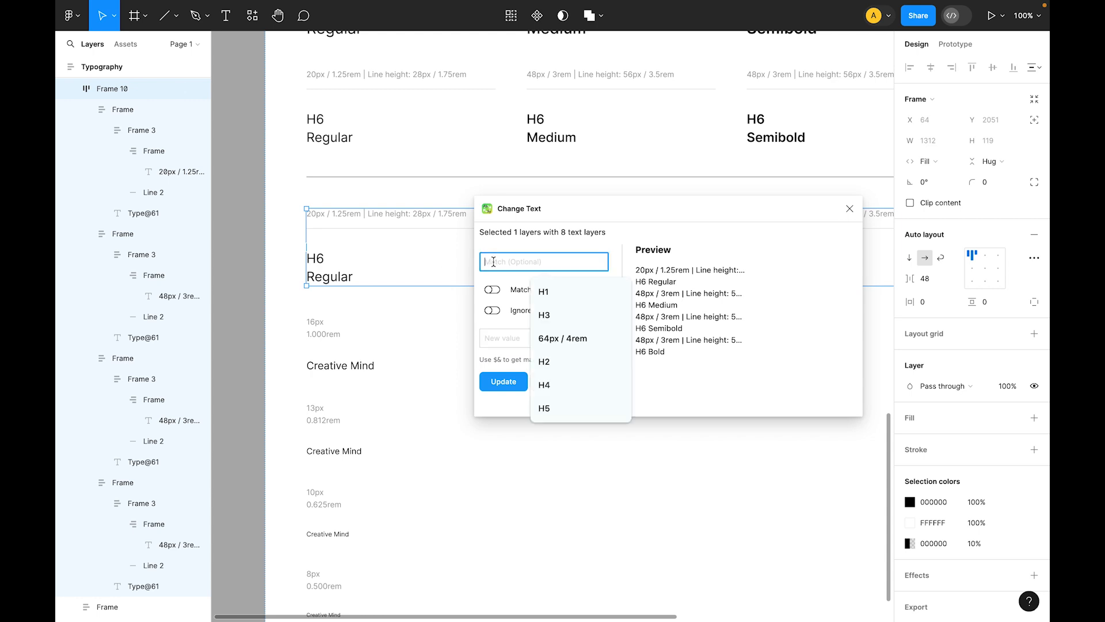
type("H")
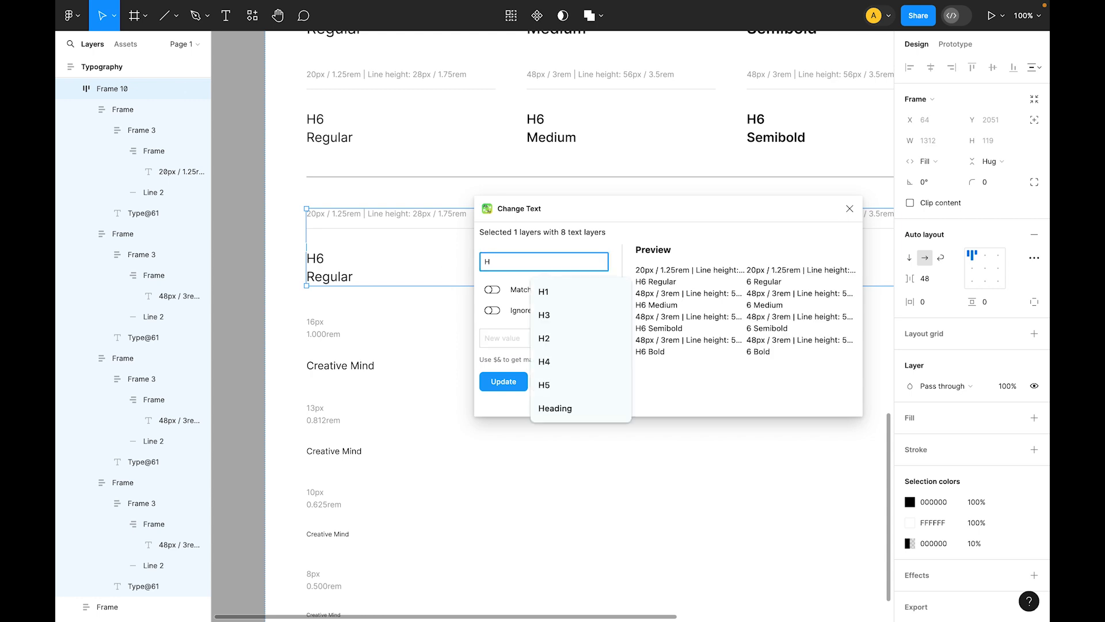
type("6")
key("Tab")
key("Tab")
key("Tab")
type("L")
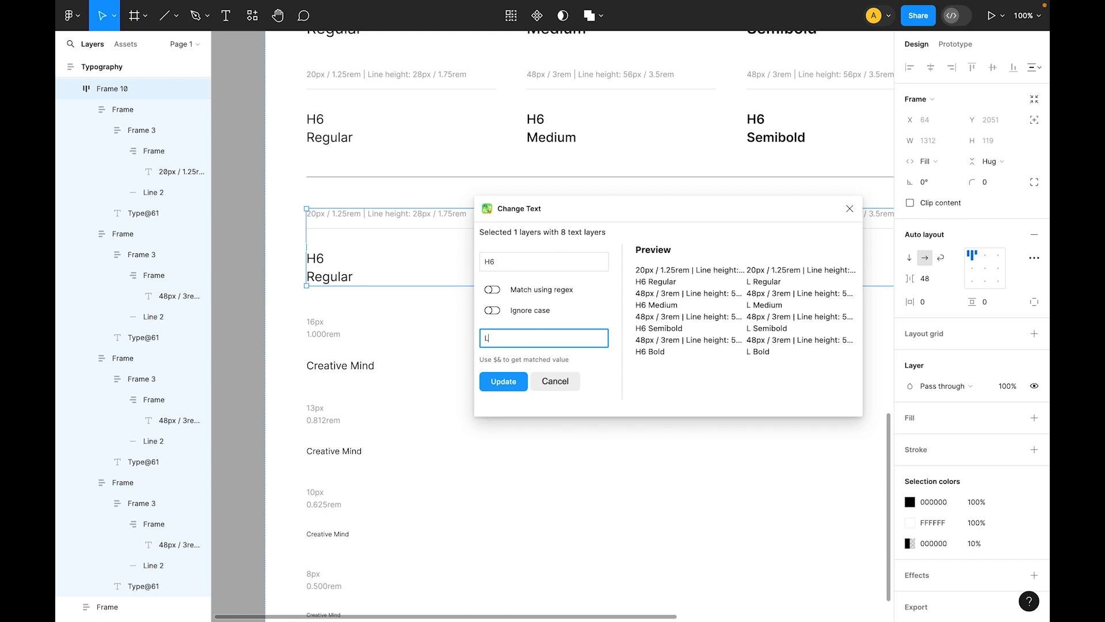
type("arge text")
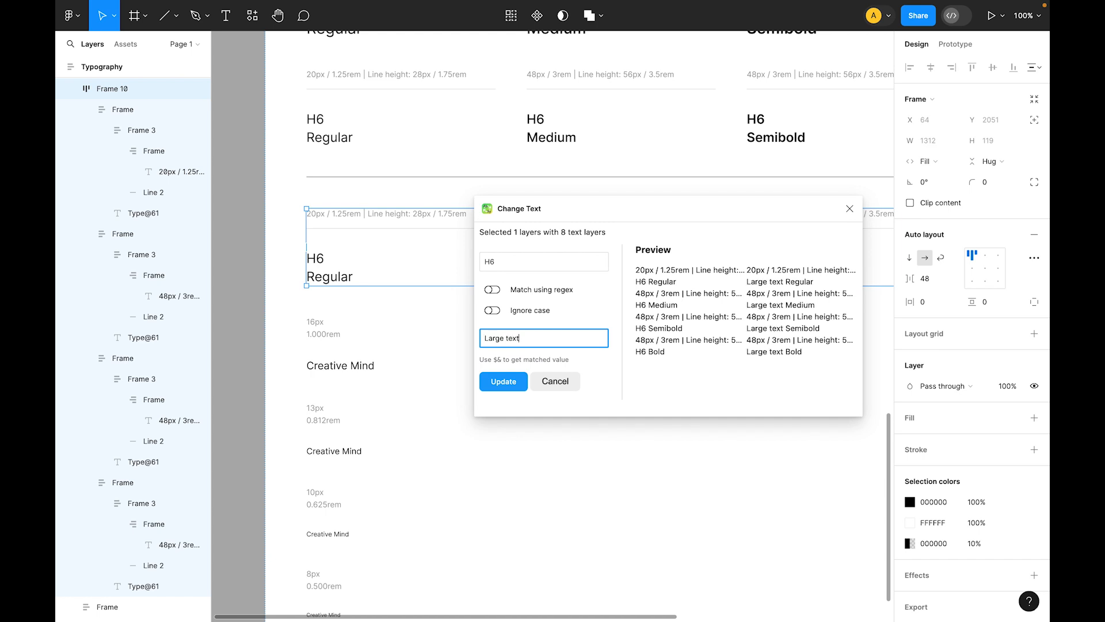
key("Return")
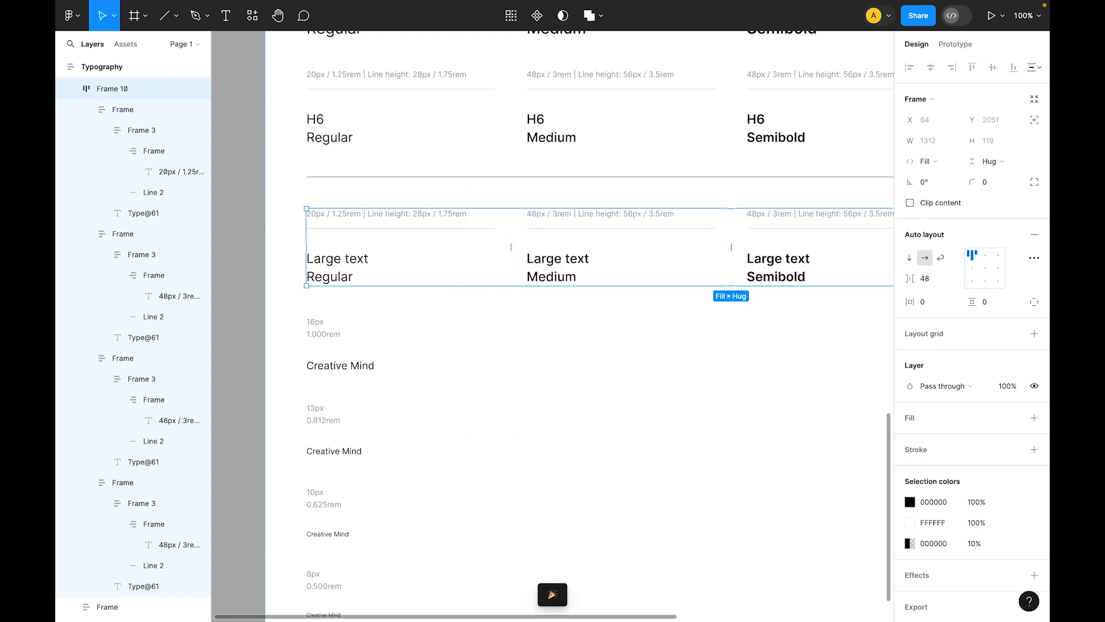
left_click(235, 237)
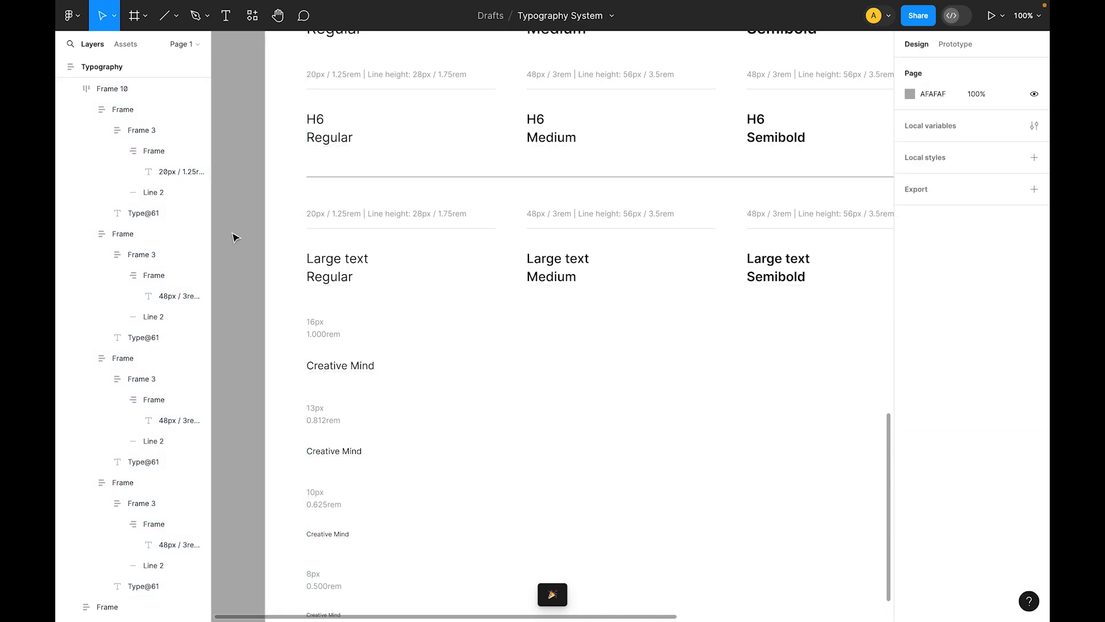
- Run Change Text on the H3 row with the H3 Medium caption "48px / 3rem | Line height: 56px / 3.5rem" as the match text
key("minus")
key("plus")
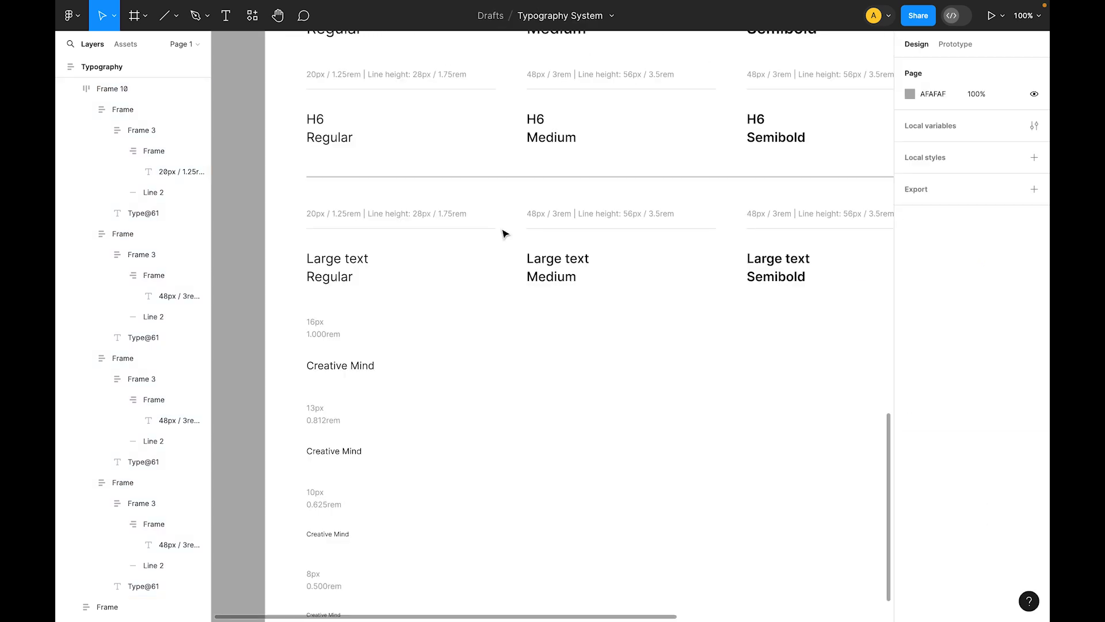
left_click(627, 276)
scroll(624, 264, "up", 10)
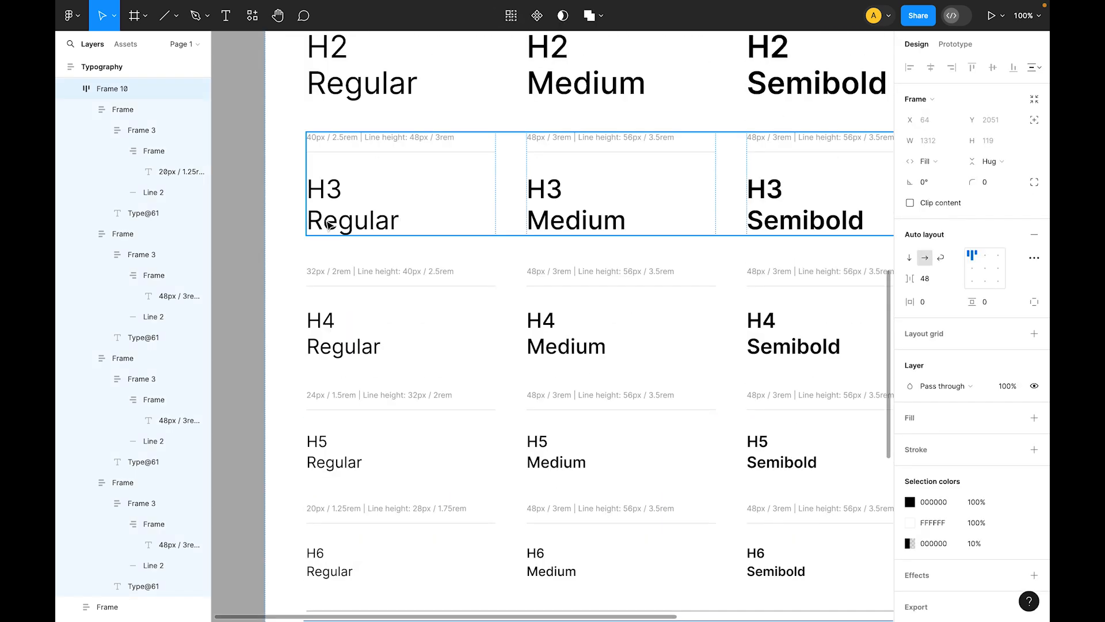
scroll(326, 308, "up", 5)
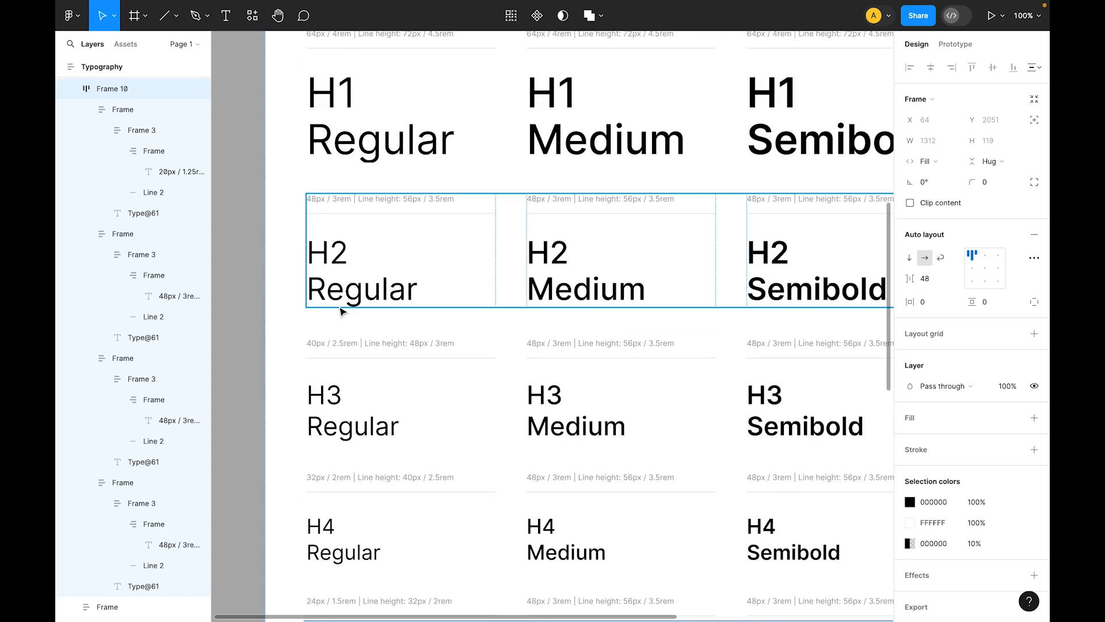
scroll(524, 296, "down", 3)
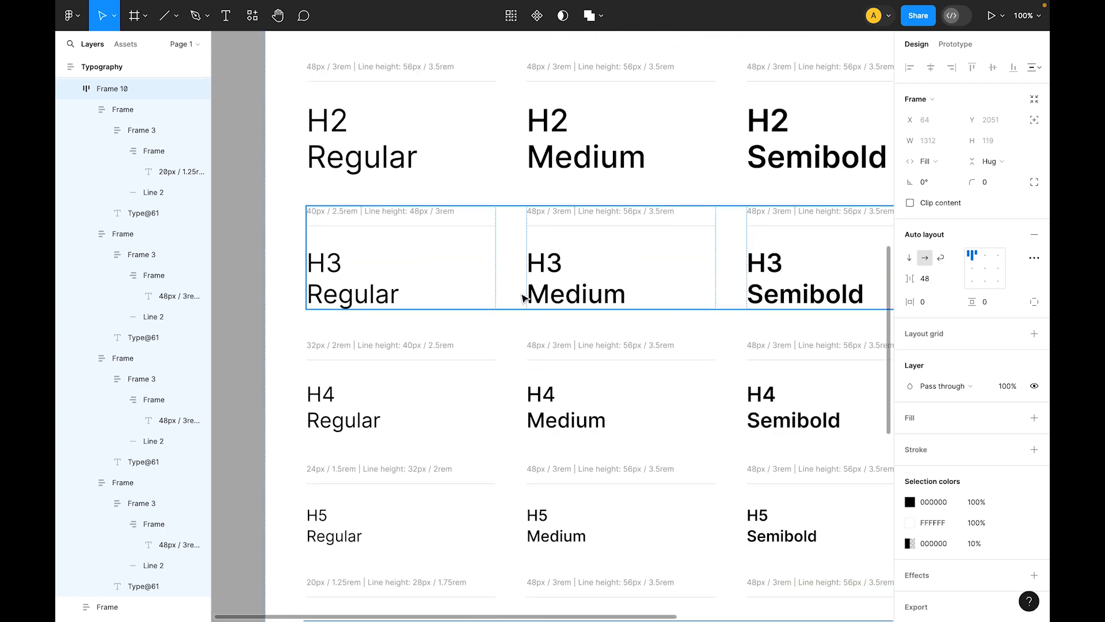
scroll(524, 296, "down", 1)
left_click(374, 277)
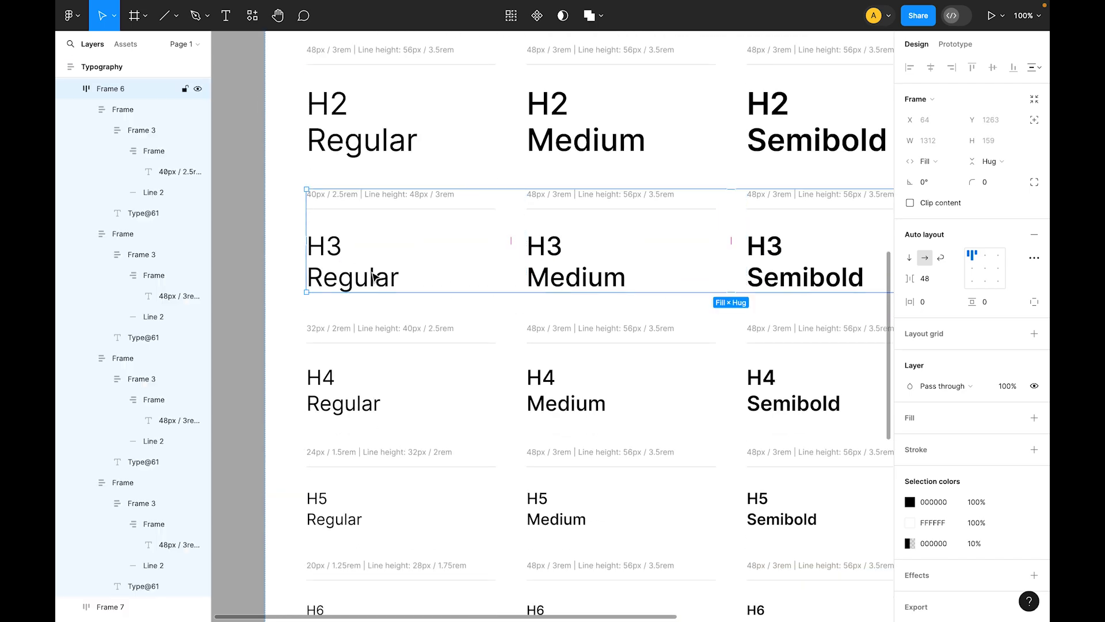
key("ctrl+slash")
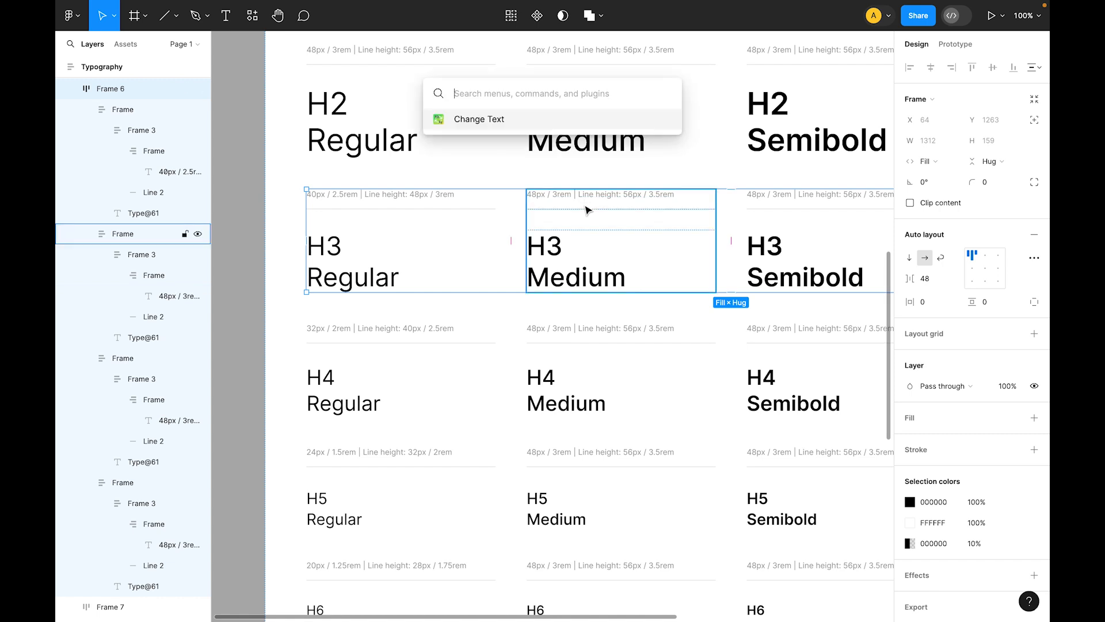
key("Return")
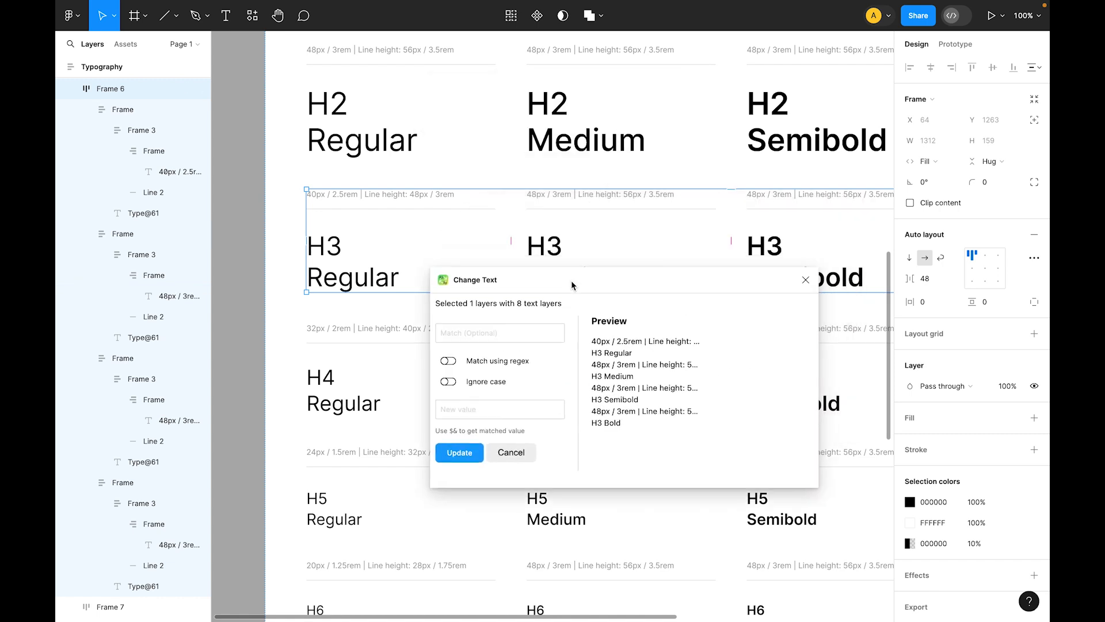
double_click(627, 195)
key("ctrl+c")
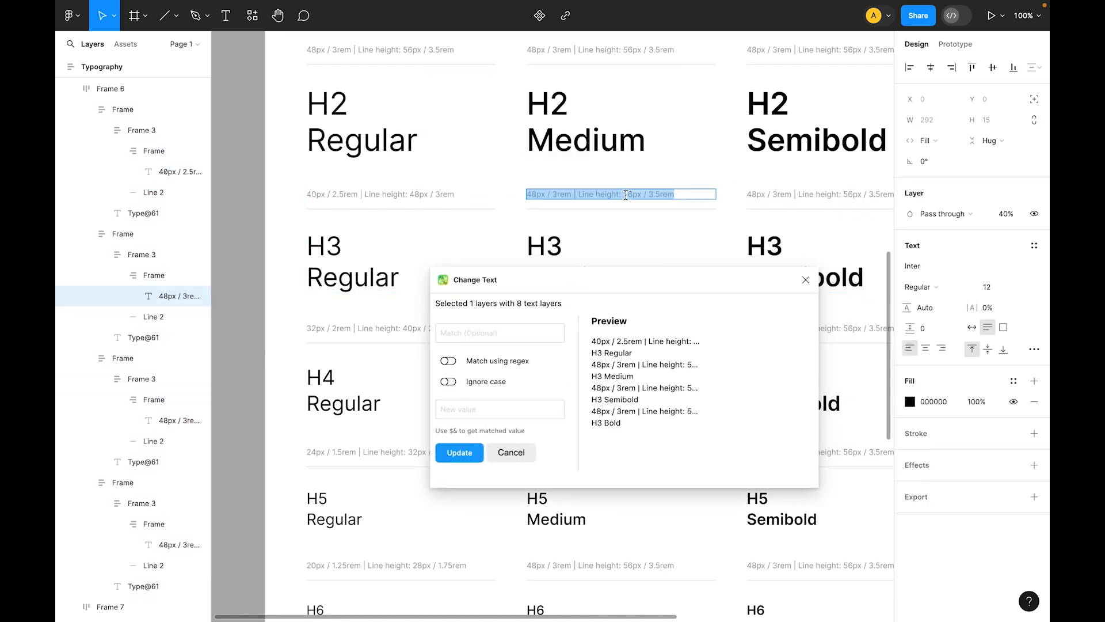
left_click(500, 334)
key("ctrl+v")
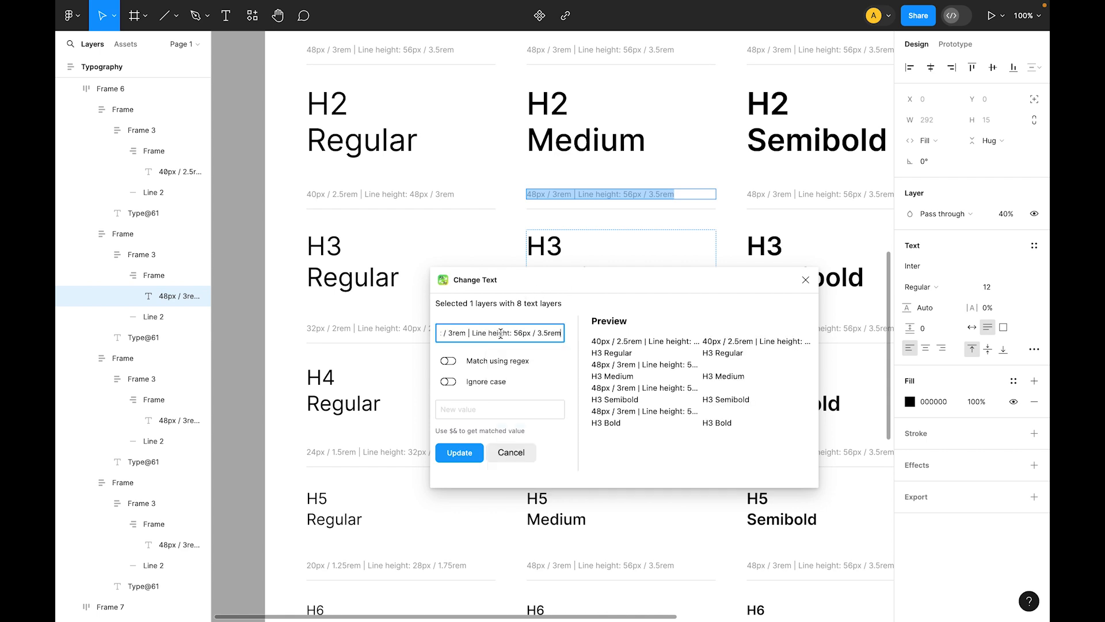
- Replace the matched H3 captions with the H3 Regular caption "40px / 2.5rem | Line height: 48px / 3rem"
left_click(365, 196)
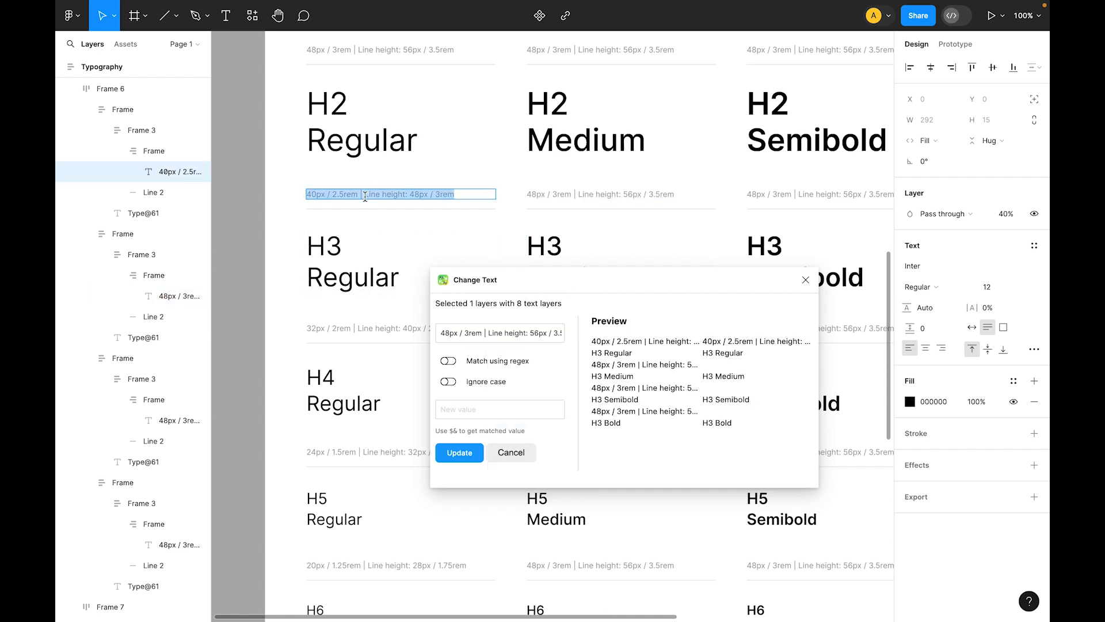
left_click(484, 410)
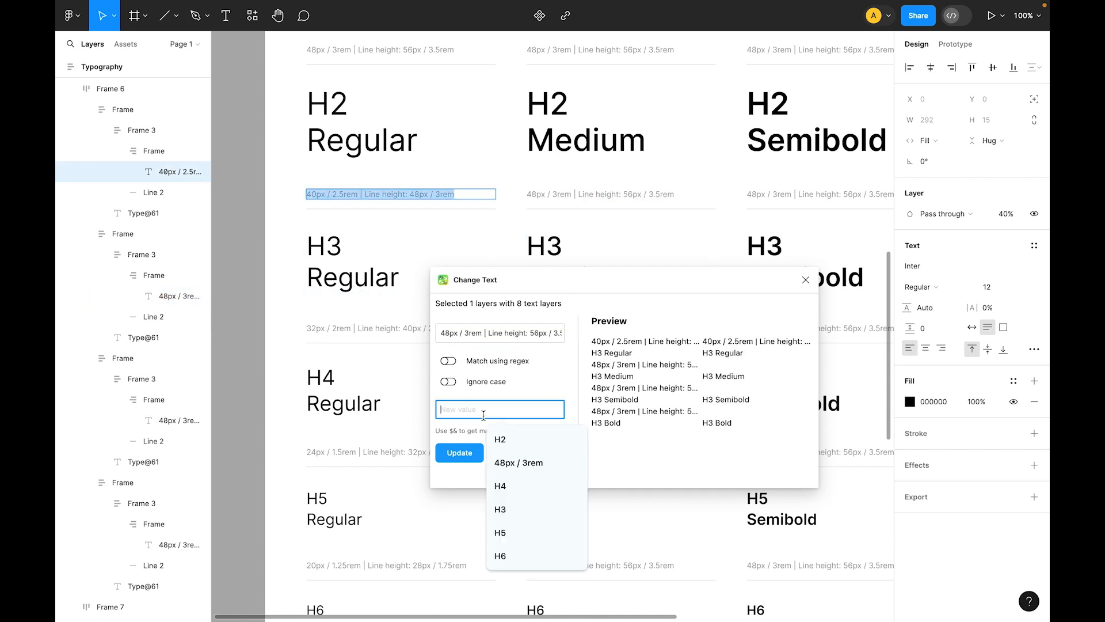
type("40px / 2.5rem | Line height: 48px / 3rem")
left_click(455, 453)
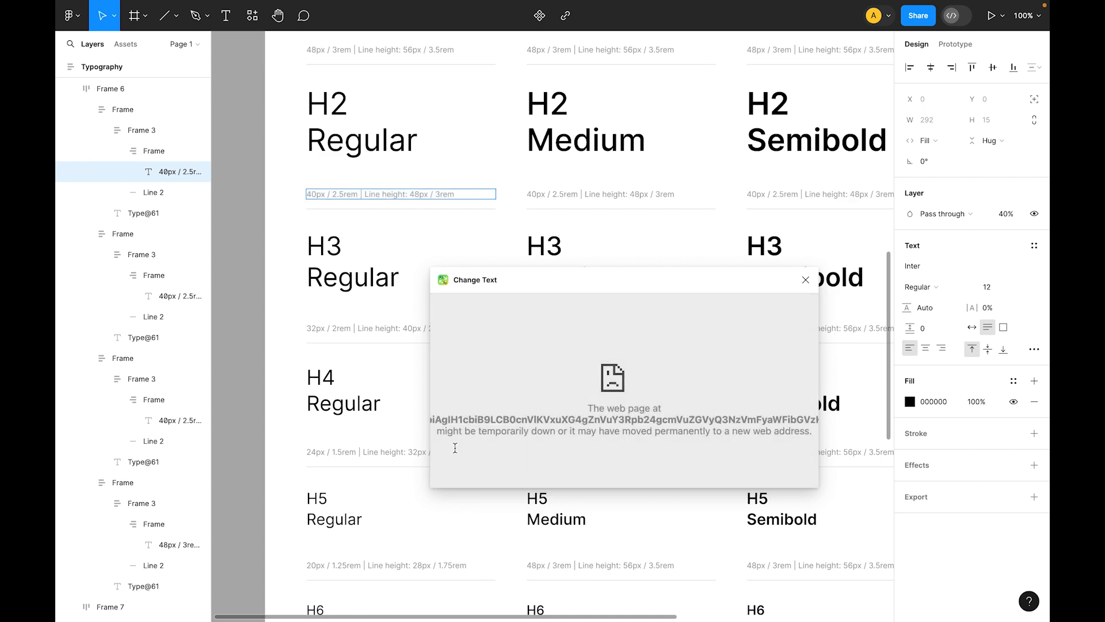
scroll(644, 301, "down", 4)
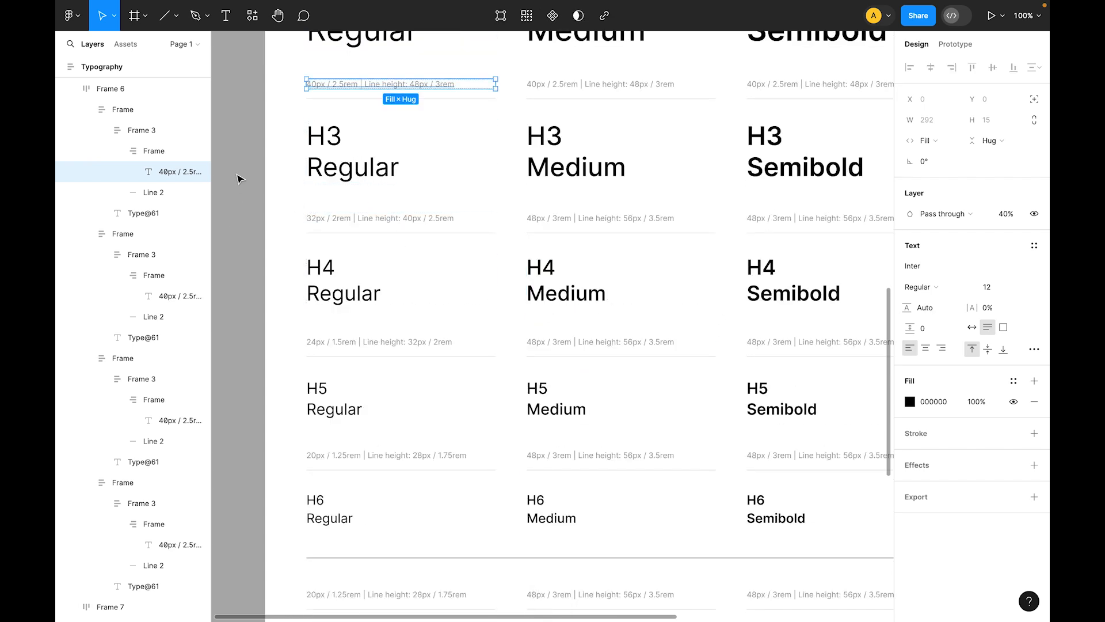
left_click(220, 166)
- Run Change Text on the H4 row with the H4 Medium caption "48px / 3rem | Line height: 56px / 3.5rem" as the match text
scroll(538, 220, "up", 1)
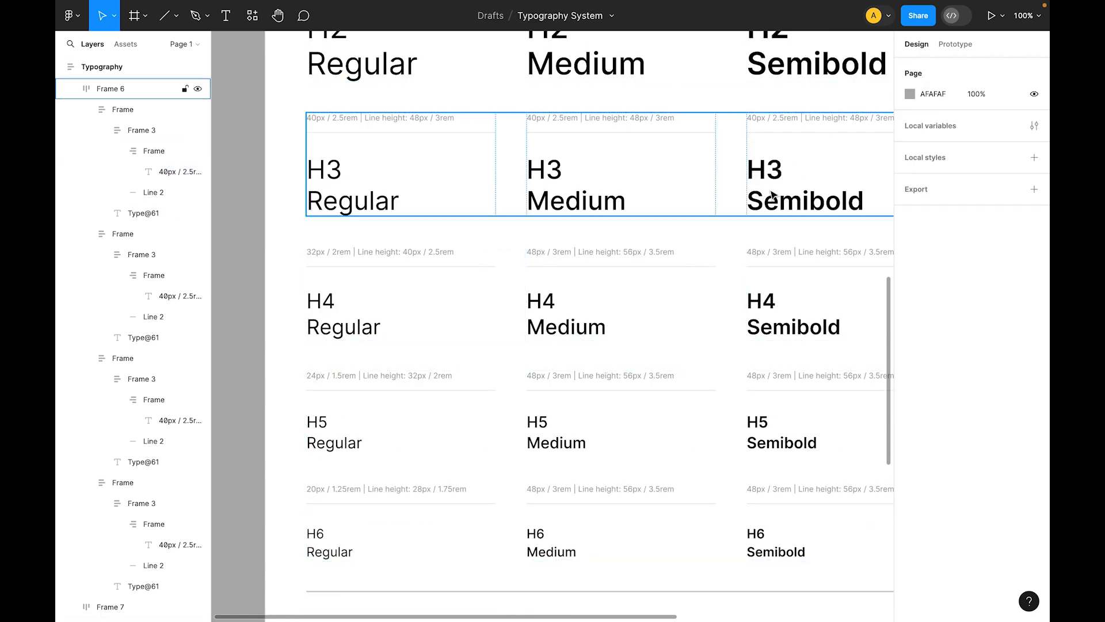
scroll(731, 202, "down", 1)
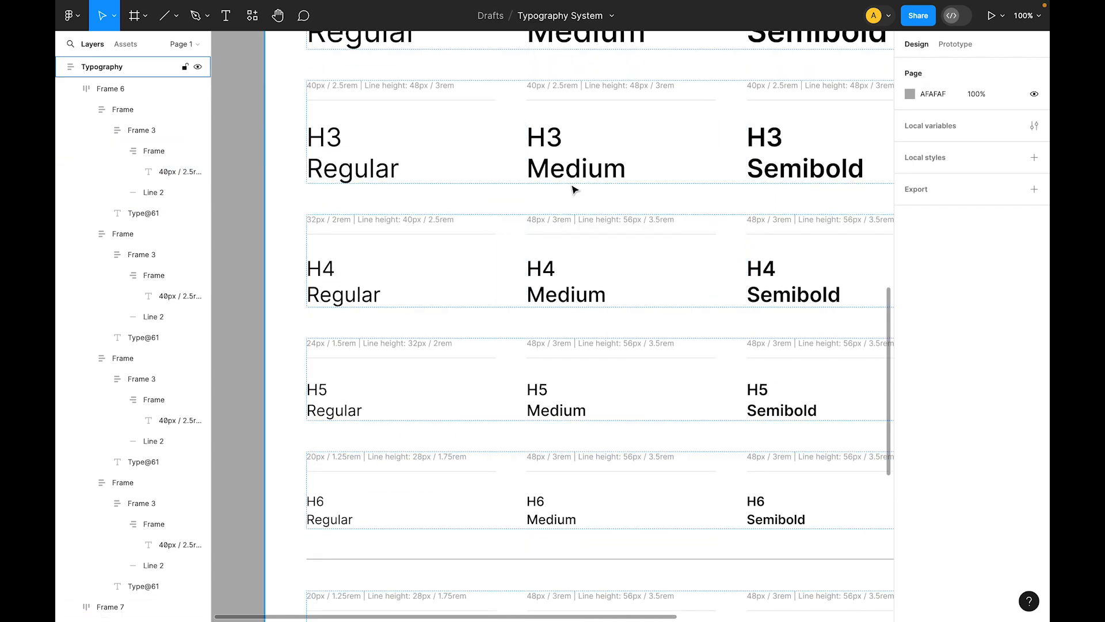
left_click(559, 265)
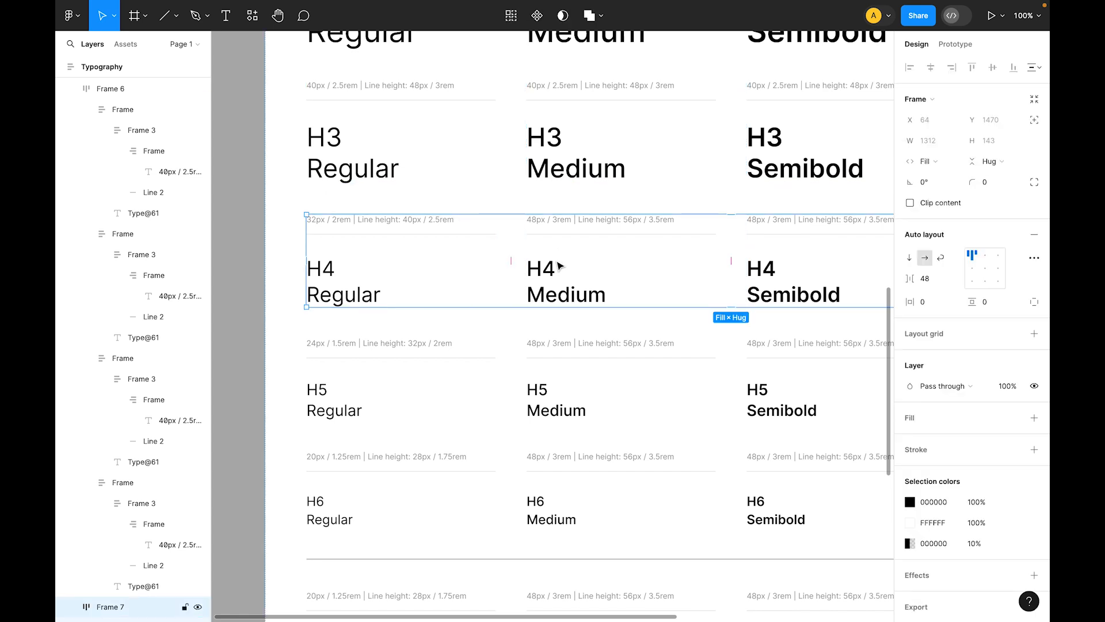
key("ctrl+slash")
key("Return")
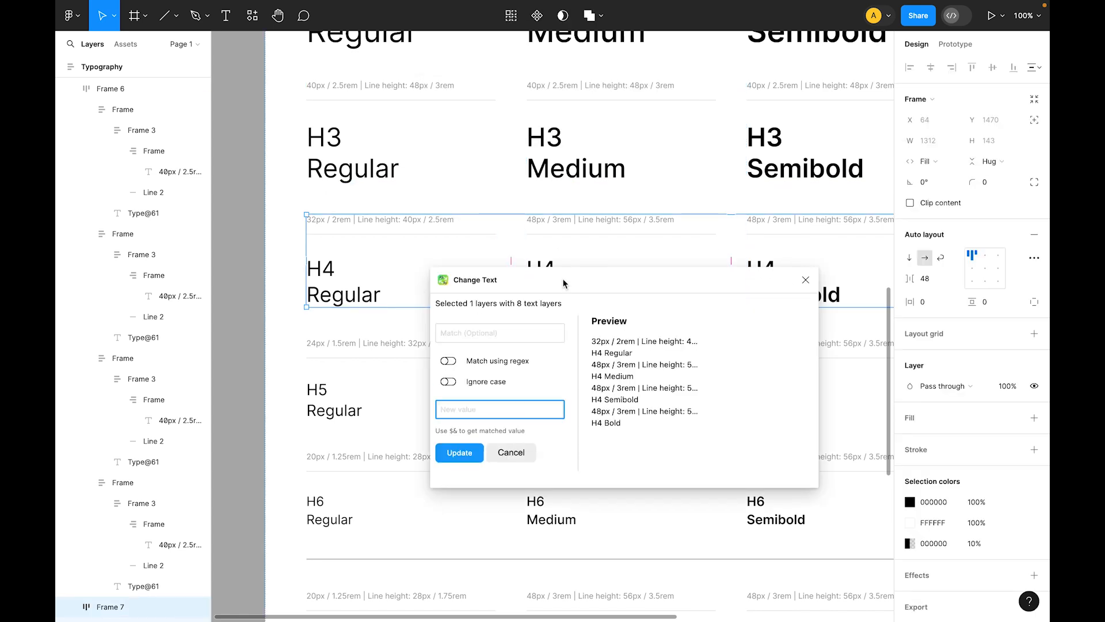
left_click_drag(563, 283, 566, 335)
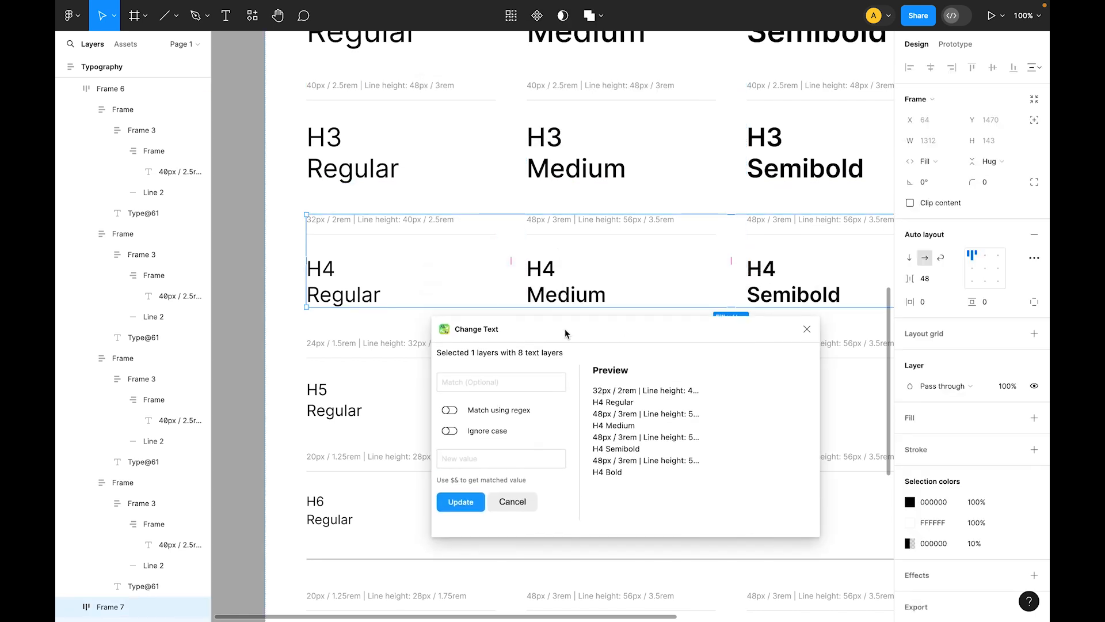
left_click(599, 221)
double_click(598, 221)
key("ctrl+c")
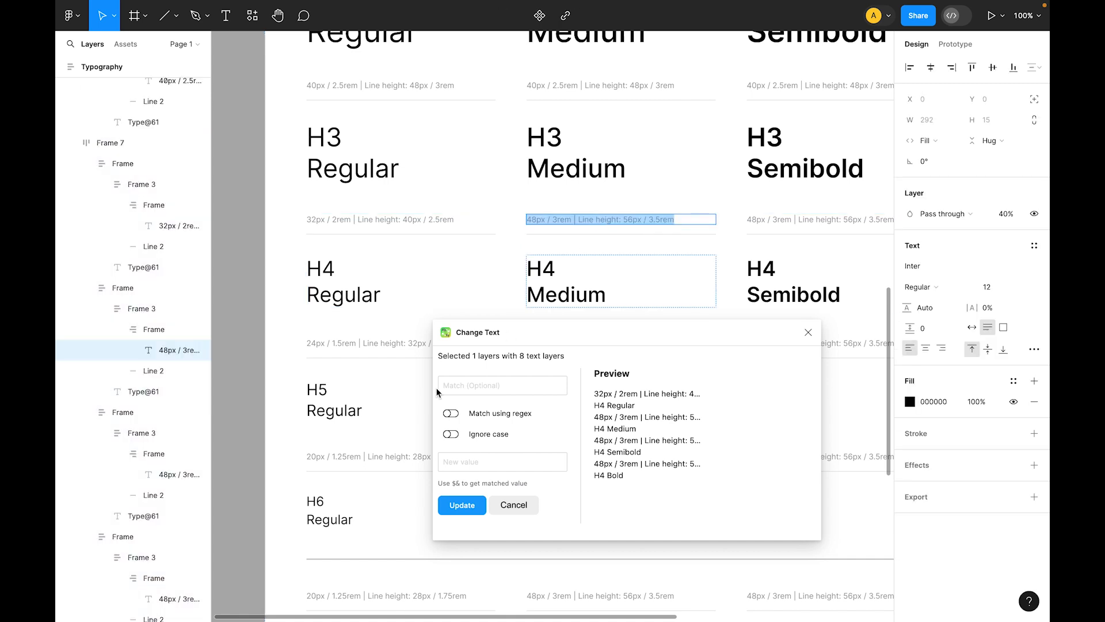
left_click(462, 384)
key("ctrl+v")
- Replace the matched H4 captions with the H4 Regular caption "32px / 2rem | Line height: 40px / 2.5rem"
left_click(348, 219)
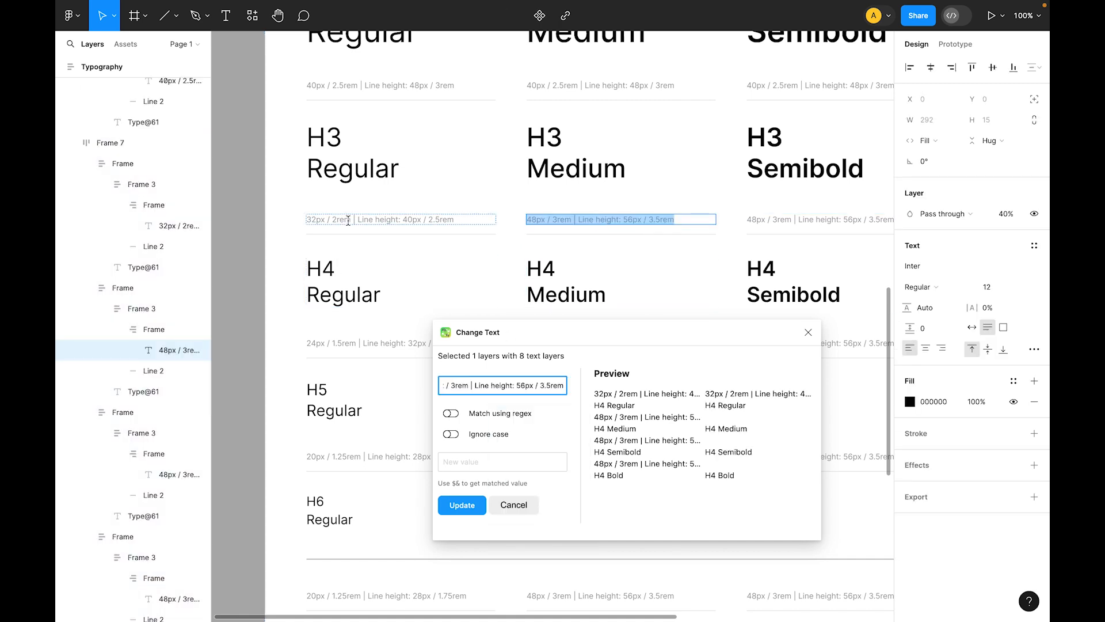
double_click(347, 219)
left_click(464, 462)
type("32px / 2rem | Line height: 40px / 2.5rem")
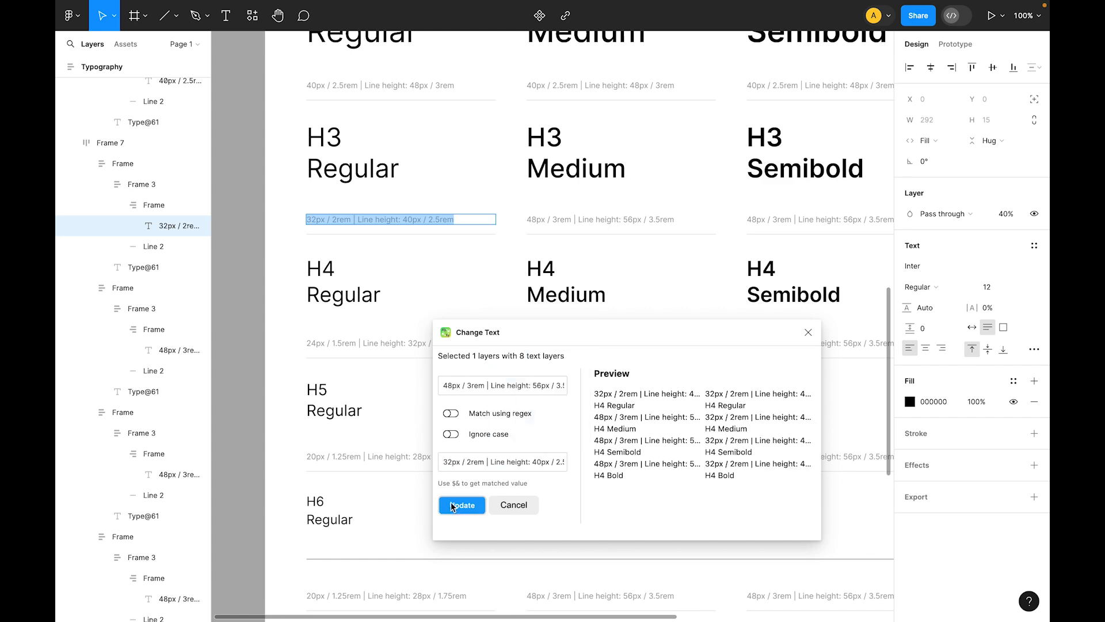
left_click(452, 506)
left_click(253, 268)
- Run Change Text on the H5 row with the H5 Medium caption "48px / 3rem | Line height: 56px / 3.5rem" as the match text
scroll(590, 277, "down", 3)
left_click(590, 276)
key("super+alt+p")
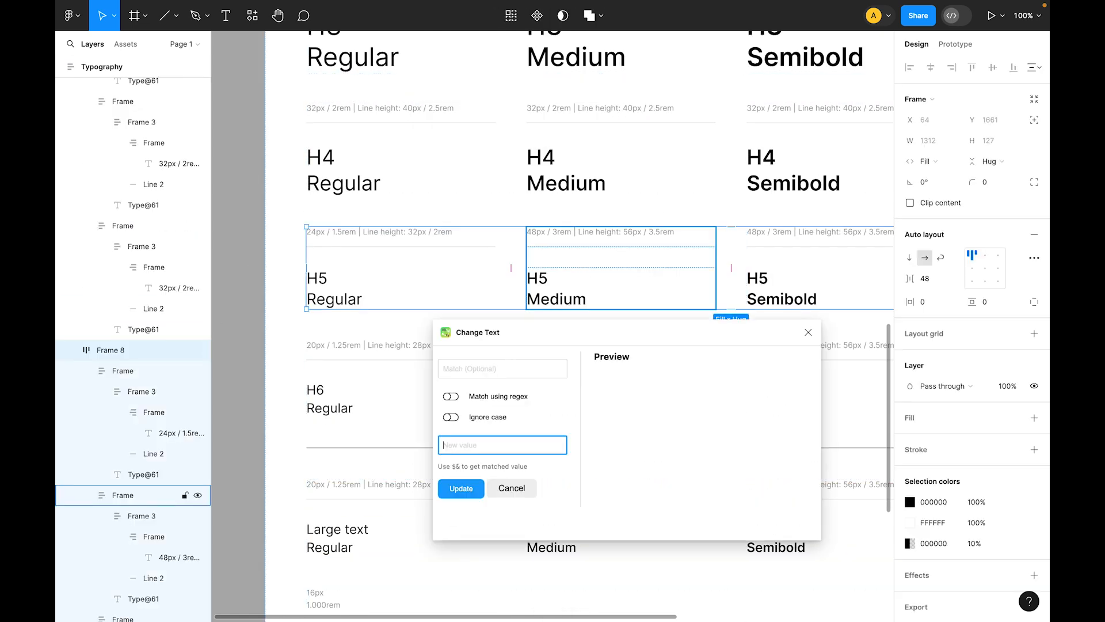
double_click(576, 232)
key("super+c")
left_click(486, 385)
key("super+v")
- Replace the matched H5 captions with the H5 Regular caption "24px / 1.5rem | Line height: 32px / 2rem"
double_click(365, 231)
key("super+v")
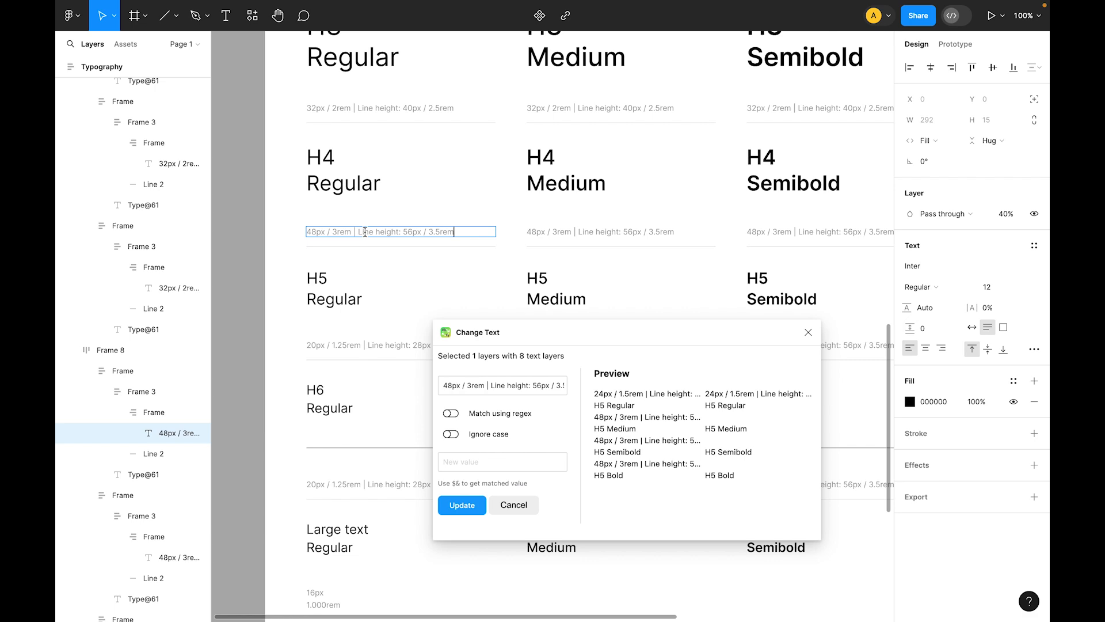
key("super+z")
key("super+c")
left_click(468, 462)
key("super+v")
left_click(467, 507)
left_click(254, 323)
- Run Change Text on the H6 row with the H6 Medium caption "48px / 3rem | Line height: 56px / 3.5rem" as the match text
scroll(254, 323, "down", 1)
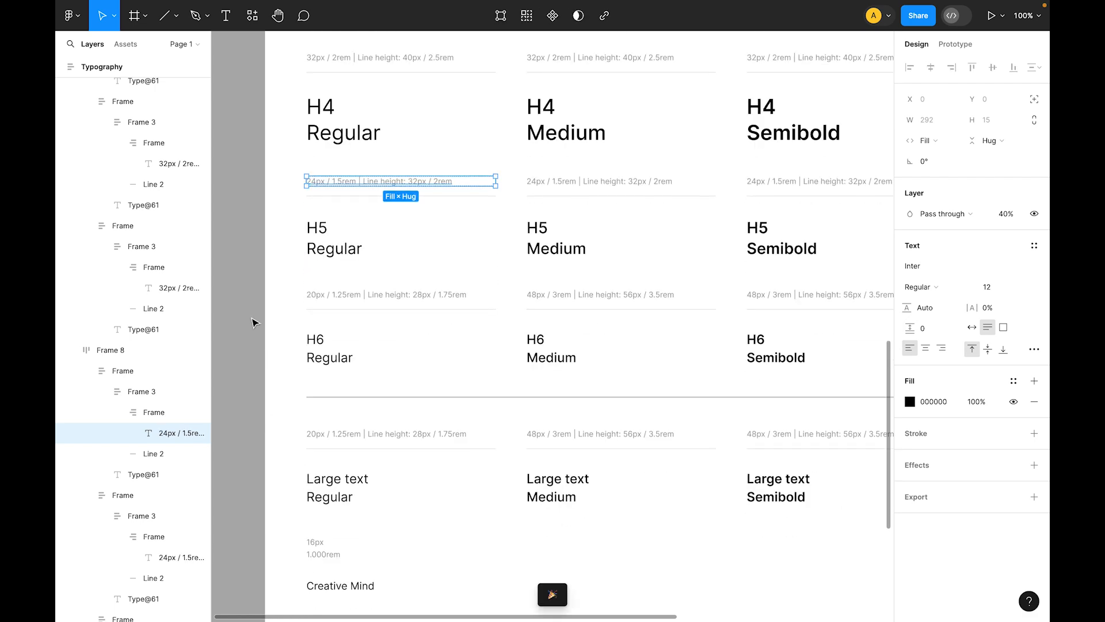
left_click(362, 319)
key("super+slash")
key("Return")
scroll(551, 340, "down", 1)
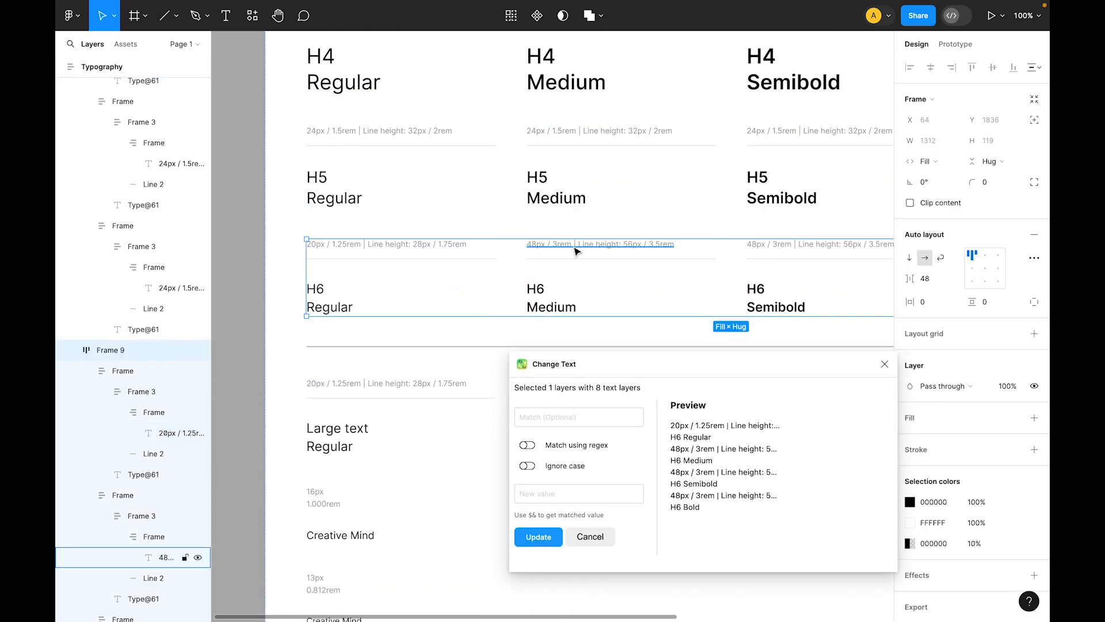
double_click(575, 249)
double_click(576, 249)
left_click(569, 418)
left_click(641, 447)
- Replace the matched H6 captions with the H6 Regular caption "20px / 1.25rem | Line height: 28px / 1.75rem"
double_click(377, 248)
left_click(529, 494)
key("super+v")
left_click(539, 536)
left_click(244, 288)
- Run Change Text on the Large text row with "48px / 3rem | Line height: 56px / 3.5rem" as the match text
scroll(244, 288, "down", 1)
left_click(249, 259)
left_click(357, 379)
key("super+slash")
key("Return")
- Replace the matched Large text captions with the Large text Regular caption "20px / 1.25rem | Line height: 28px / 1.75rem"
left_click(527, 495)
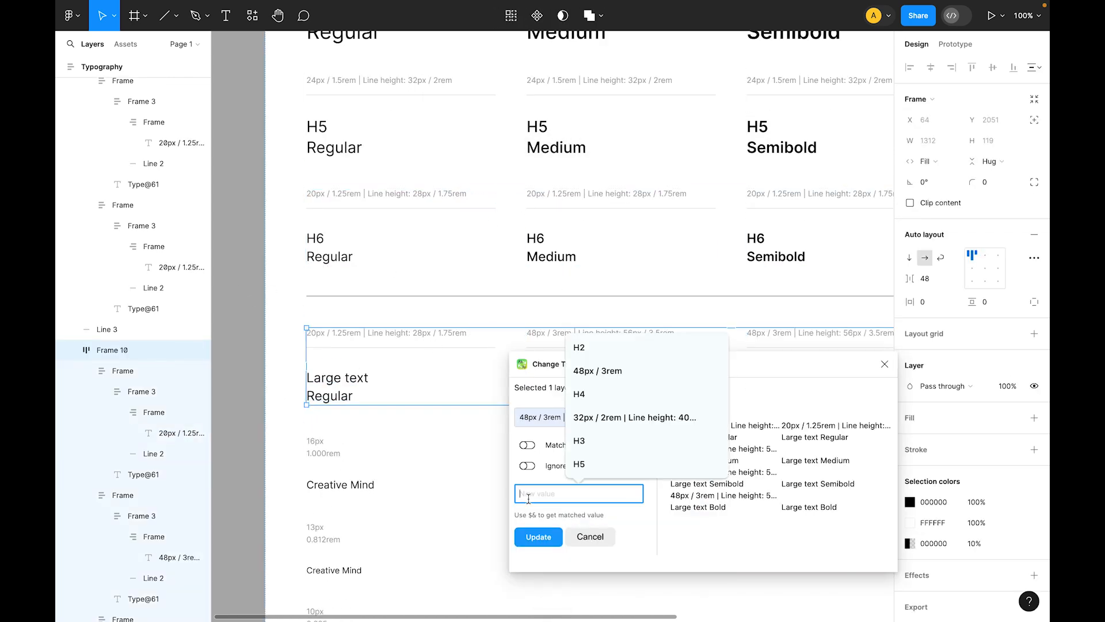
double_click(374, 334)
double_click(374, 334)
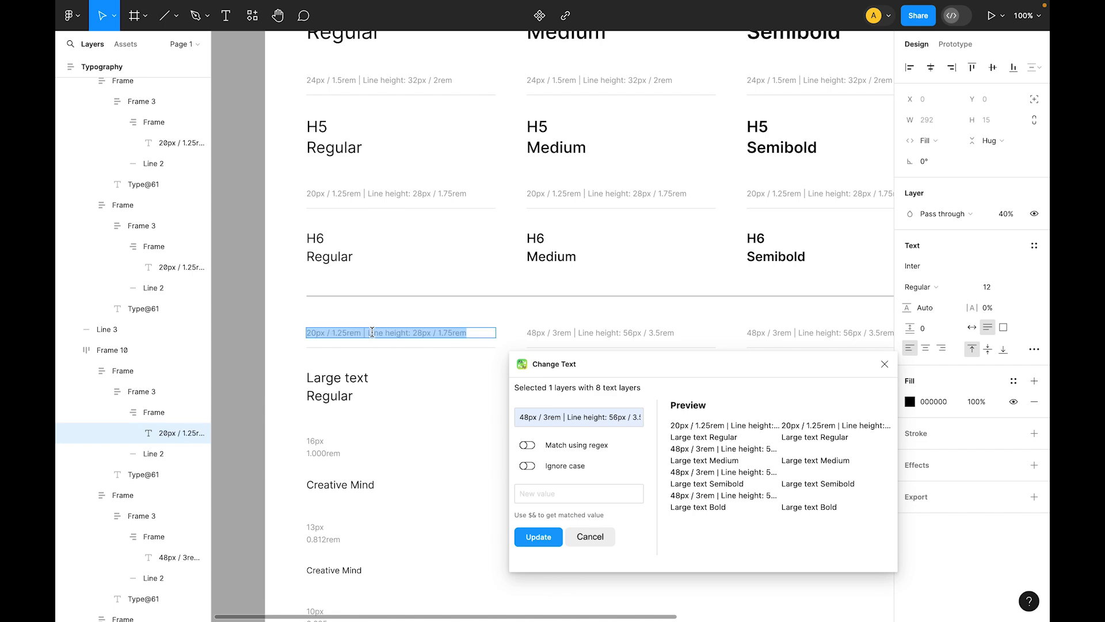
left_click(547, 491)
key("super+v")
left_click(539, 536)
left_click(246, 347)
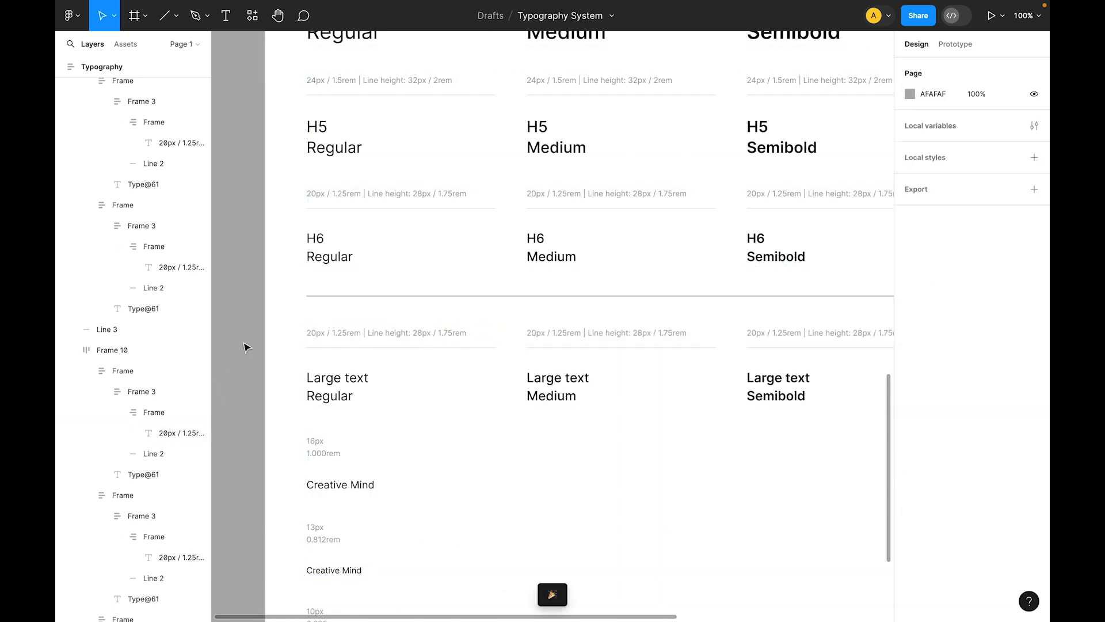
- Examine the heading and Large text captions across all weights and the placeholder size rows beneath them
scroll(247, 348, "down", 2)
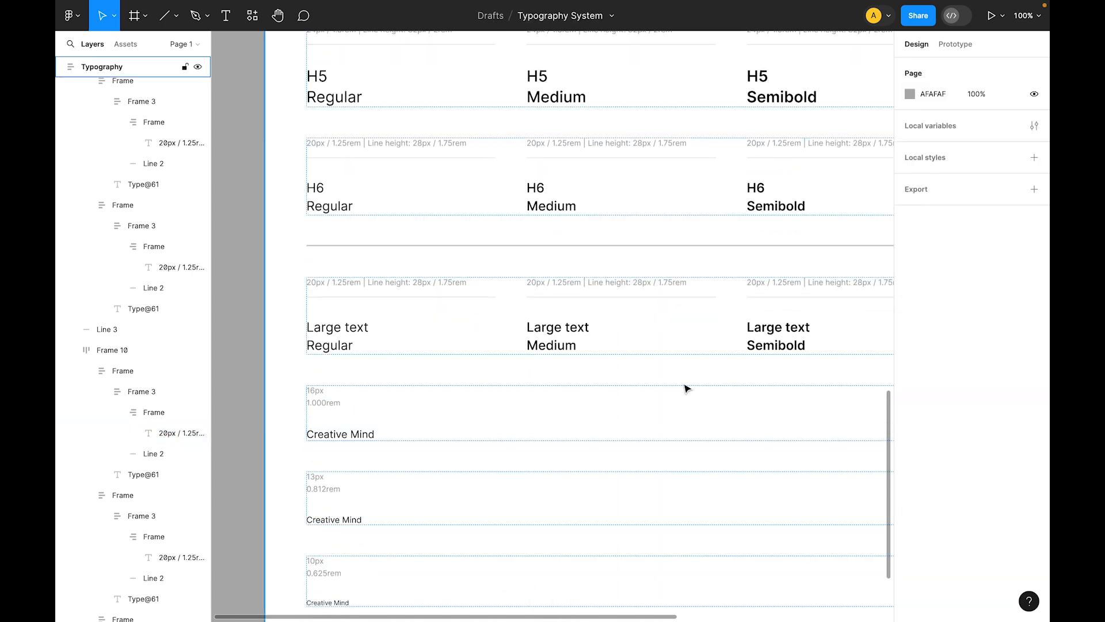
key("minus")
key("shift+0")
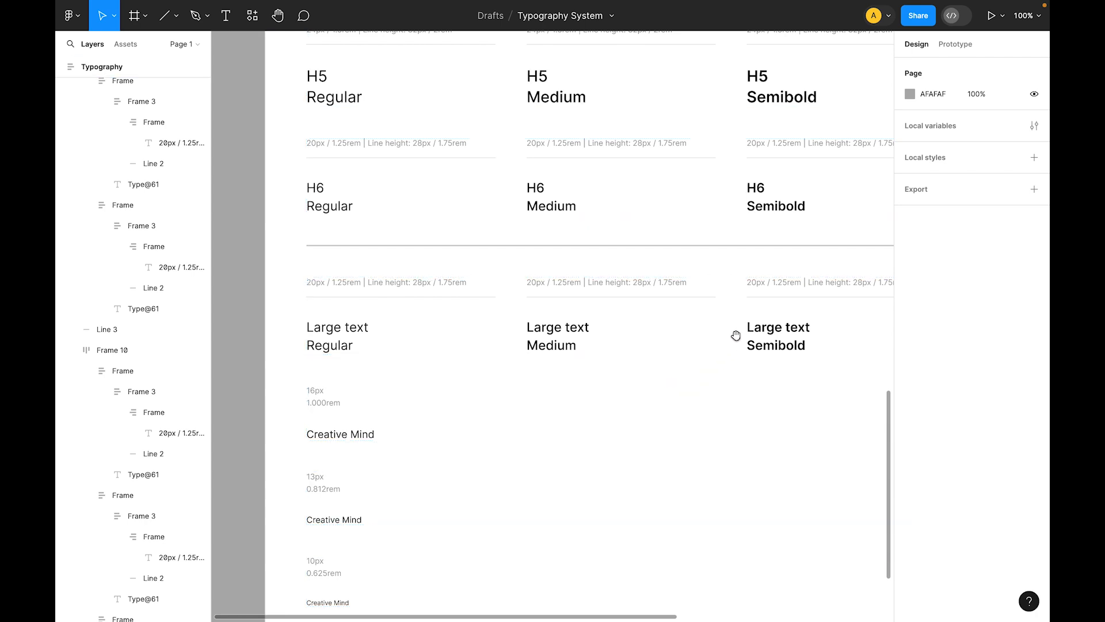
left_click_drag(736, 338, 561, 311)
left_click(702, 309)
key("super+minus")
key("super+equal")
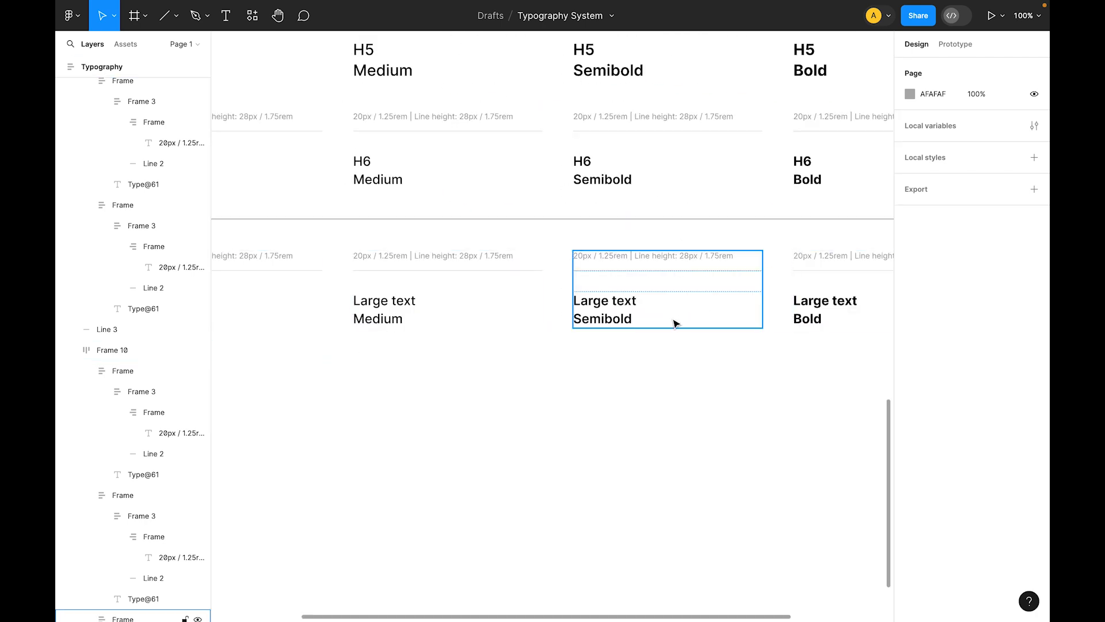
key("super+minus")
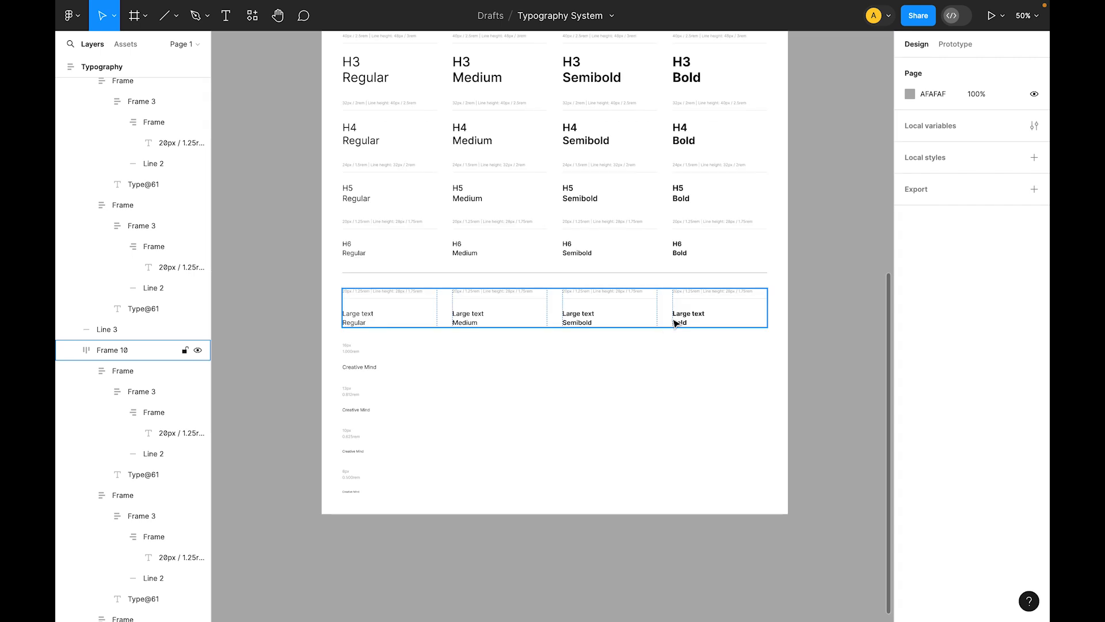
left_click(453, 369)
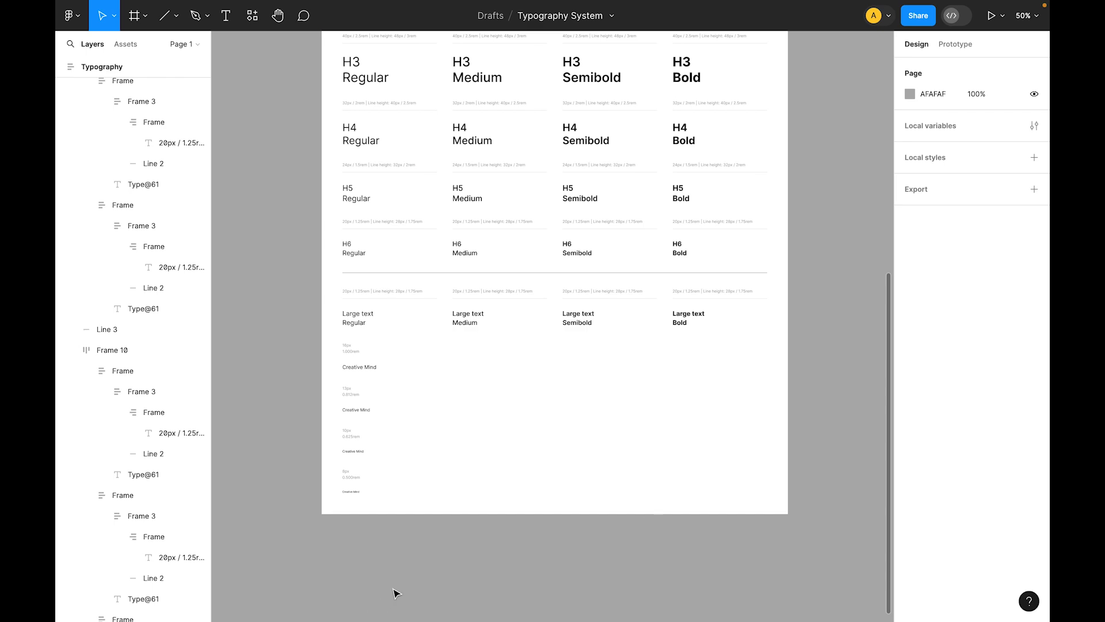
left_click(467, 345)
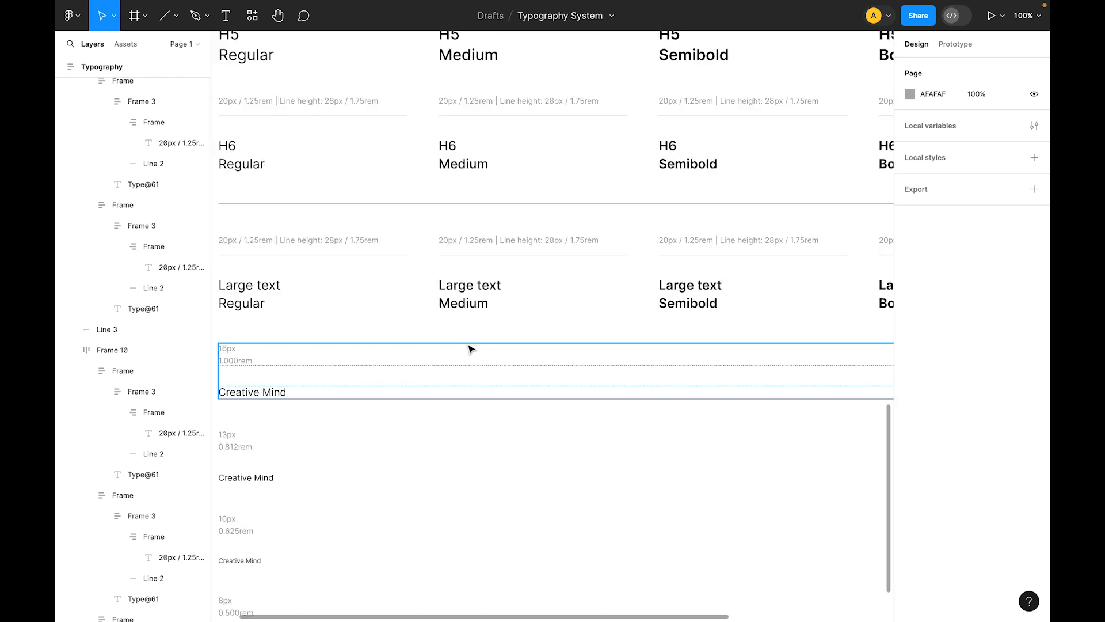
left_click(468, 348, "alt")
- Duplicate the Large text row with all four weights directly beneath the original
left_click(426, 316)
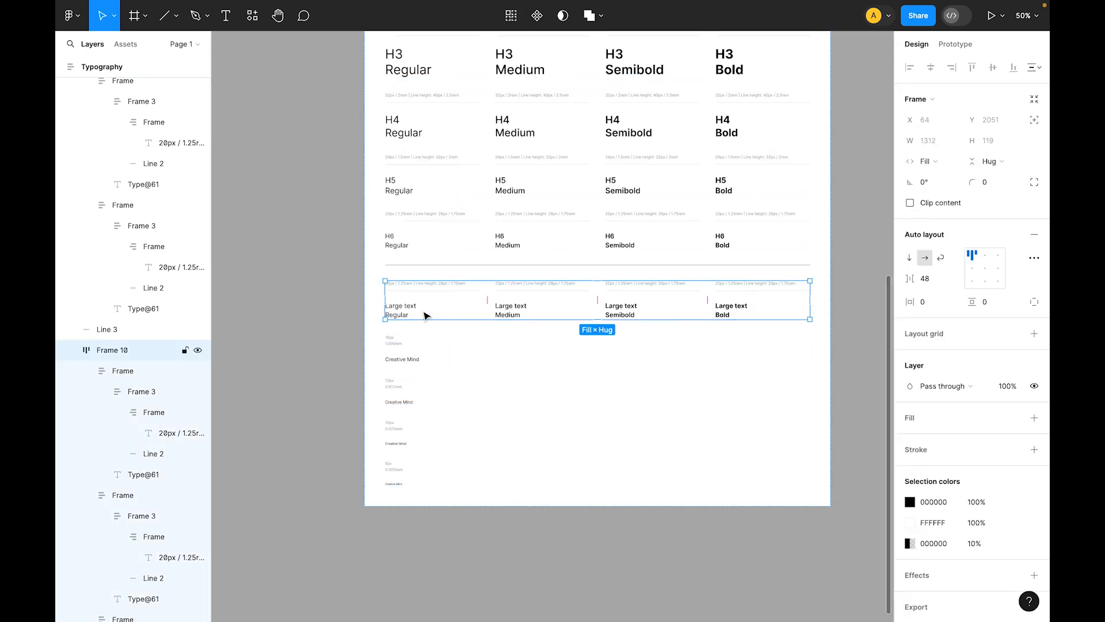
key("ctrl+d")
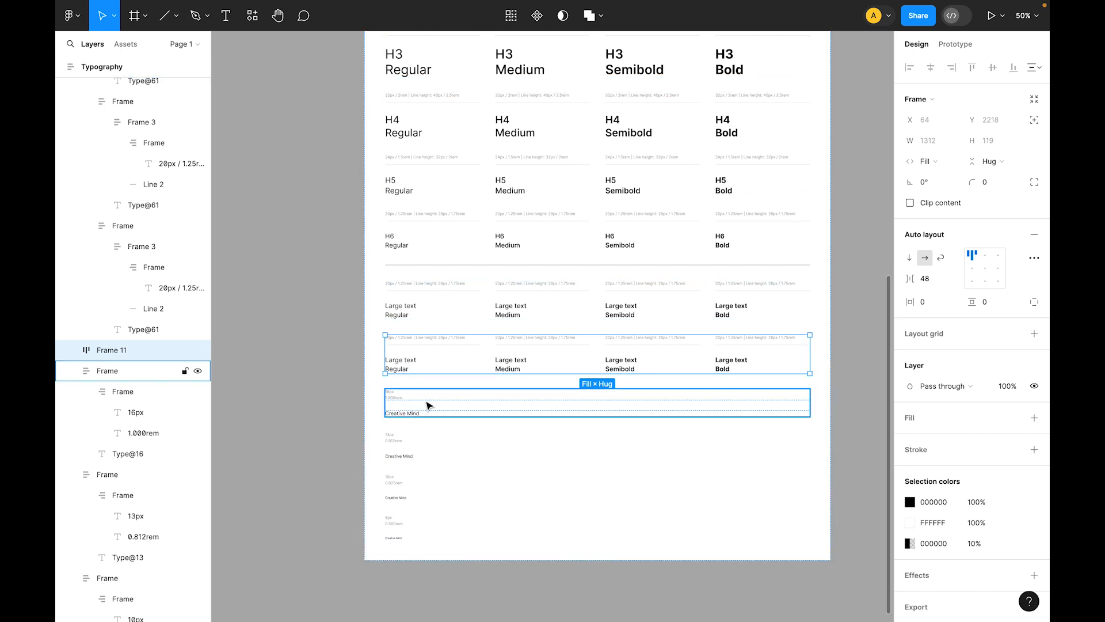
key("ctrl+equal")
key("ctrl+minus")
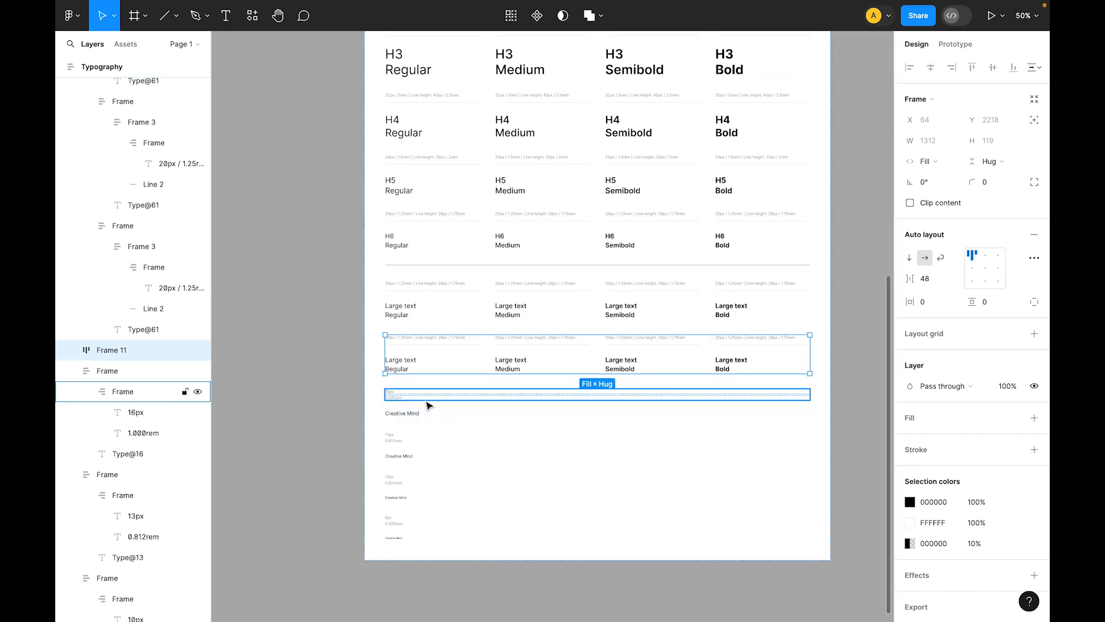
- Use Change Text to replace "Large text" with "Medium text" in all labels of the duplicated row
key("ctrl+slash")
key("Return")
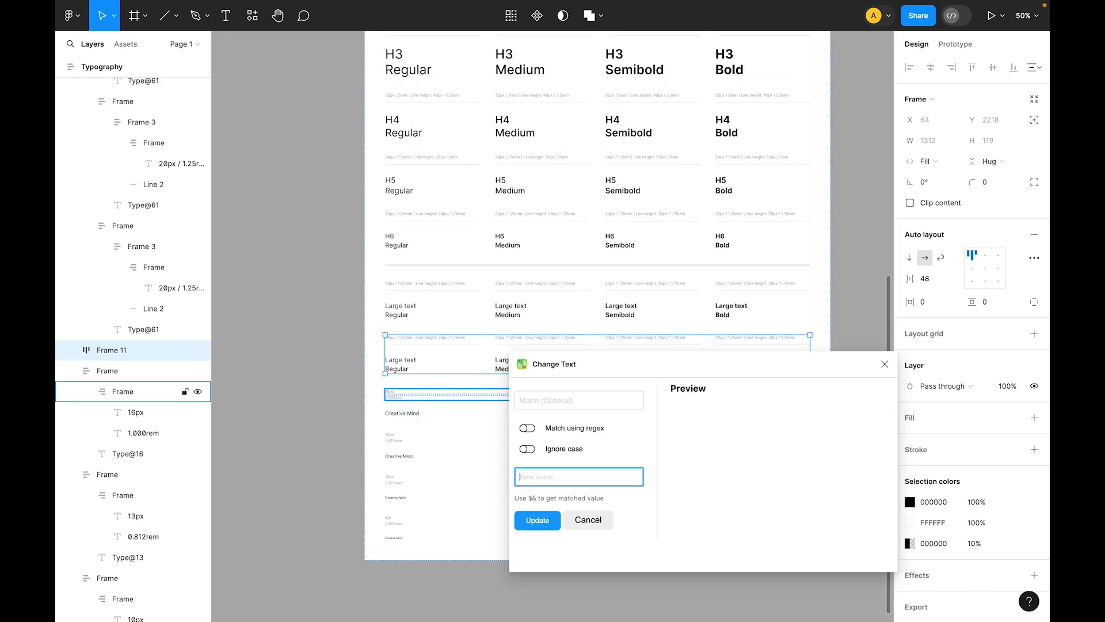
left_click(543, 412)
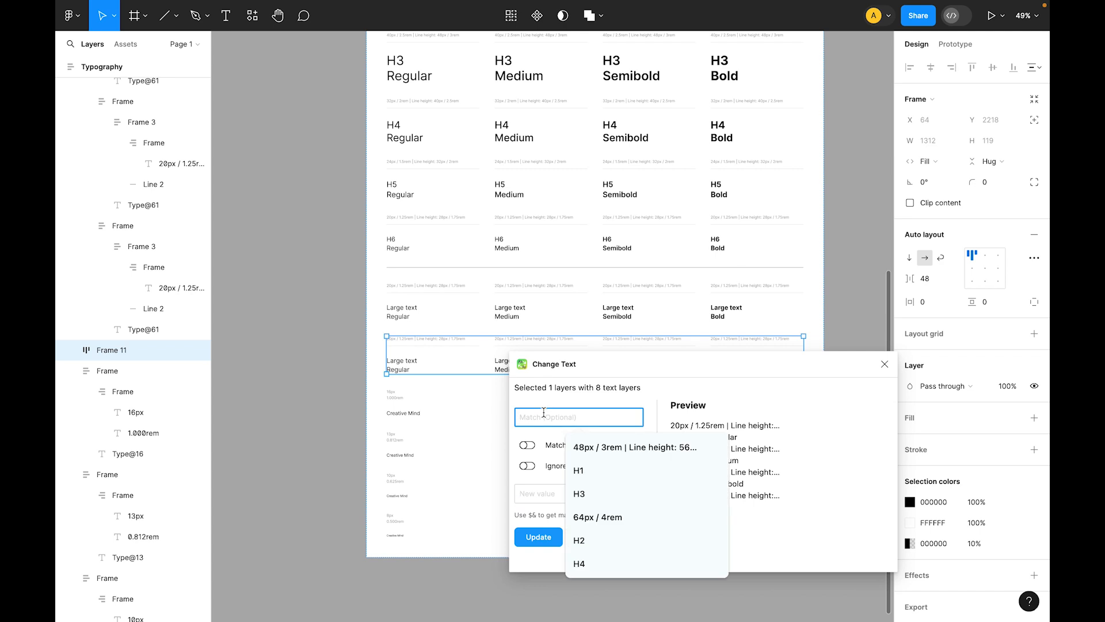
type("Large text")
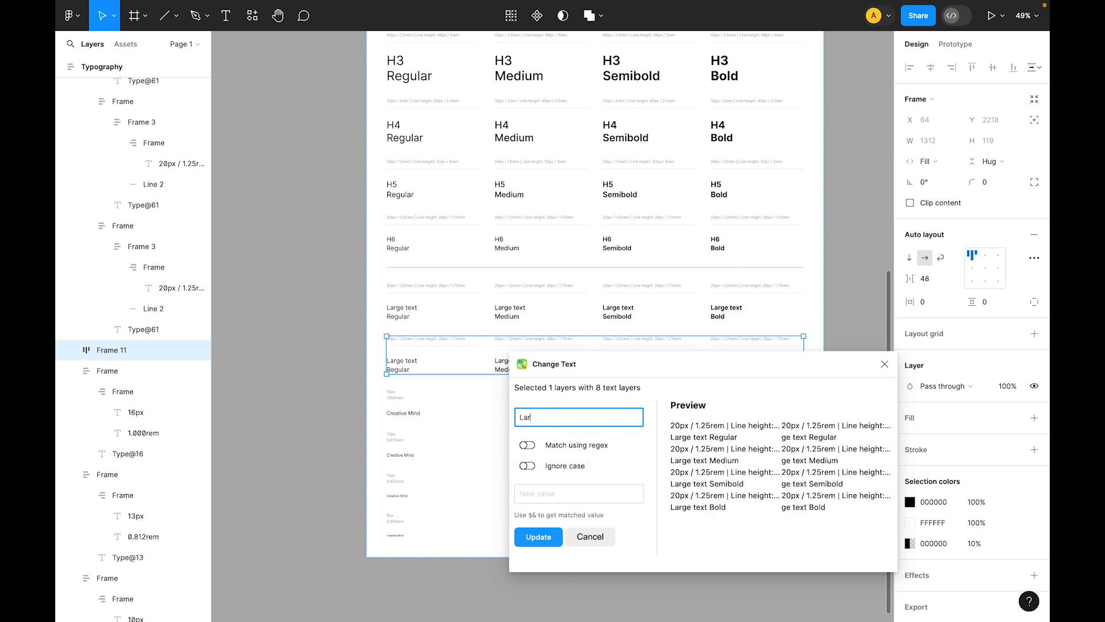
key("Tab")
key("Tab")
key("Tab")
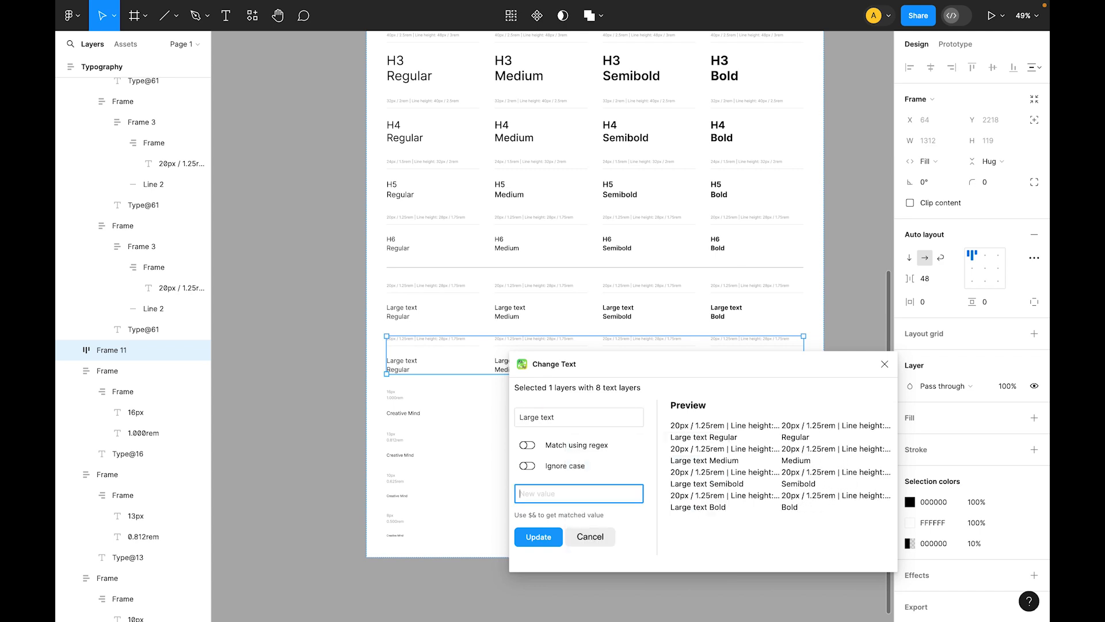
type("Med")
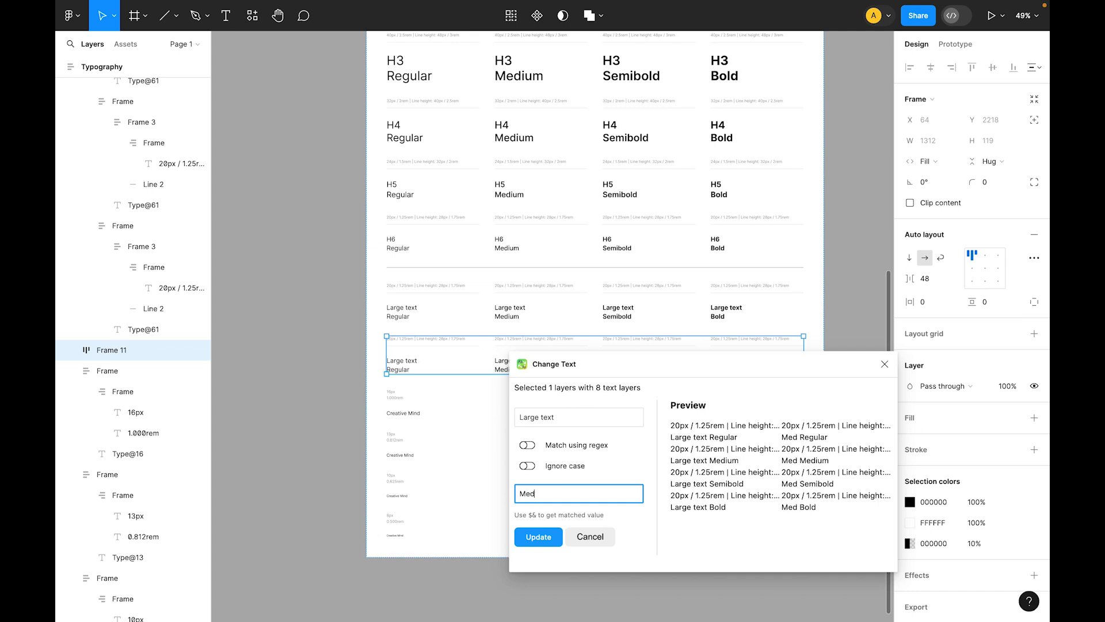
type("ium text")
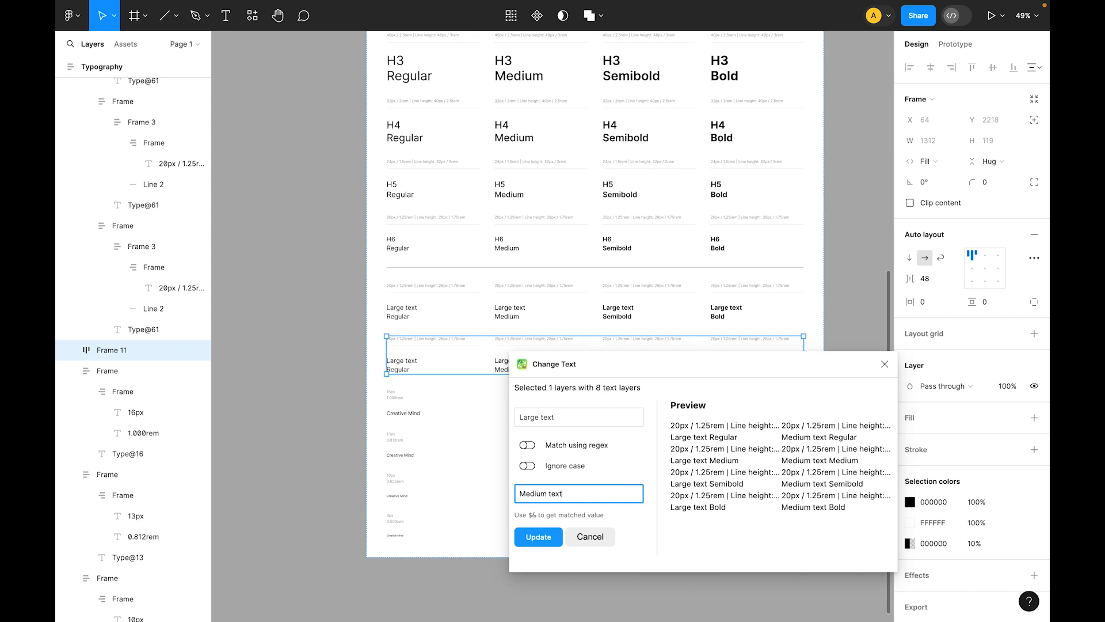
key("Return")
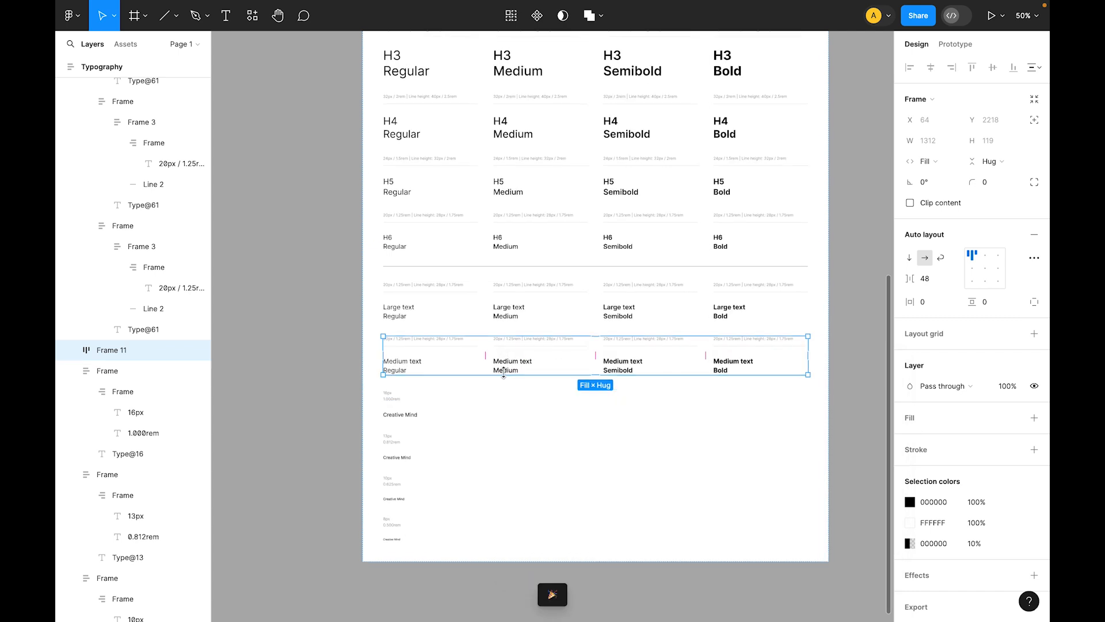
- Run Change Text on the Medium text row with "20px / 1.25rem | Line height: 28px / 1.75rem" as the match text
key("shift+0")
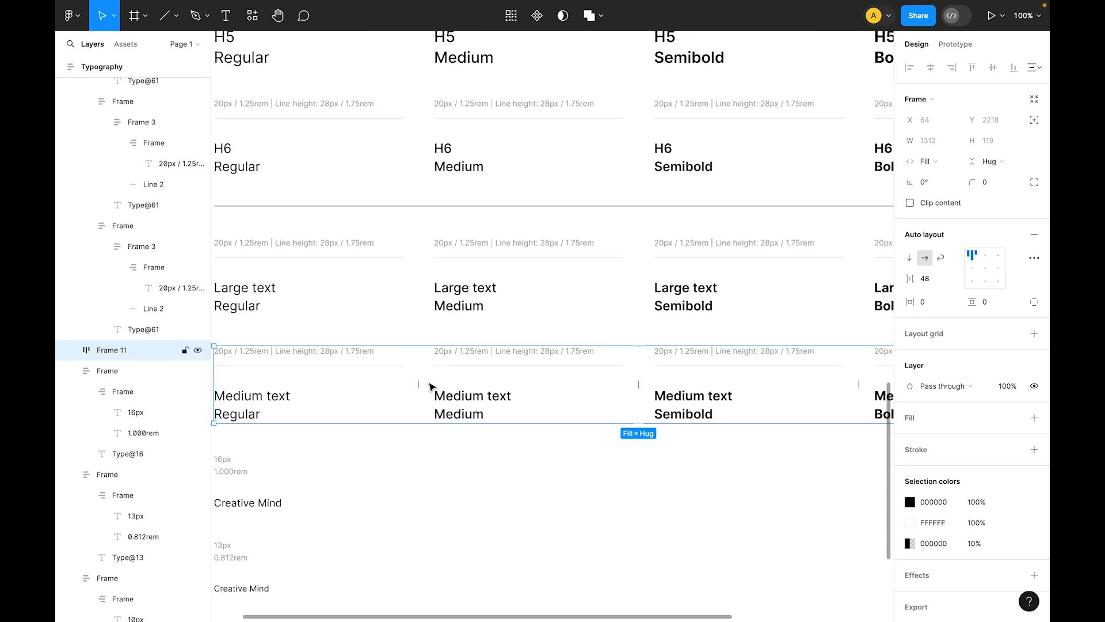
scroll(441, 385, "down", 2)
scroll(440, 385, "left", 2)
key("super+slash")
key("Return")
left_click(553, 425)
type("20")
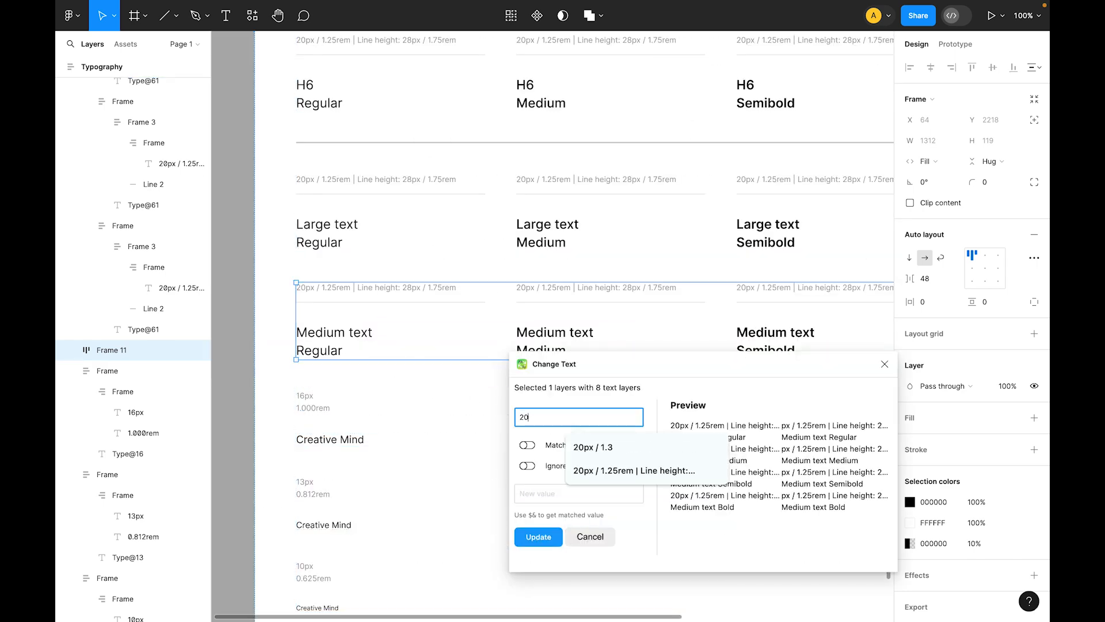
left_click(670, 472)
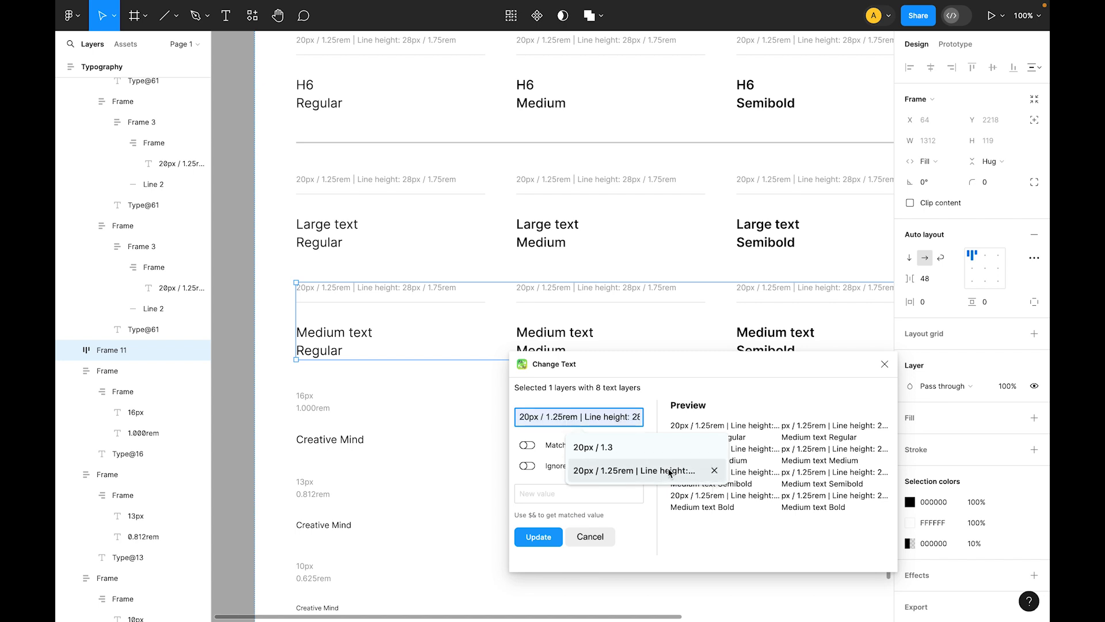
- Enter "18px / 1.125rem" as the replacement value, calculating 18/16 in the system search for the rem size
left_click(541, 498)
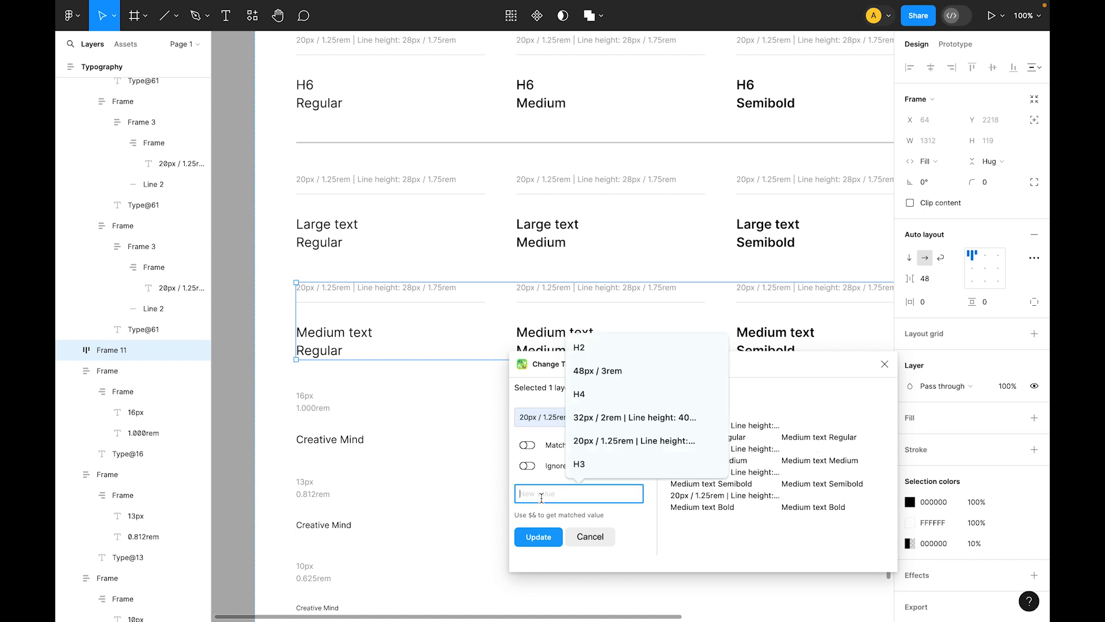
type("1")
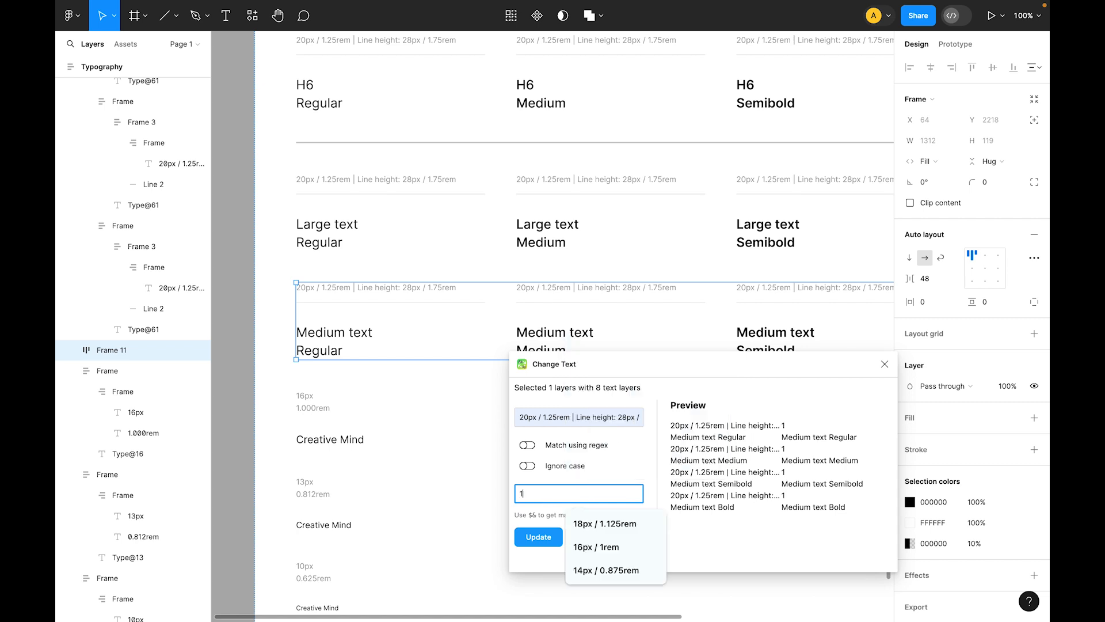
type("8px /")
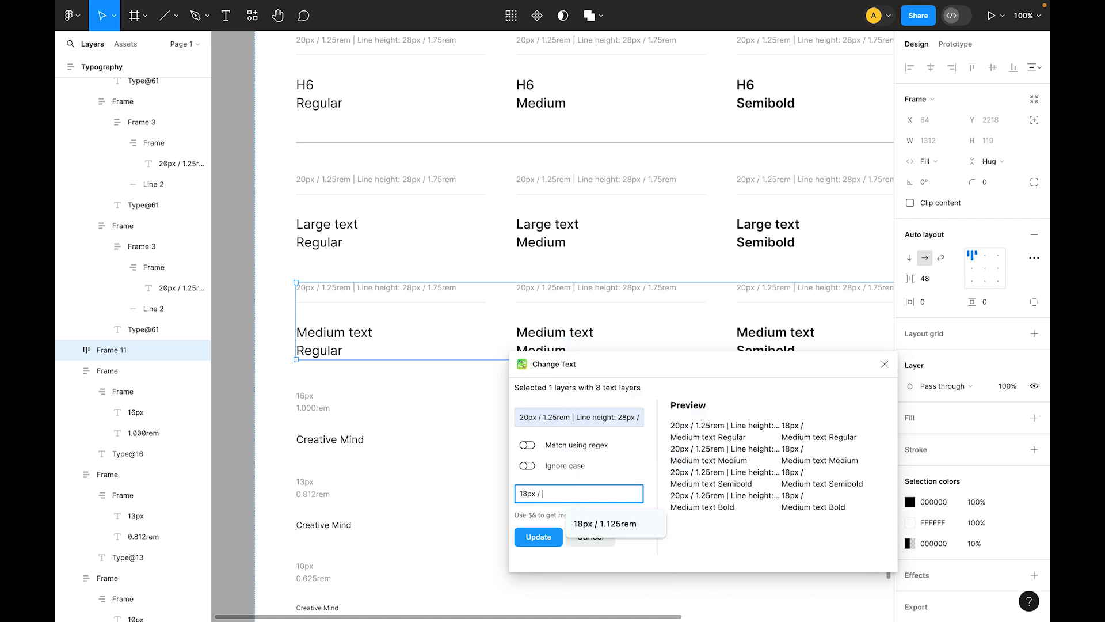
key("super+space")
type("18")
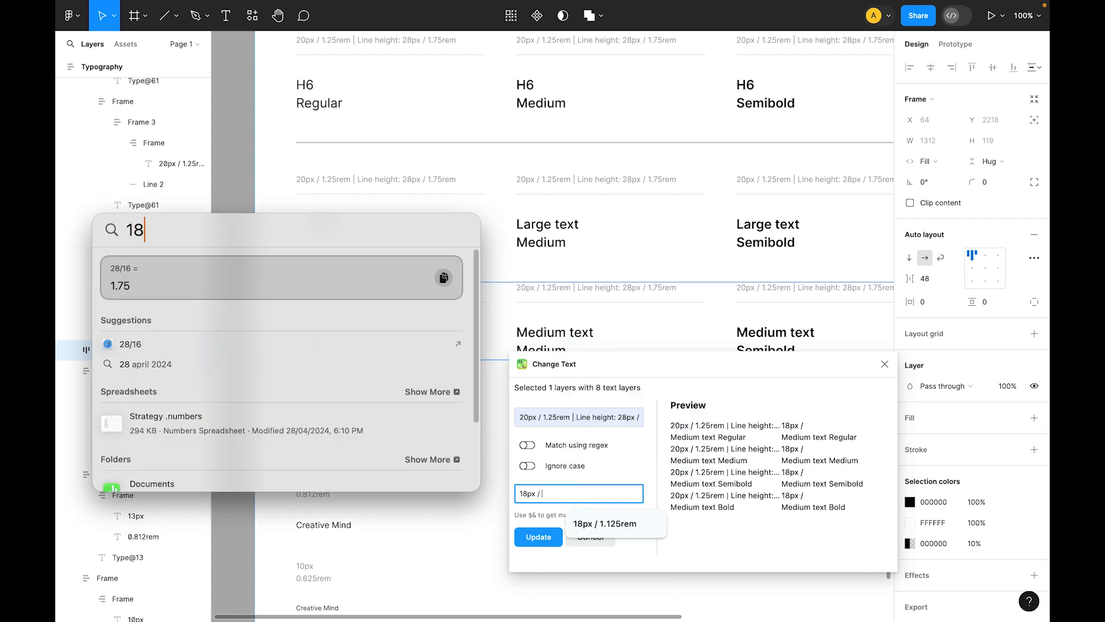
type("/16")
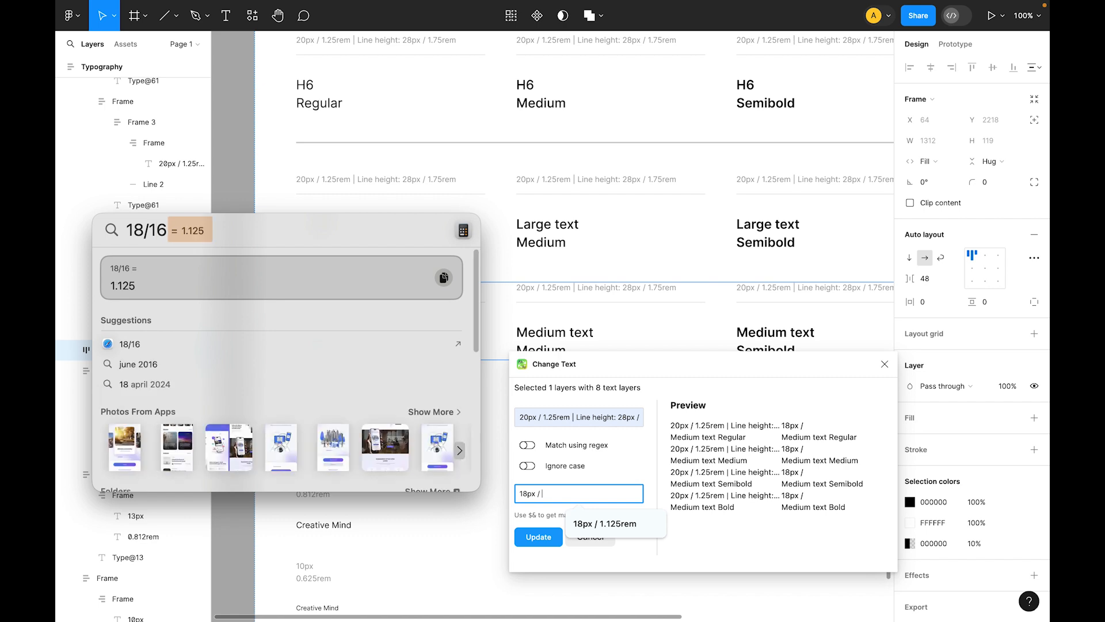
key("Escape")
key("Escape")
type("1.125rem")
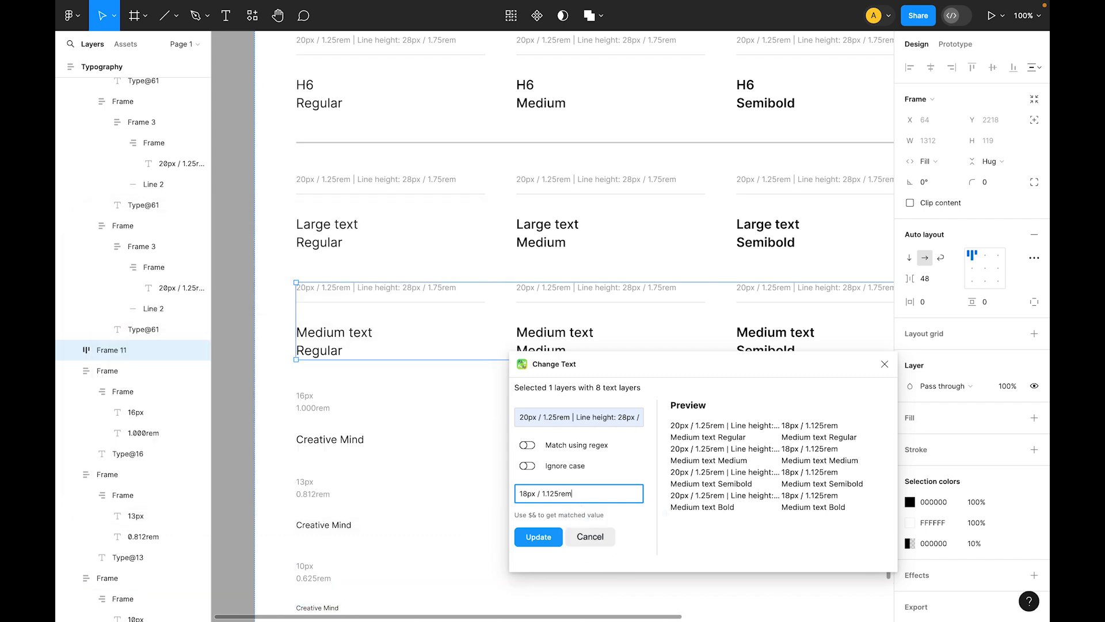
- Extend the replacement caption with " | Line height: 28px"
type(" | Line height: 243px")
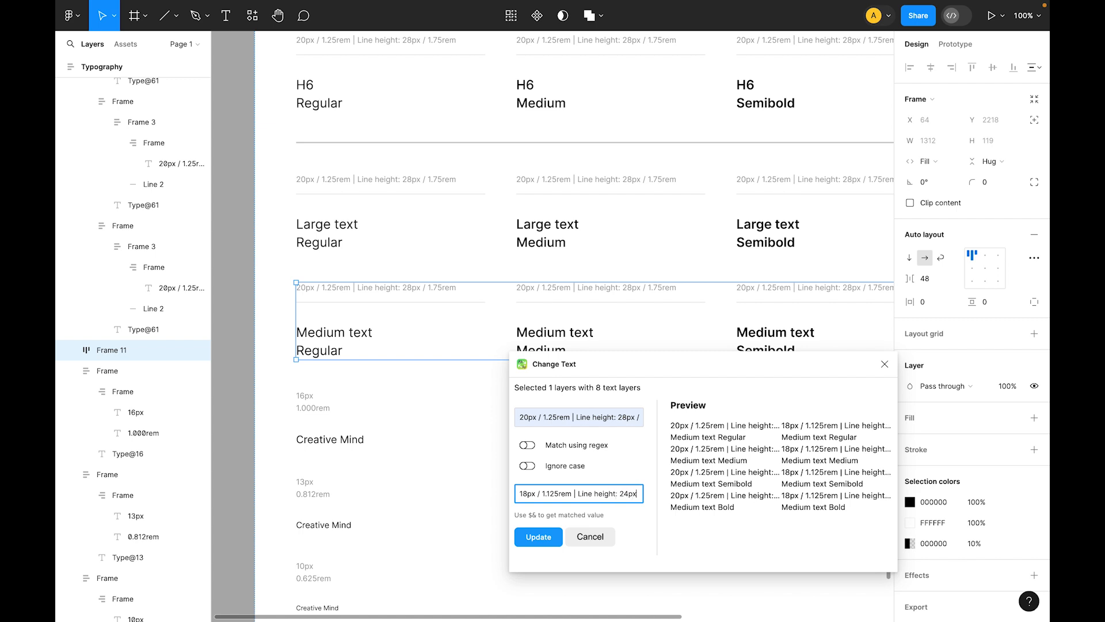
key("BackSpace")
key("BackSpace")
key("BackSpace")
type("3")
type("28")
type("px")
- Calculate 28/16 in the system search for the line height's rem value
key("super+space")
type("28")
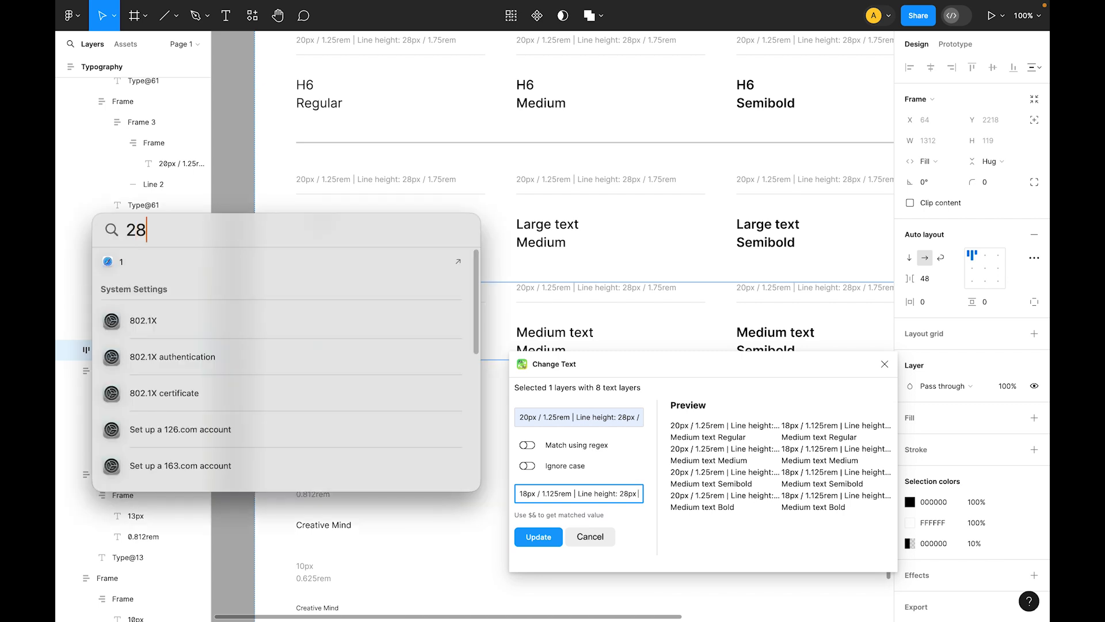
type("/15")
key("BackSpace")
type("6")
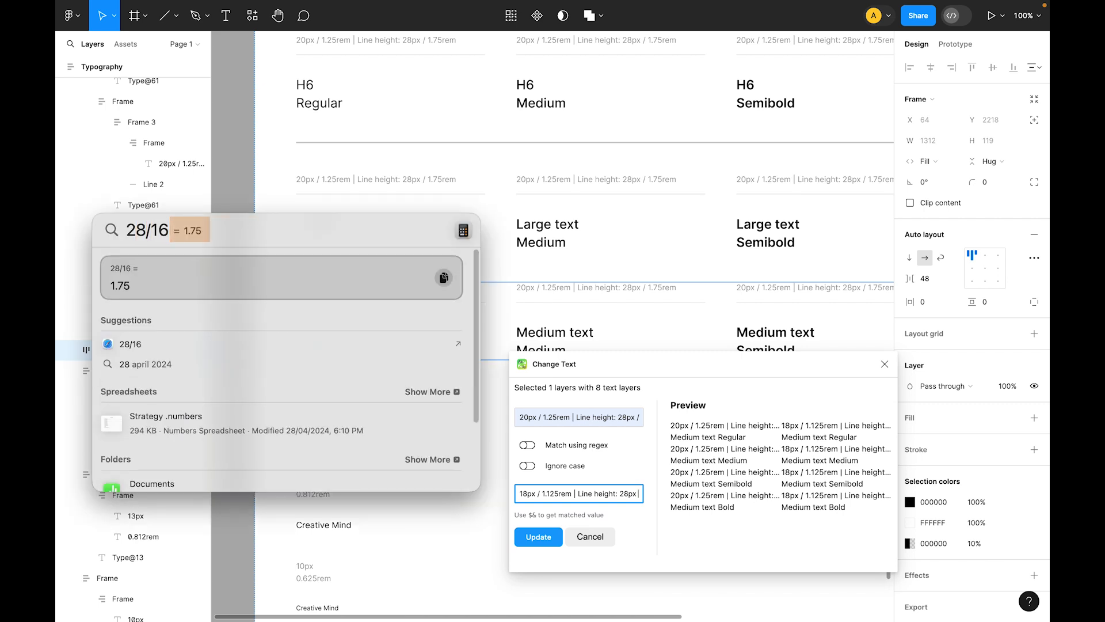
key("Escape")
key("Escape")
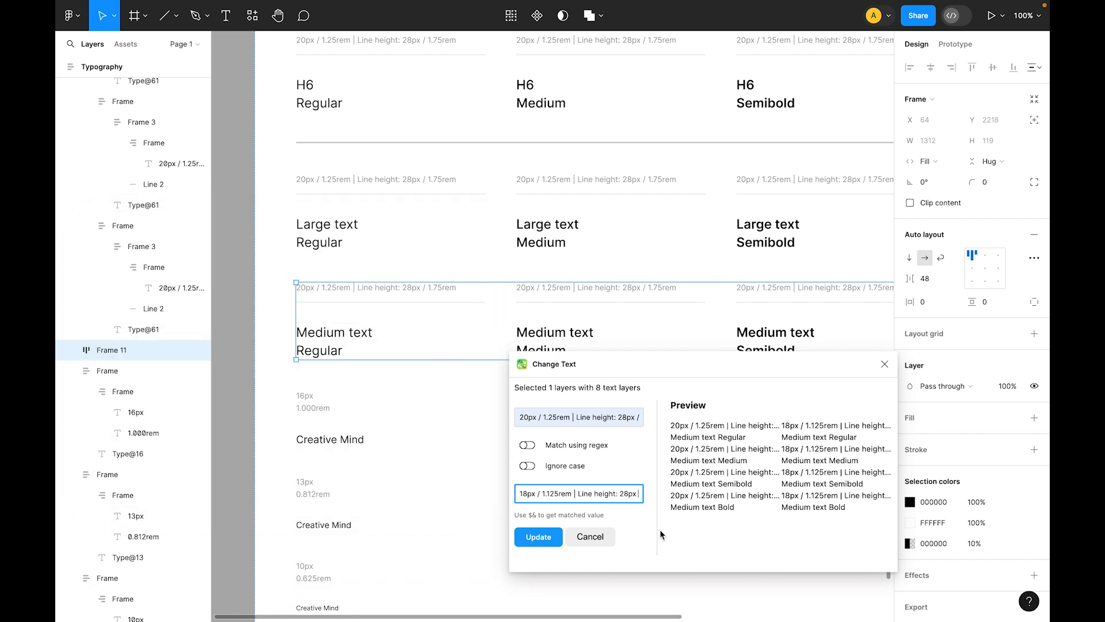
- Complete the replacement caption with "/ 1.75rem" and apply the text change to the Medium text row
type("/1.75rem")
left_click(538, 537)
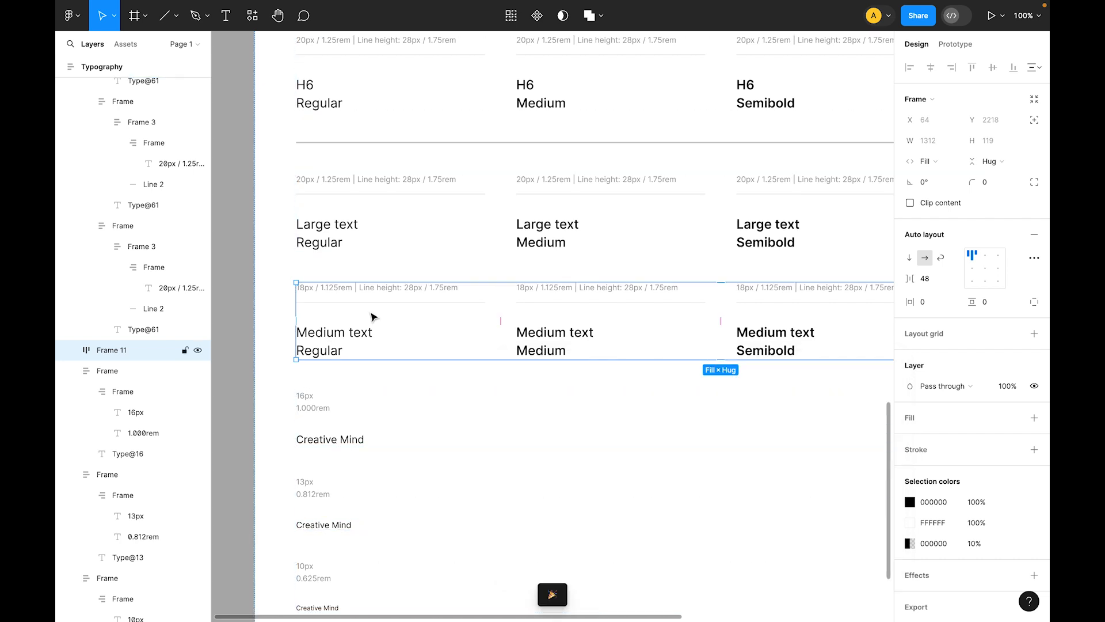
- Set the font size of the four Medium text samples, Regular through Bold, to 18
left_click(341, 348)
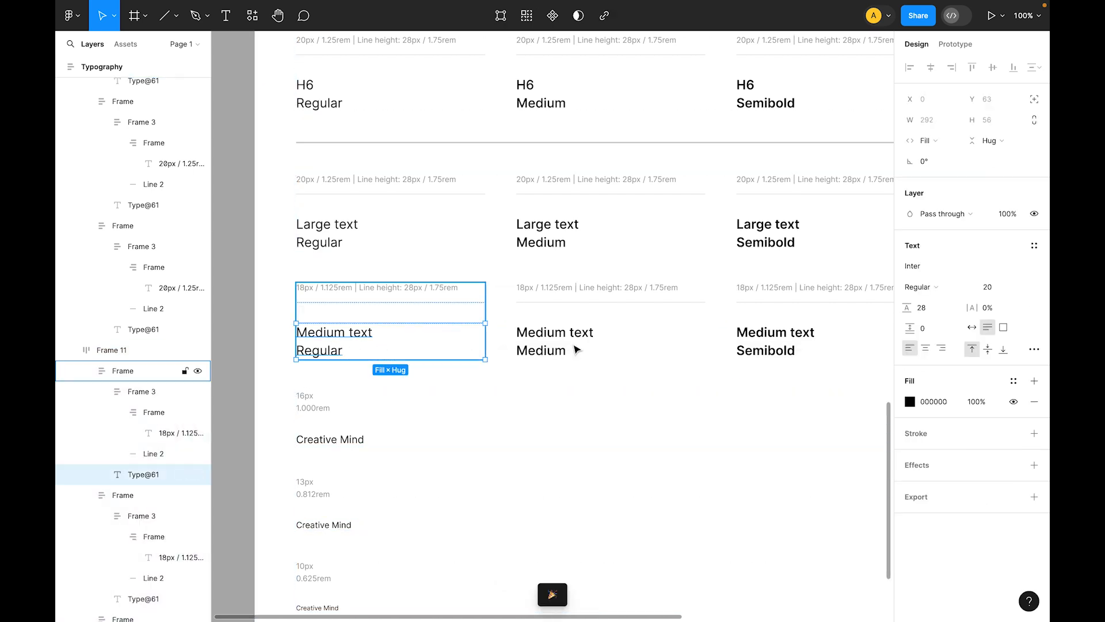
left_click(552, 346, "shift")
left_click(797, 348, "shift")
scroll(734, 395, "right", 3)
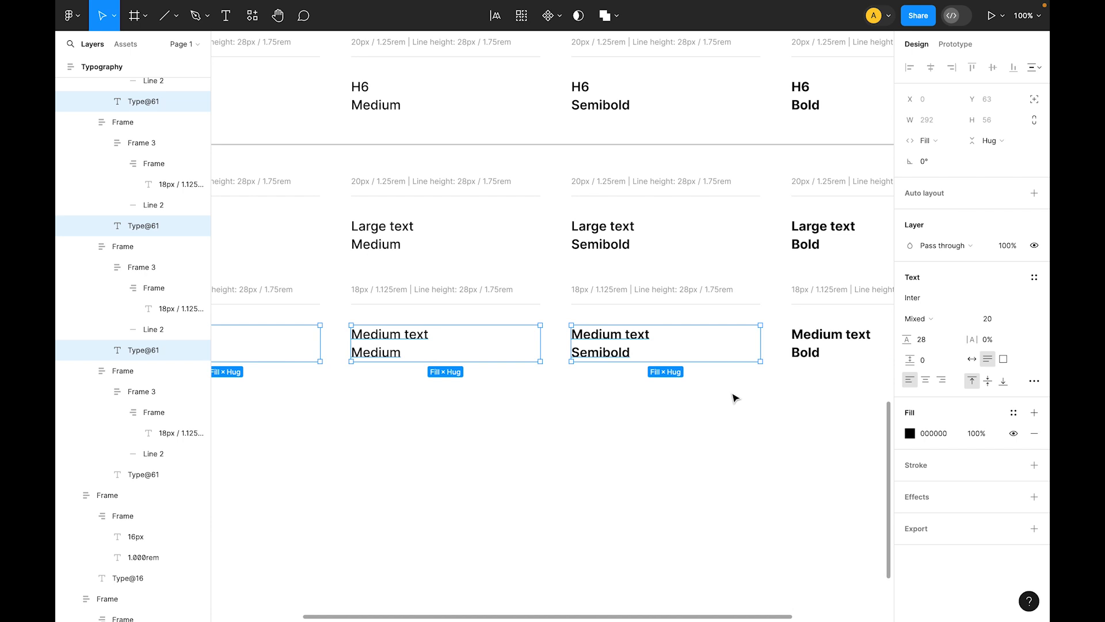
left_click(806, 358, "shift")
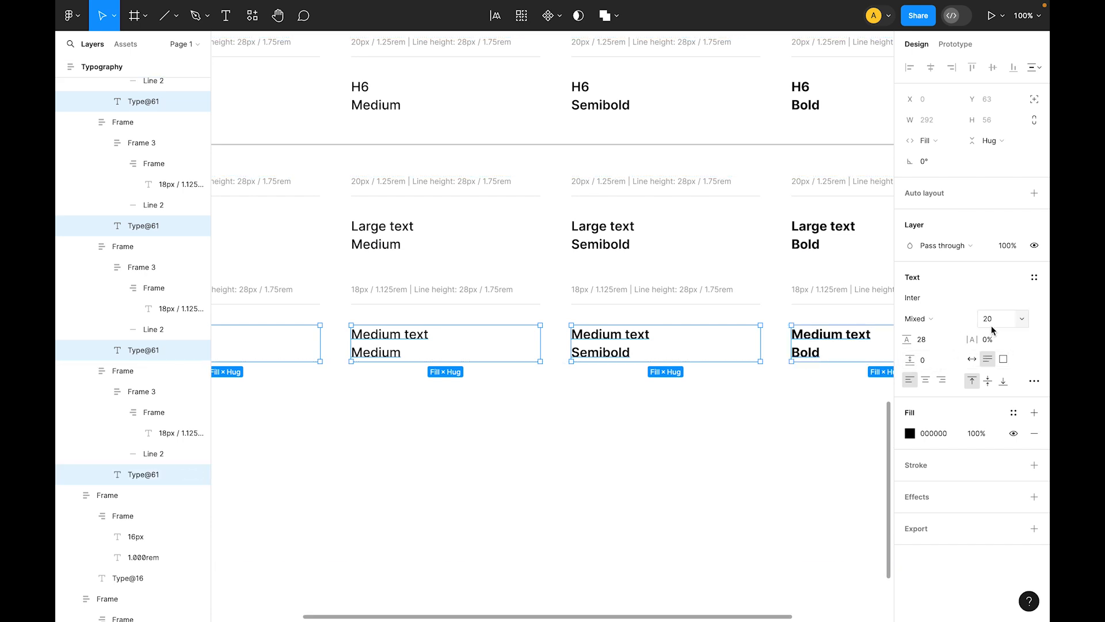
type("18")
key("Return")
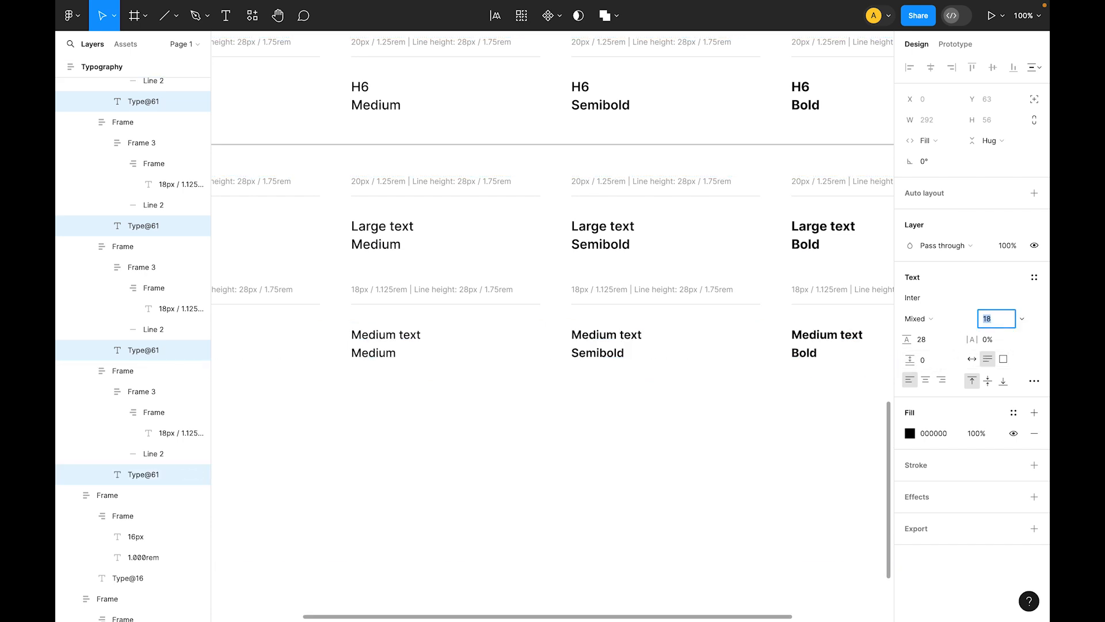
key("Tab")
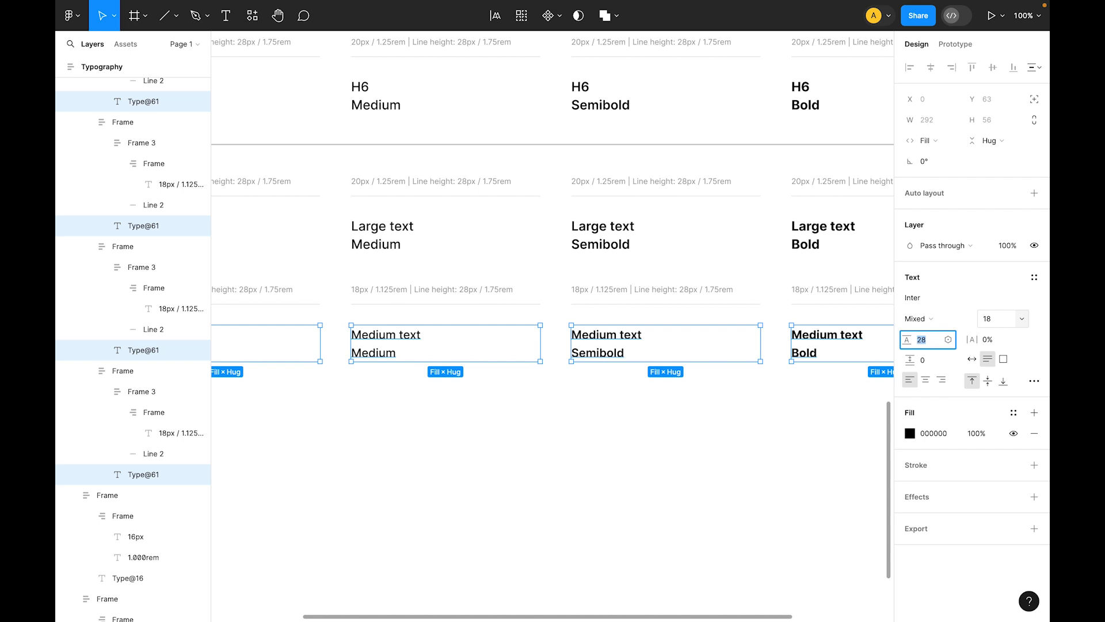
key("Escape")
- Run Change Text on the Large text row with "20px / 1.25rem | Line height: 28px / 1.75rem" as the match text
left_click(597, 235)
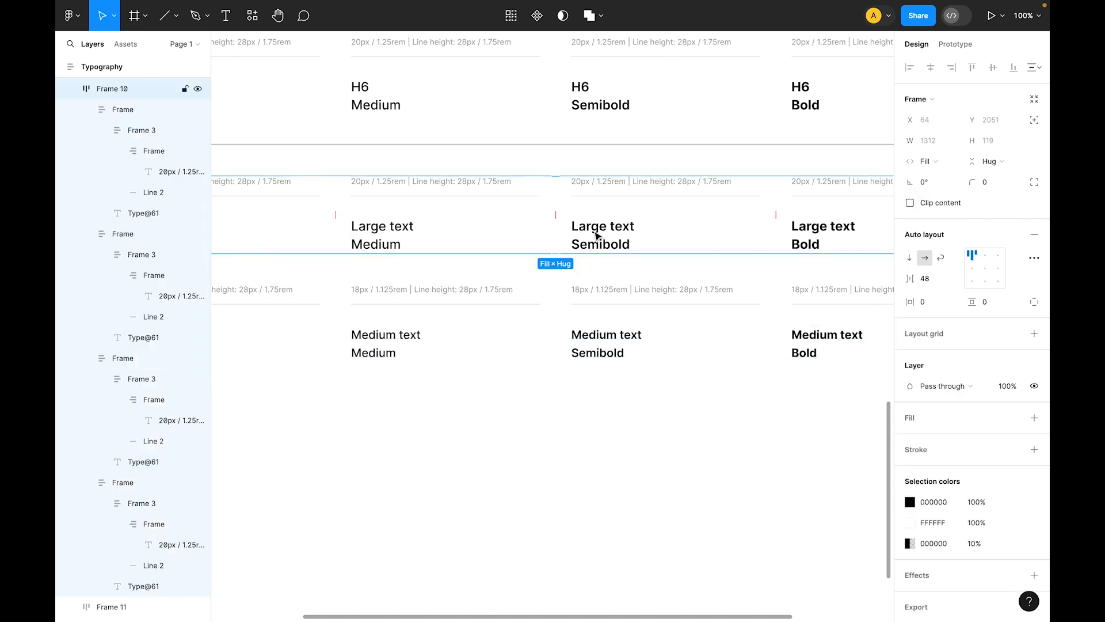
left_click(651, 225)
key("ctrl+/")
key("Escape")
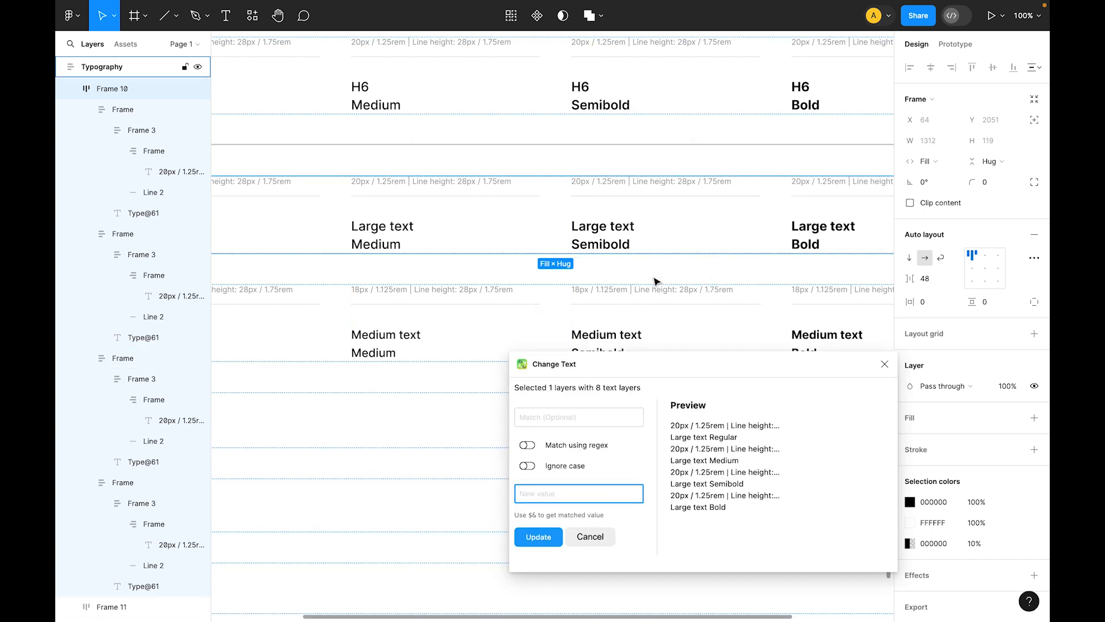
left_click(583, 421)
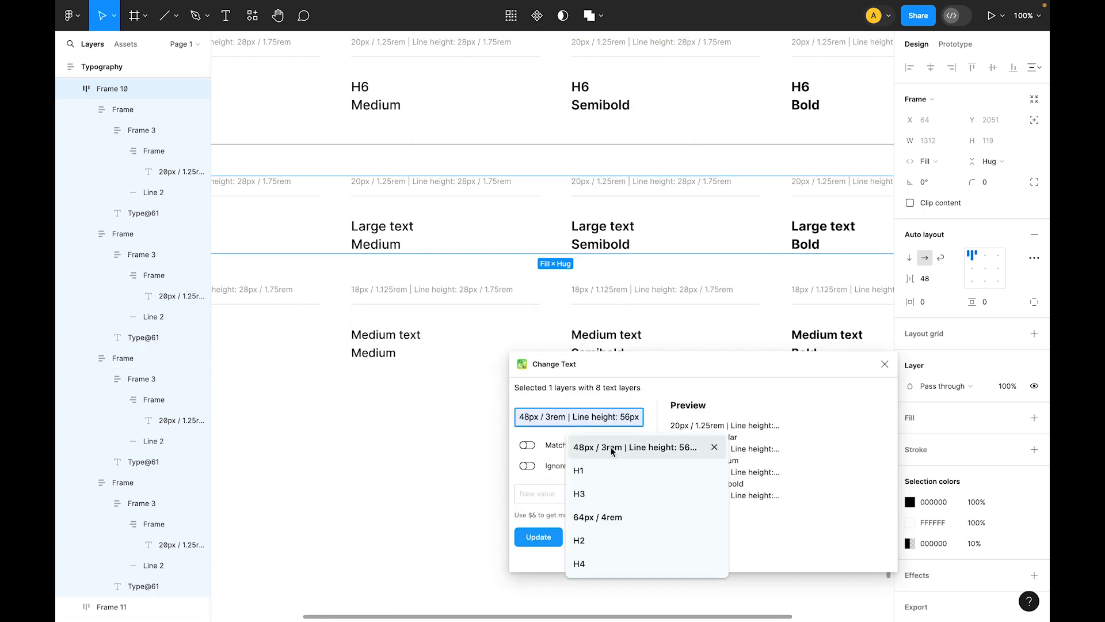
type("20")
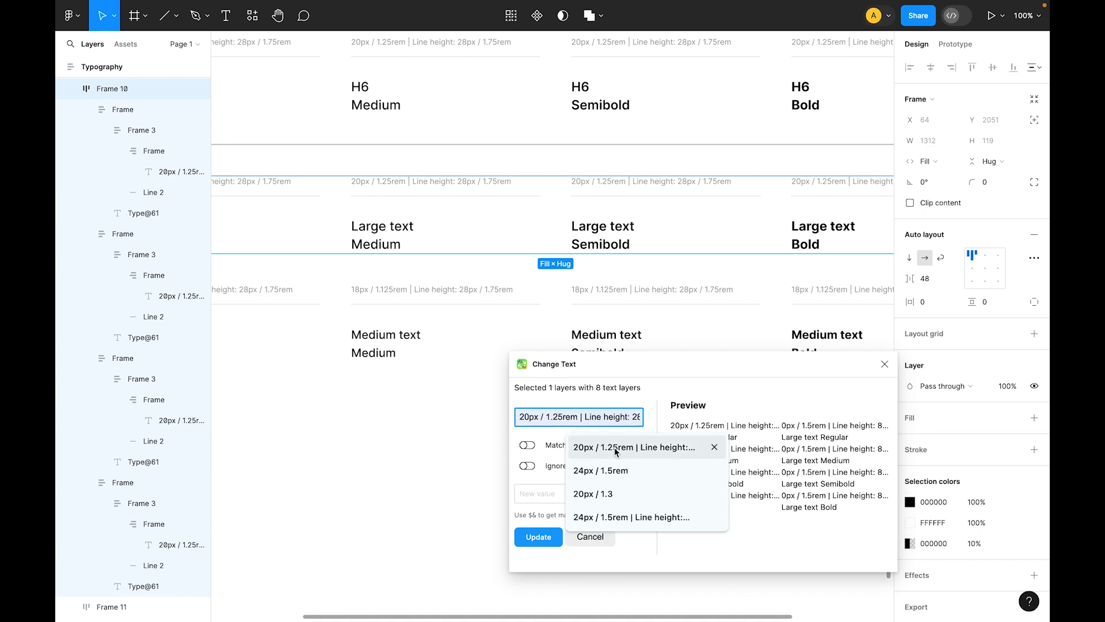
left_click(615, 448)
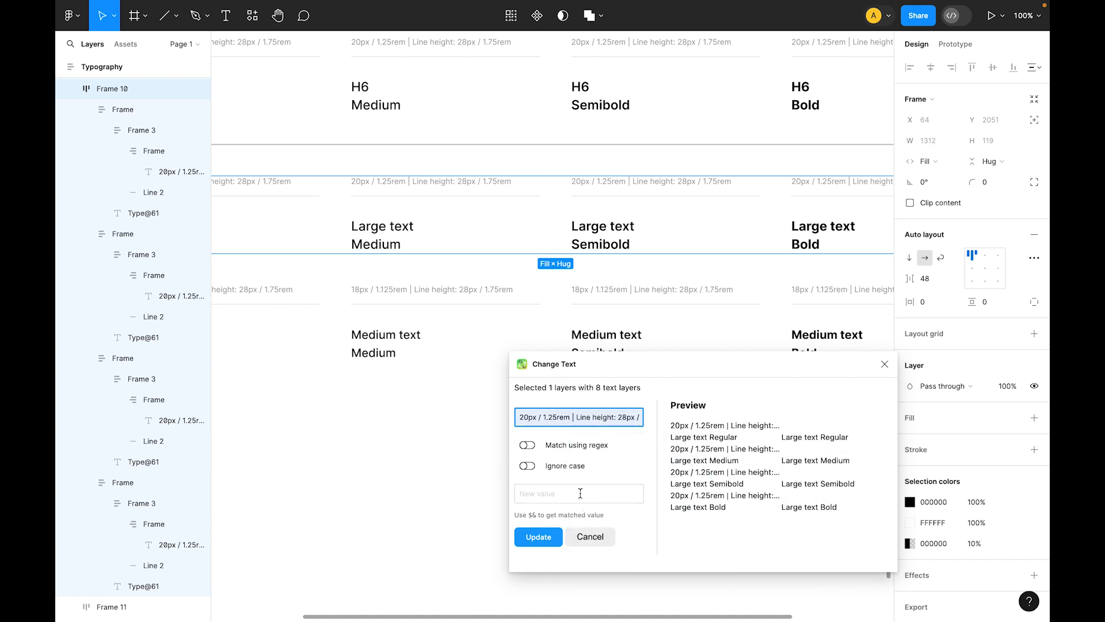
- Reuse the "20px / 1.25rem | Line height" caption as the replacement value and change its line height to 32px
left_click(551, 497)
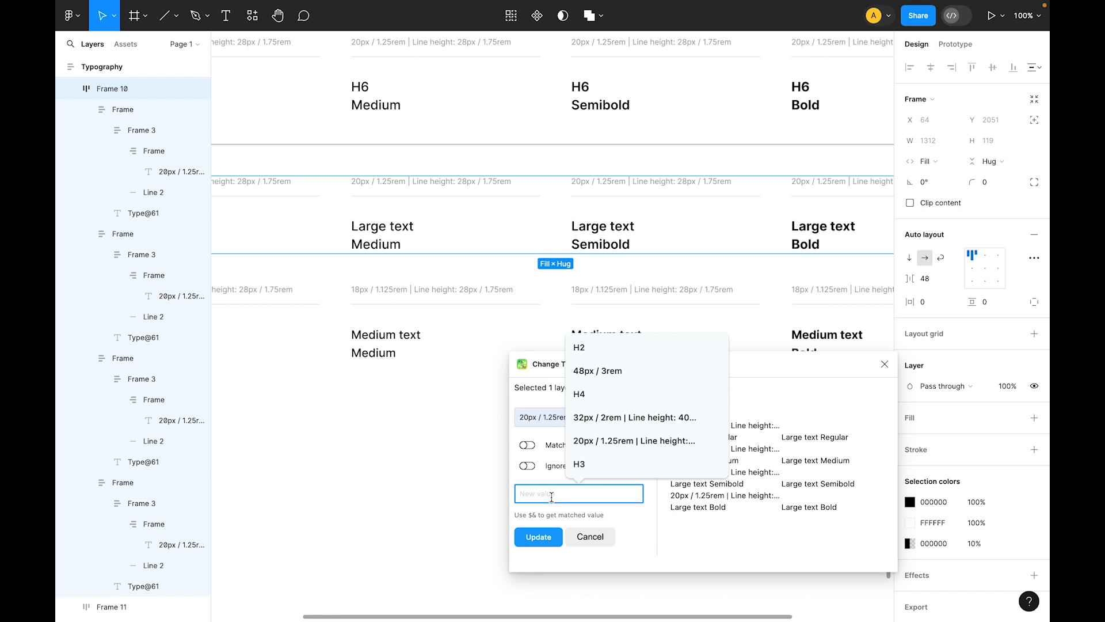
left_click(660, 440)
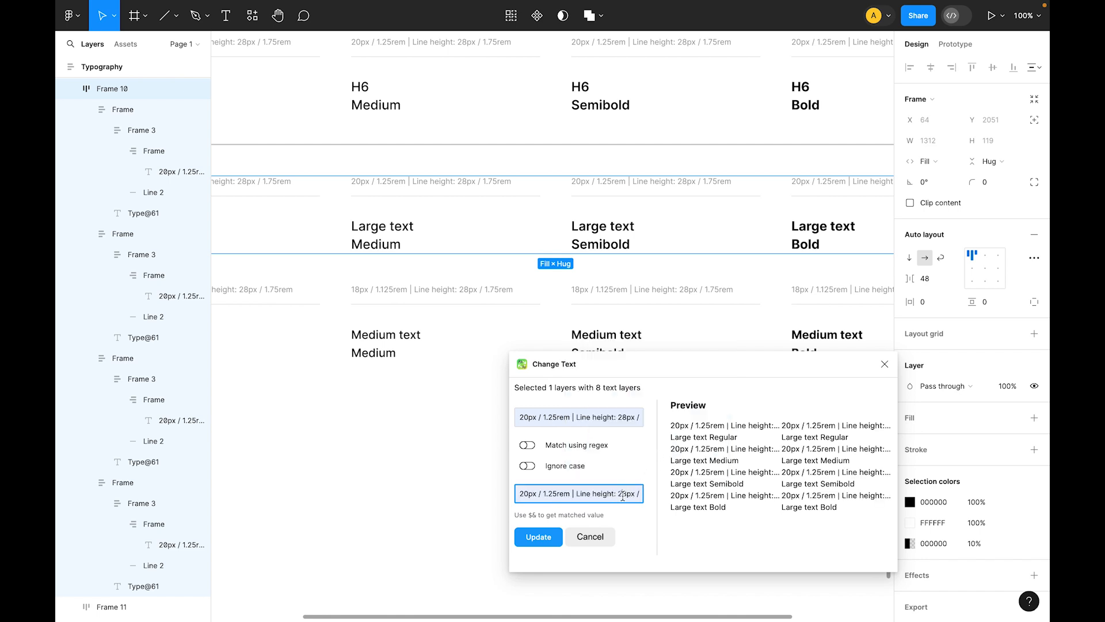
left_click_drag(627, 494, 618, 494)
type("32")
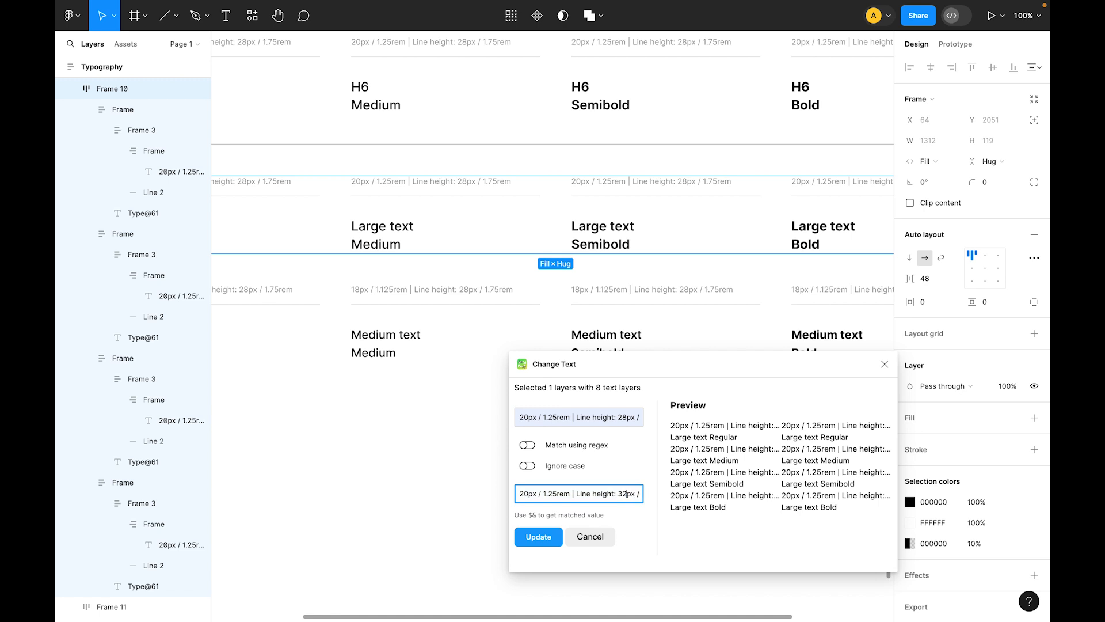
- Calculate 32/16 in the system search for the line height's rem value
key("super+space")
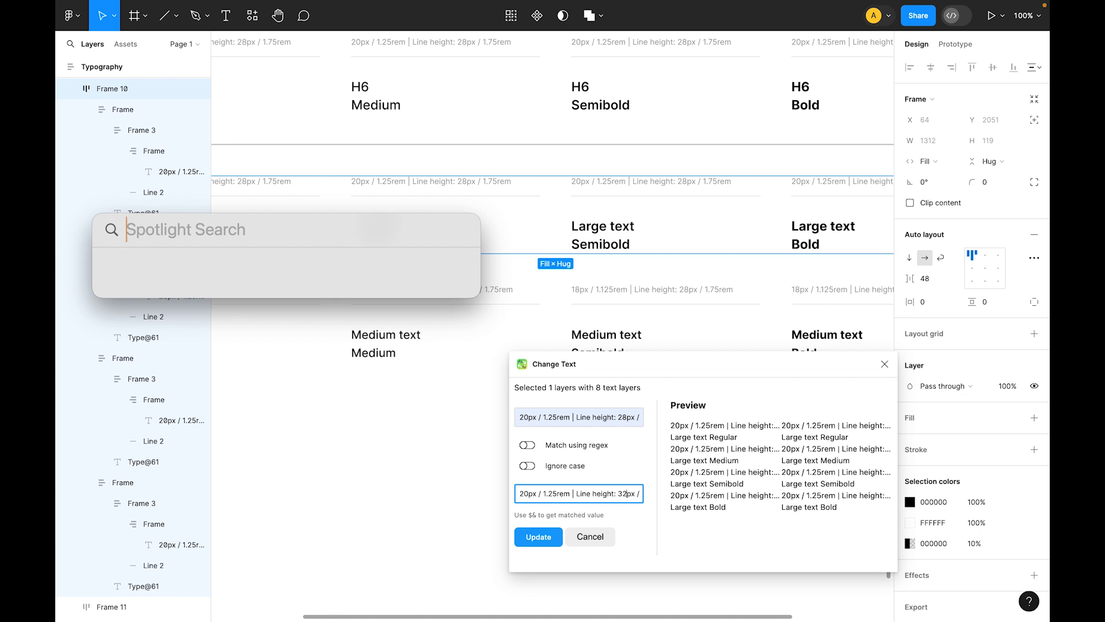
type("32/15")
key("BackSpace")
type("6")
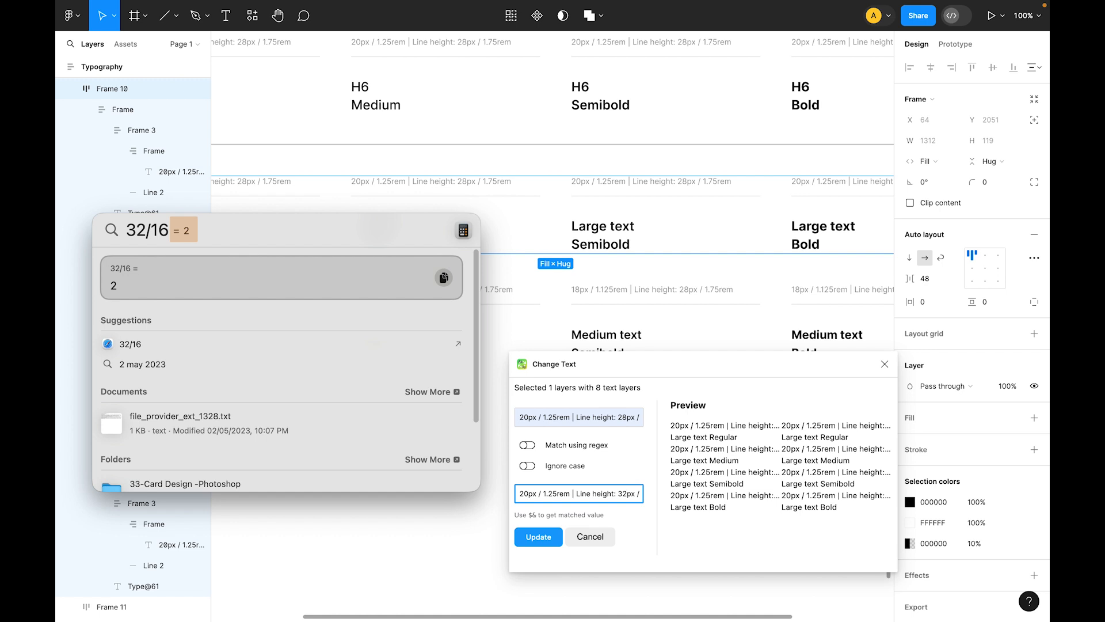
key("Escape")
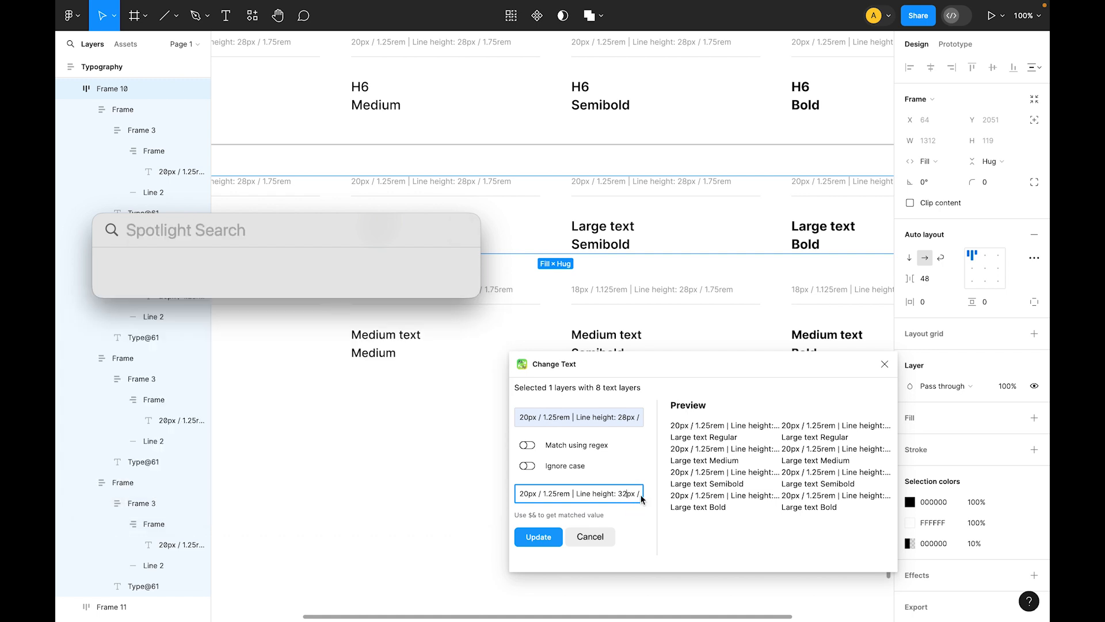
- Change the replacement caption's line-height rem value to 2rem and apply the text change to the Large text row
left_click(640, 494)
key("Right")
key("Right")
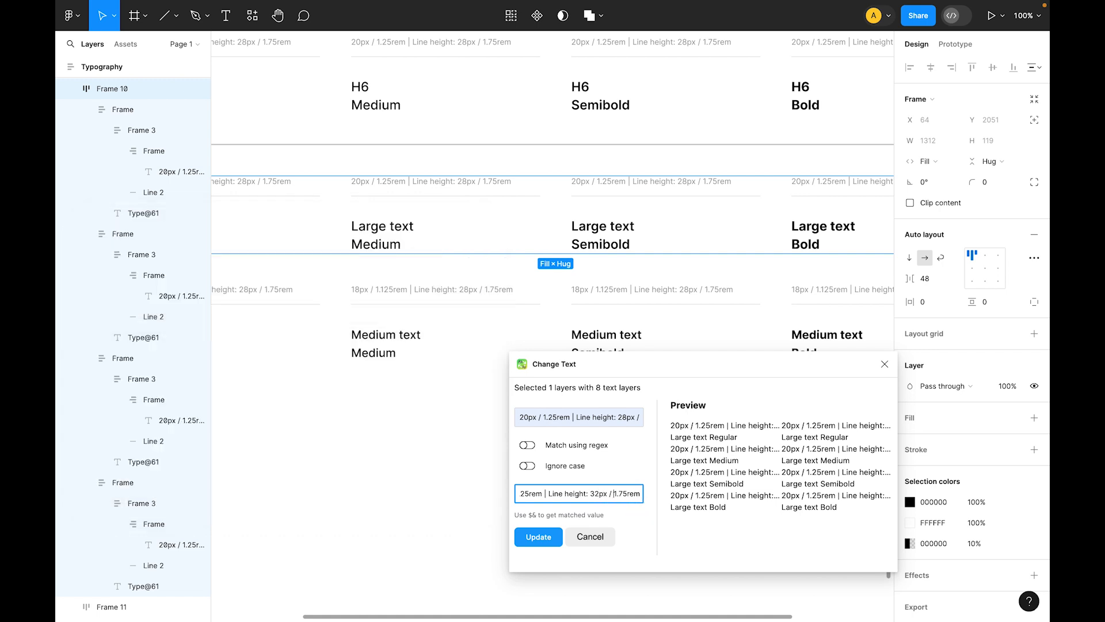
key("shift+Right")
key("shift+Right")
key("shift+Right")
key("shift+Right")
type("2")
left_click(541, 535)
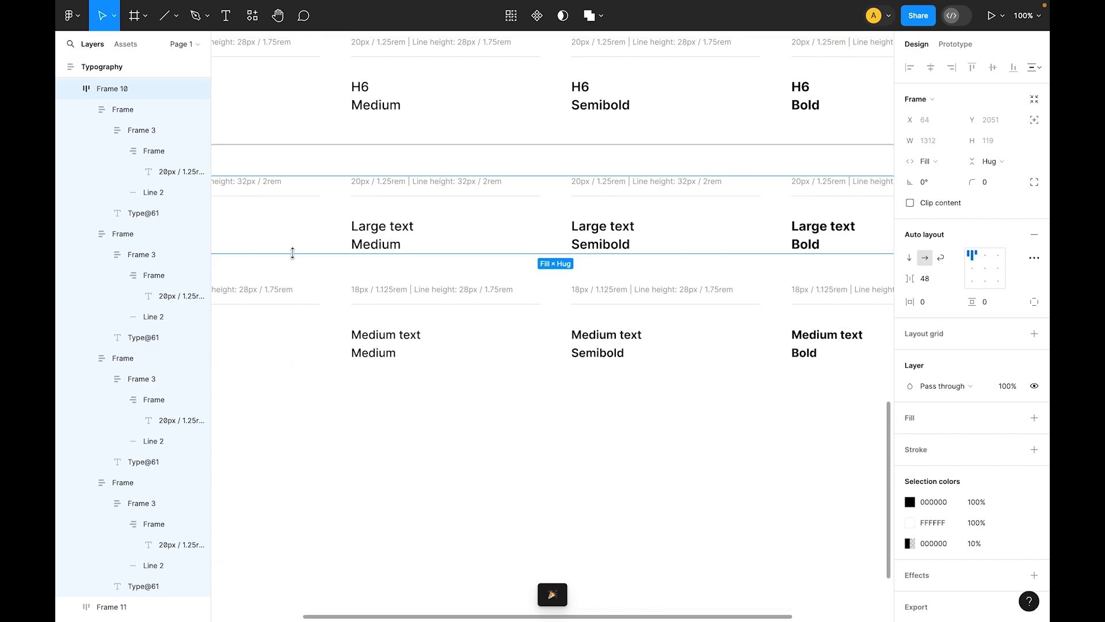
- Set the line height of the four Large text samples, Regular through Bold, to 32
scroll(379, 255, "left", 3)
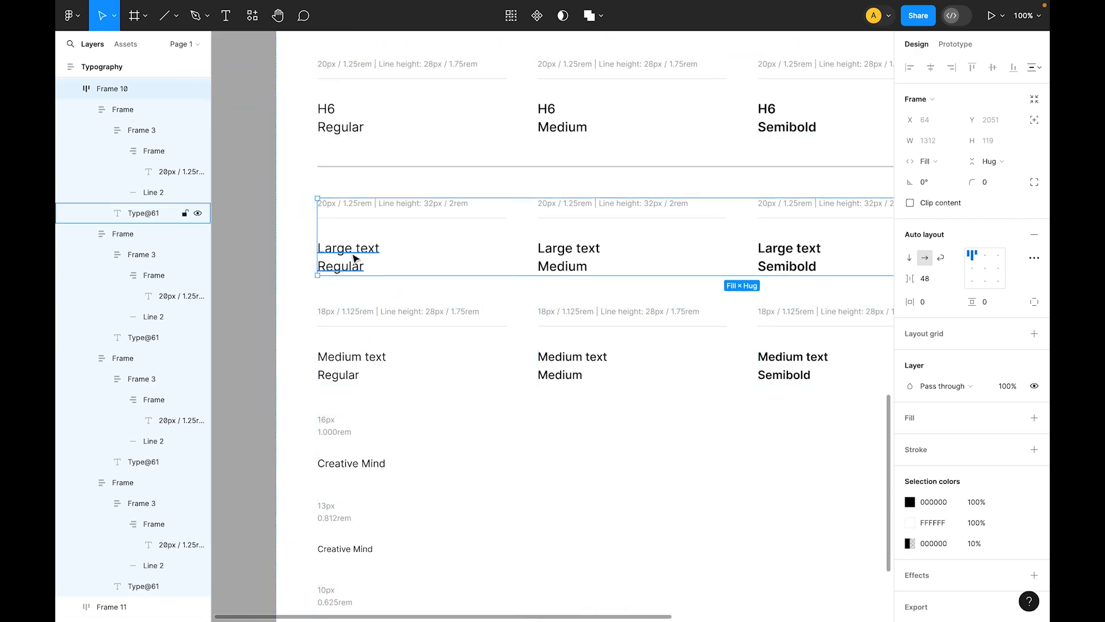
left_click(356, 259)
left_click(576, 262, "shift")
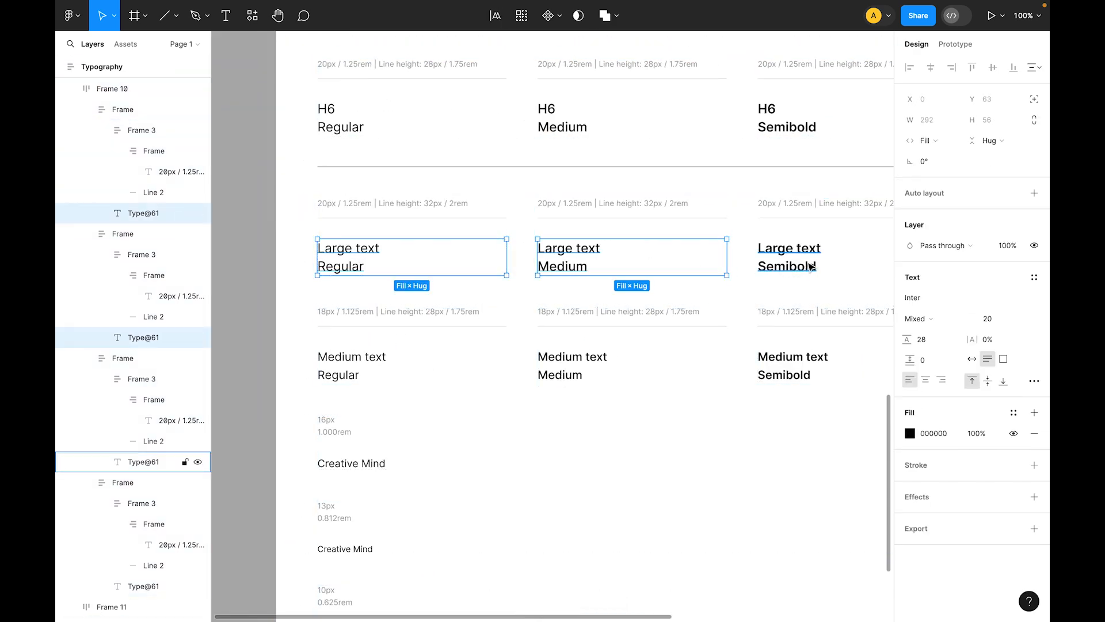
left_click(809, 266, "shift")
scroll(834, 333, "right", 5)
left_click(714, 266, "shift")
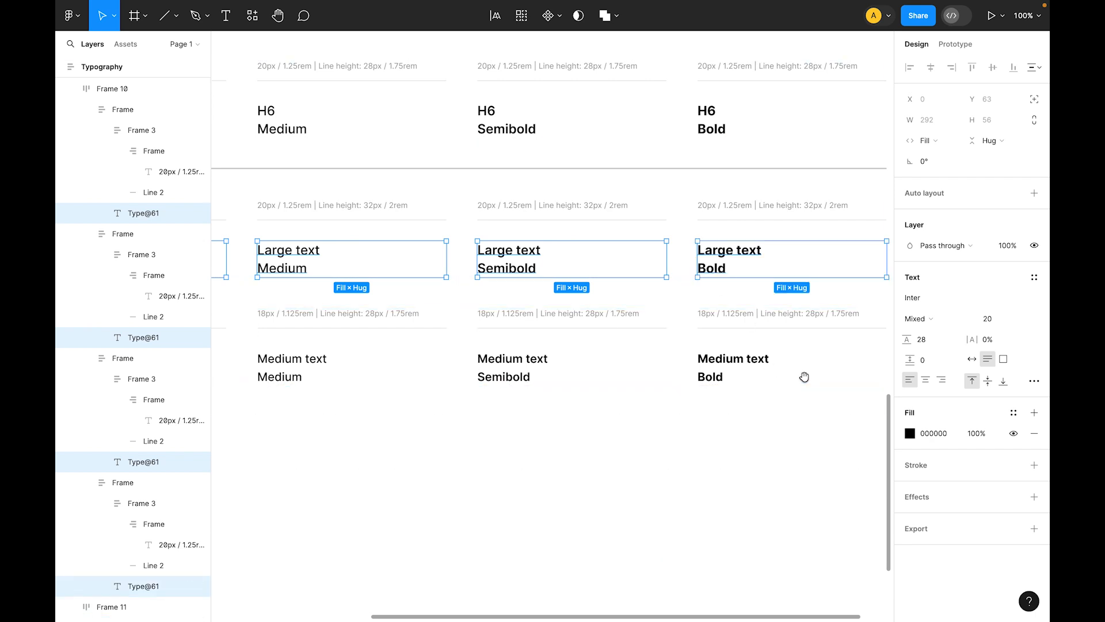
scroll(802, 378, "right", 3)
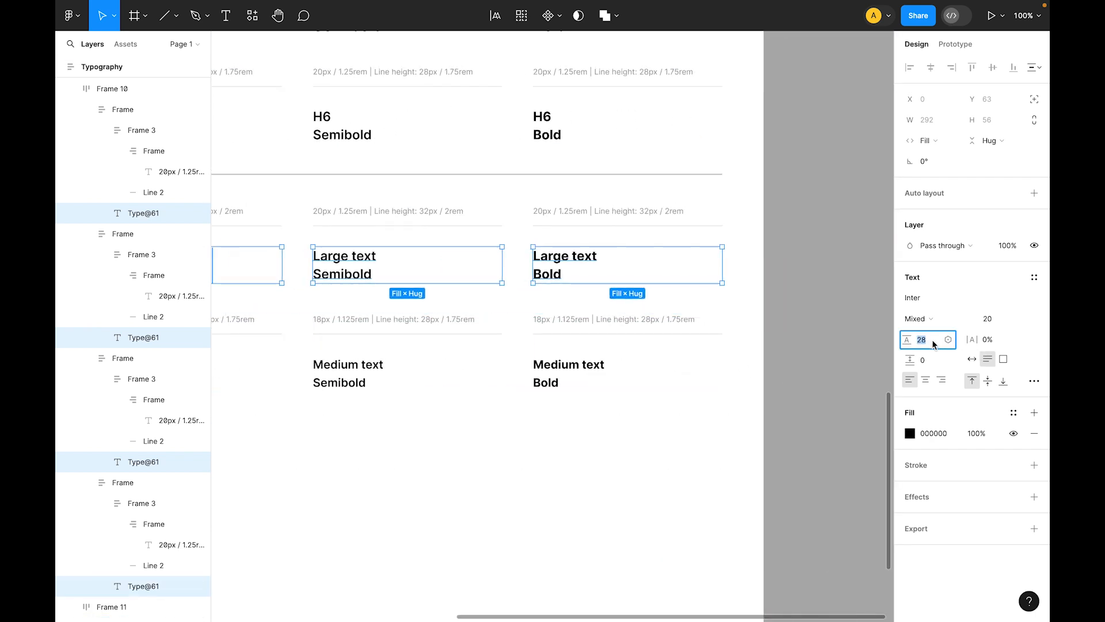
type("32")
key("Return")
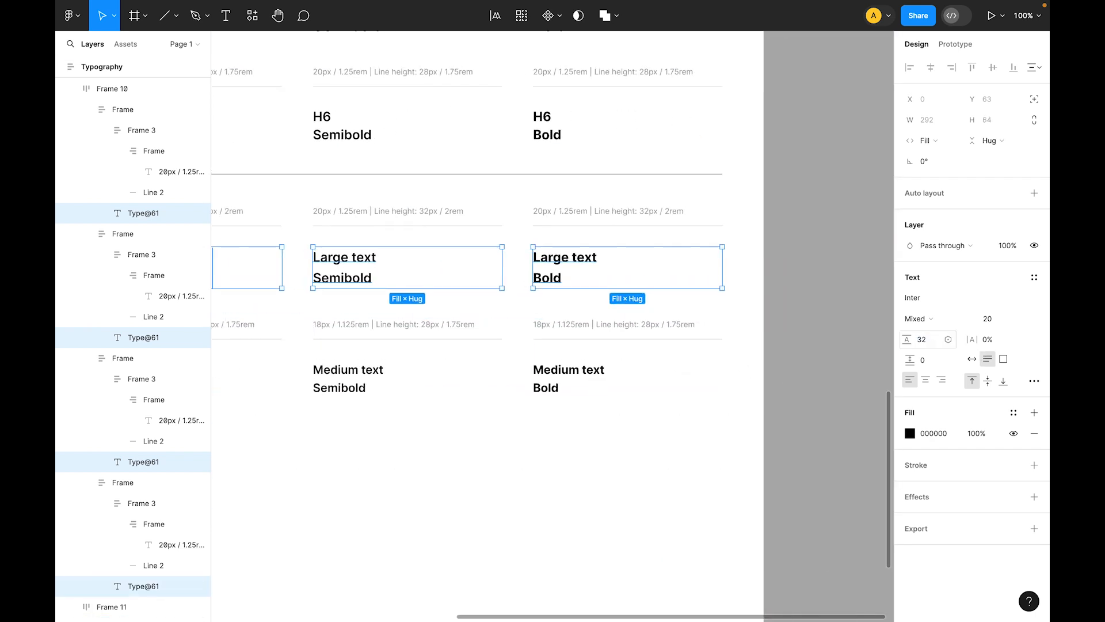
left_click(841, 320)
- Duplicate the whole Medium text row directly below itself
scroll(412, 481, "left", 5)
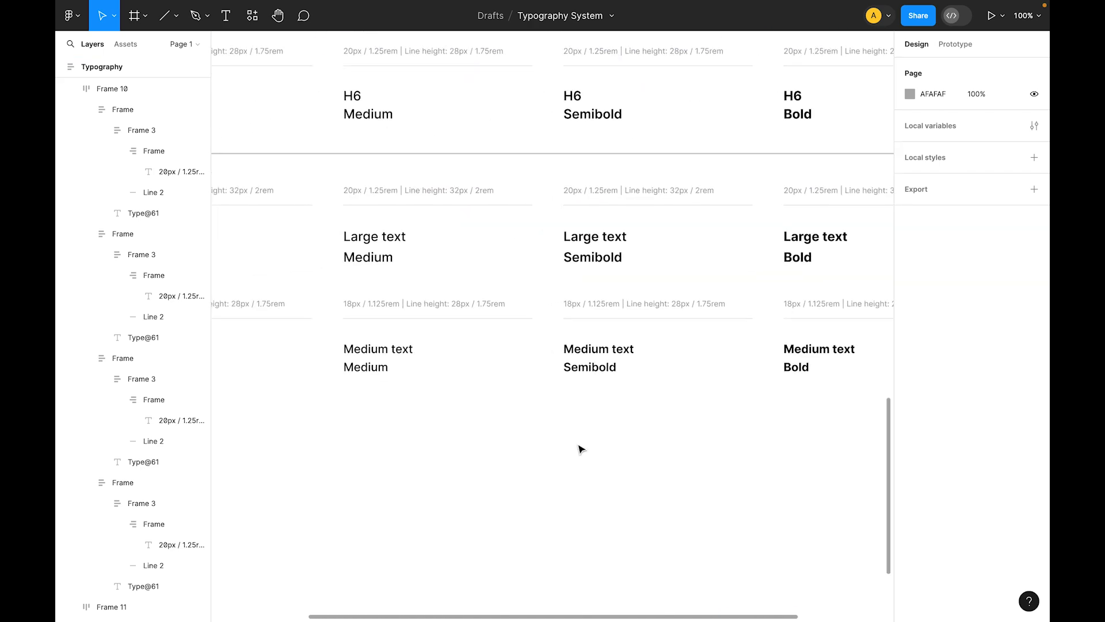
left_click(598, 378)
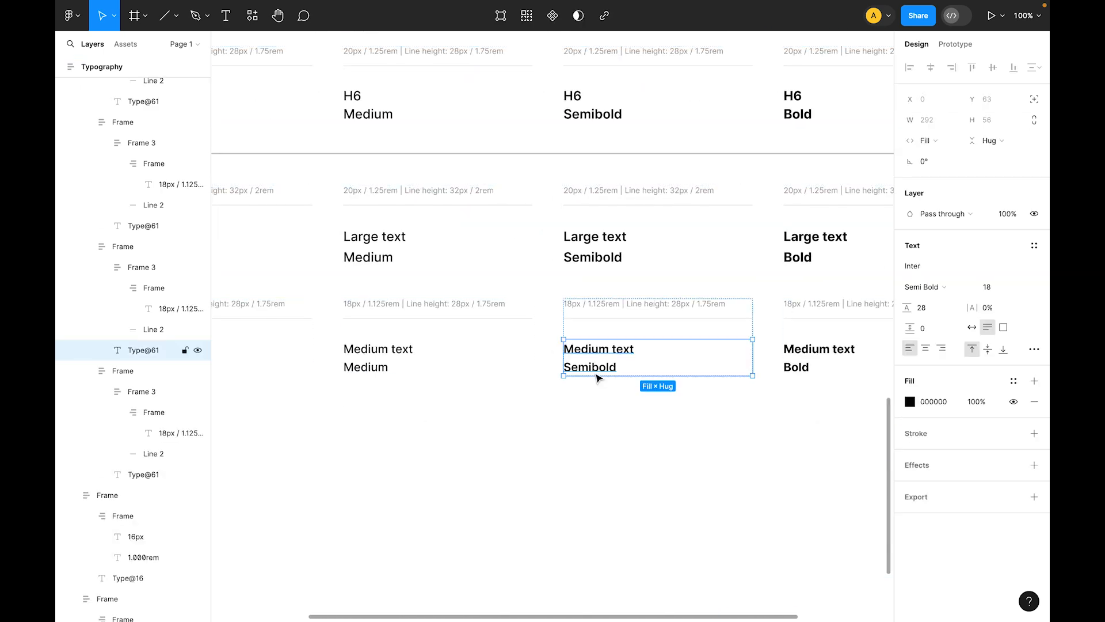
key("minus")
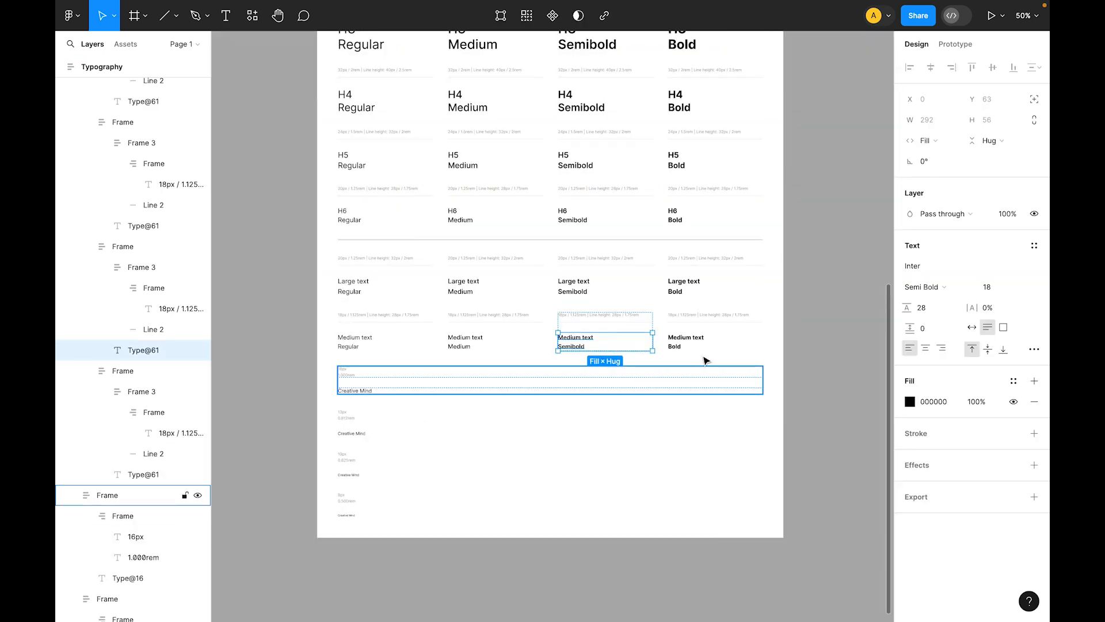
left_click(783, 251)
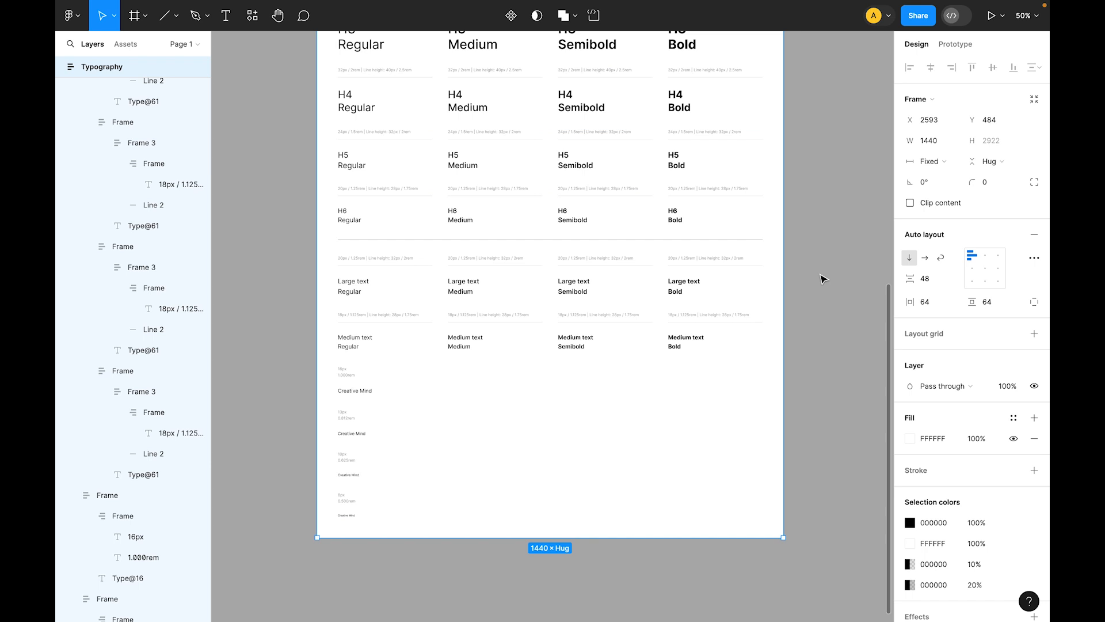
left_click(398, 348)
left_click(323, 325)
key("ctrl+d")
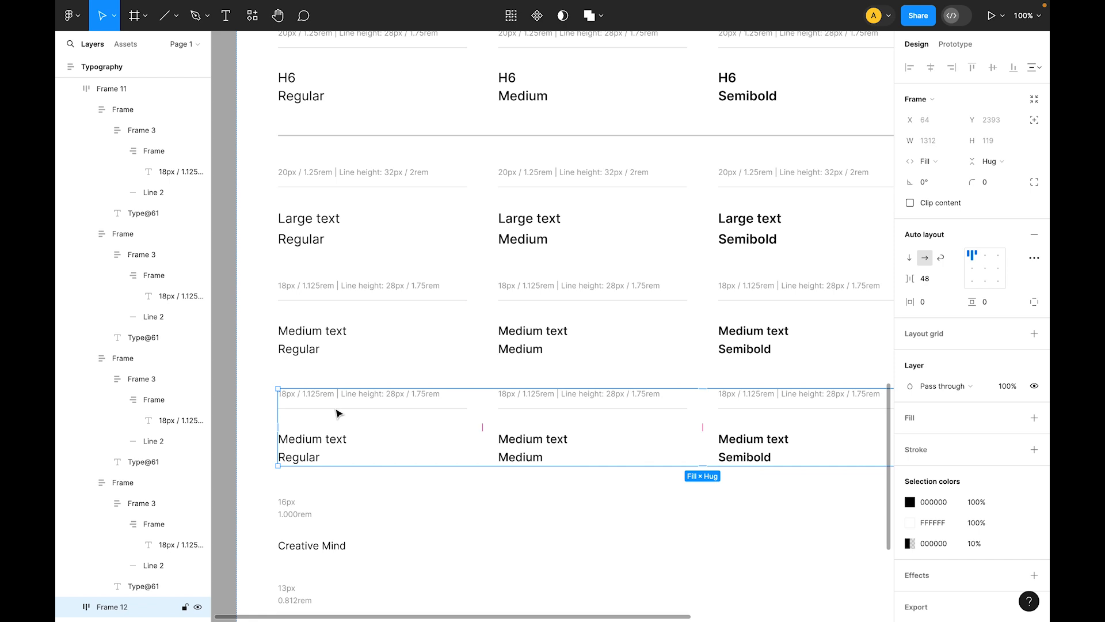
- Replace "Medium" with "Regular" in the duplicated row's text using Change Text
key("ctrl+slash")
key("Return")
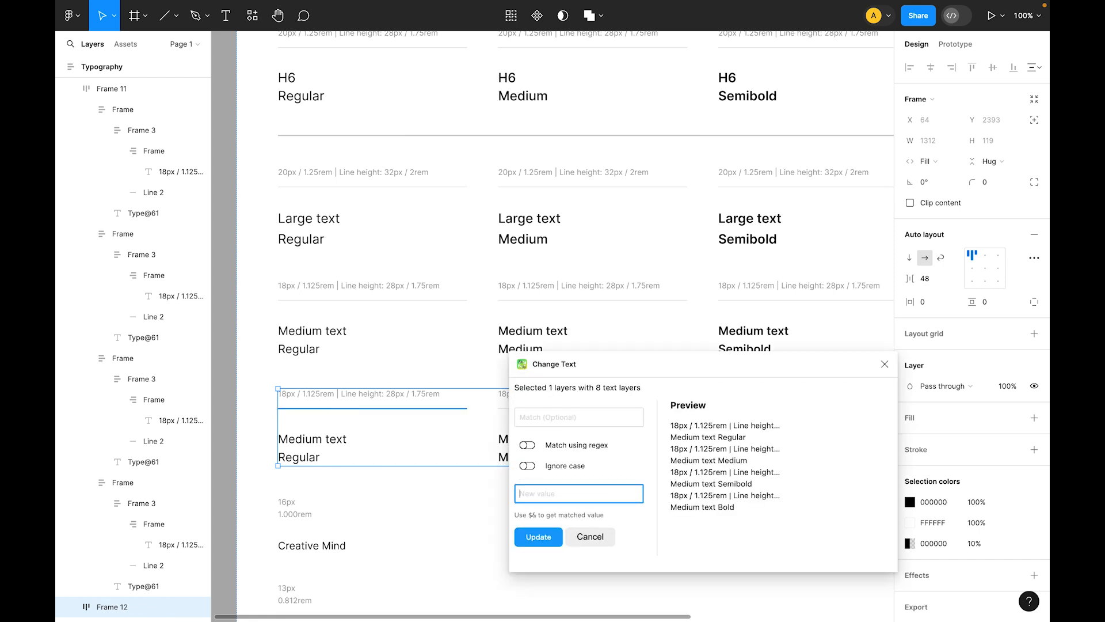
left_click(584, 416)
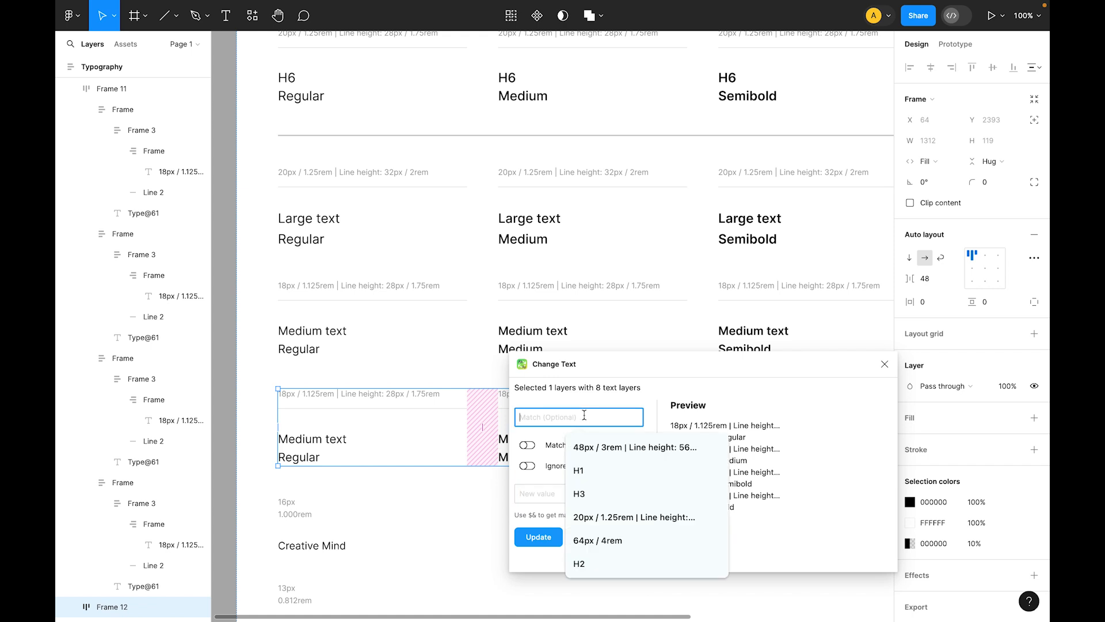
type("Medium")
key("Tab")
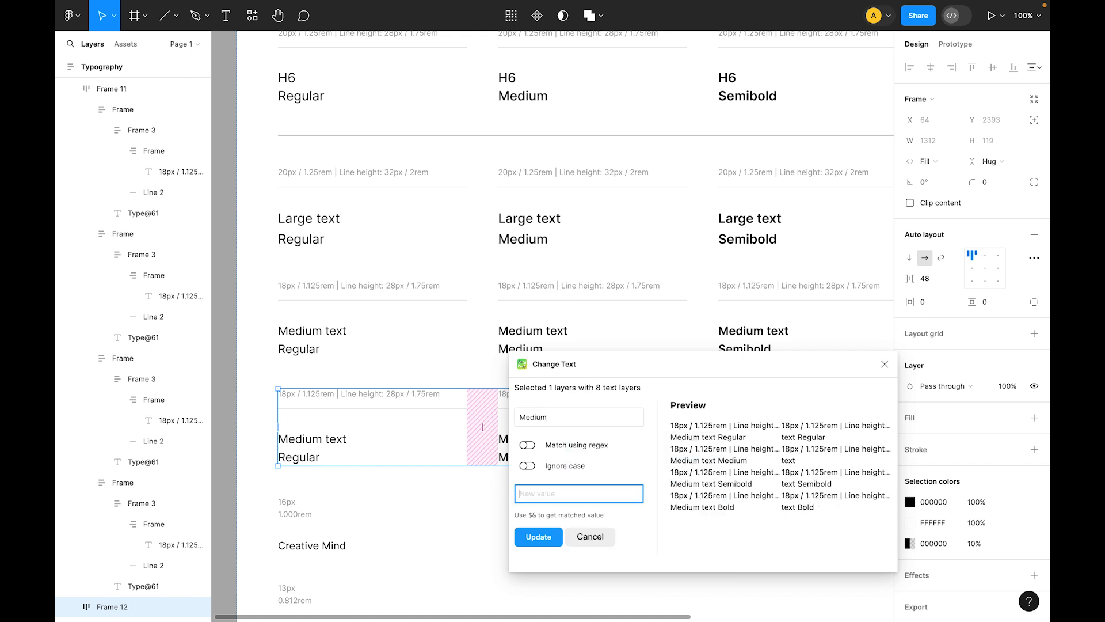
type("Regular")
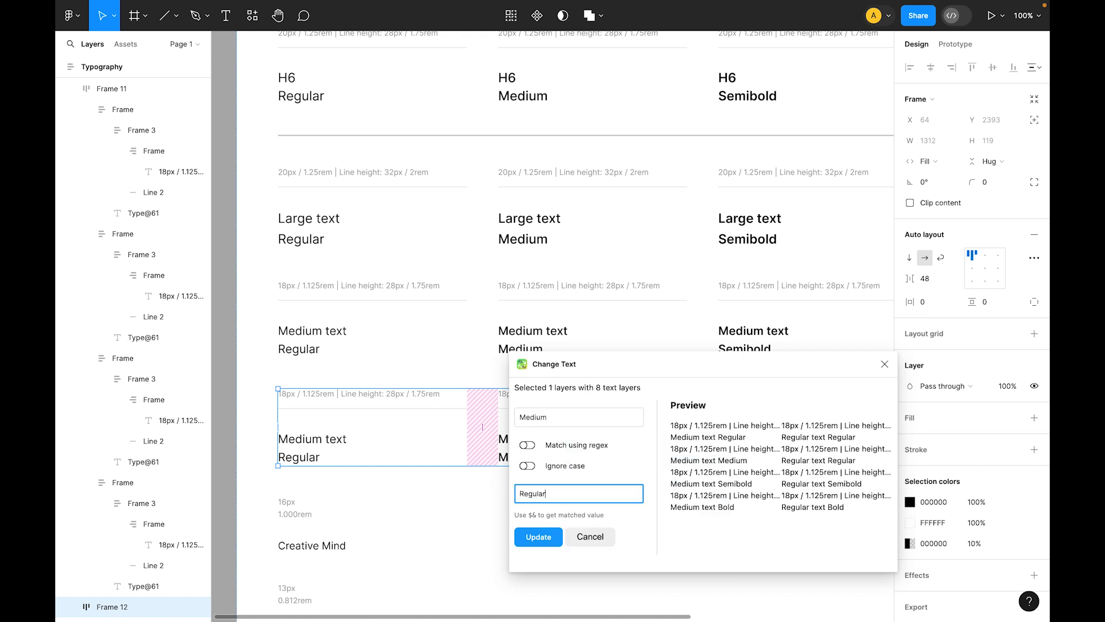
key("Return")
- Reopen Change Text for the Regular text row and enter its copied caption "18px / 1.125rem | Line height: 28px / 1.75rem" as the match
scroll(595, 399, "down", 3)
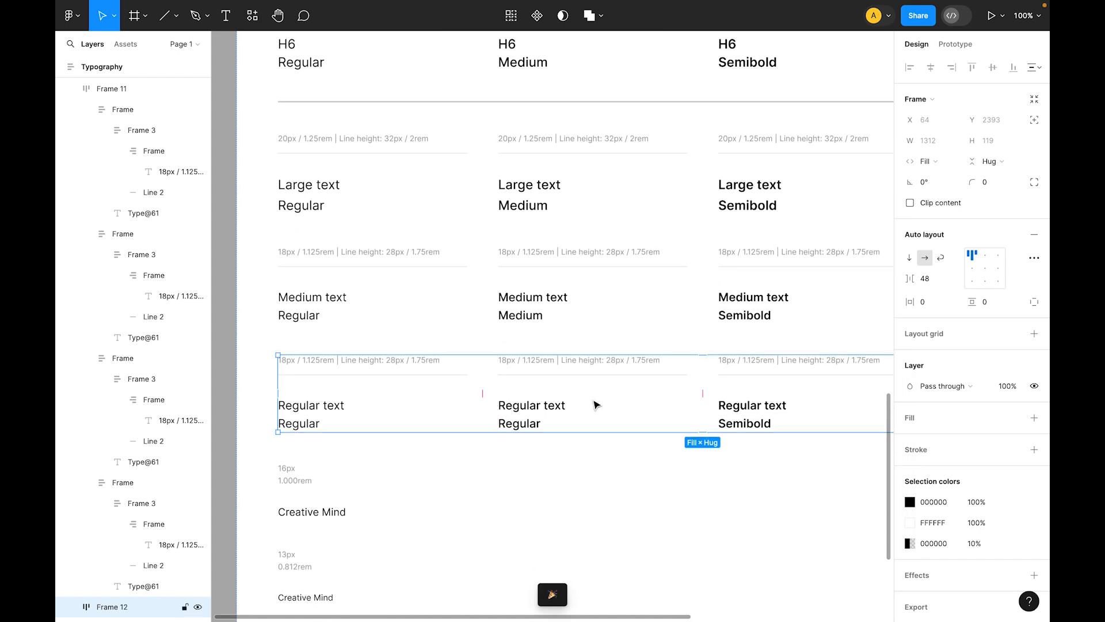
key("ctrl+slash")
key("Return")
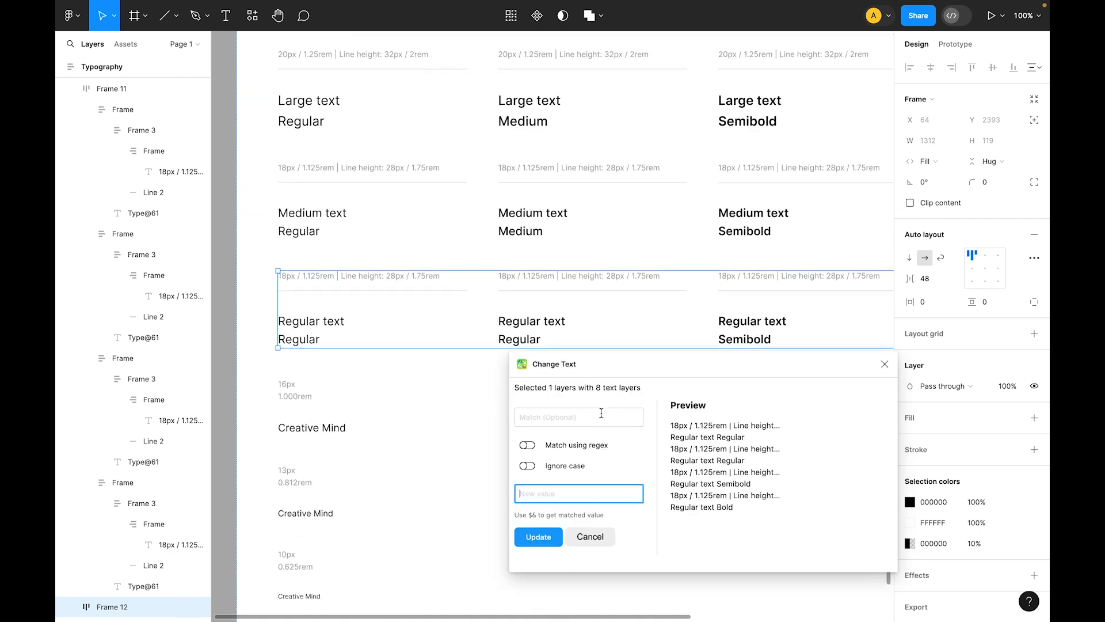
left_click(580, 419)
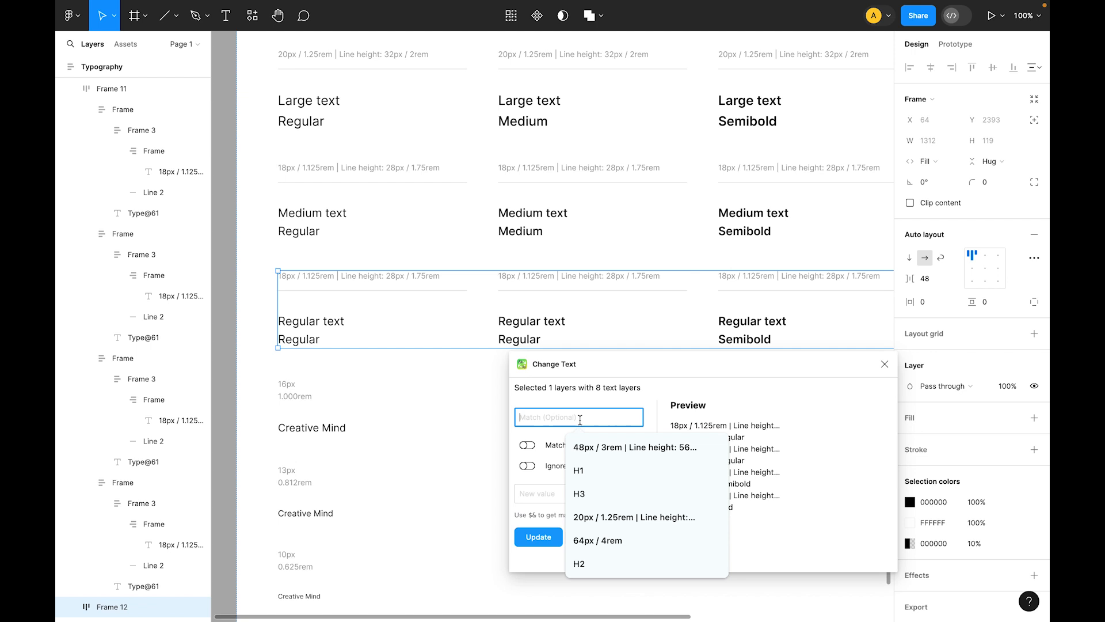
left_click(367, 280)
double_click(365, 278)
key("ctrl+c")
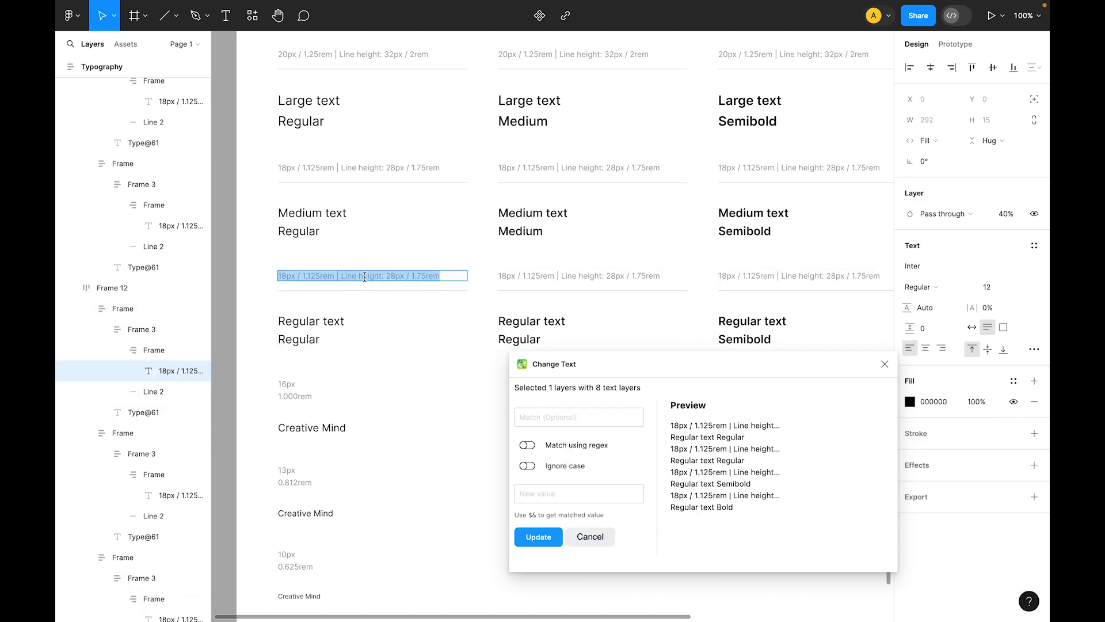
left_click(533, 410)
key("ctrl+v")
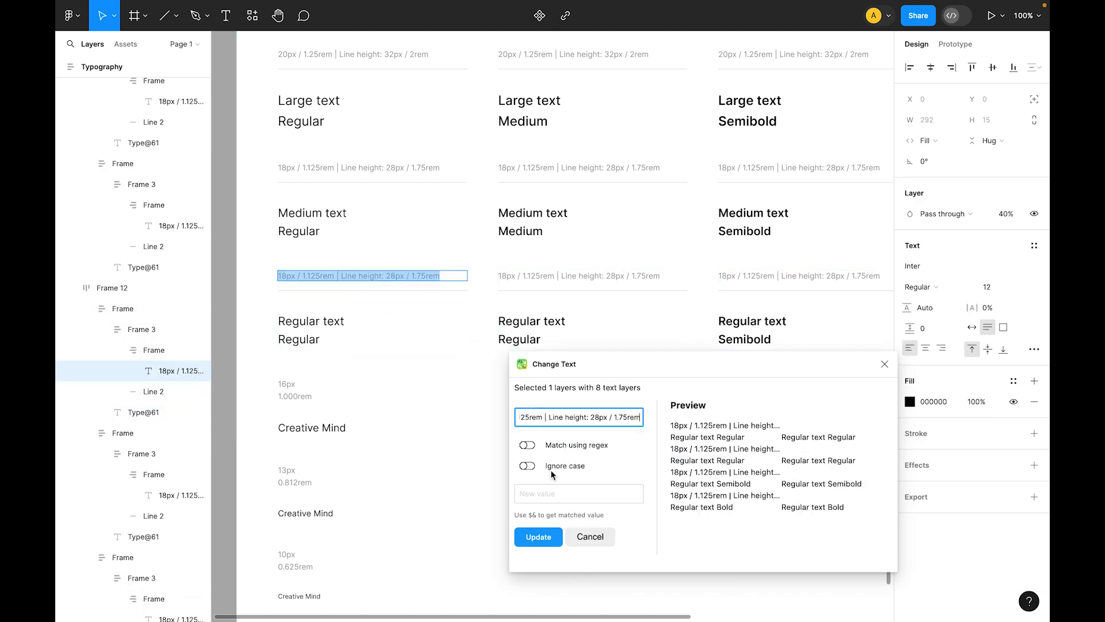
- Replace the matched captions in the Regular text row with "16px / 1rem | Line height: 24px / 1.5rem"
left_click(539, 494)
type("15")
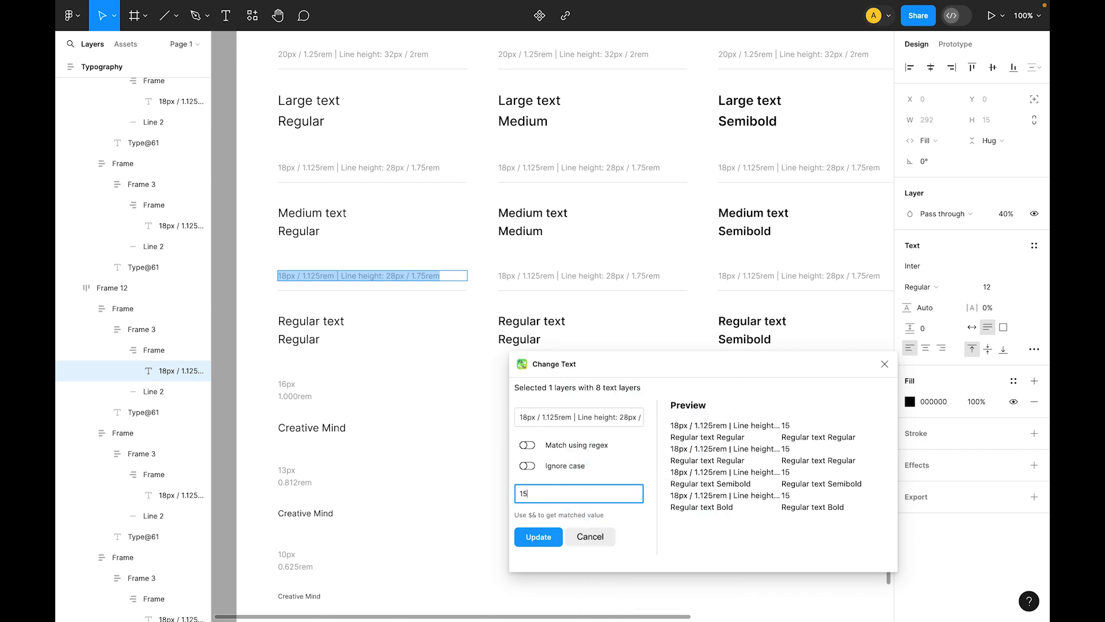
key("BackSpace")
type("6px")
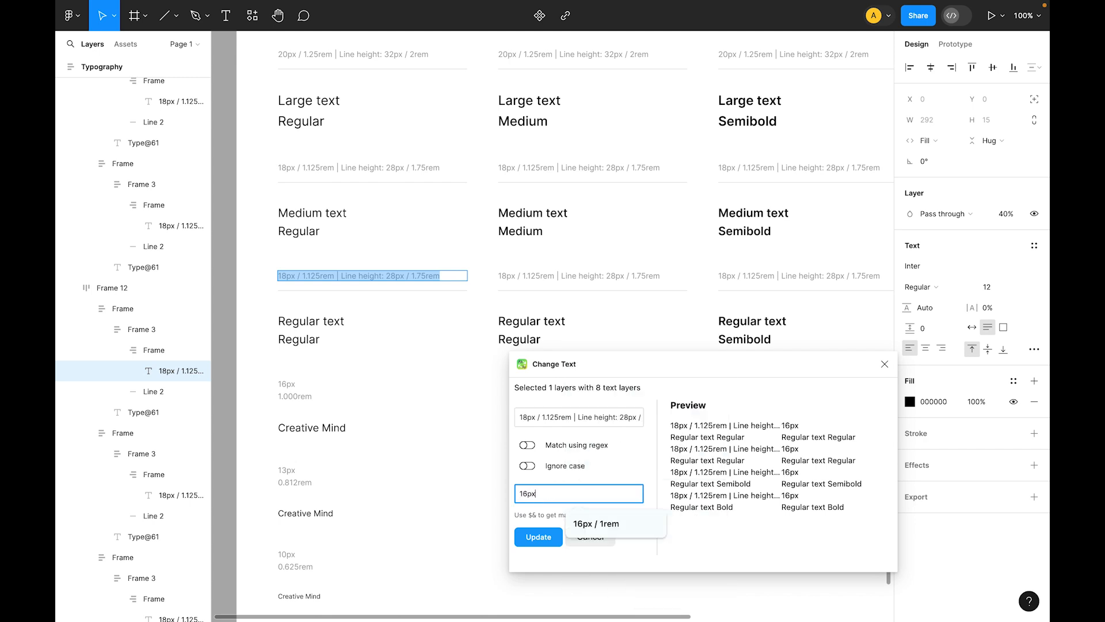
type(" / 1rem")
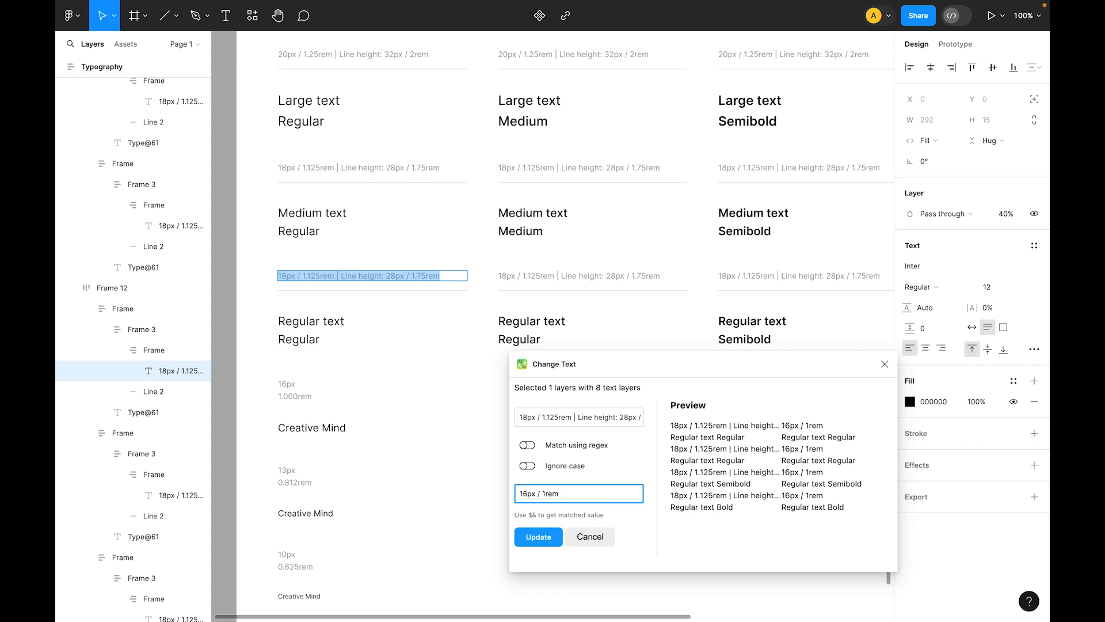
type("Line height: ")
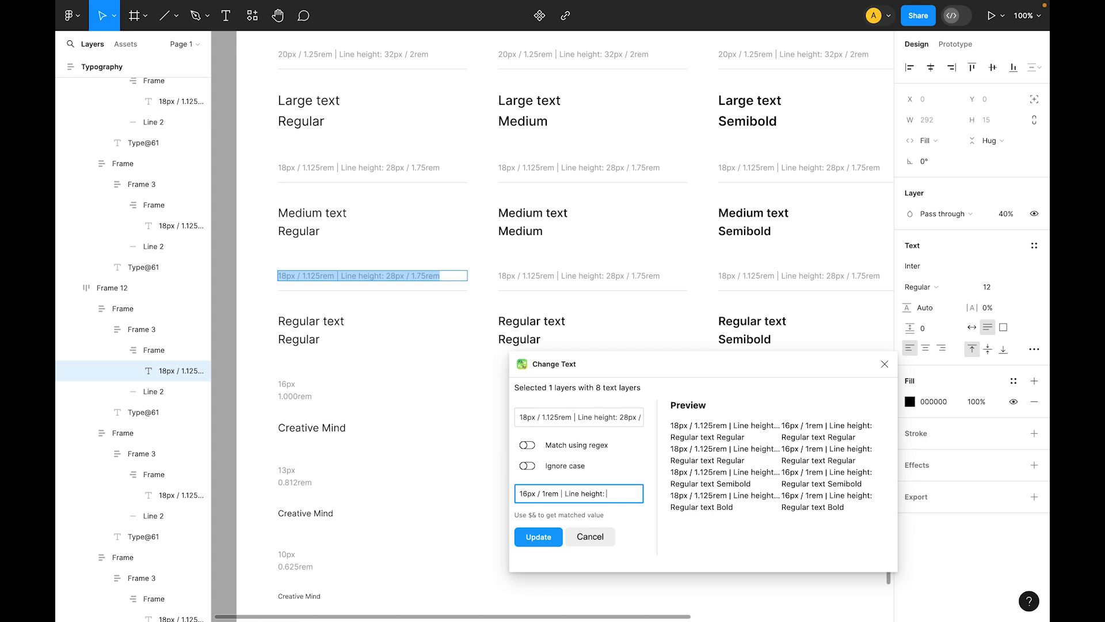
type("24px / 1.5rem")
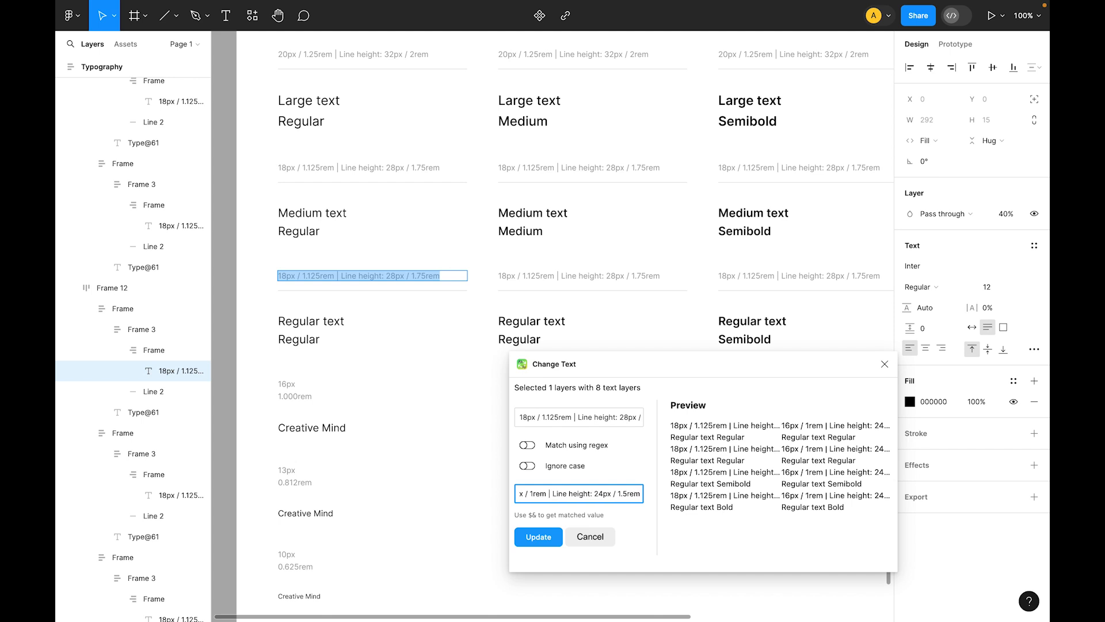
key("Return")
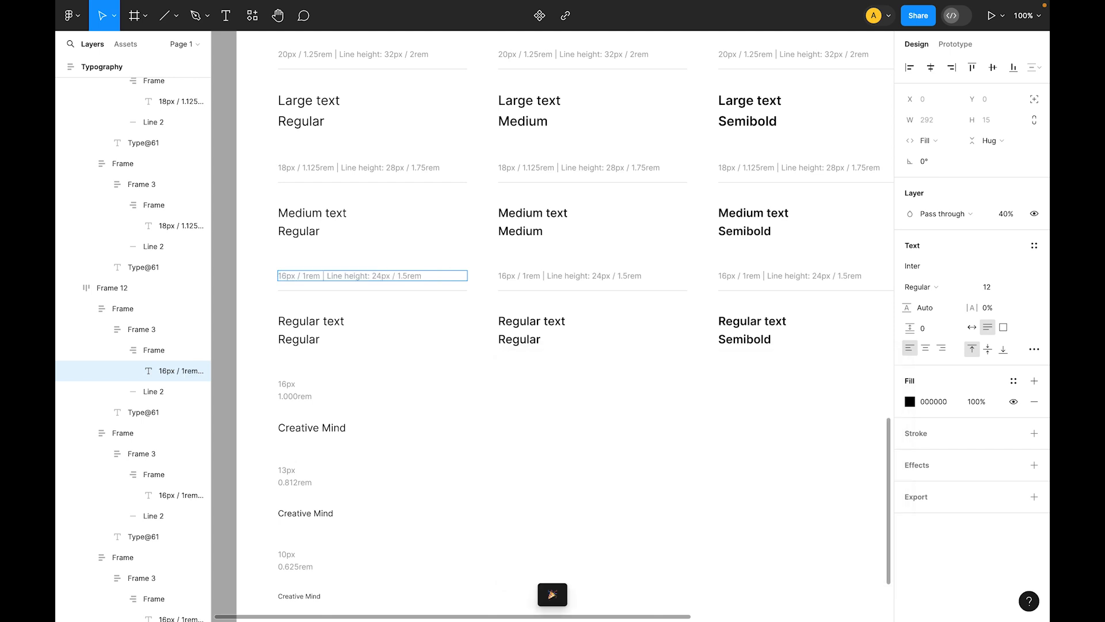
- Set the four Regular text samples, one per font weight, to font size 16 and line height 24
left_click(363, 331)
left_click(554, 330, "shift")
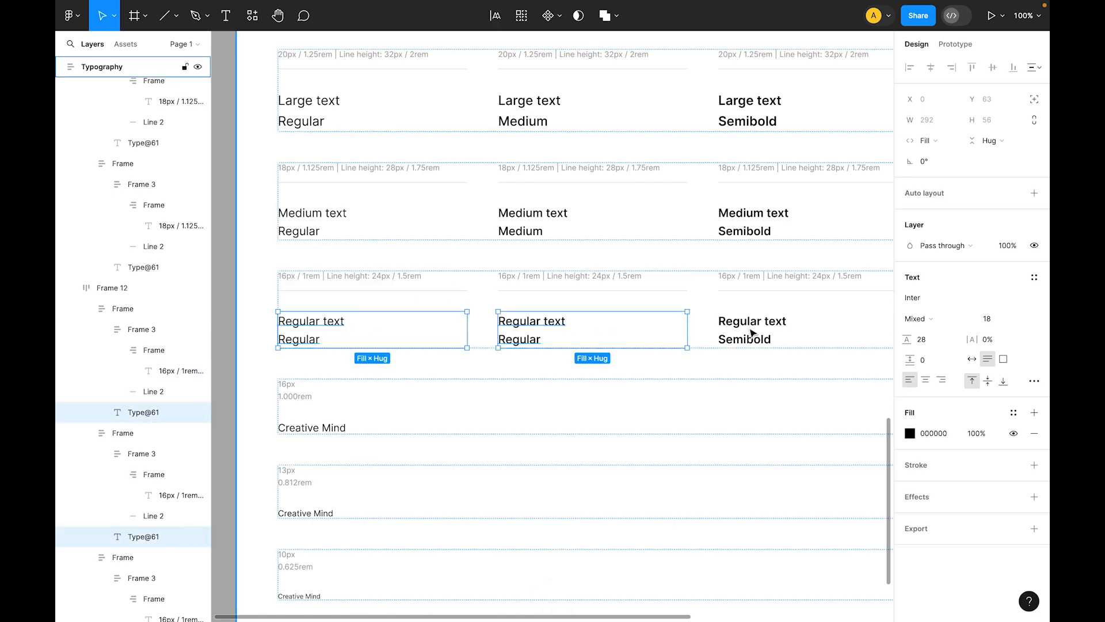
scroll(691, 423, "right", 4)
left_click(759, 338, "shift")
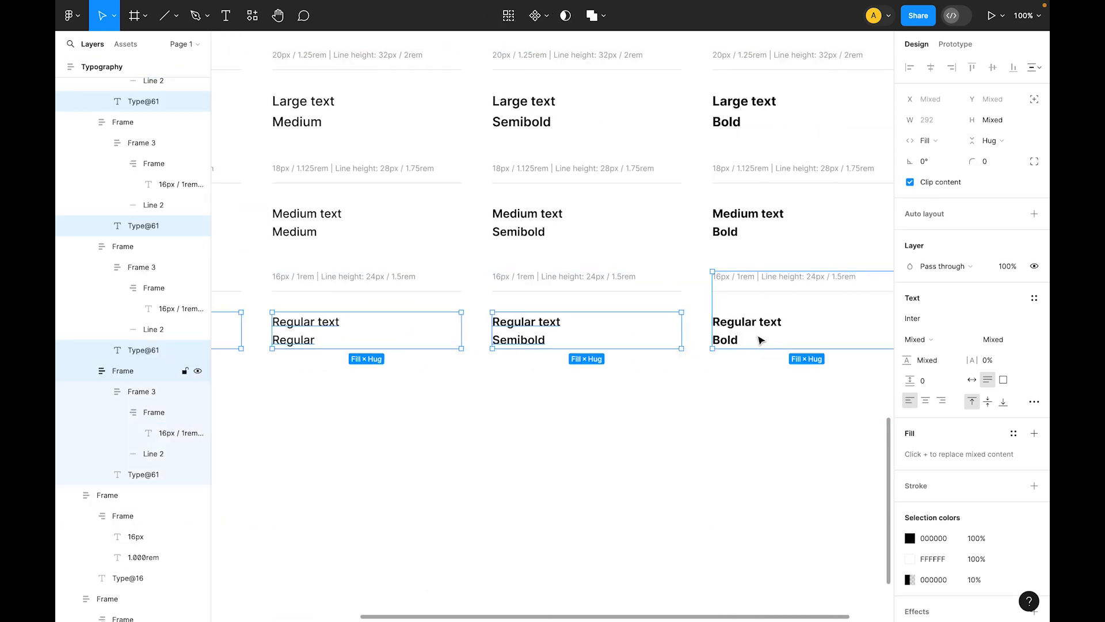
left_click(757, 333, "shift+super")
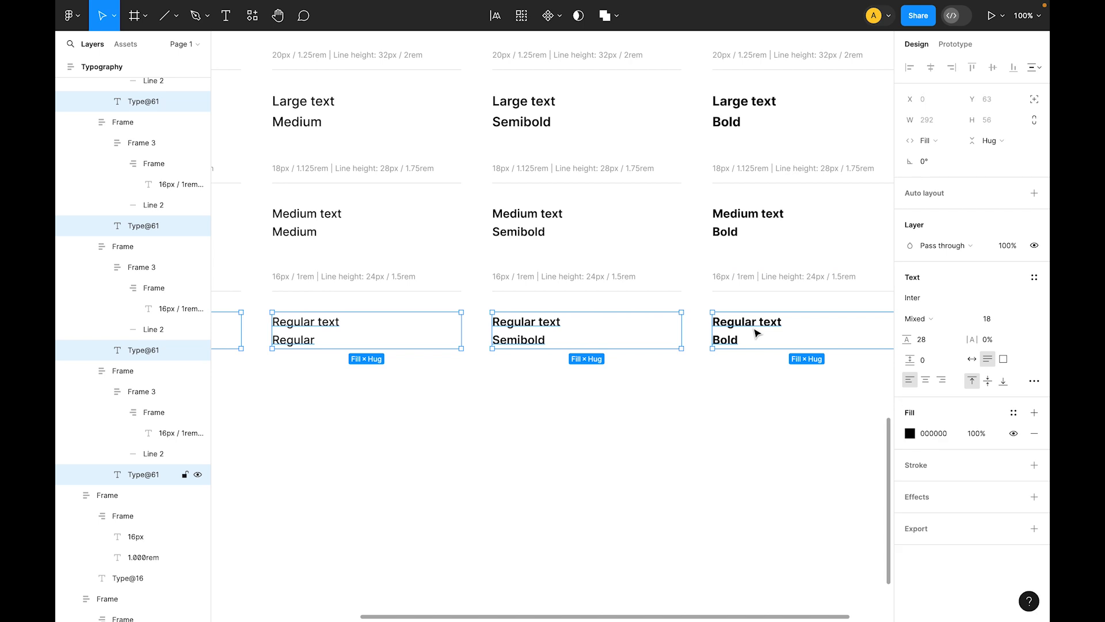
left_click(994, 323)
type("16")
key("Tab")
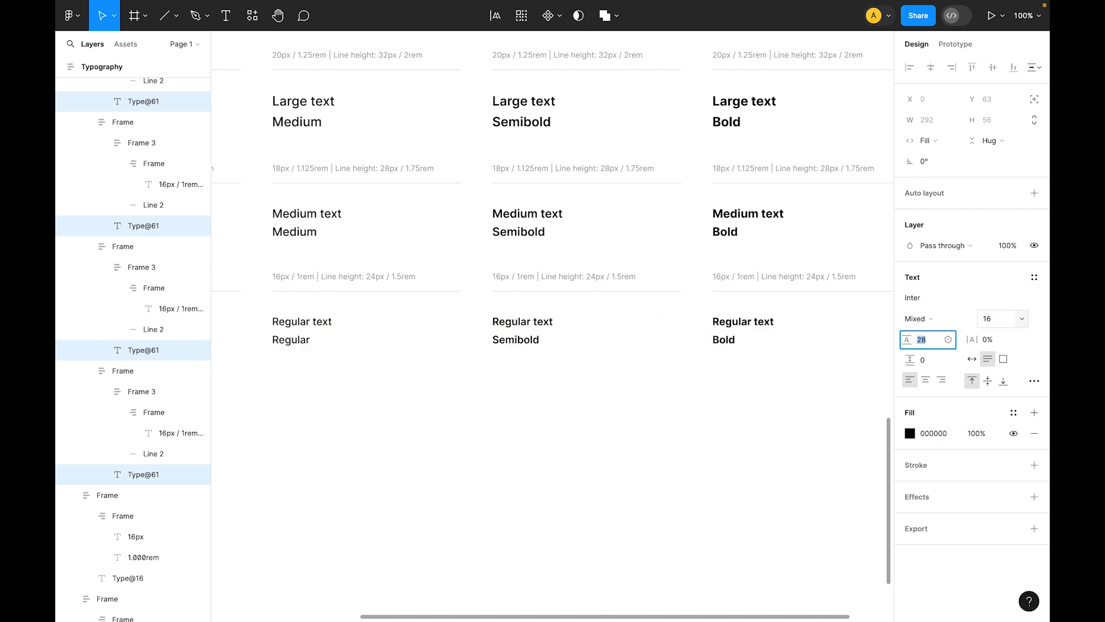
type("24")
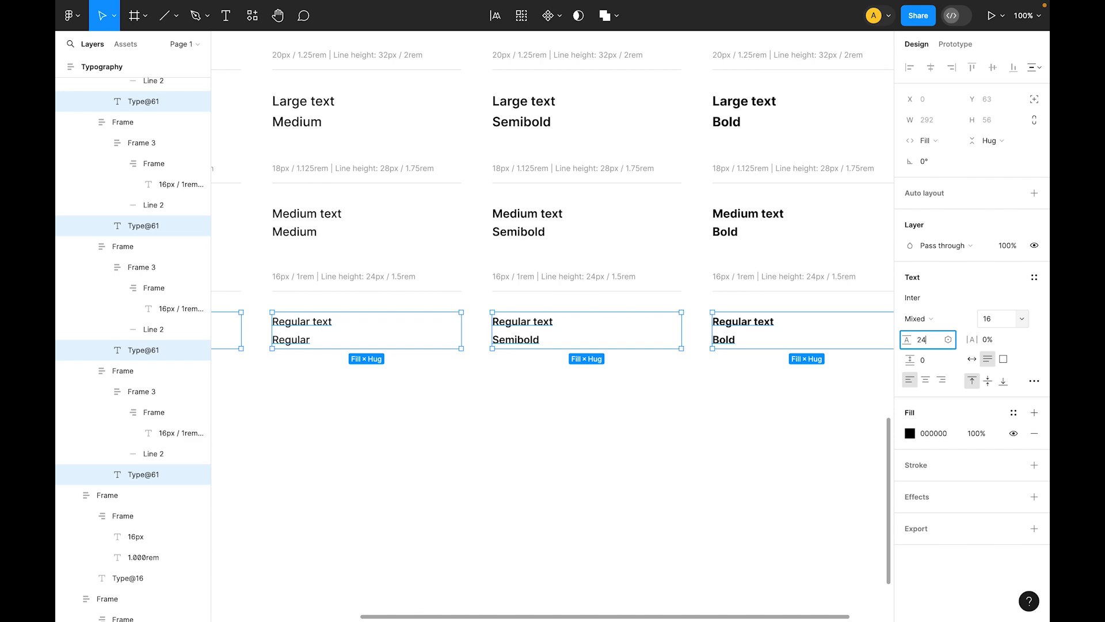
key("Return")
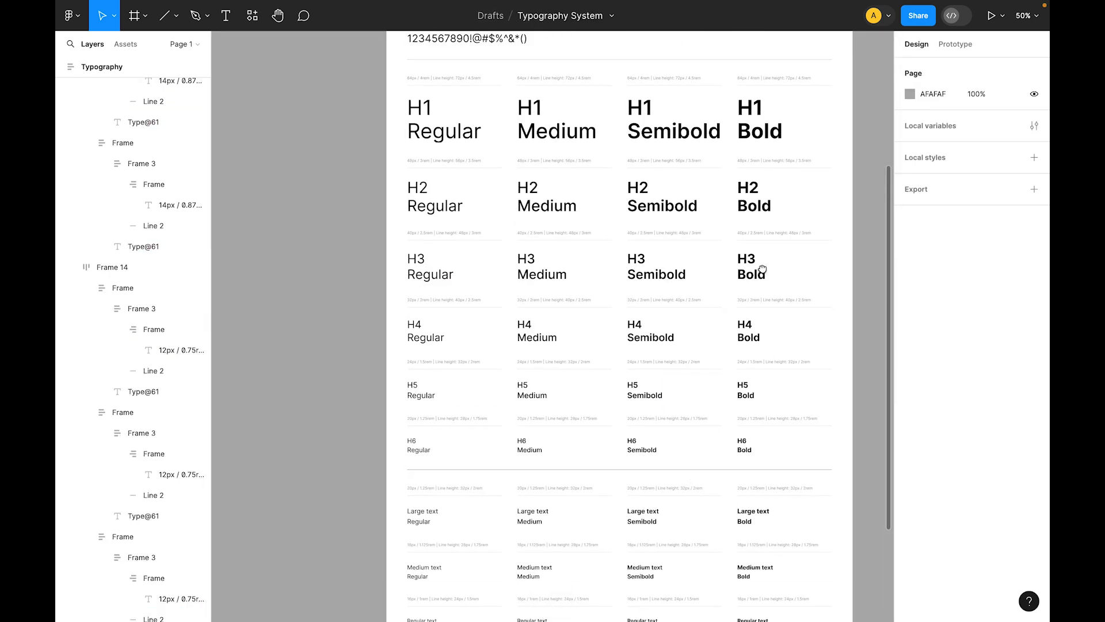
- Set the auto layout vertical gap of the whole Typography frame to 80 and deselect the frame
left_click_drag(759, 270, 693, 315)
scroll(829, 266, "down", 5)
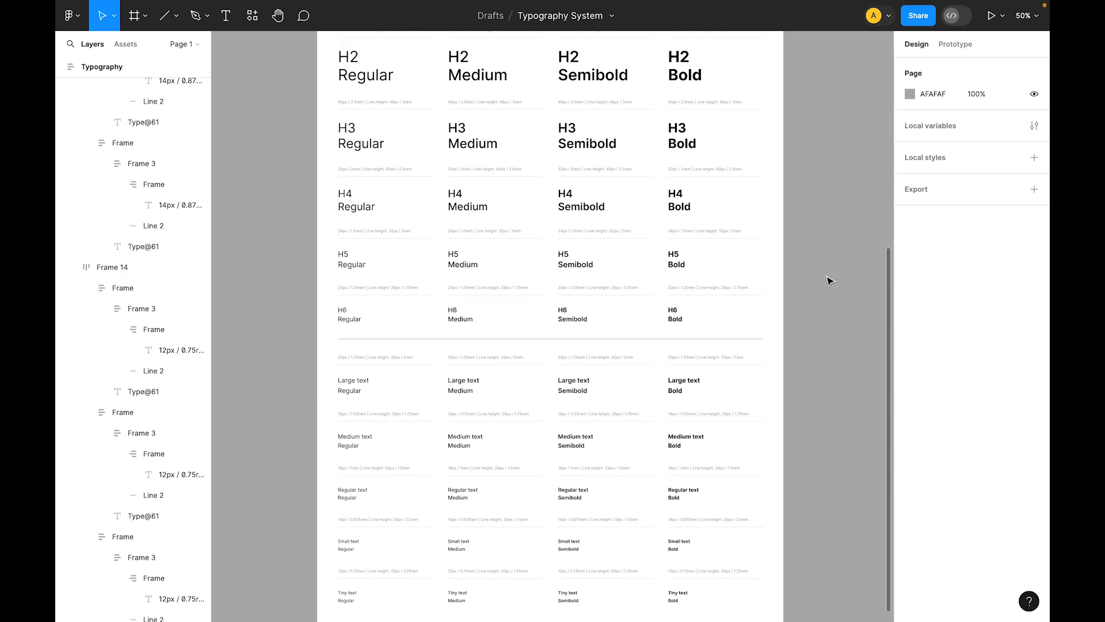
scroll(830, 308, "up", 2)
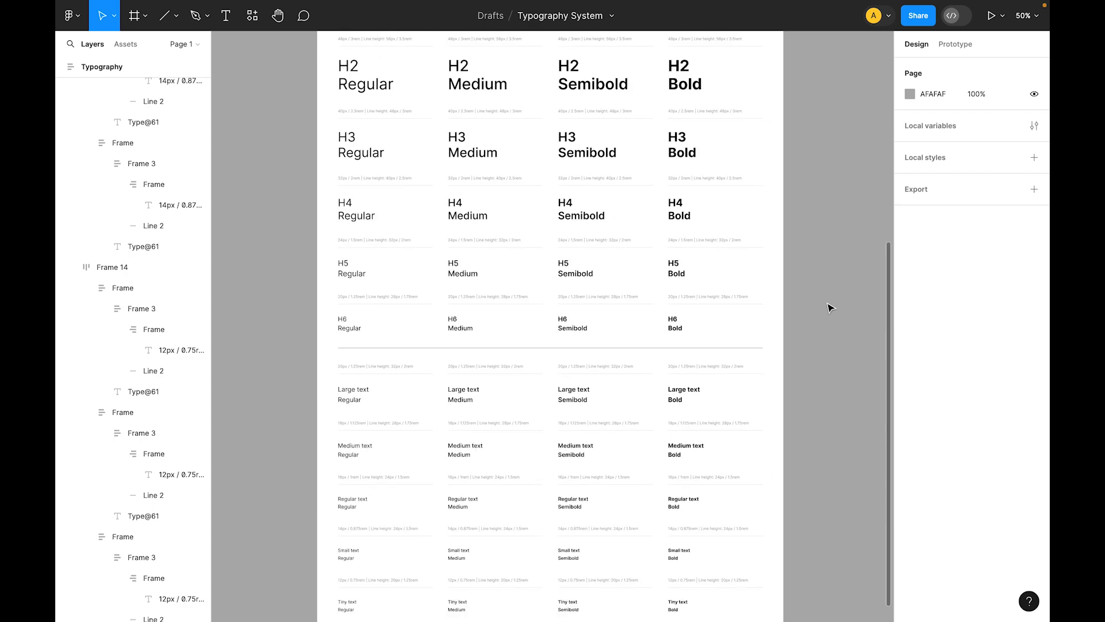
scroll(830, 308, "up", 5)
scroll(495, 148, "up", 3)
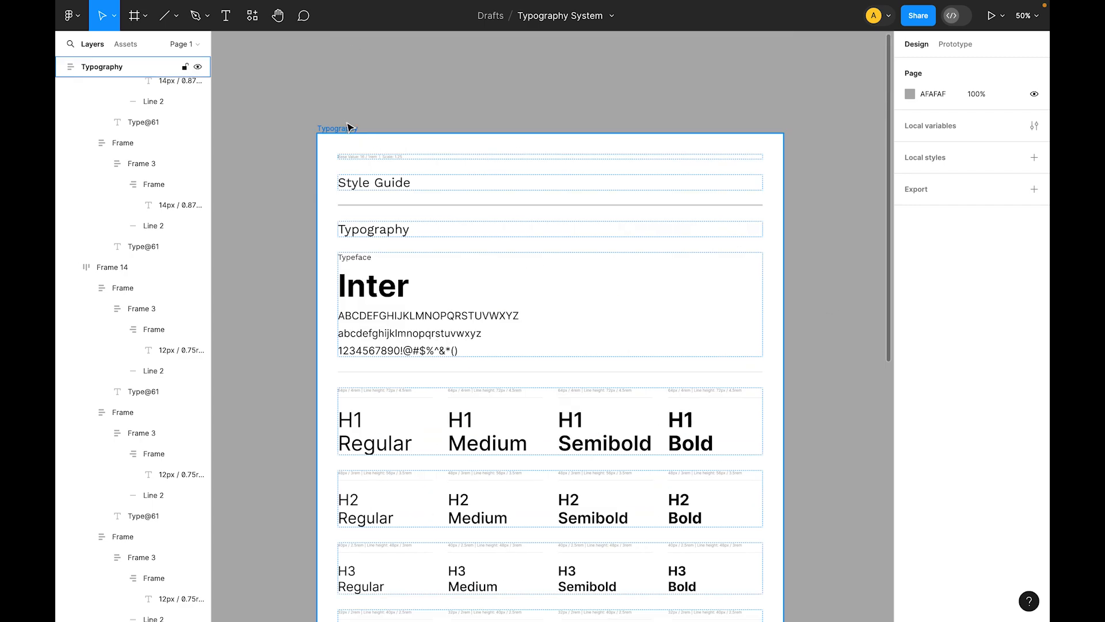
left_click(346, 130)
left_click(935, 281)
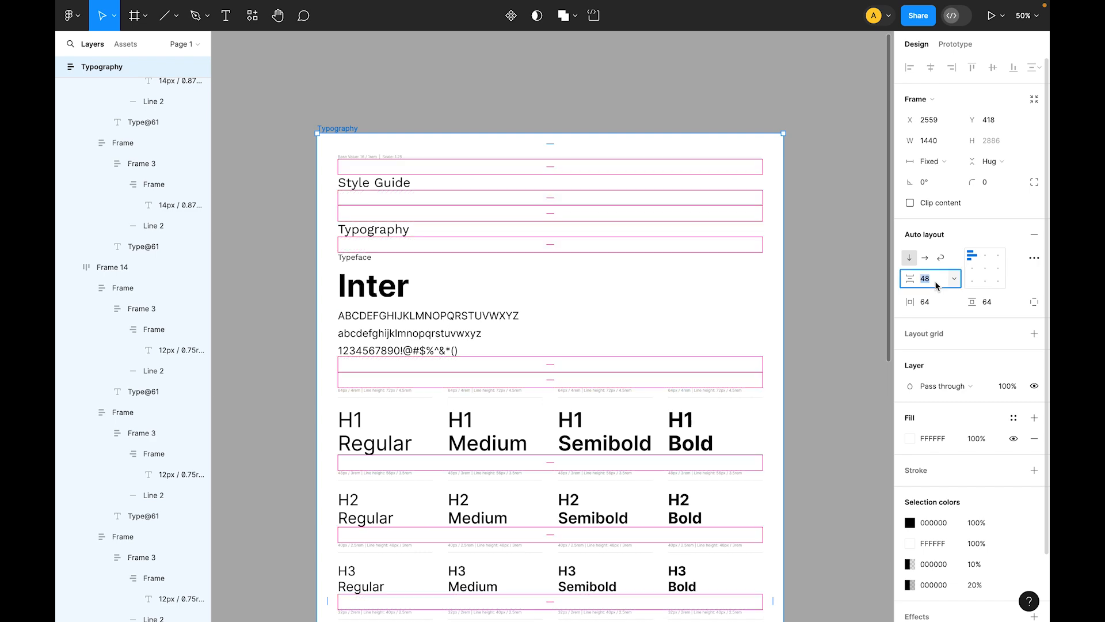
type("80")
key("Return")
left_click(808, 215)
- Review the spacing and the heading and text rows of the typography sheet, from the typeface section to Tiny text
scroll(820, 253, "down", 10)
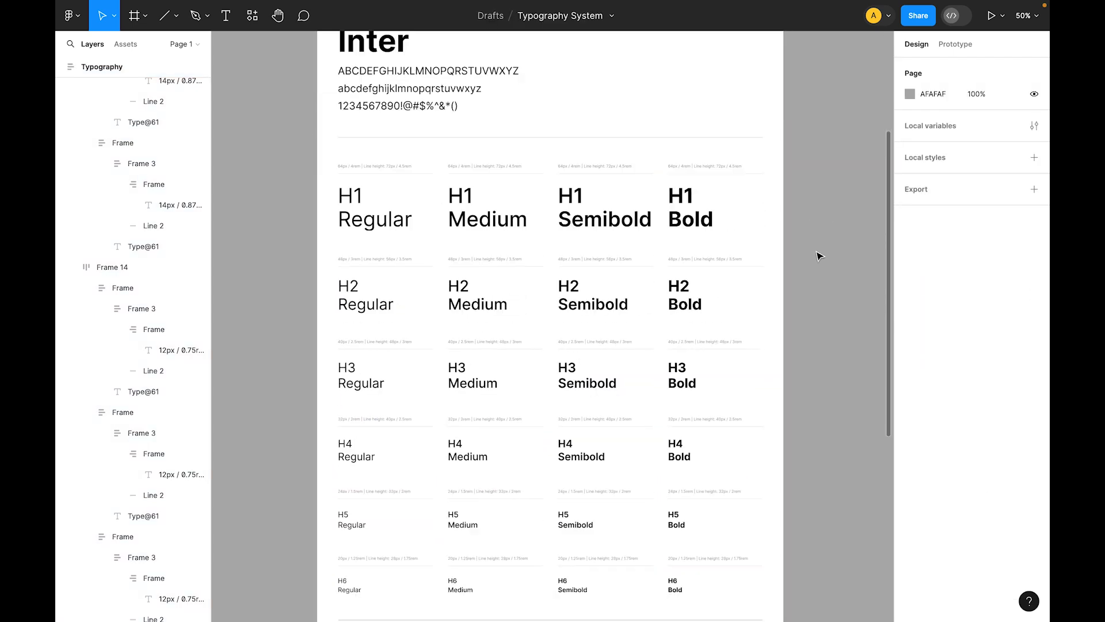
scroll(822, 259, "down", 5)
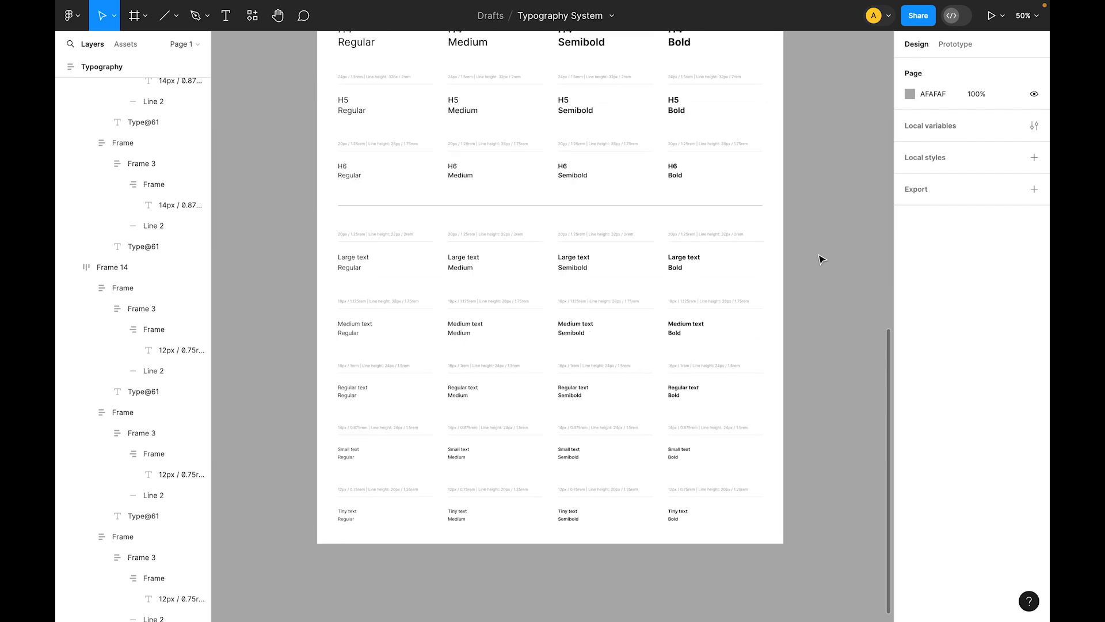
scroll(822, 260, "down", 2)
scroll(822, 259, "up", 15)
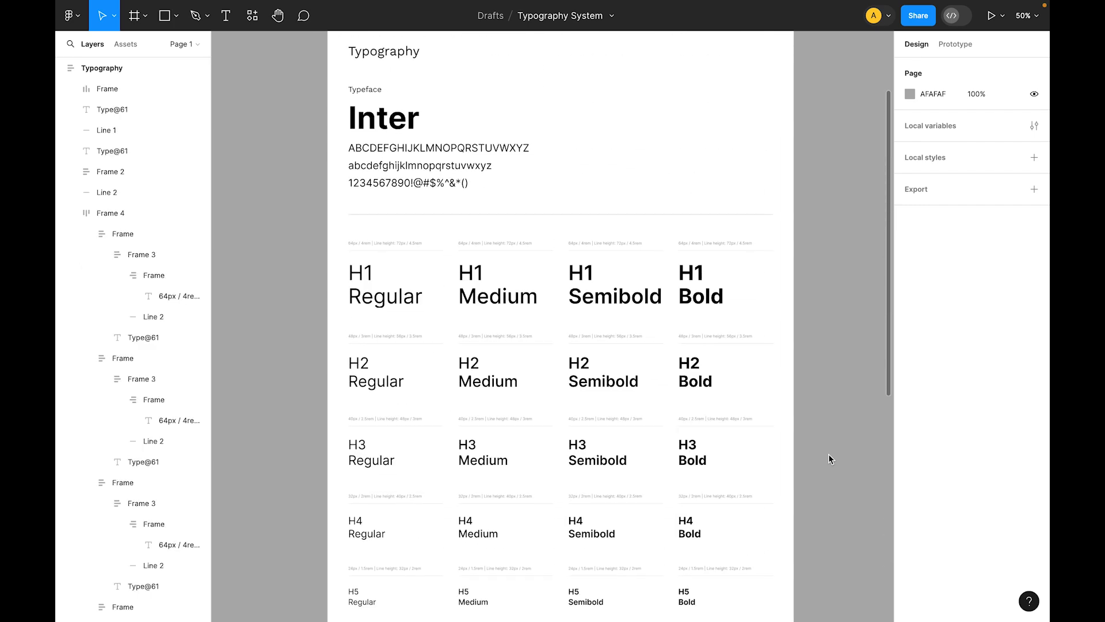
scroll(829, 454, "up", 2)
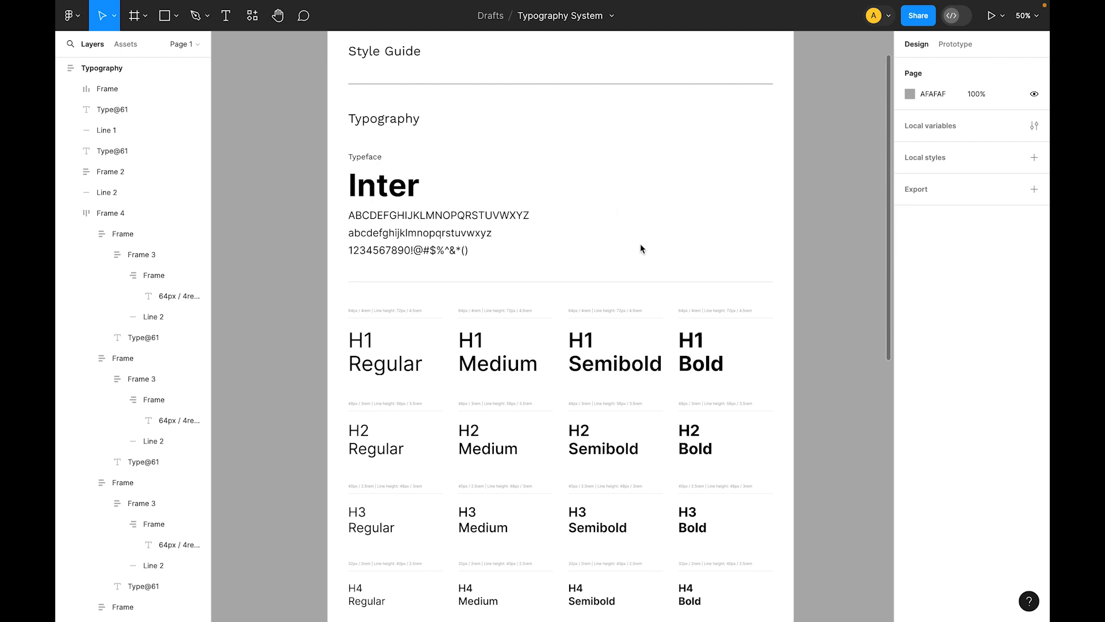
scroll(646, 289, "down", 9)
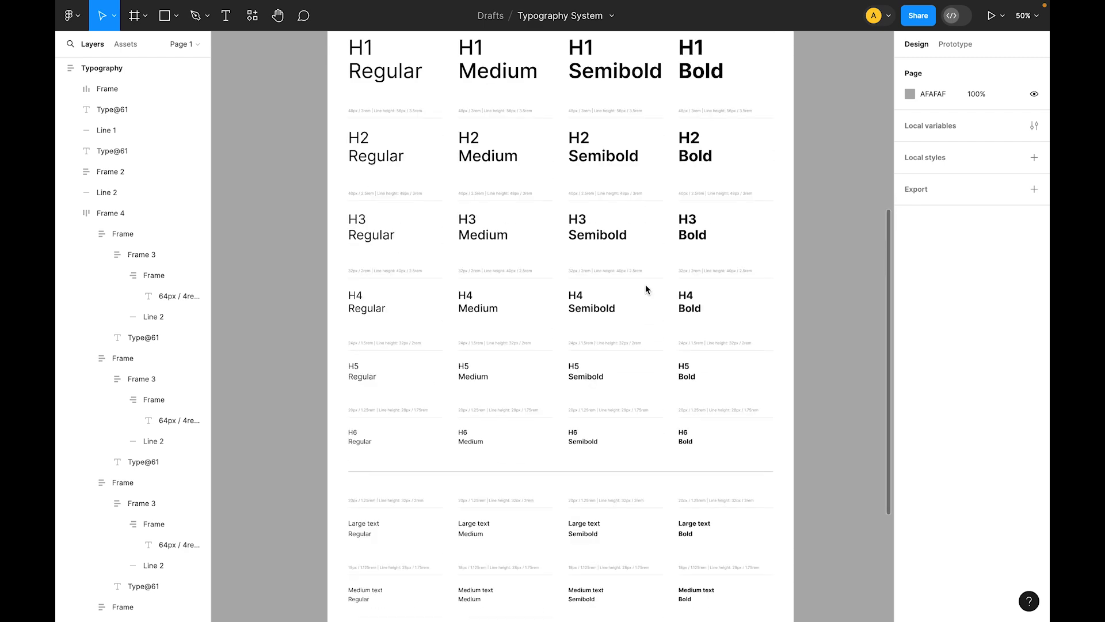
scroll(480, 282, "up", 5)
scroll(380, 259, "down", 5)
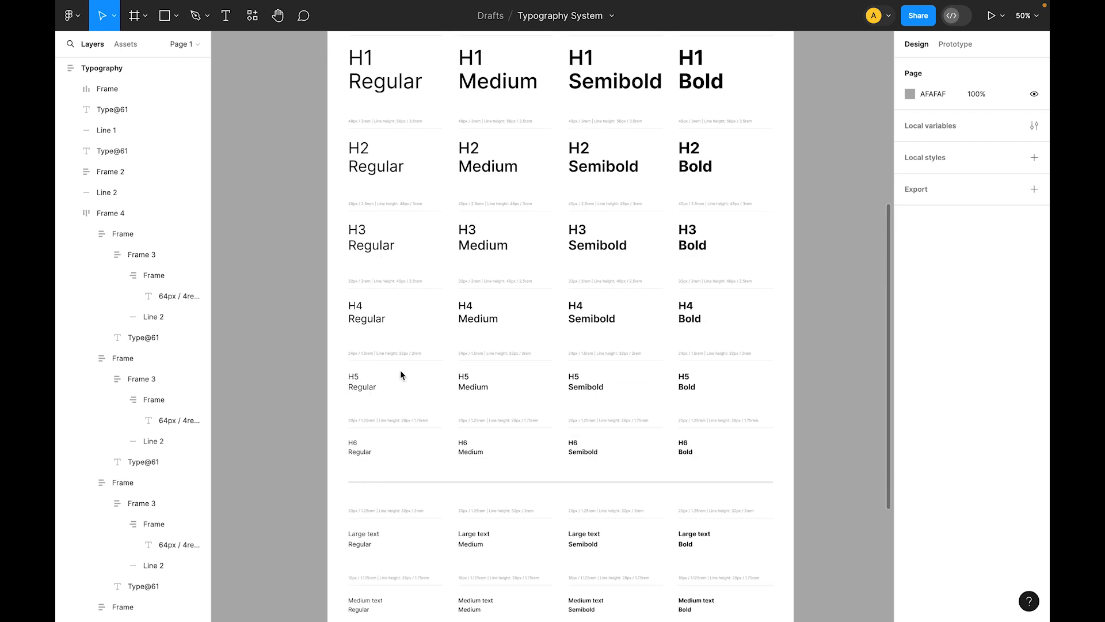
scroll(403, 455, "down", 8)
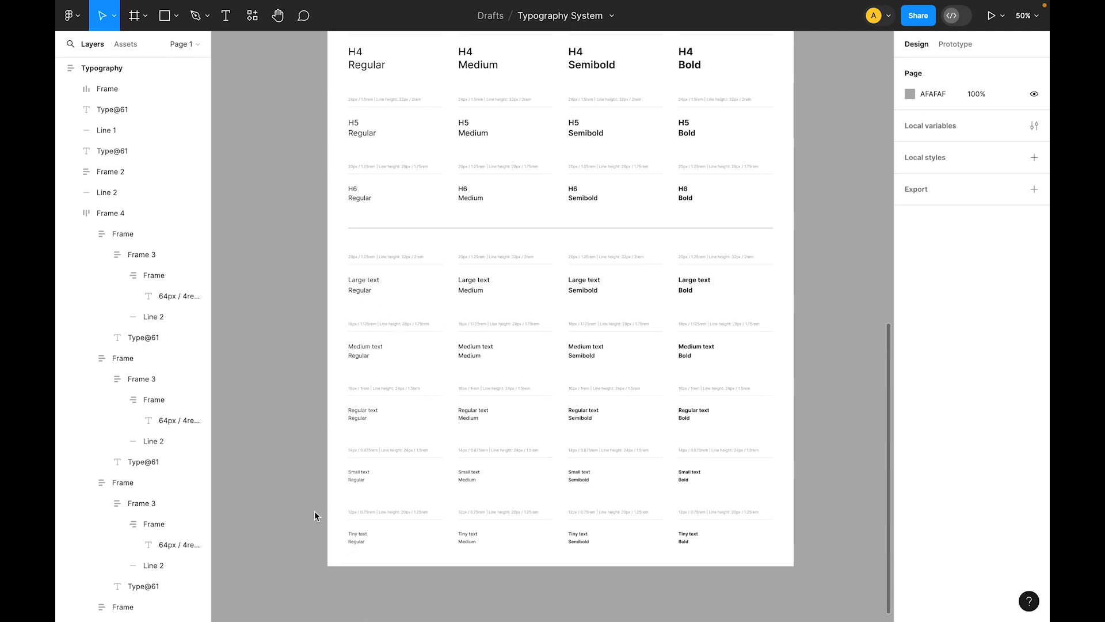
scroll(316, 515, "up", 15)
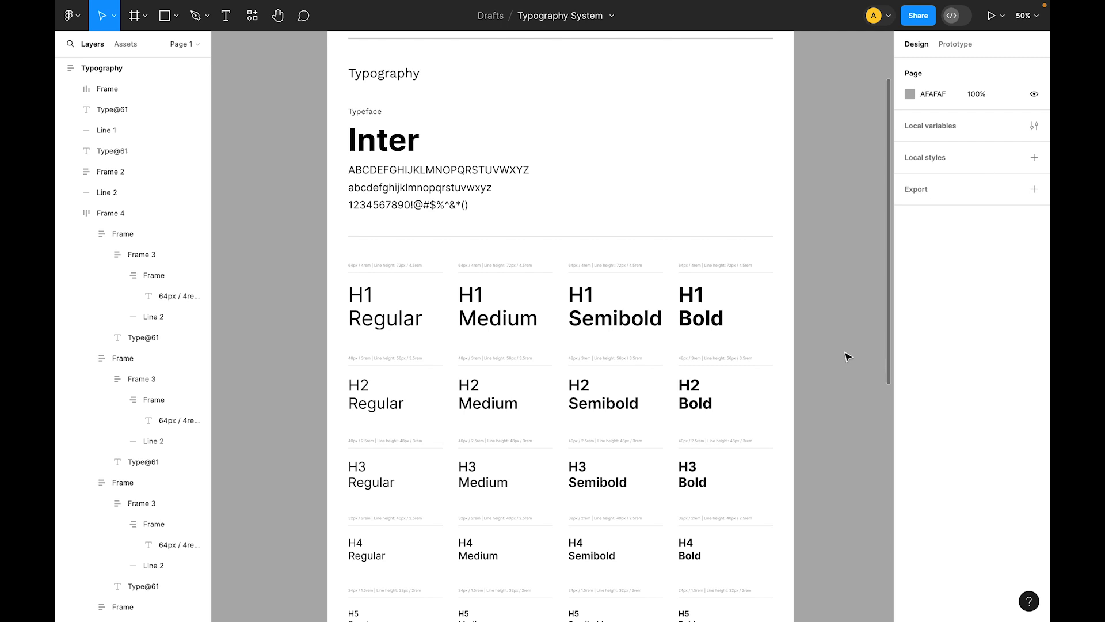
- Clean up the layer names of the four H1 text samples, one per font weight, with the Layers names cleaner plugin
left_click(373, 325)
left_click(518, 325, "shift")
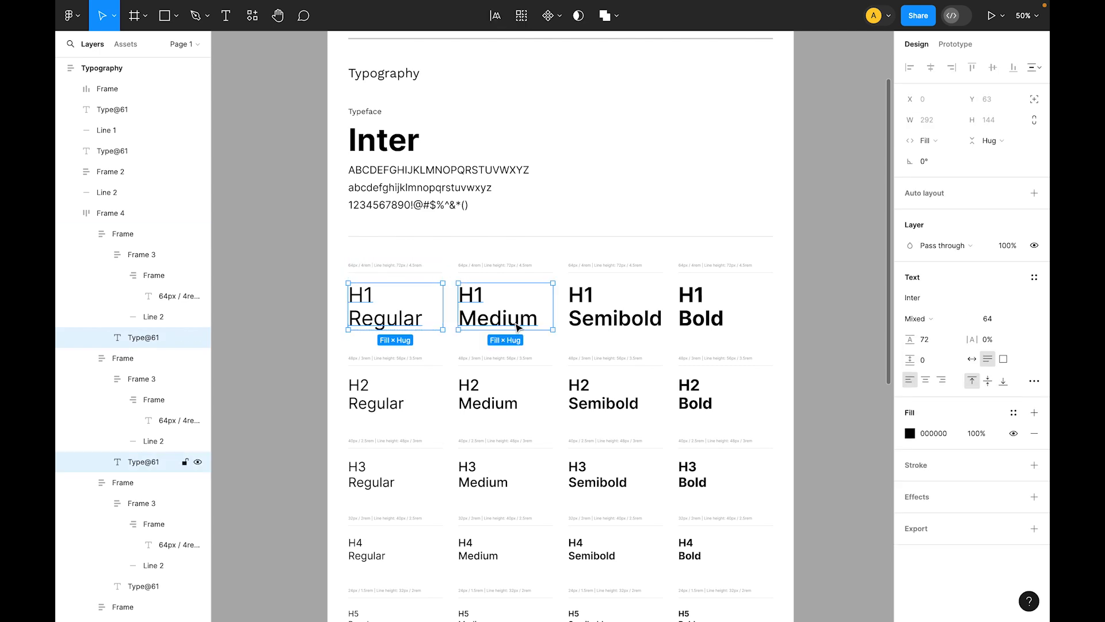
left_click(611, 330, "shift")
left_click(715, 325, "shift")
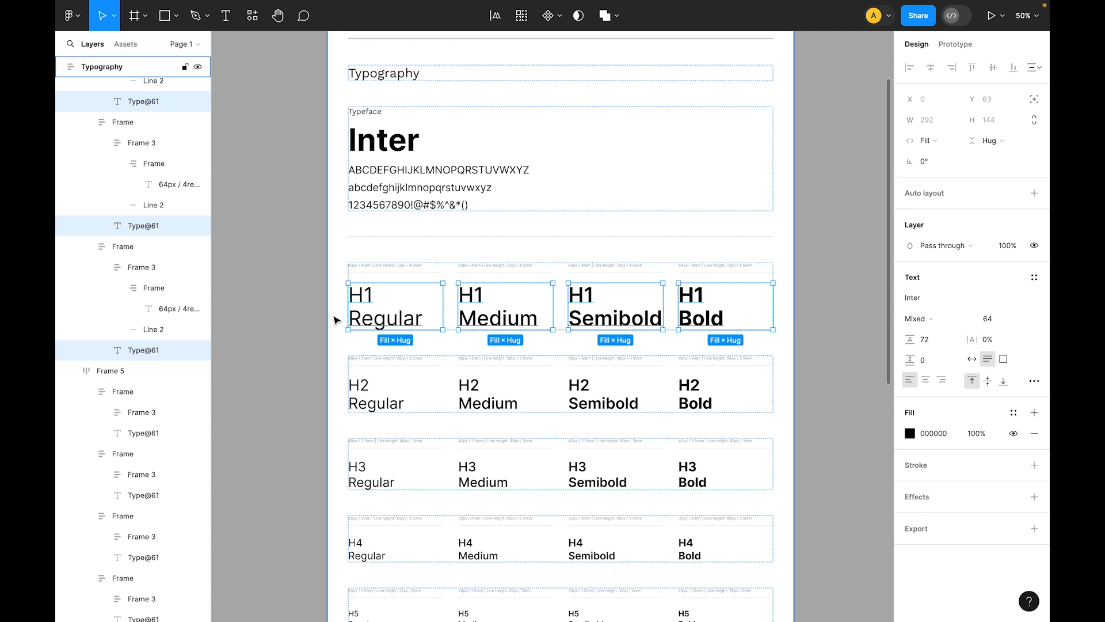
scroll(135, 167, "up", 1)
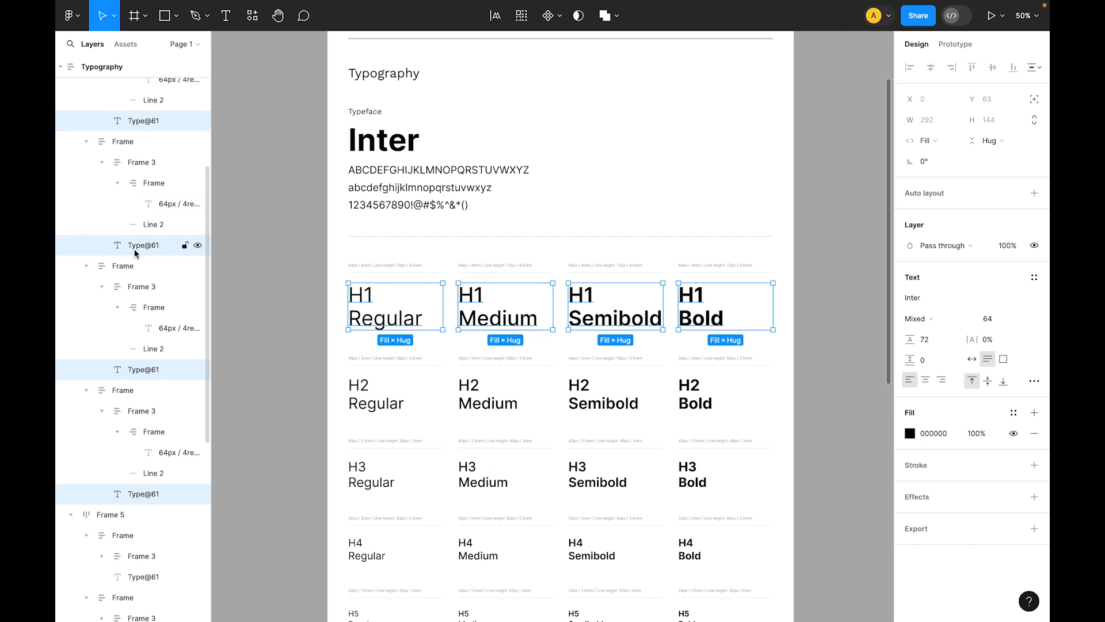
scroll(104, 349, "up", 3)
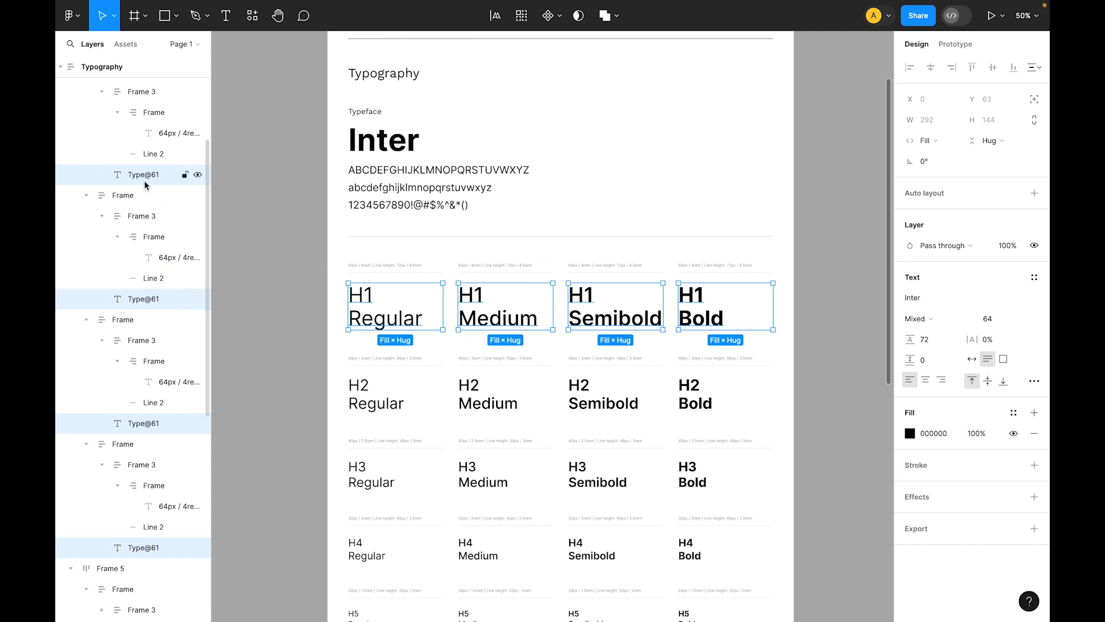
key("ctrl+slash")
type("layner")
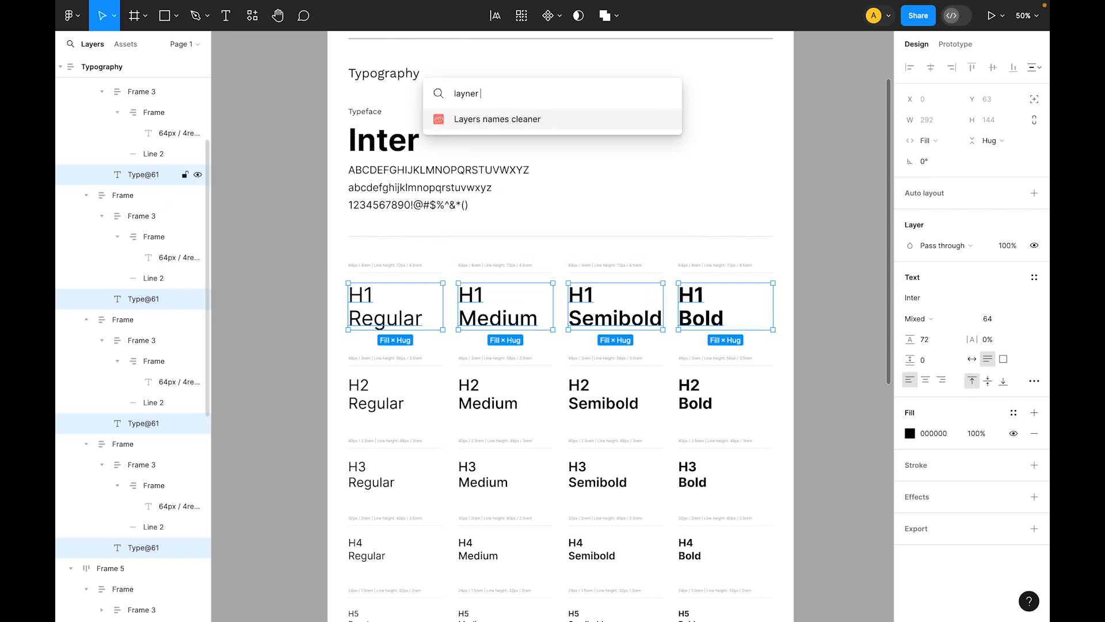
type(" name")
key("BackSpace")
key("BackSpace")
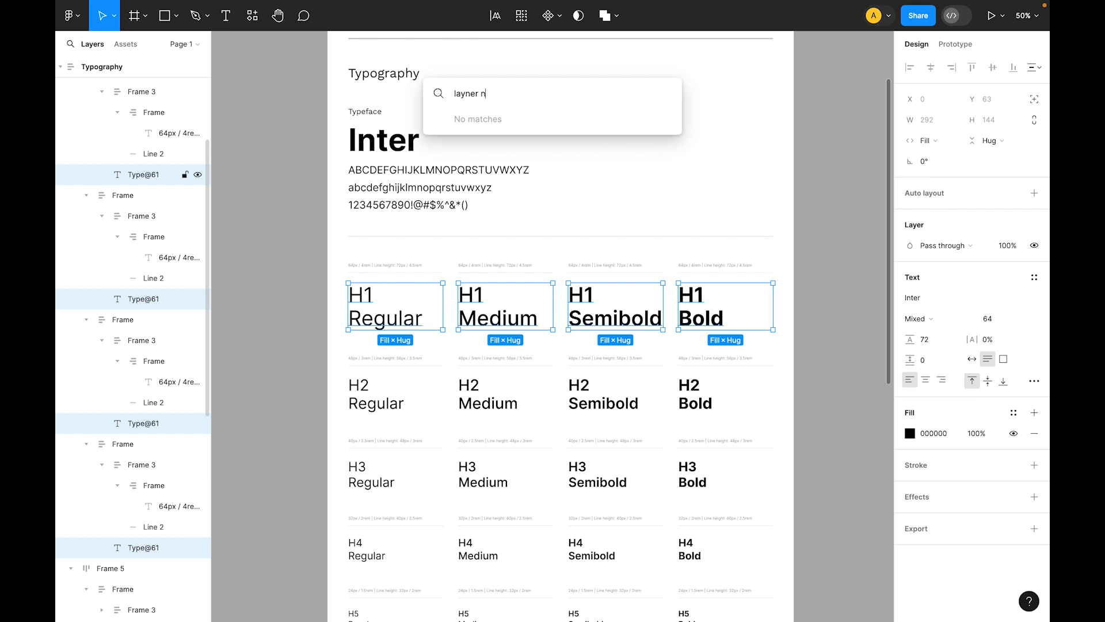
key("BackSpace")
key("BackSpace")
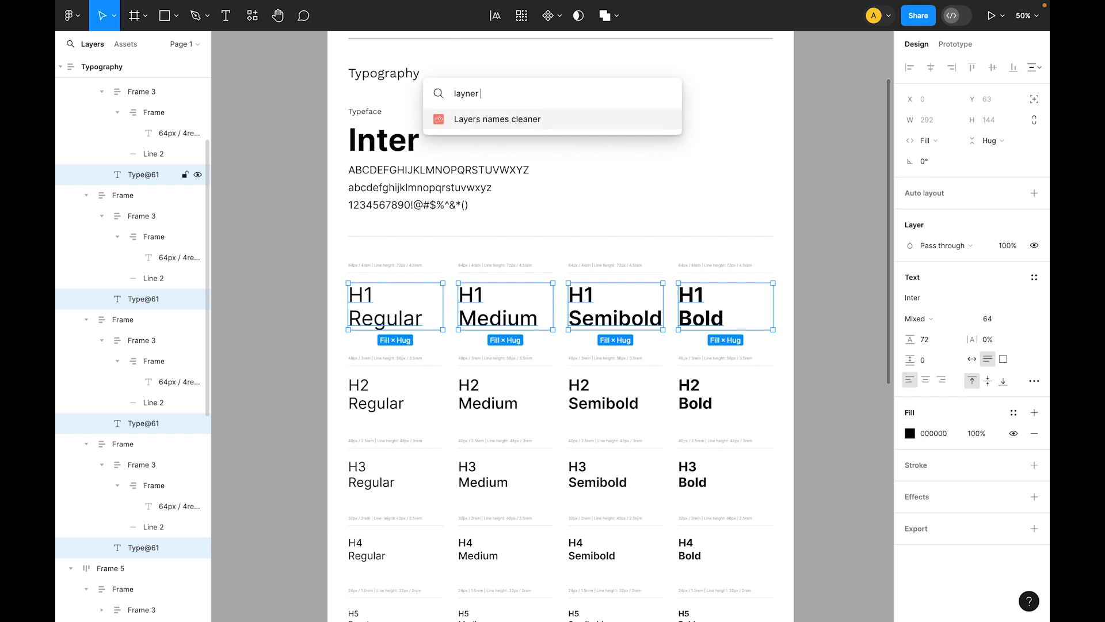
key("Return")
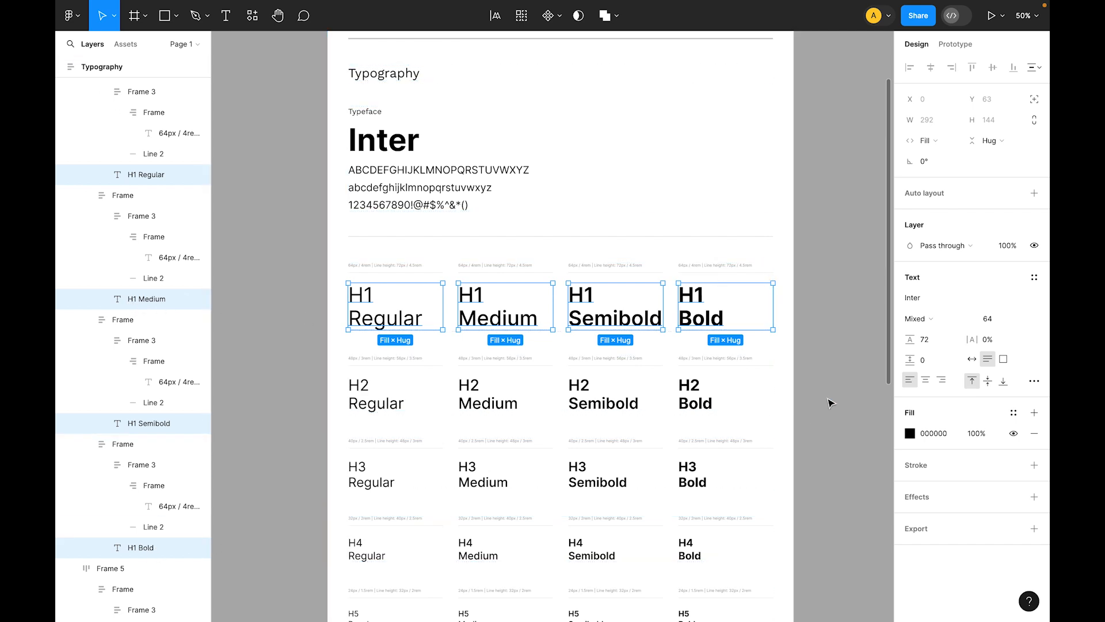
- Batch-rename the four H1 text layers to "Heading/H1/" followed by their current name
key("ctrl+r")
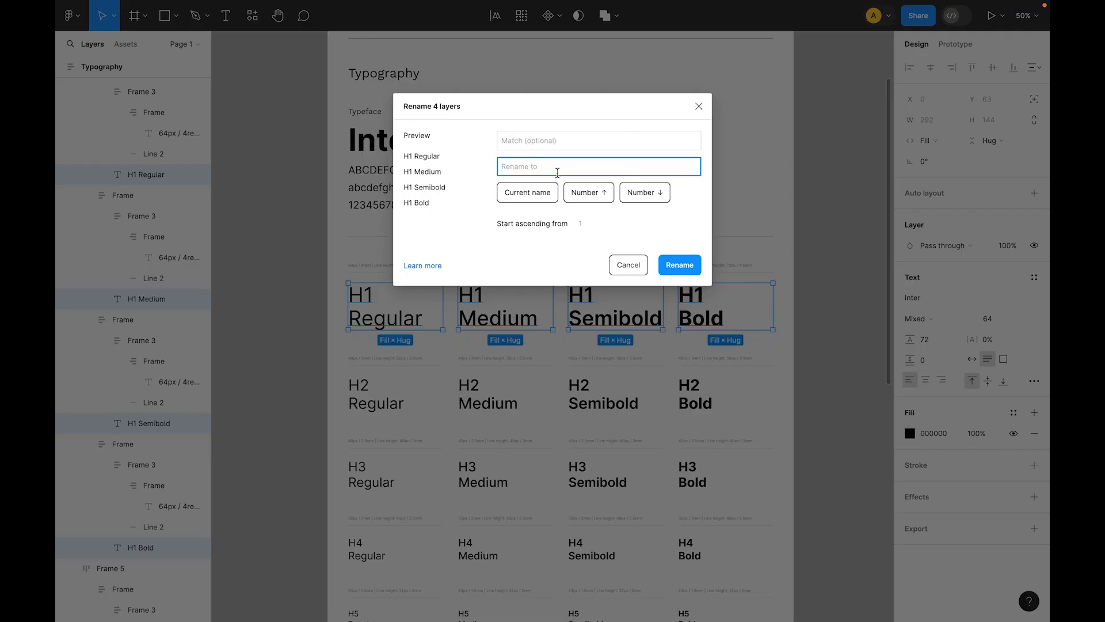
type("Heading")
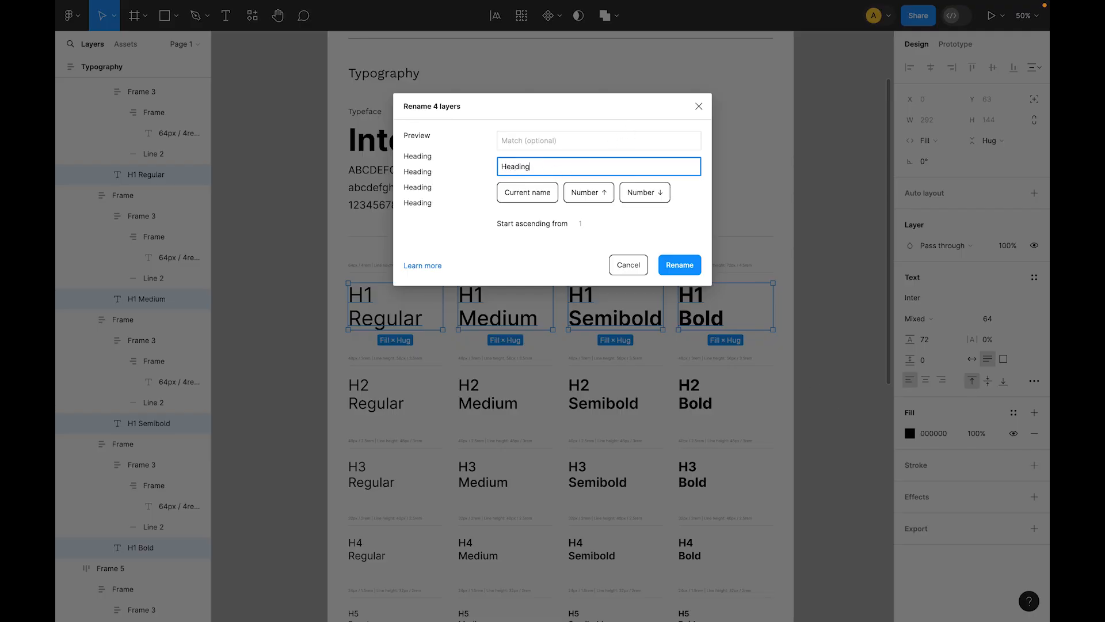
type("/H1/")
left_click(516, 192)
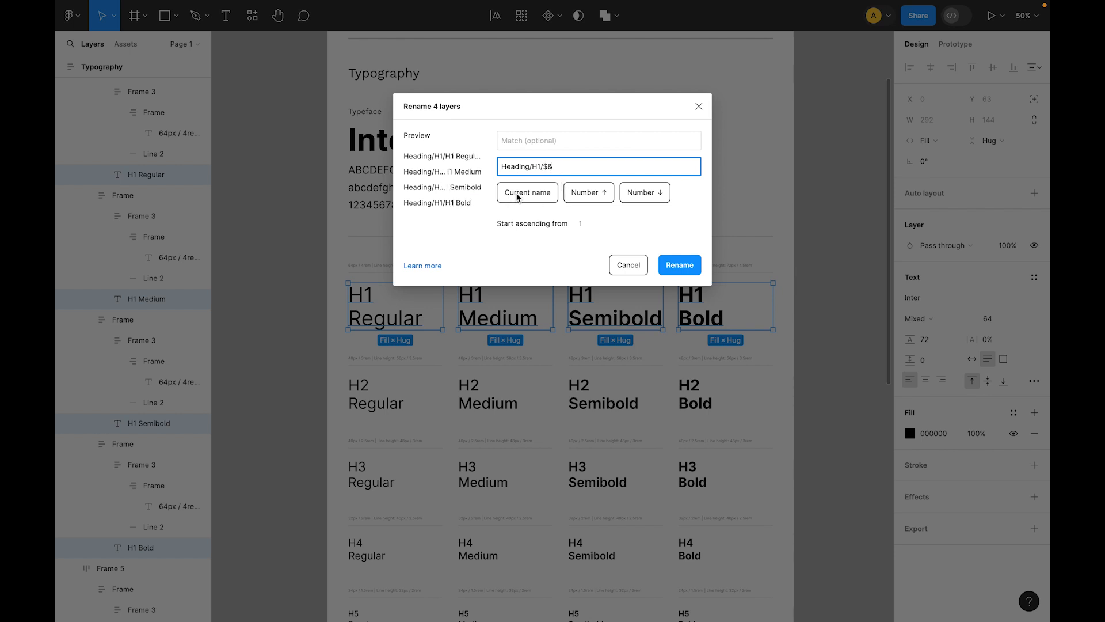
left_click(689, 268)
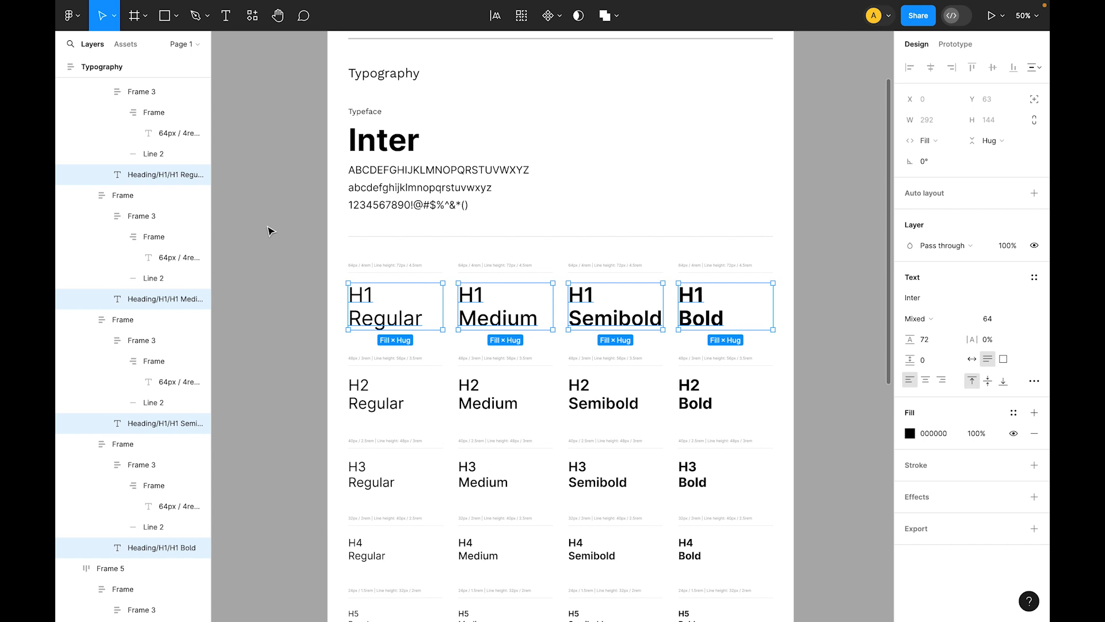
- Generate text styles from the four H1 samples with the Styler plugin and check the H1 group in the local styles
key("ctrl+slash")
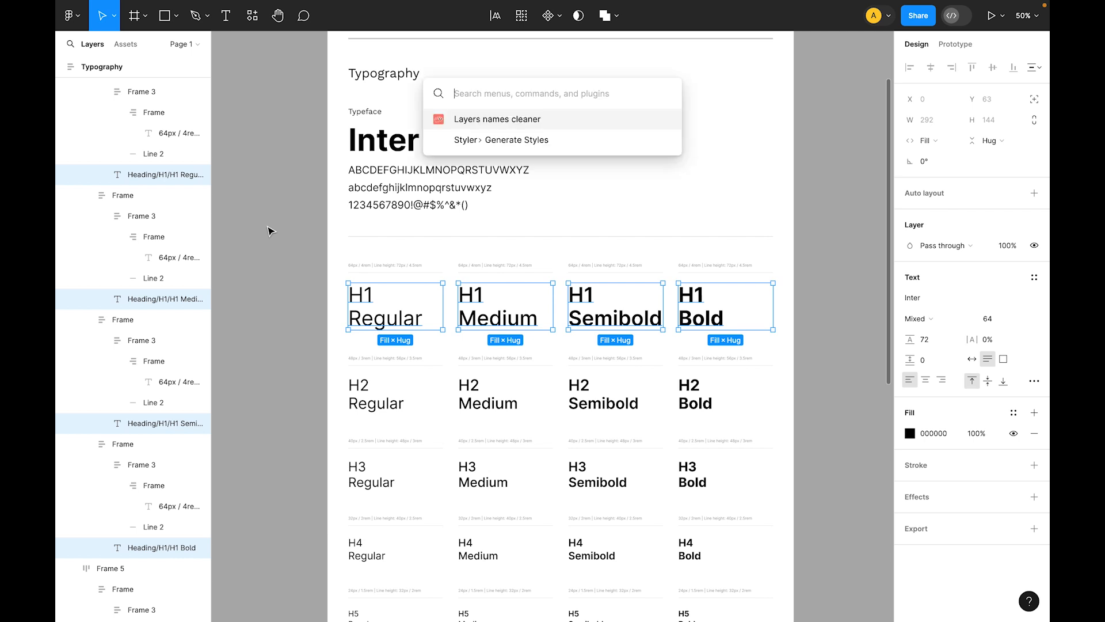
type("styler")
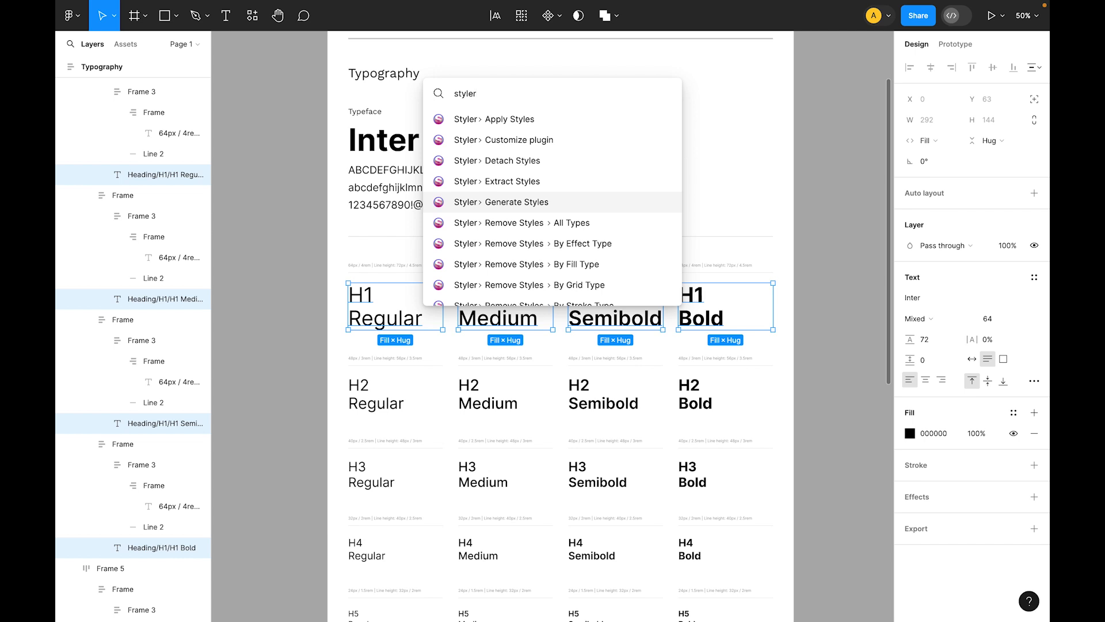
key("Return")
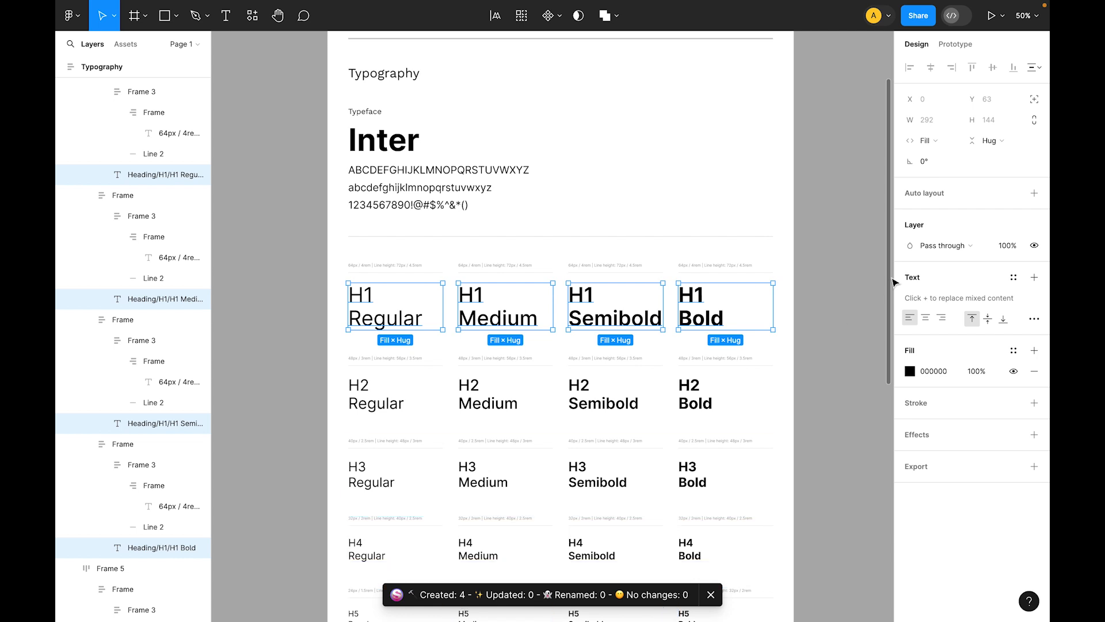
left_click(838, 247)
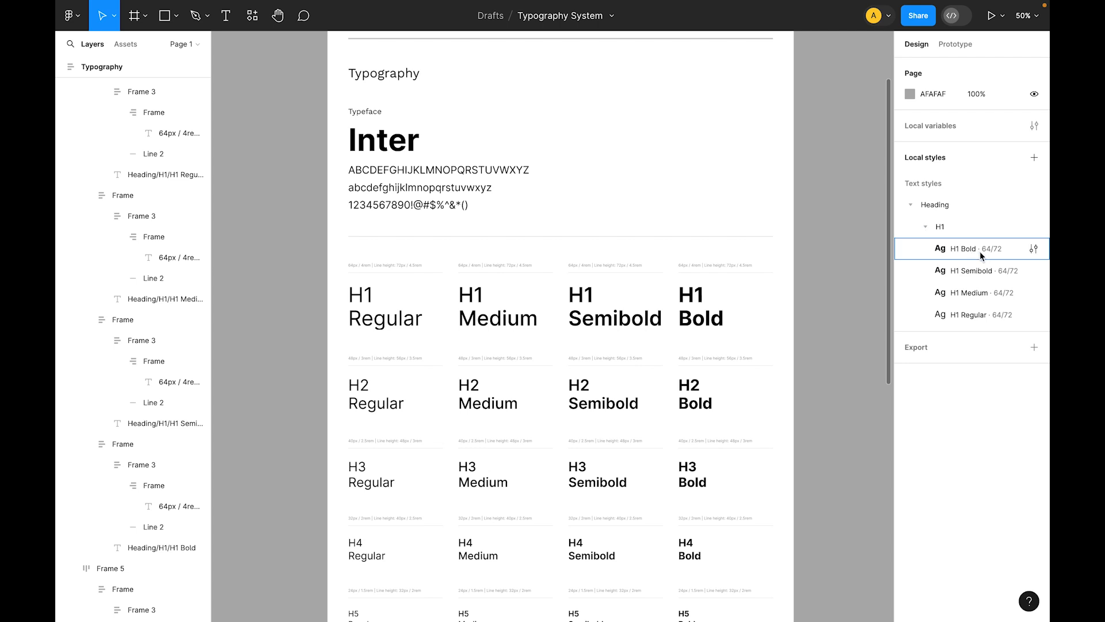
left_click(927, 228)
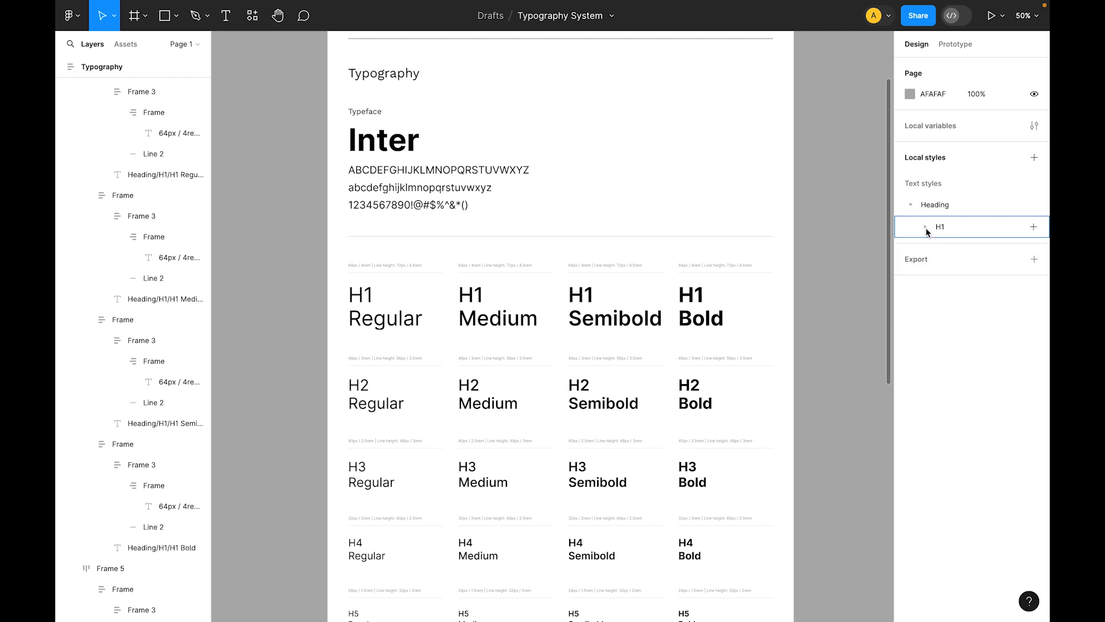
left_click(926, 227)
left_click(925, 226)
left_click(925, 226)
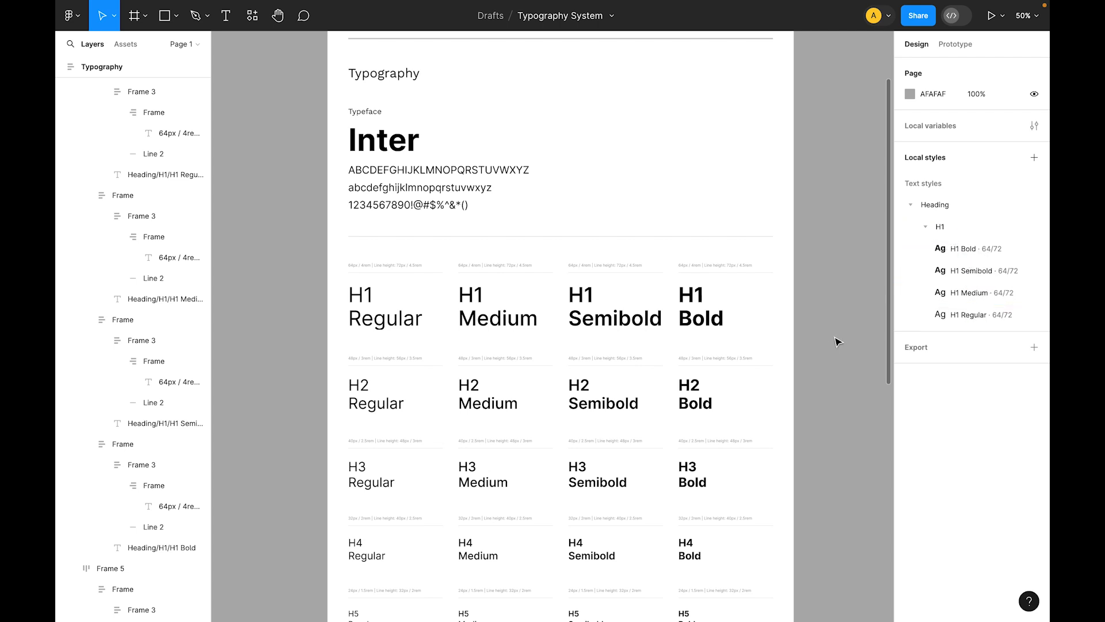
- Clean up the layer names of the four H2 text samples with the Layers names cleaner plugin
scroll(834, 341, "down", 2)
left_click(697, 336)
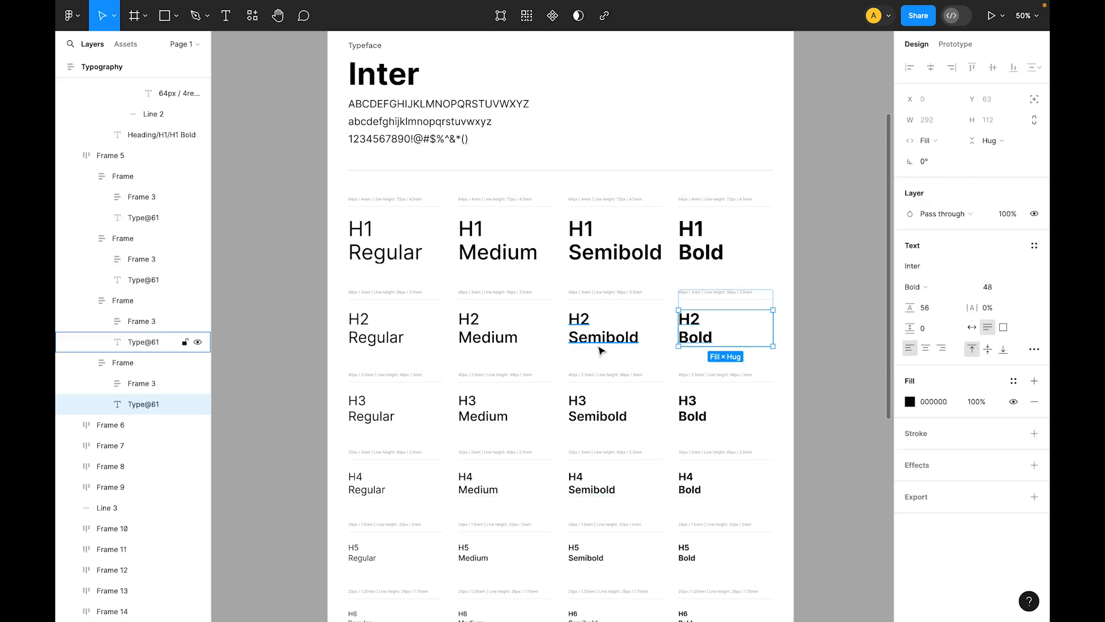
left_click(602, 338, "shift")
left_click(489, 338, "shift")
left_click(368, 344, "shift")
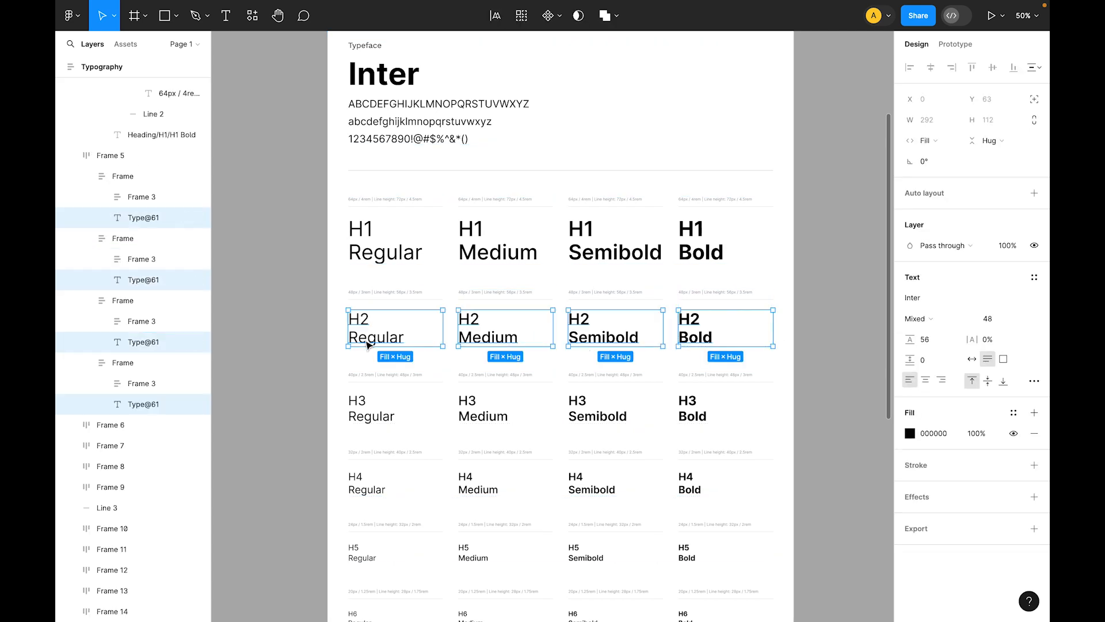
key("ctrl+slash")
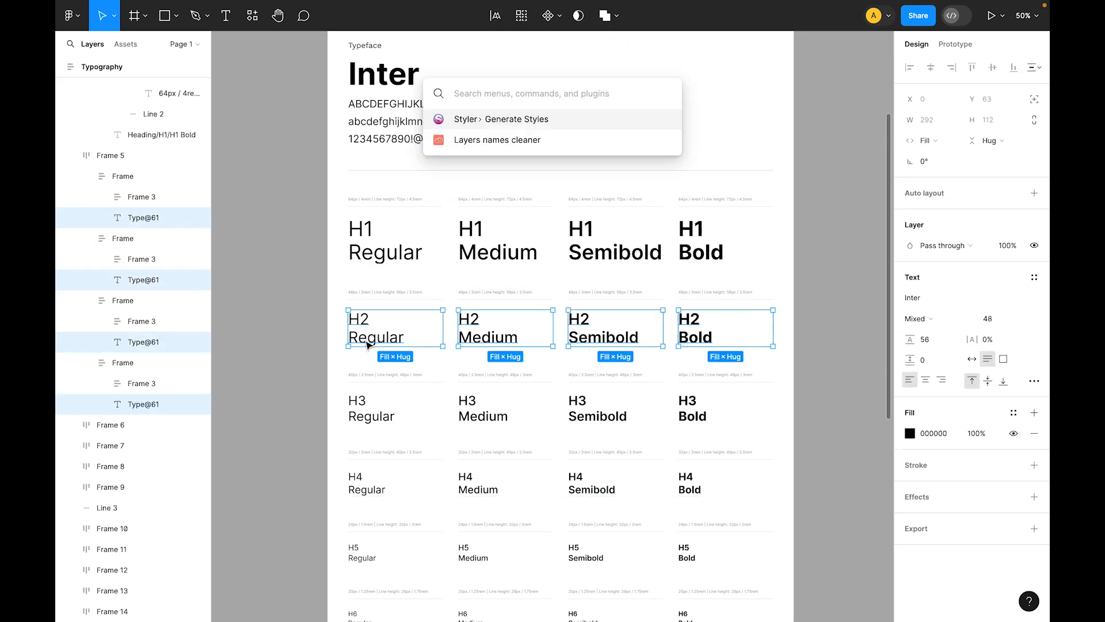
key("Down")
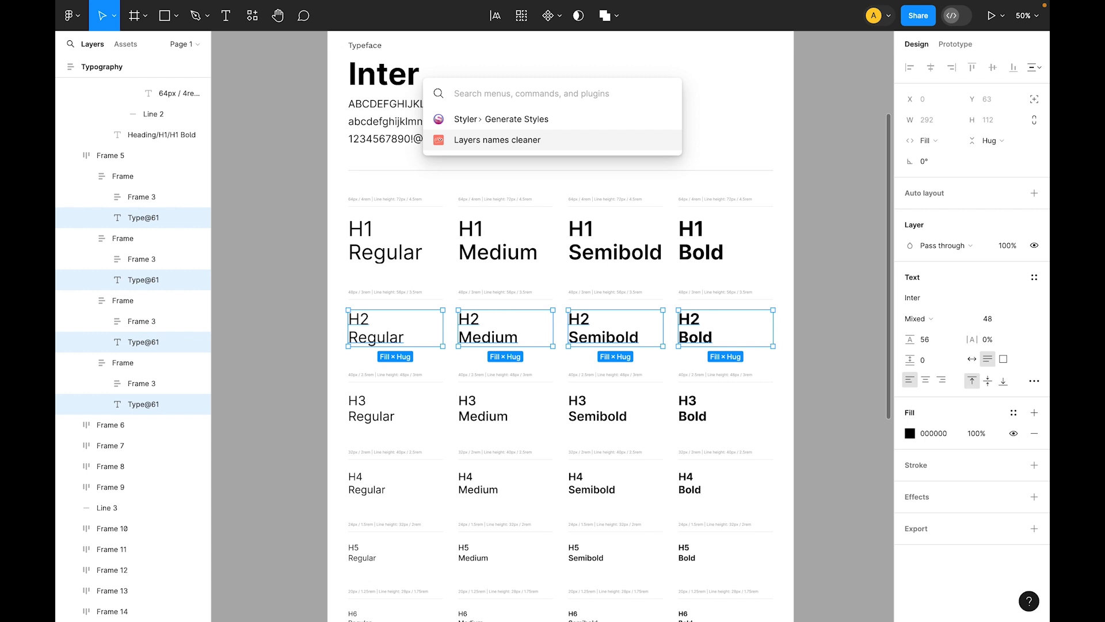
key("Return")
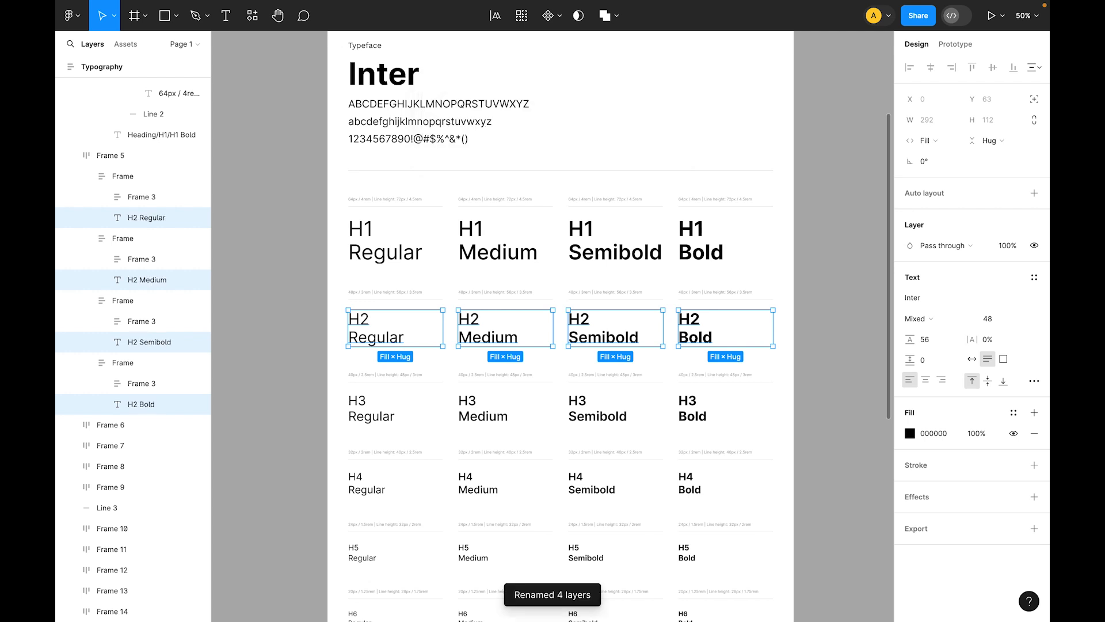
- Batch-rename the four H2 text layers to "Heading/H2/" followed by their current name
key("ctrl+r")
type("Heading")
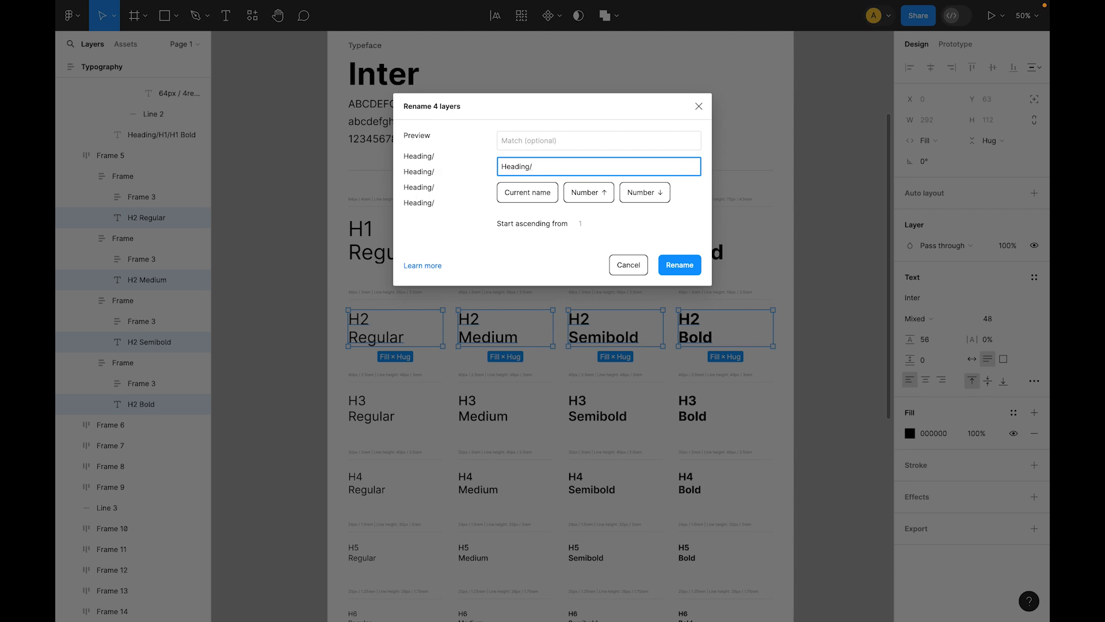
type("/H2/")
left_click(526, 193)
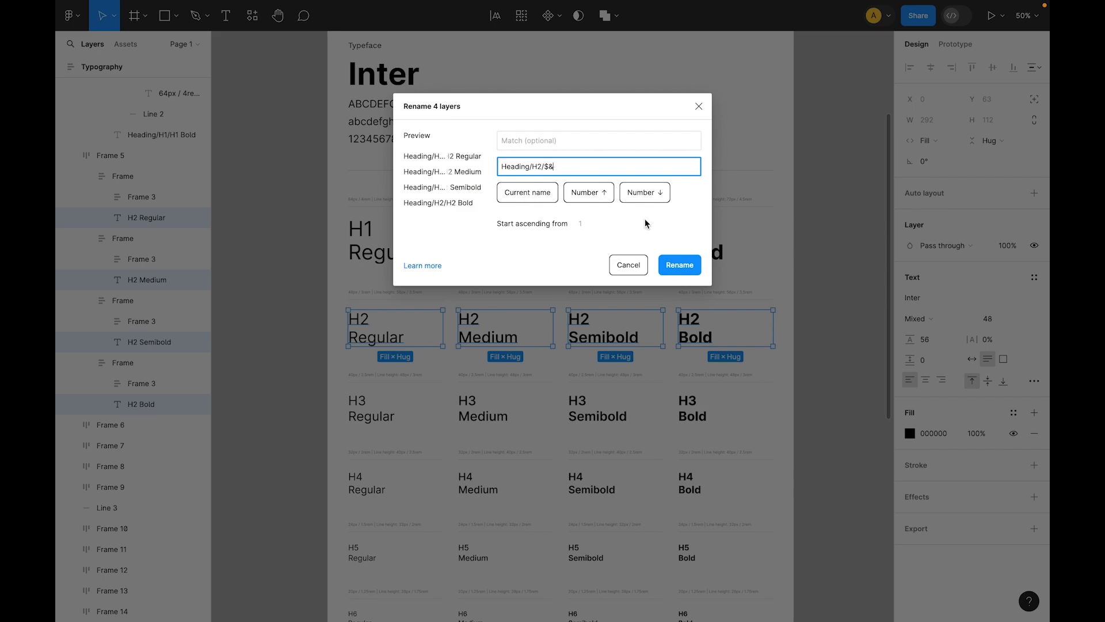
left_click(686, 268)
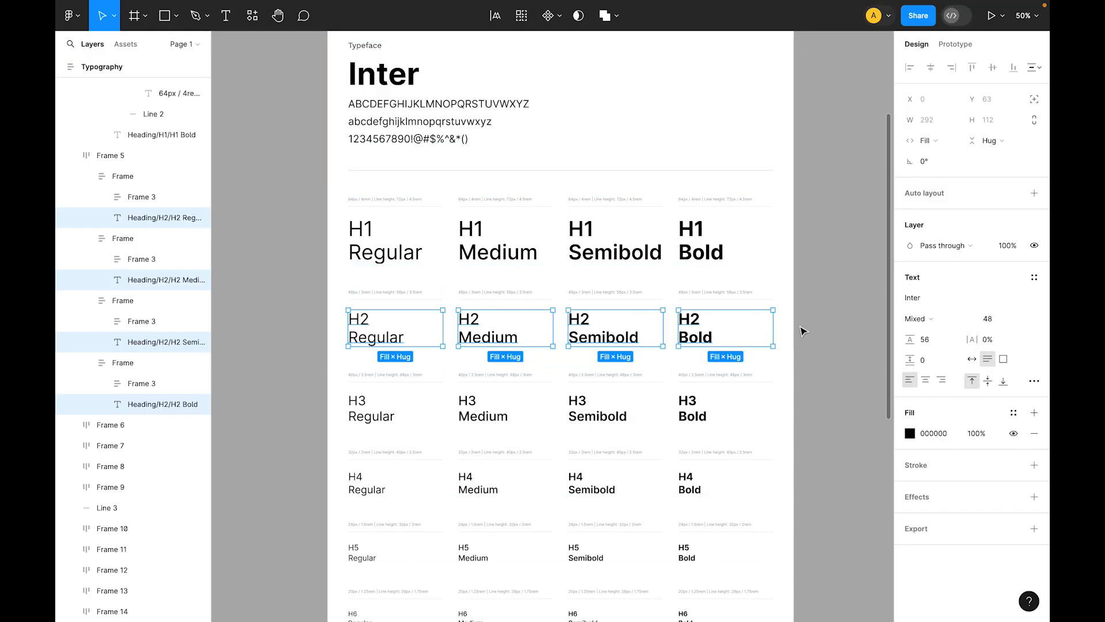
- Generate text styles from the four H2 samples with the Styler plugin and deselect them
key("ctrl+slash")
key("Down")
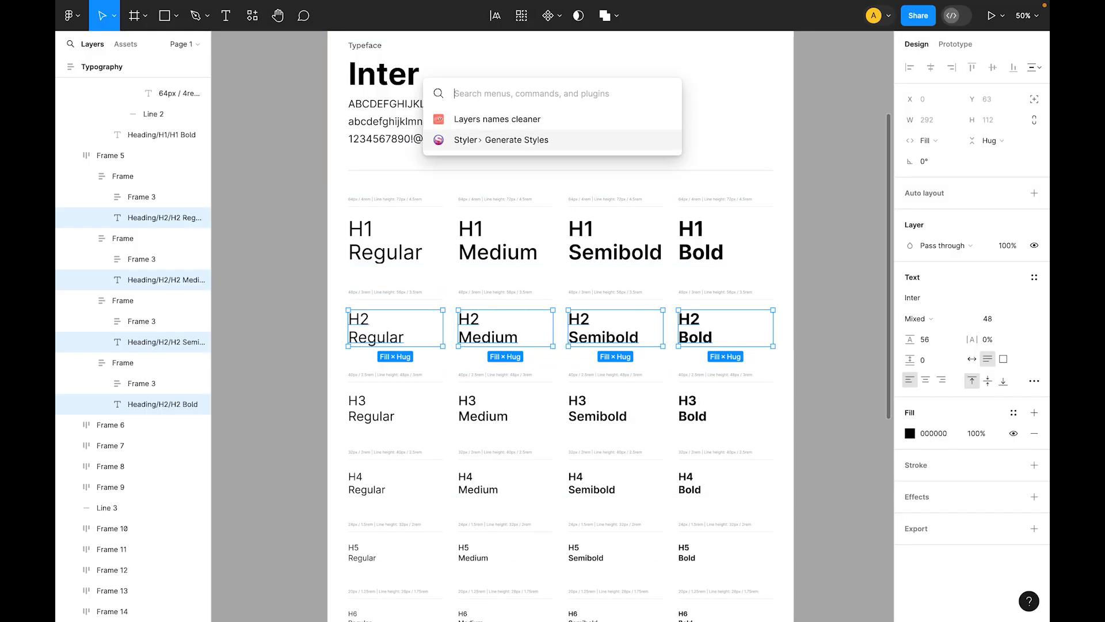
key("Return")
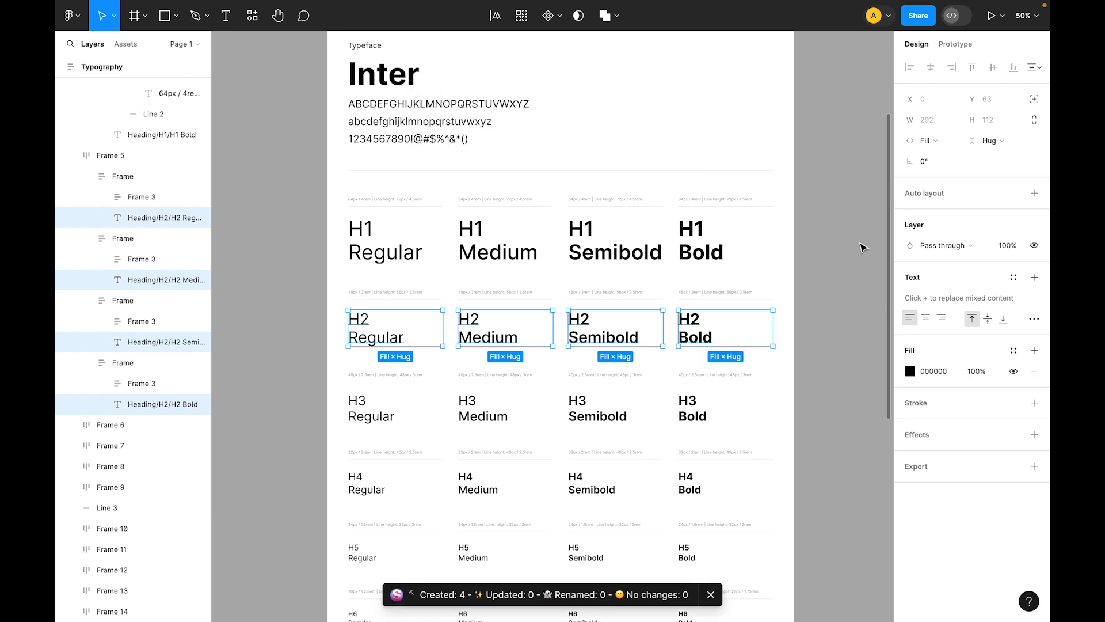
left_click(862, 246)
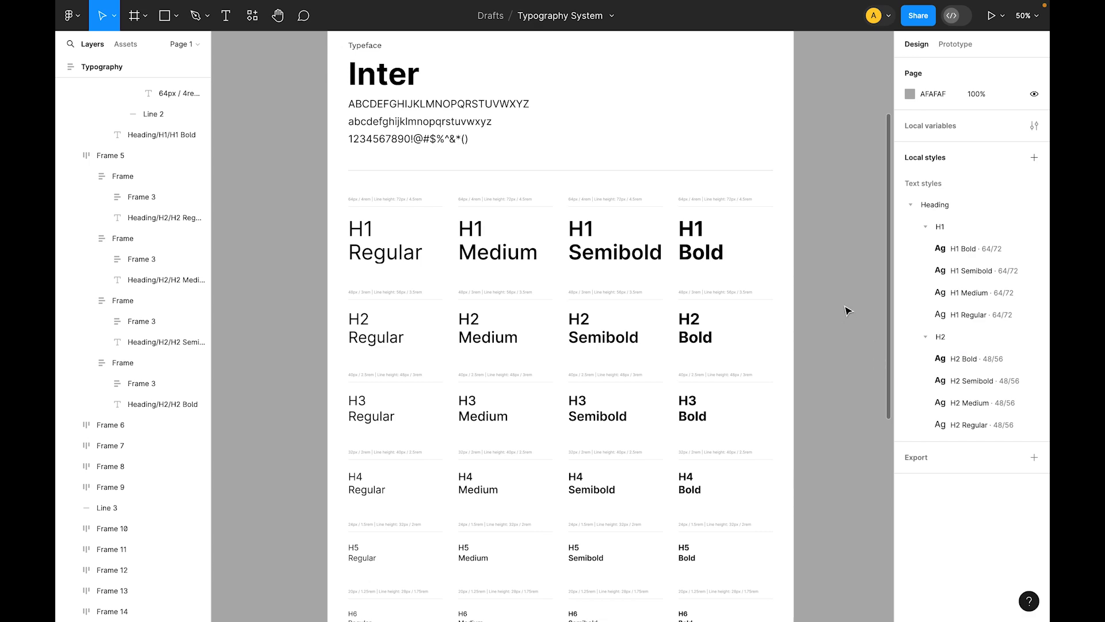
- Select the four H3 text samples, from Bold to Regular
scroll(847, 311, "down", 2)
left_click(708, 357)
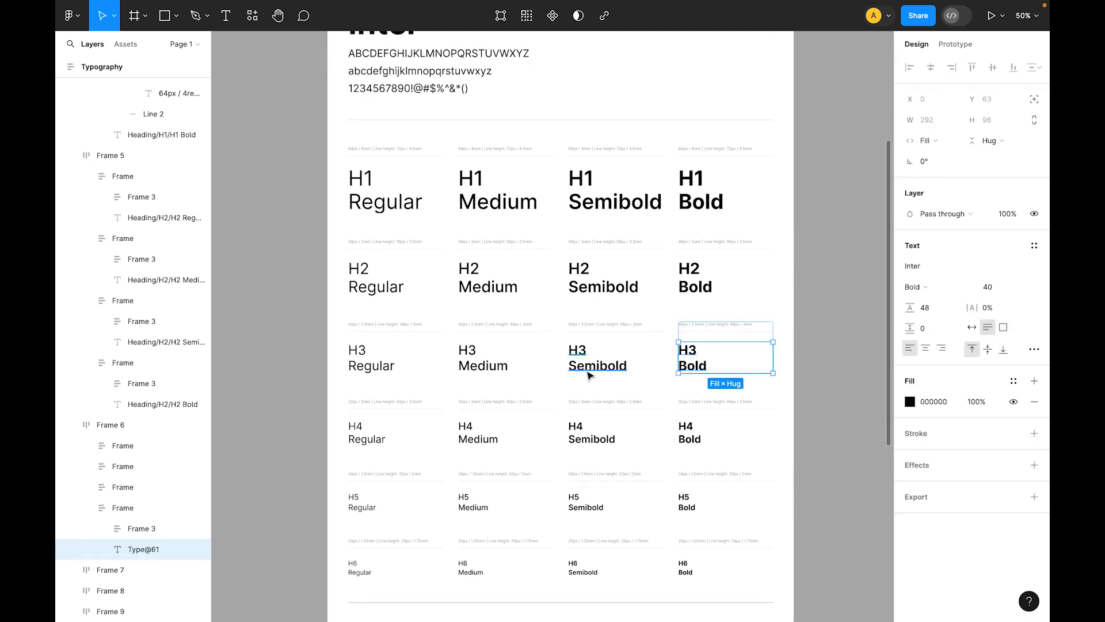
left_click(588, 374, "shift")
left_click(469, 370, "shift")
left_click(373, 369, "shift")
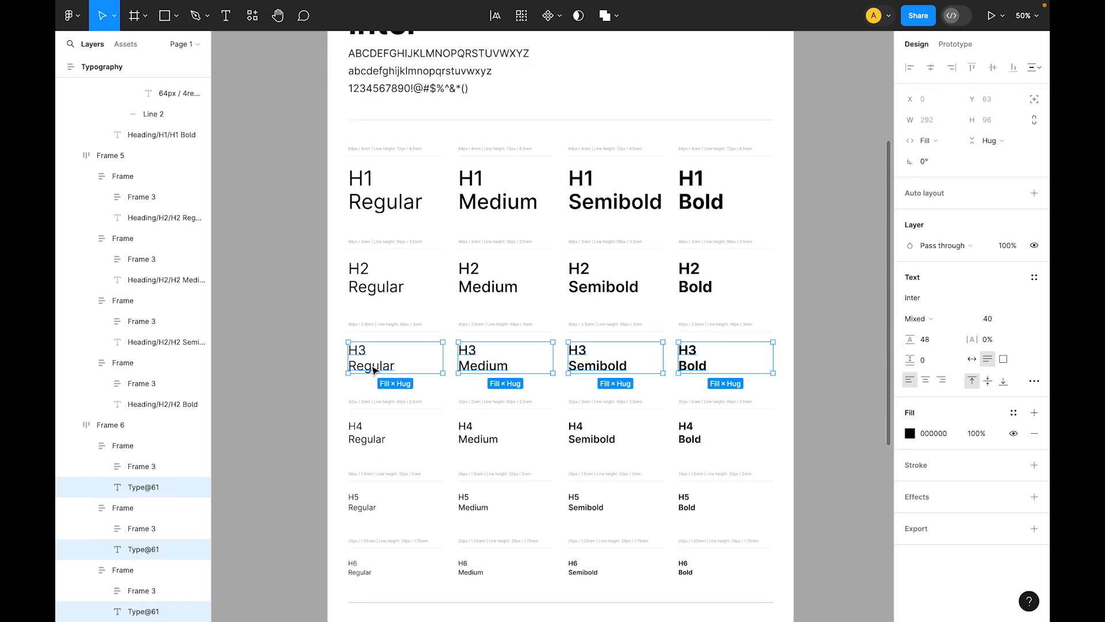
- Look over the Heading text styles in the local styles and collapse the groups H1 through H6
scroll(967, 314, "down", 2)
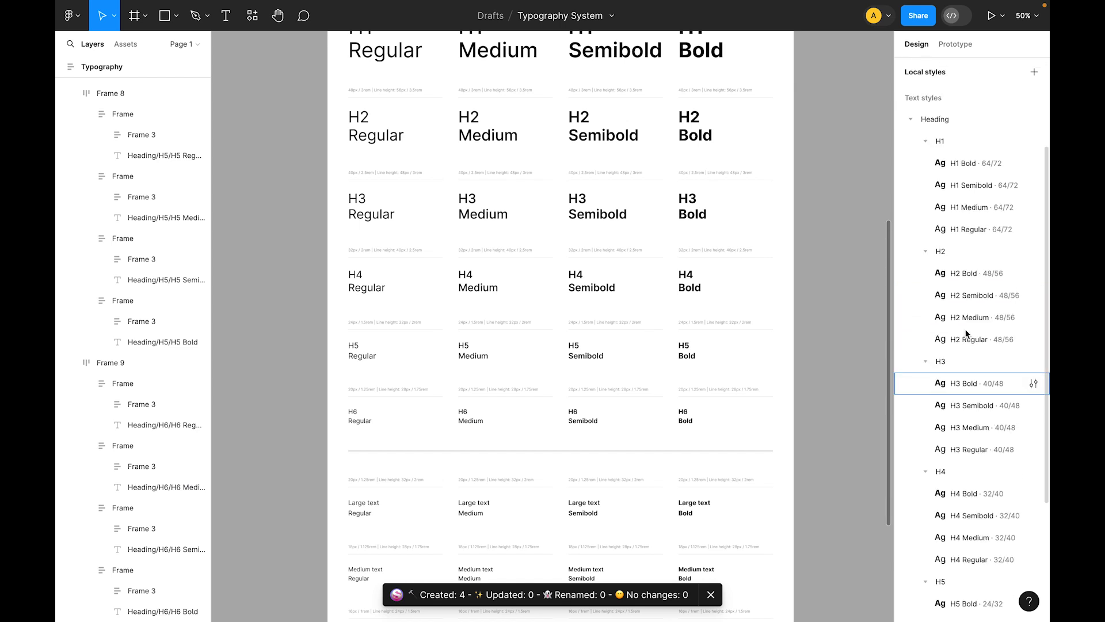
scroll(967, 335, "up", 2)
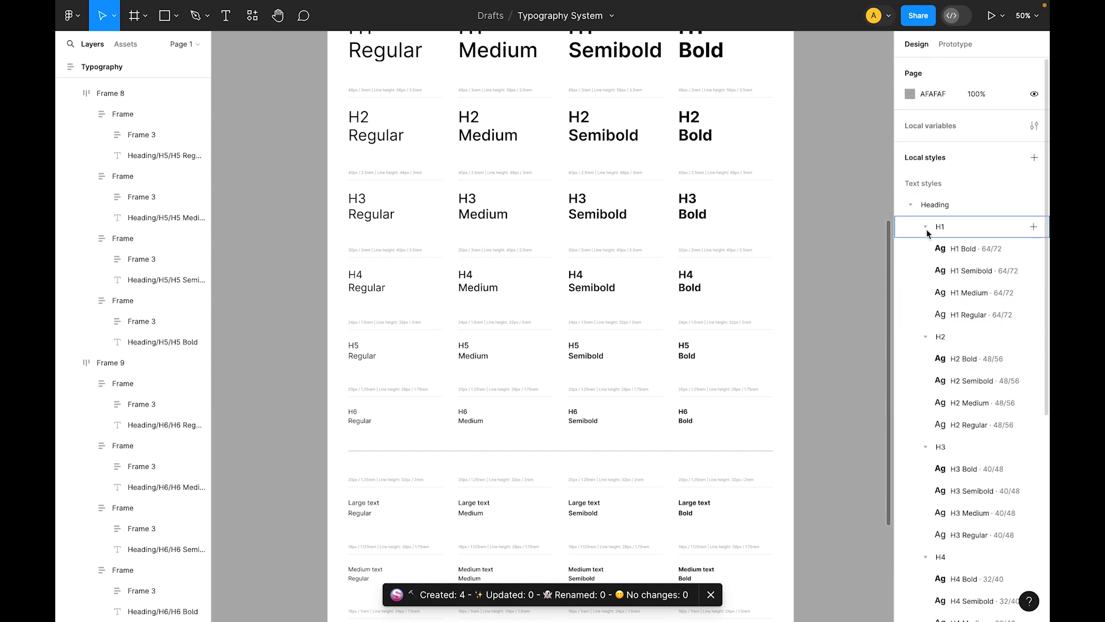
left_click(910, 204)
left_click(911, 204)
left_click(926, 227)
left_click(927, 249)
left_click(927, 272)
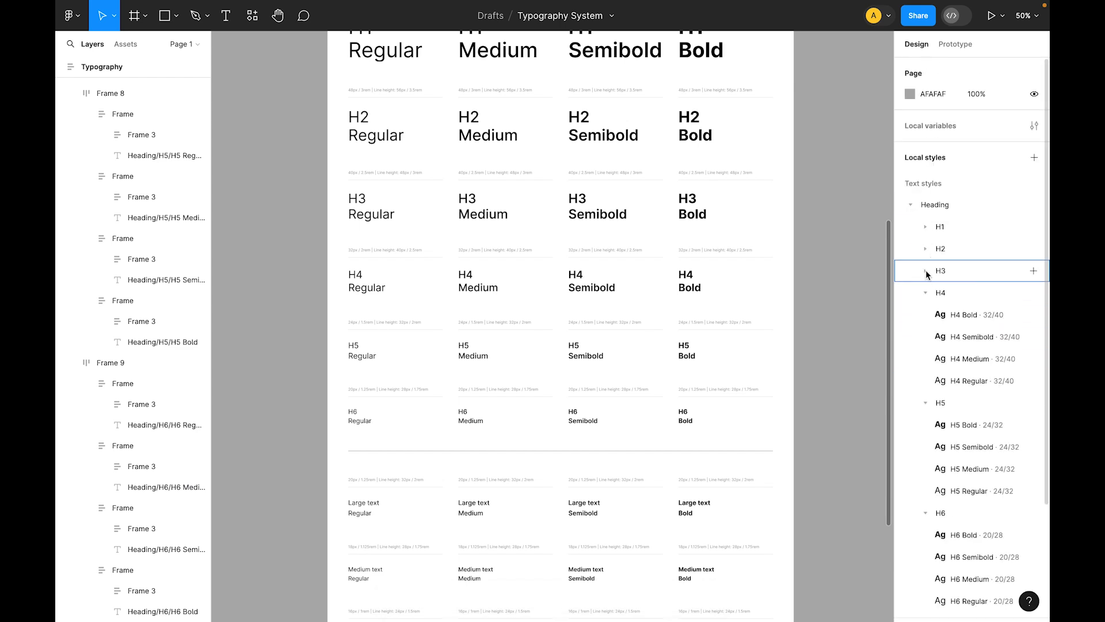
left_click(926, 293)
left_click(926, 315)
left_click(925, 337)
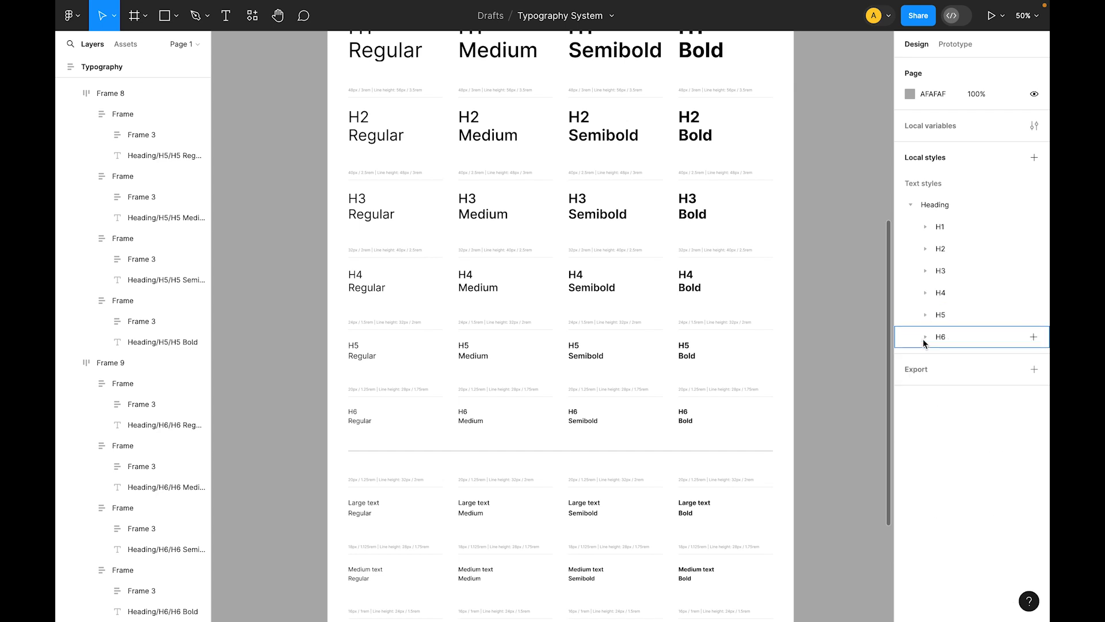
- Collapse the Heading style group and select the four Large text samples, from Bold to Regular
left_click(913, 206)
left_click(913, 207)
left_click(913, 206)
scroll(797, 372, "down", 5)
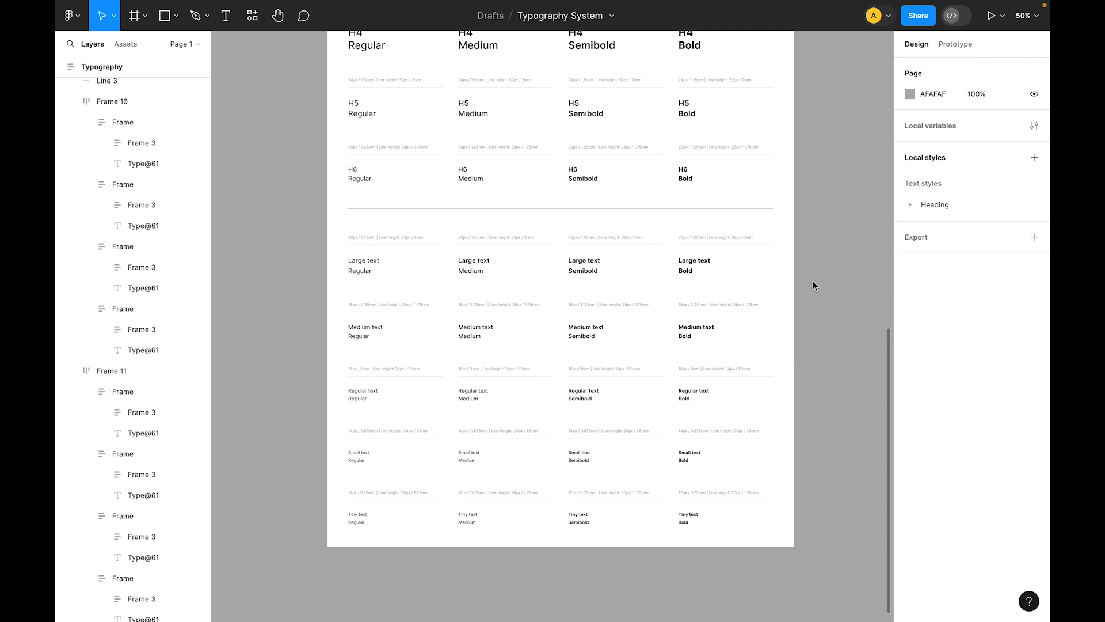
left_click(692, 274)
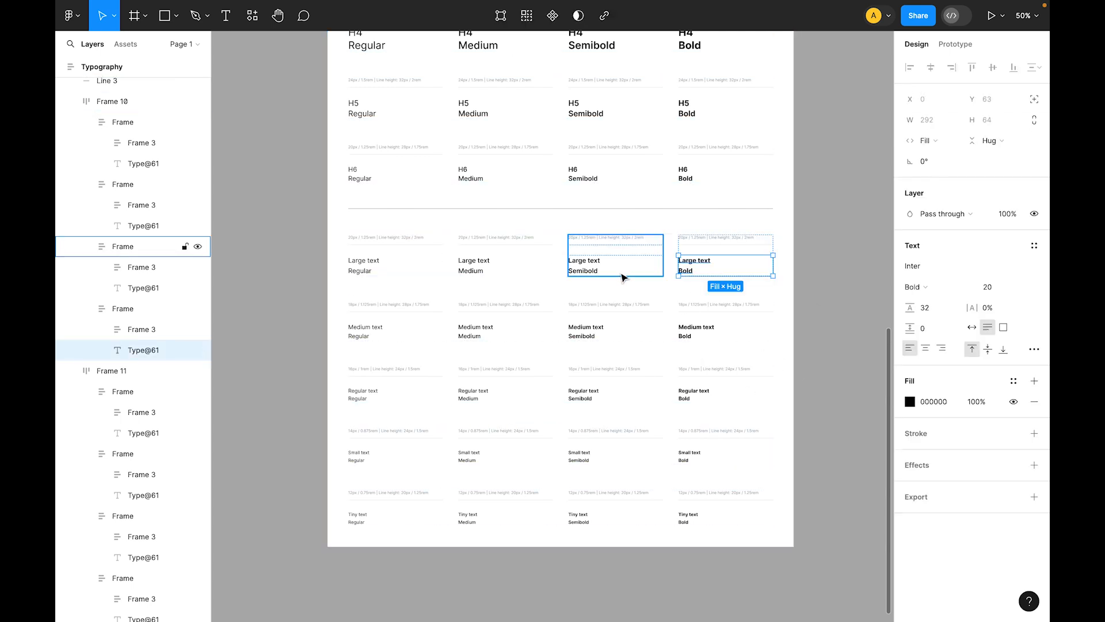
left_click(586, 274, "shift")
left_click(465, 270, "shift")
left_click(361, 273, "shift")
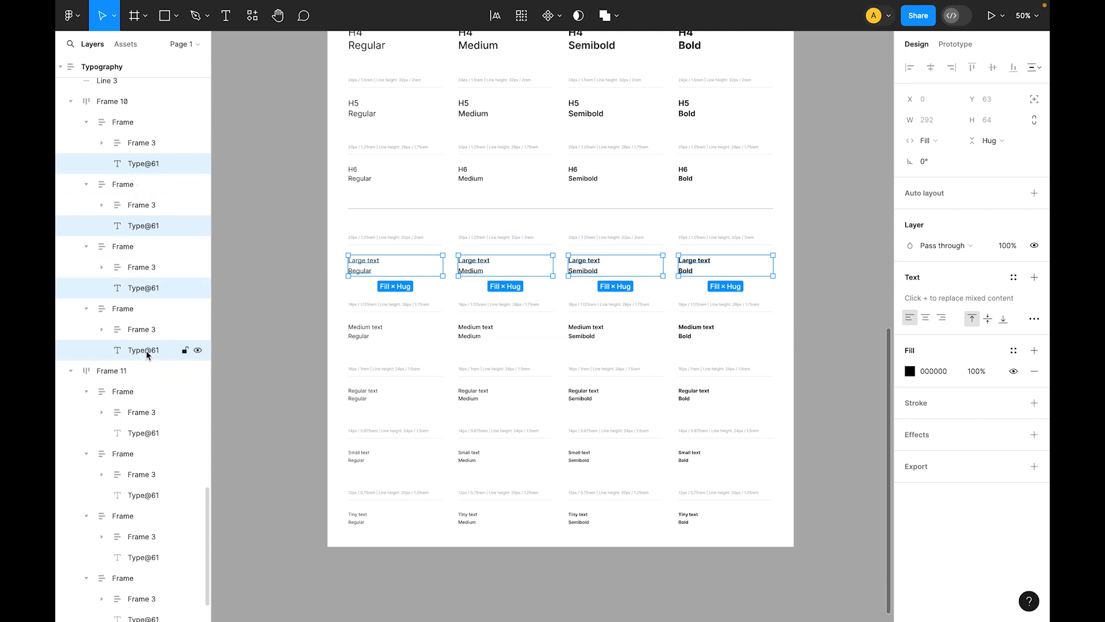
- Rename the four selected Large layers after their text with Layers names cleaner and open batch renaming for them
key("ctrl+slash")
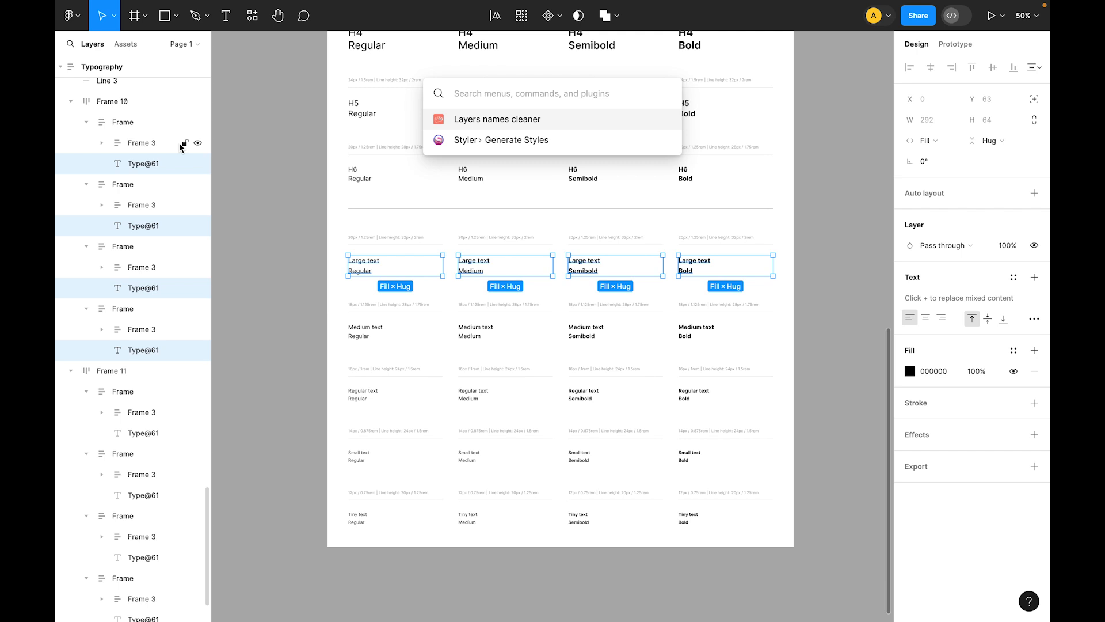
key("Return")
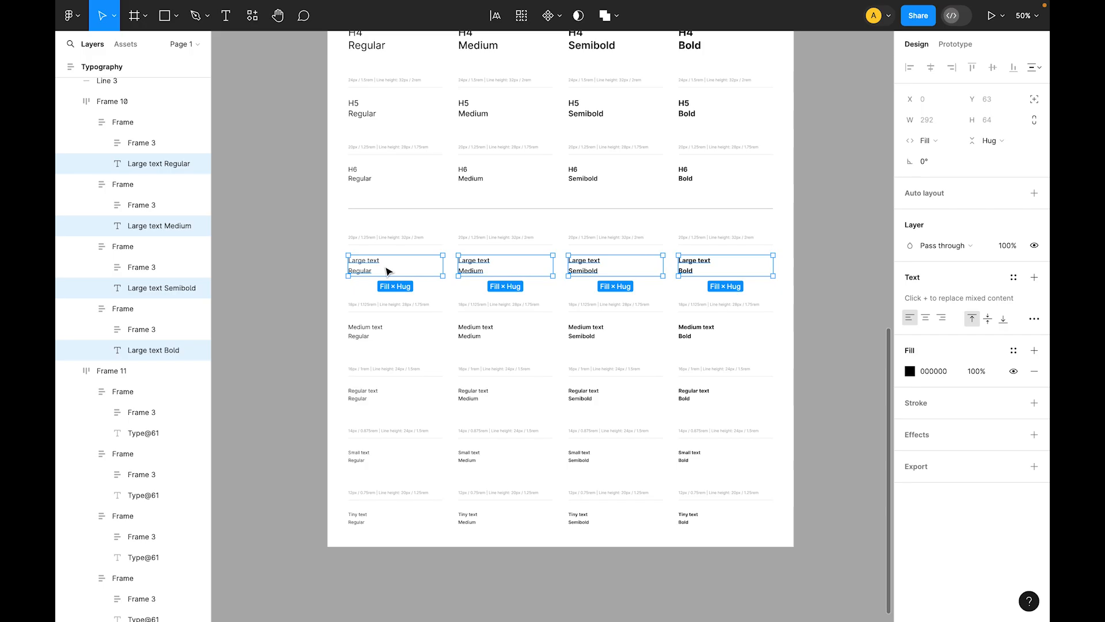
key("ctrl+r")
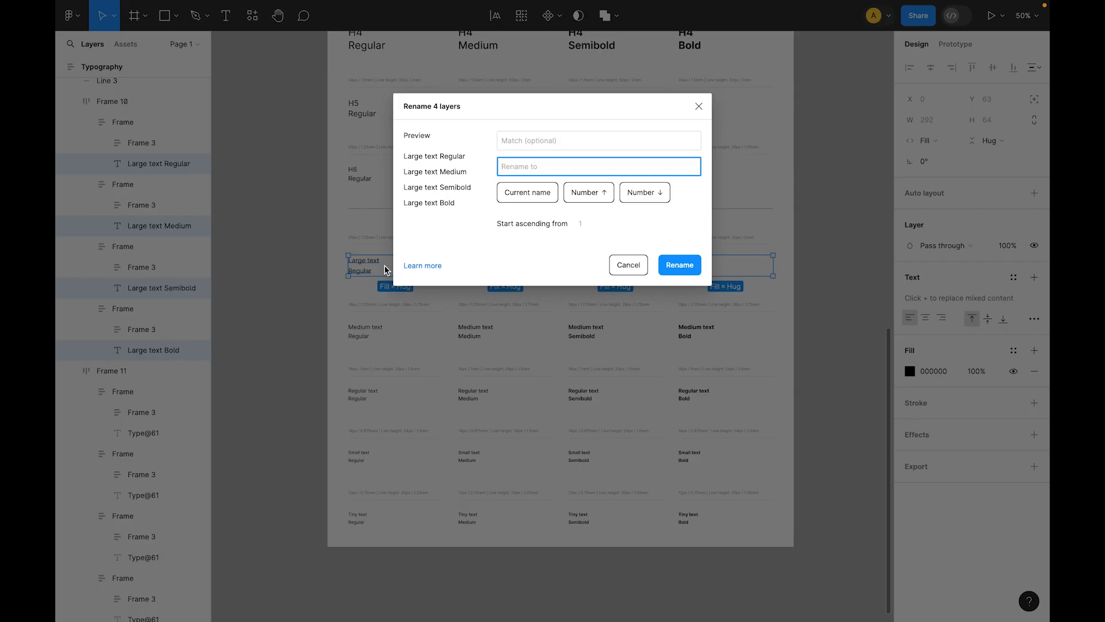
type("Text/Large/")
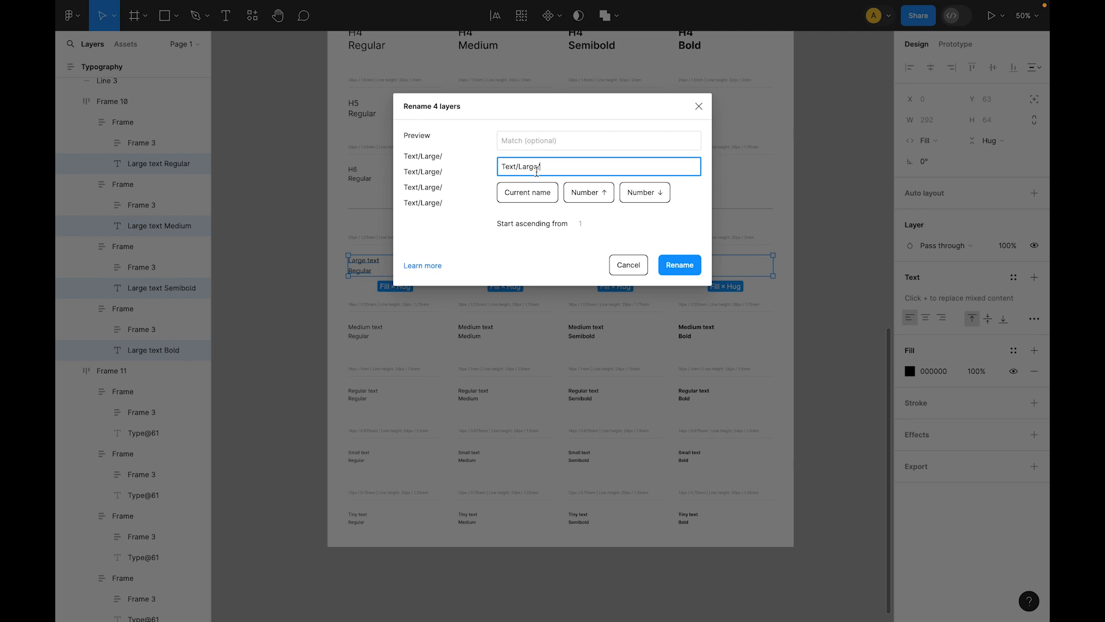
triple_click(541, 170)
key("BackSpace")
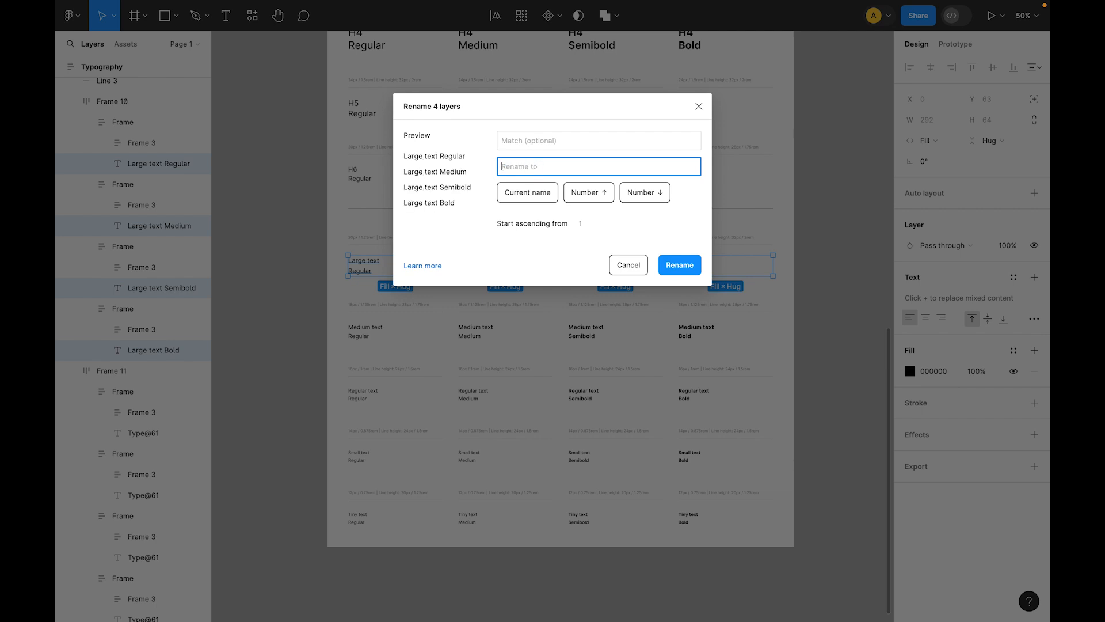
- Remove the word "text" from the four Large layer names by matching it, and reopen batch renaming
left_click(541, 142)
type("text")
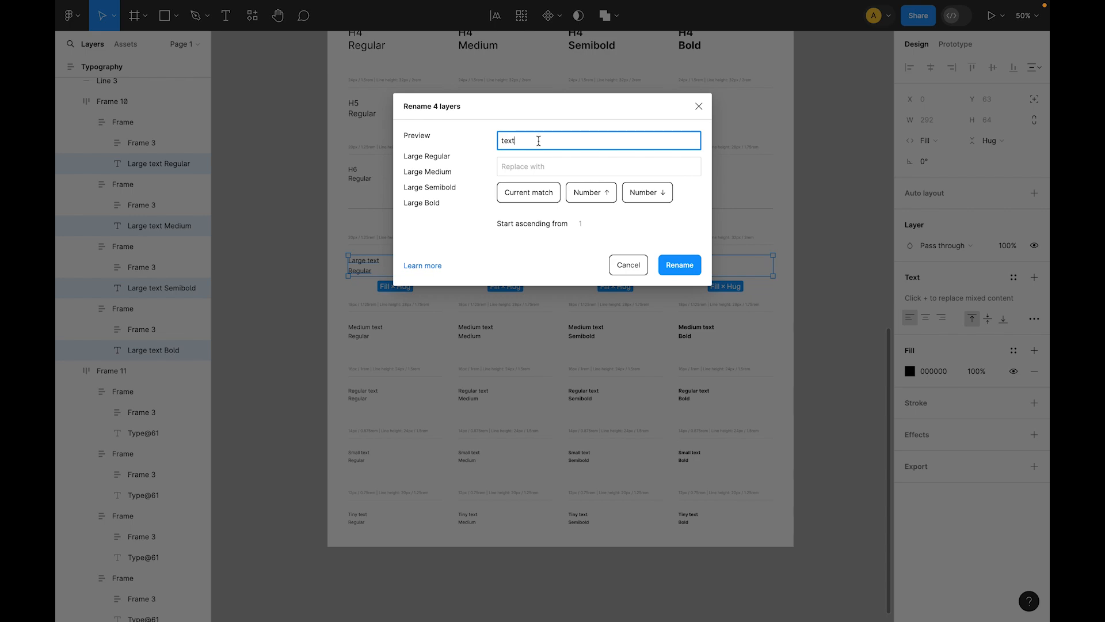
left_click(680, 266)
key("ctrl+r")
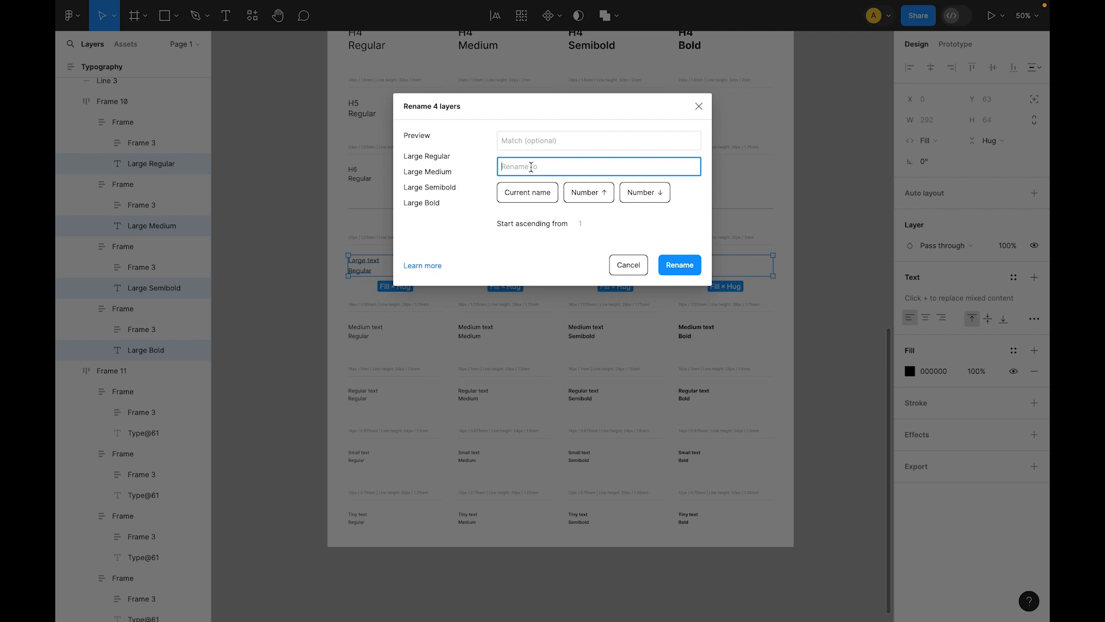
type("Heade")
key("BackSpace")
key("BackSpace")
key("BackSpace")
key("BackSpace")
key("BackSpace")
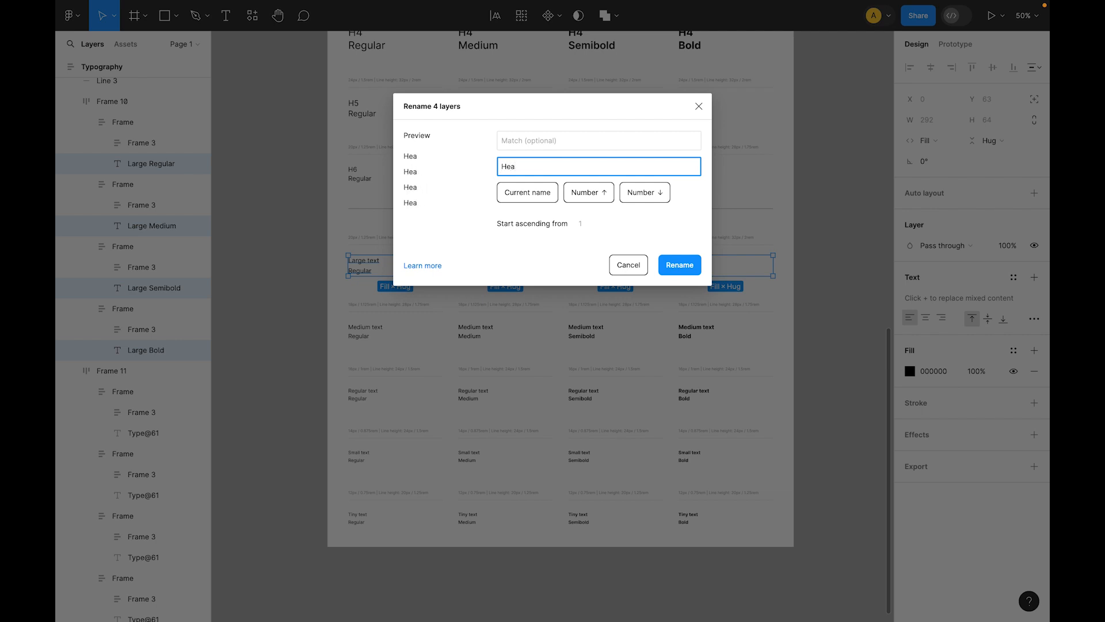
- Batch-rename the four Large text layers to "Text/Large/" followed by their current name
type("Text/Large/")
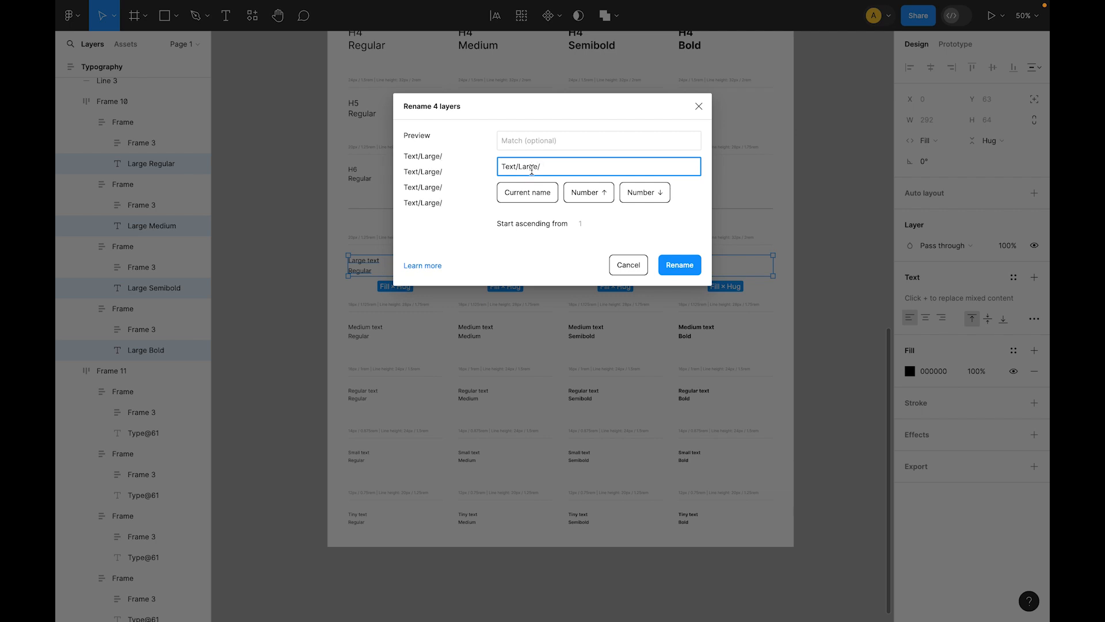
left_click(546, 194)
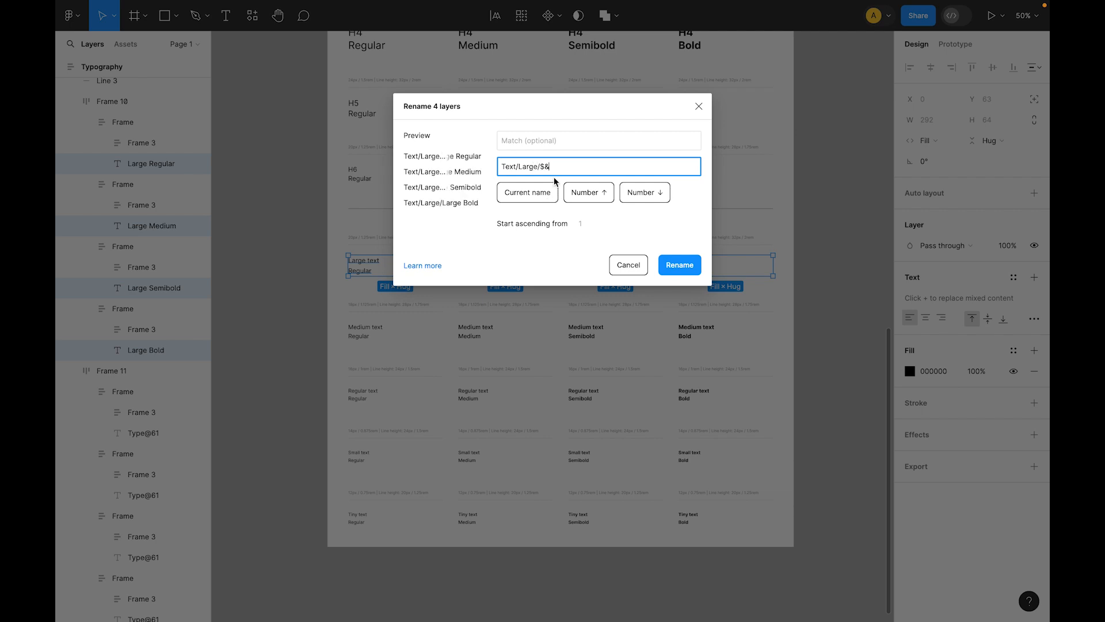
left_click(680, 265)
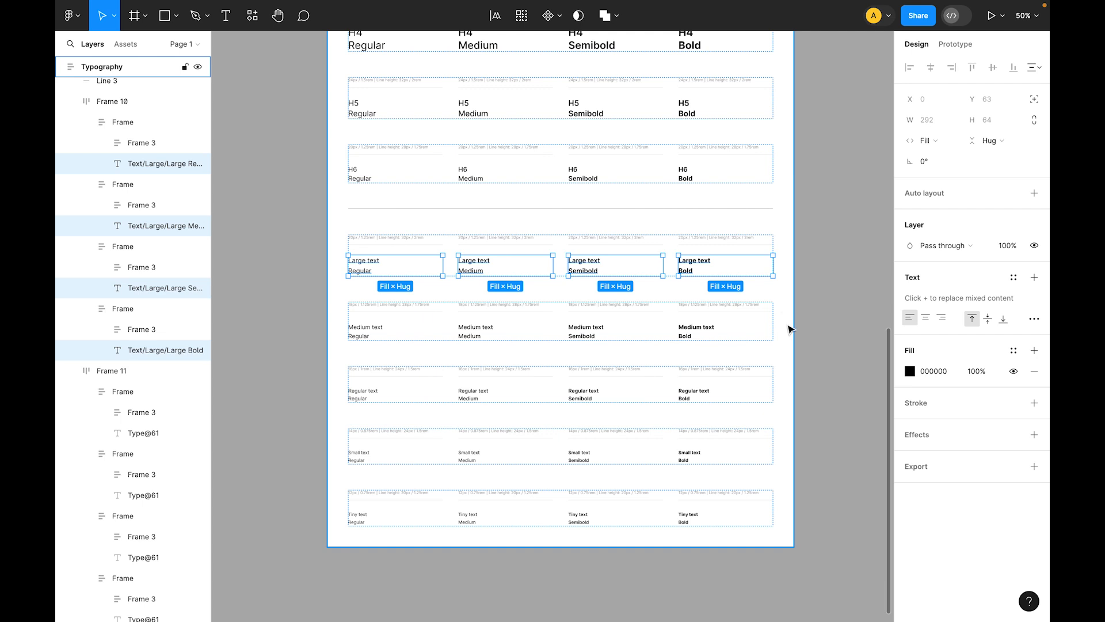
- Generate text styles from the four Large samples with the Styler plugin and deselect them
key("ctrl+slash")
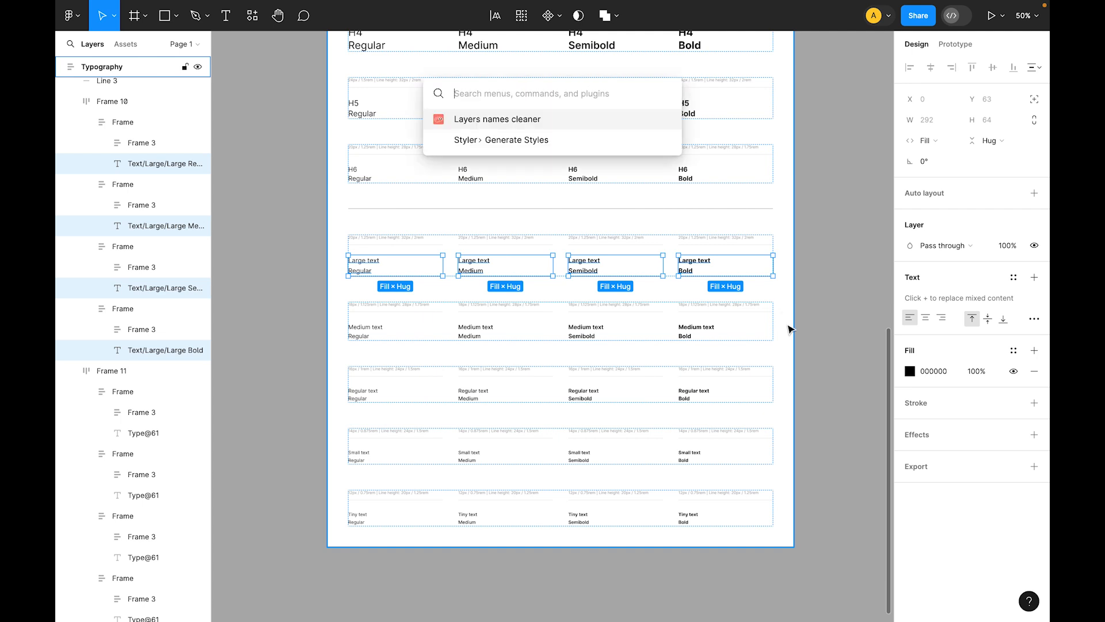
key("Down")
key("Return")
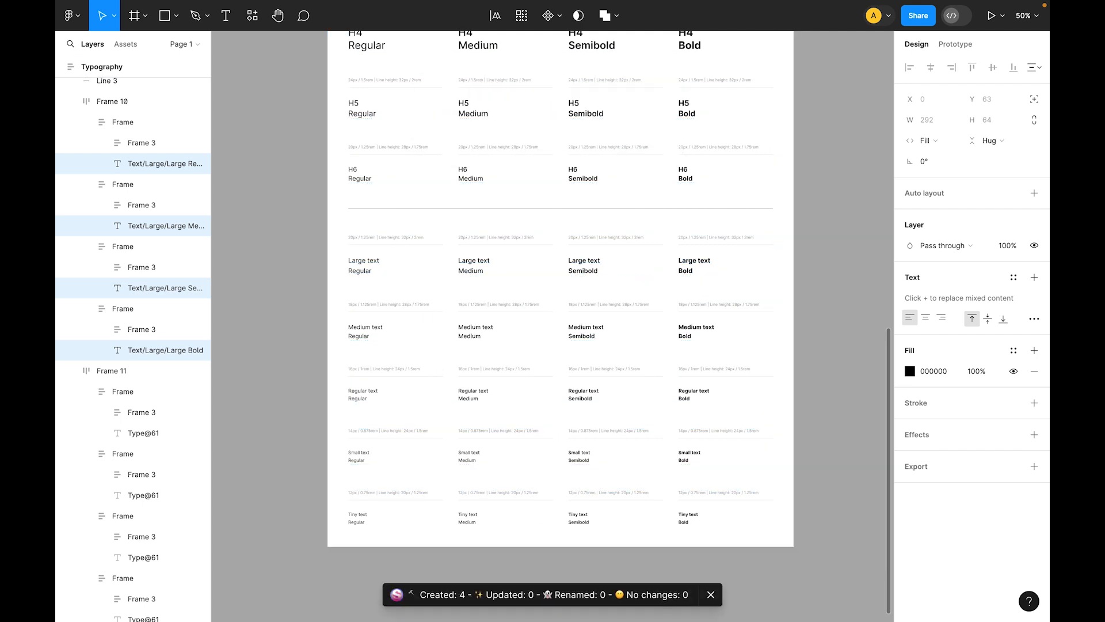
left_click(836, 294)
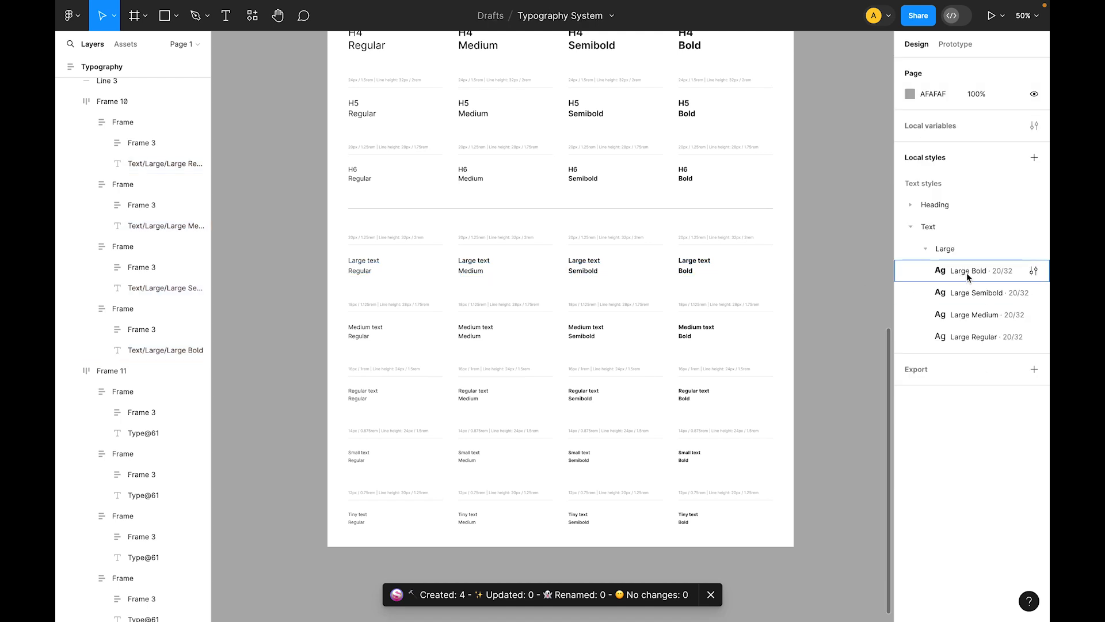
- Inspect the Text group and its Large subgroup in the local text styles
left_click(929, 228)
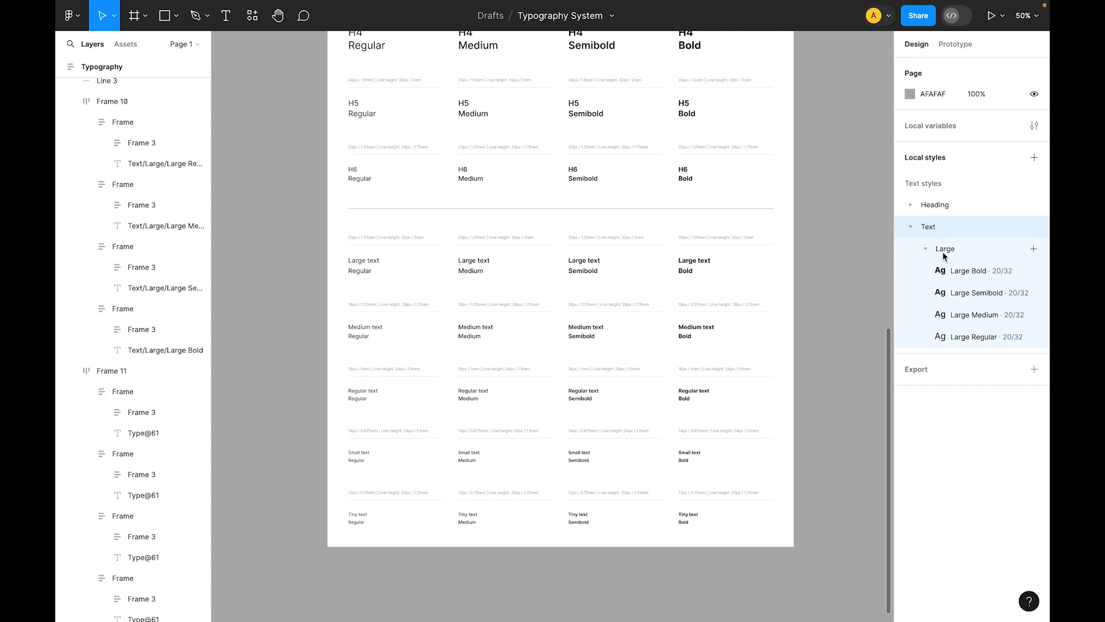
left_click(945, 251)
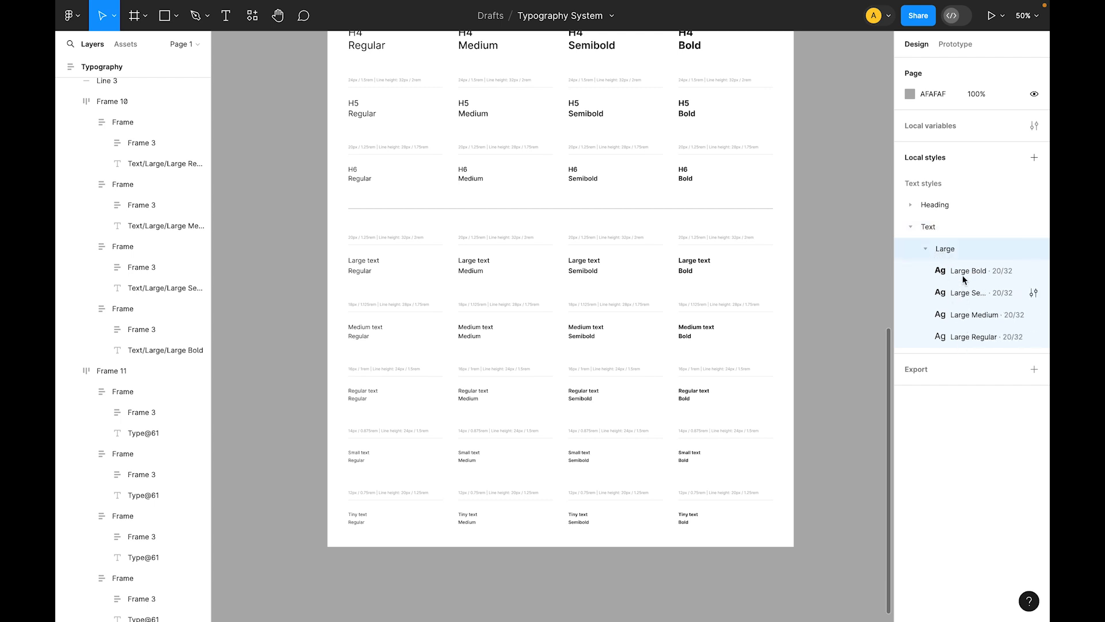
left_click(864, 291)
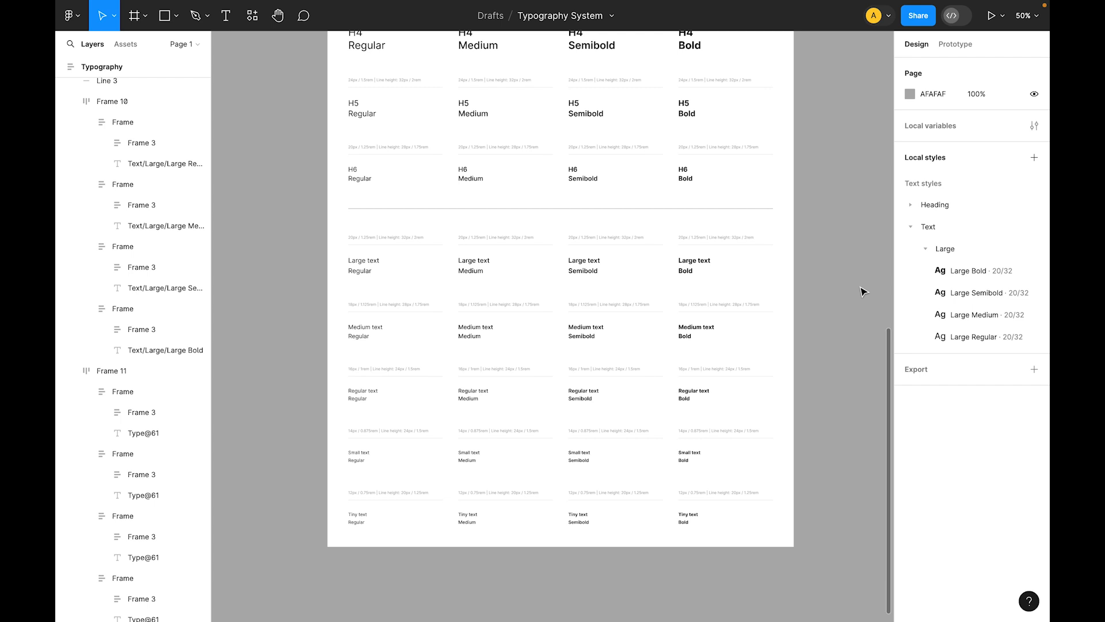
- Select the four Medium text samples and rename their layers after their text with Layers names cleaner
left_click(691, 338)
left_click(589, 337, "shift")
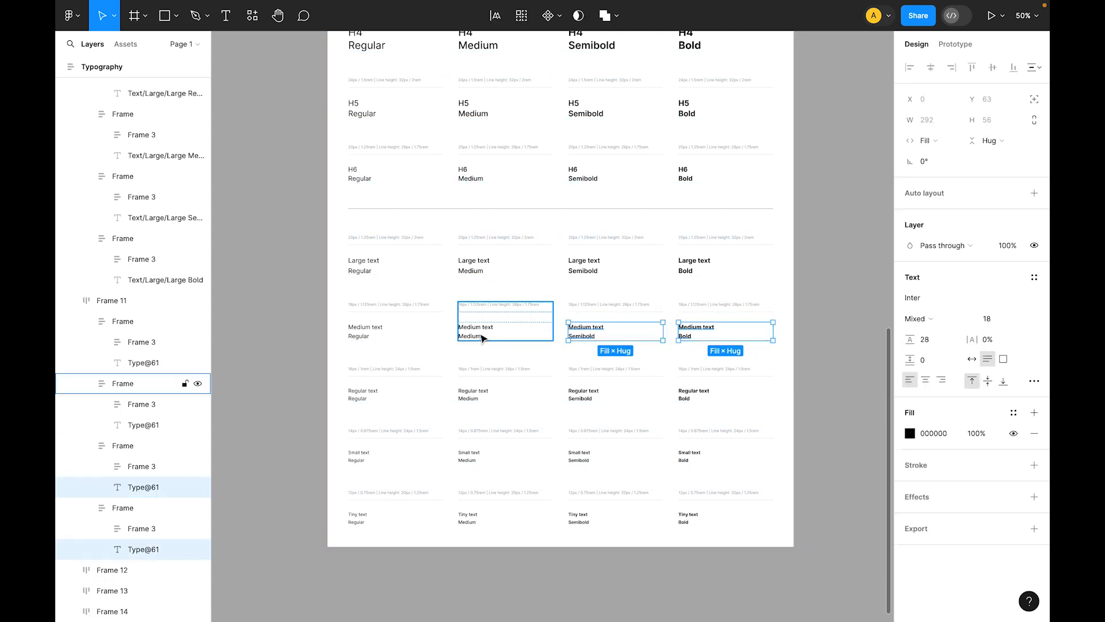
left_click(490, 338, "shift")
left_click(361, 338, "shift")
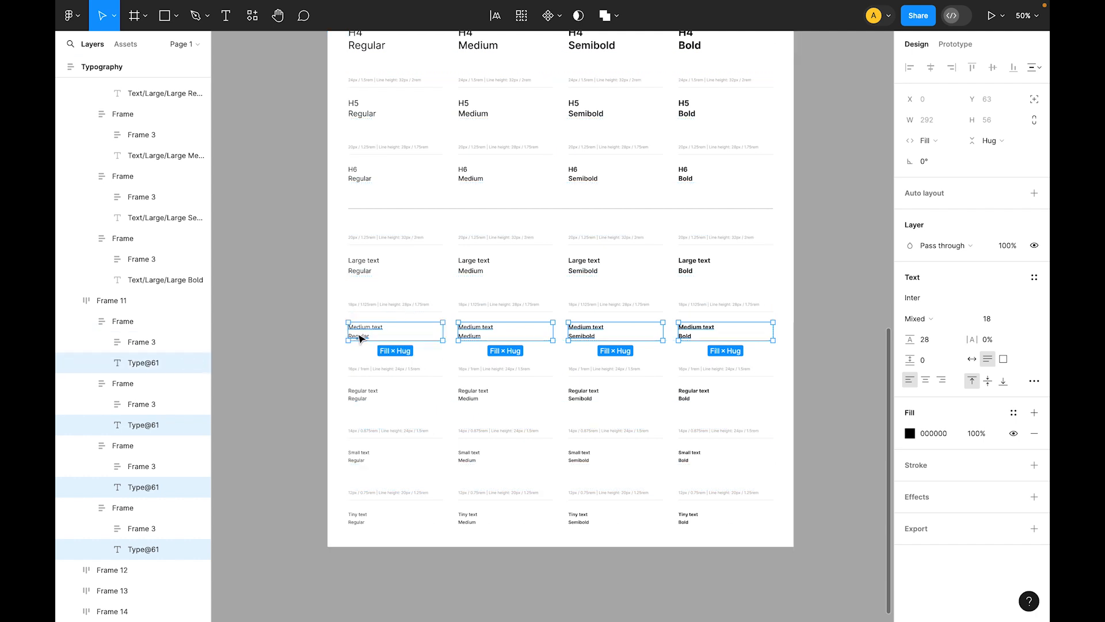
key("ctrl+slash")
key("Down")
key("Return")
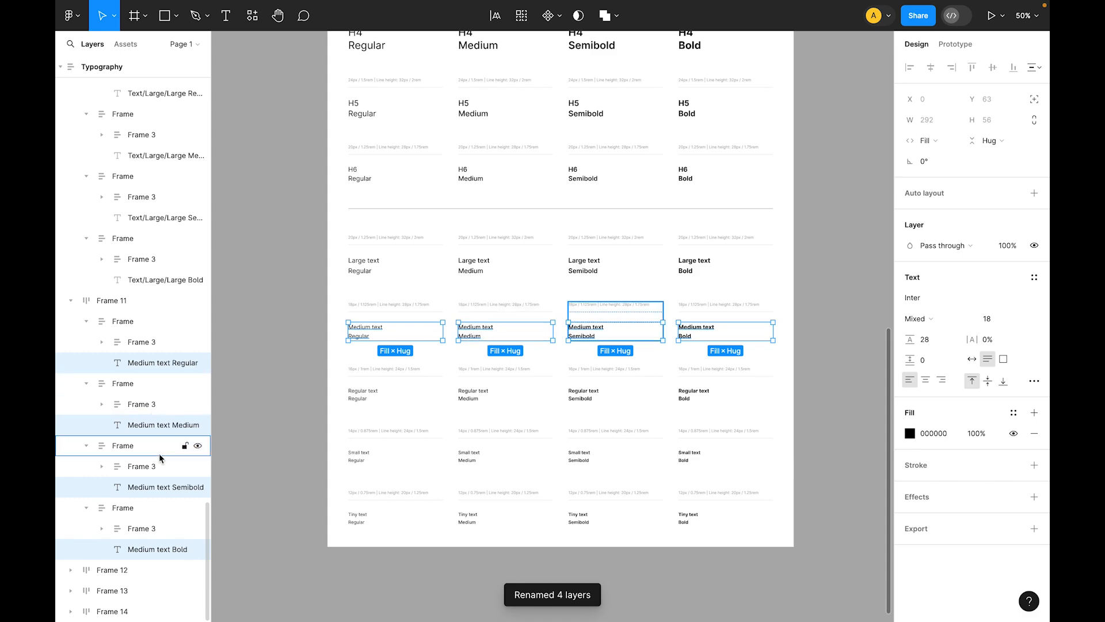
- Remove the word "text" from the four Medium layer names through a batch-rename match
key("ctrl+r")
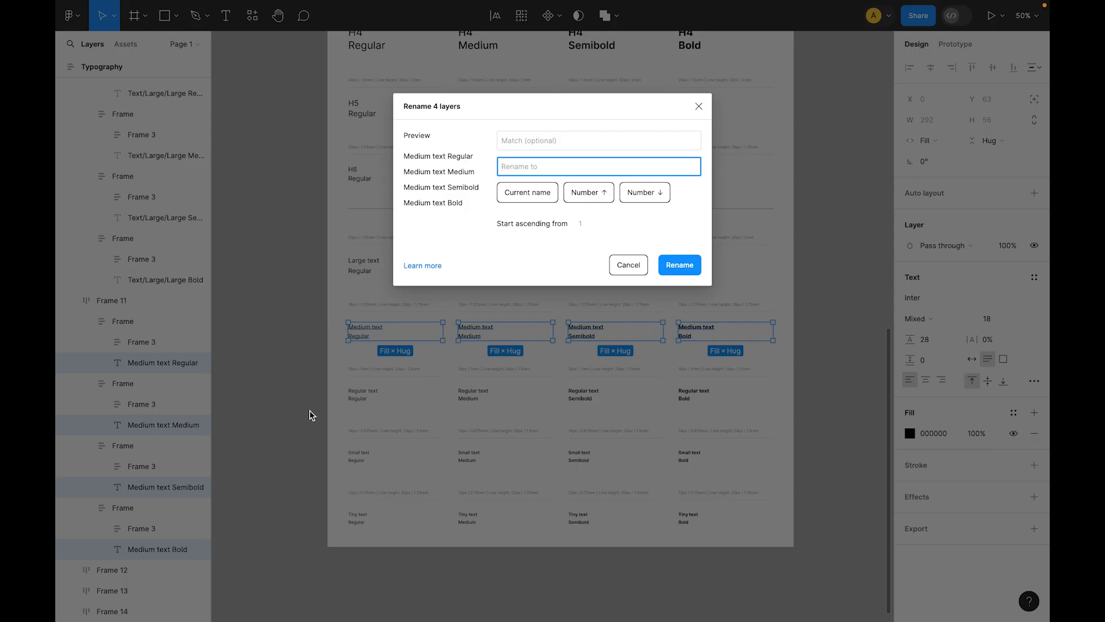
left_click(528, 147)
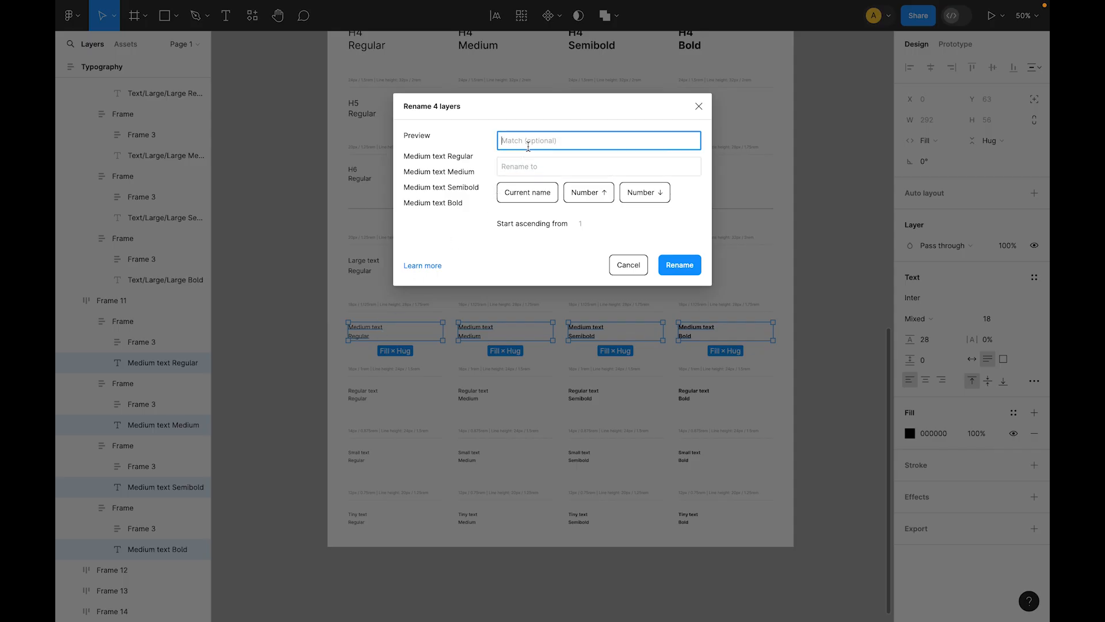
type("text")
key("Return")
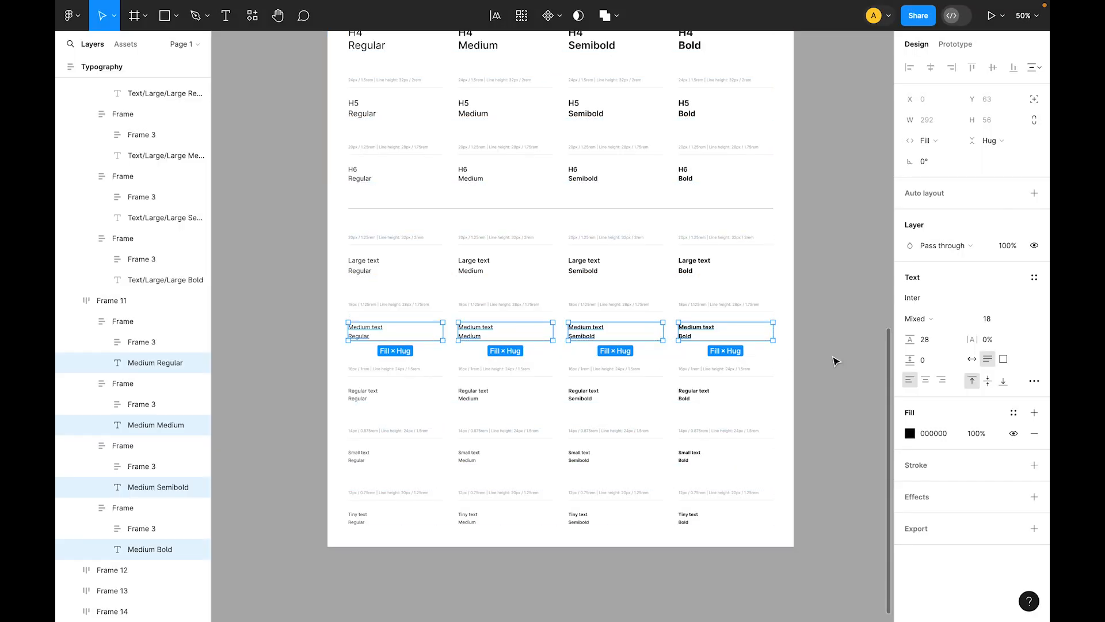
- Batch-rename the four Medium text layers to "Text/Medium/" followed by their current name
key("ctrl+r")
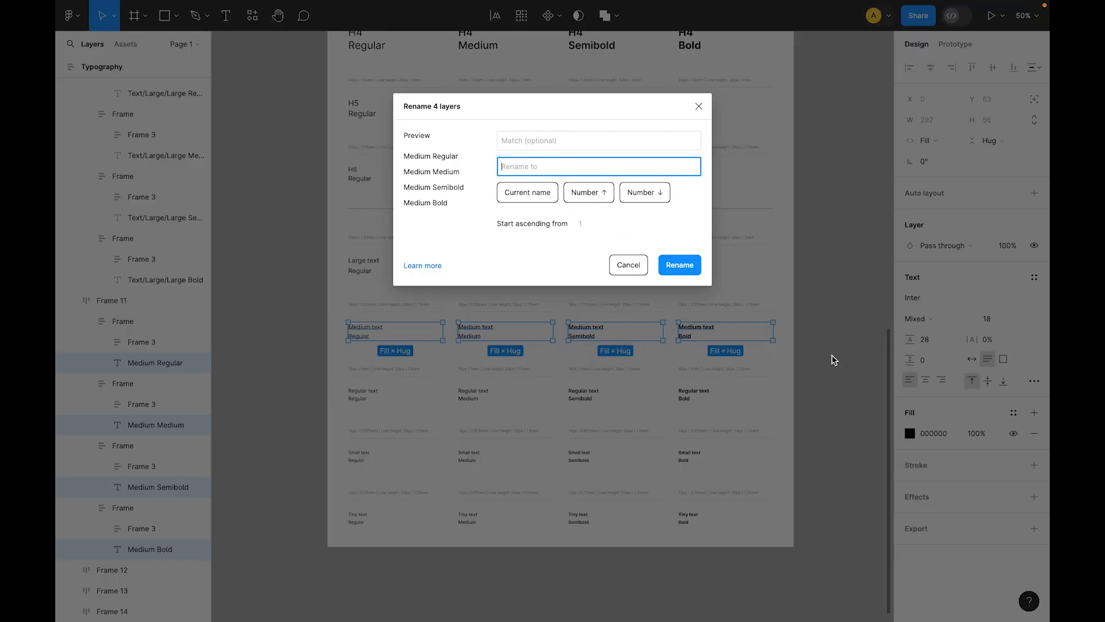
type("Text/Medium/$&")
left_click(680, 265)
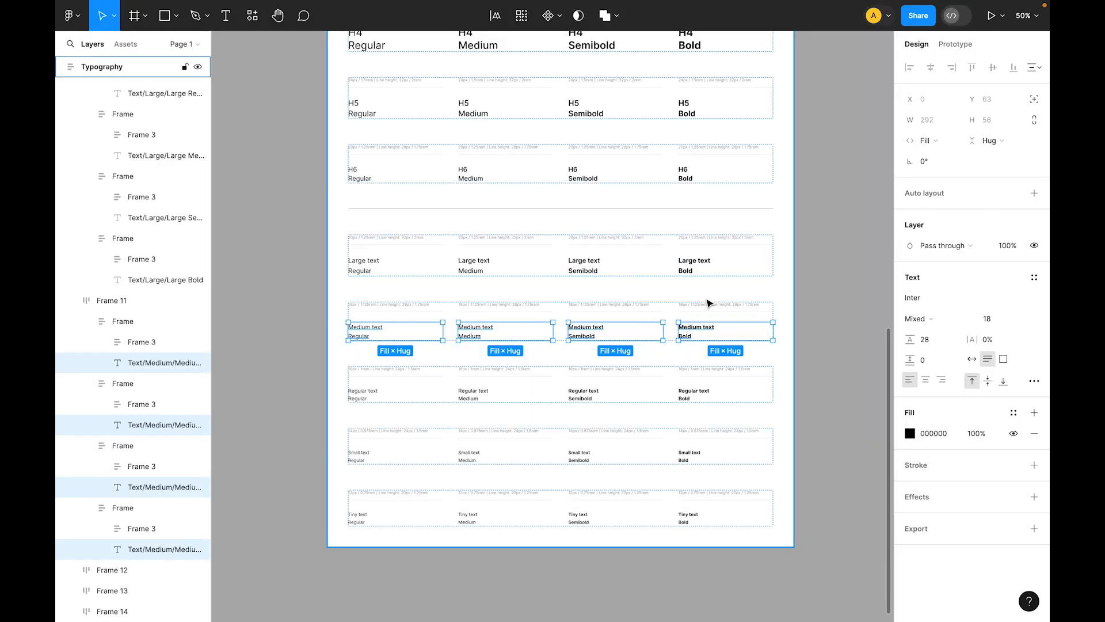
- Generate text styles from the four Medium samples with the Styler plugin and deselect them
key("ctrl+slash")
key("Down")
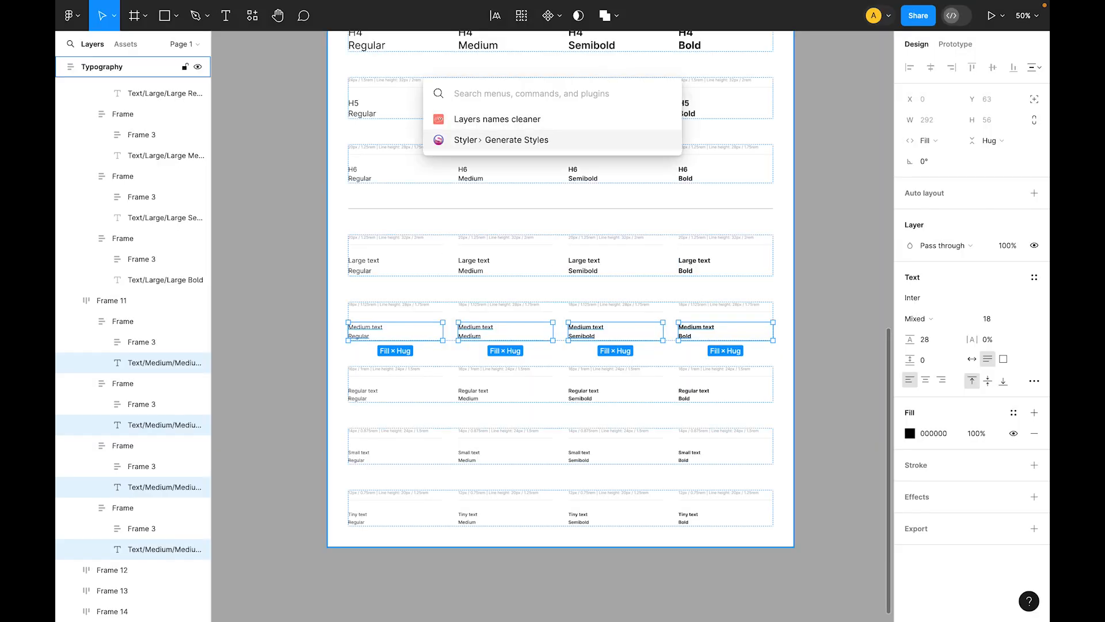
key("Return")
left_click(856, 357)
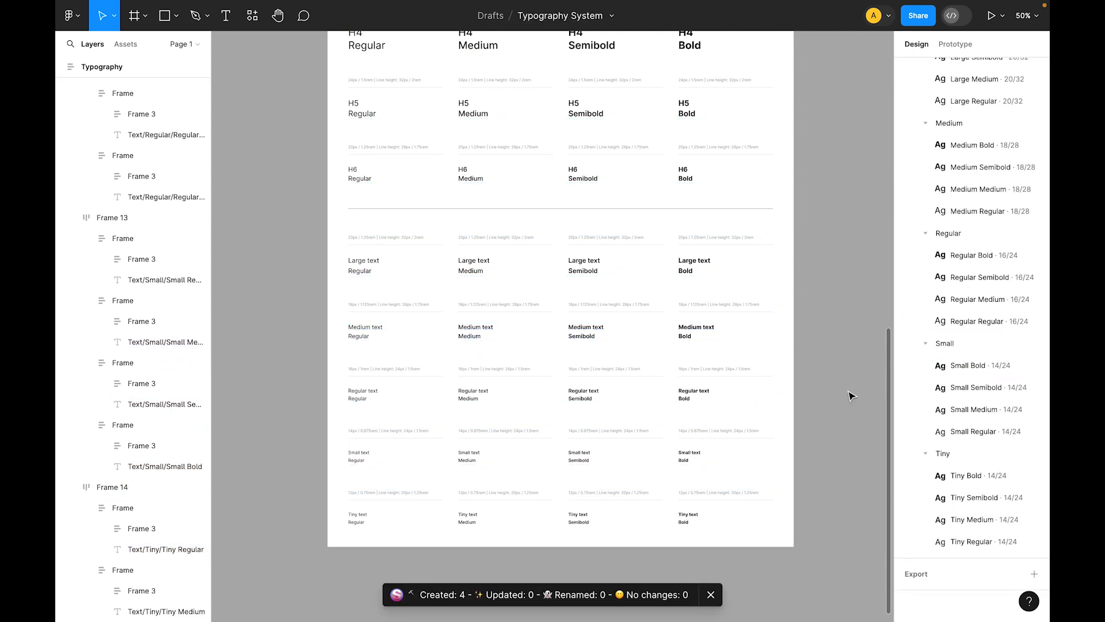
- Look over the Heading and Text styles, collapsing the H1 subgroup and the Text subgroups Large through Tiny
scroll(927, 370, "up", 5)
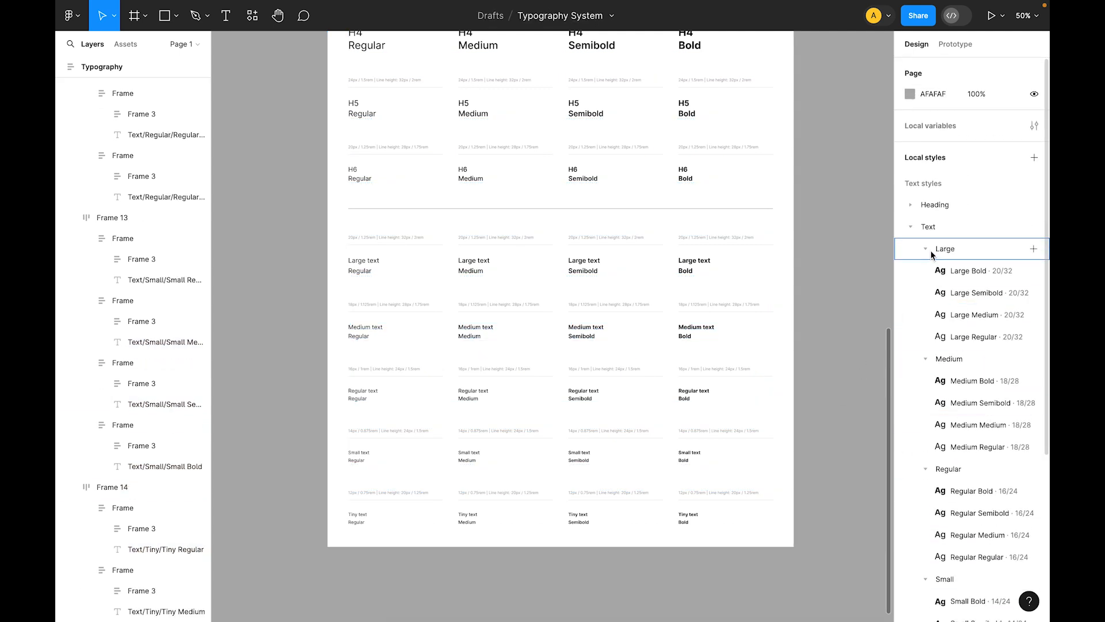
left_click(910, 207)
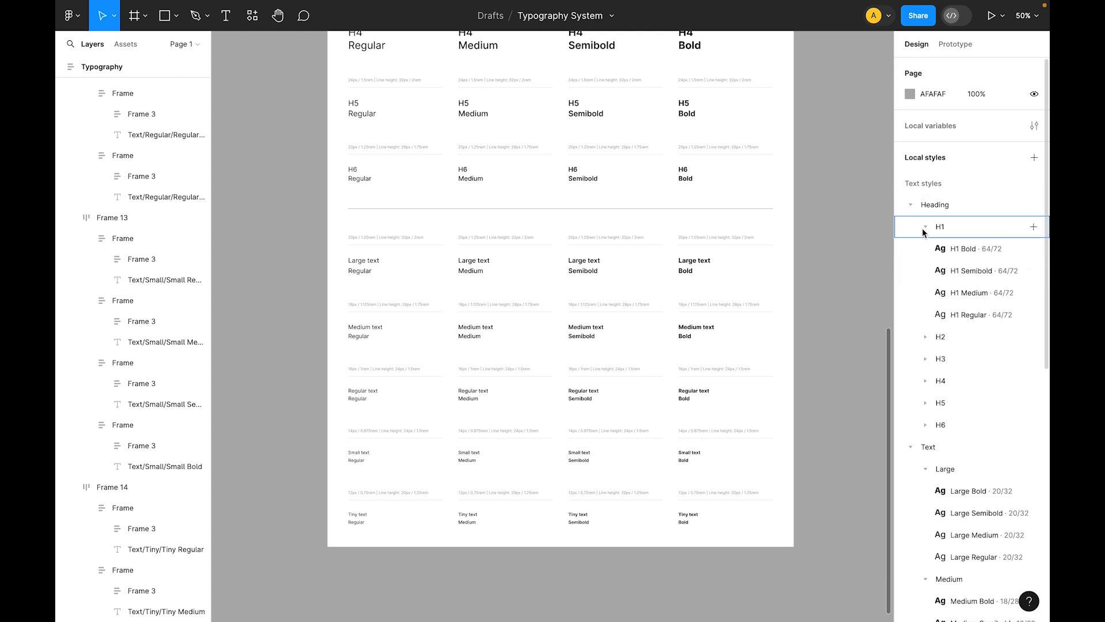
left_click(925, 226)
left_click(926, 382)
left_click(924, 403)
left_click(926, 426)
left_click(925, 447)
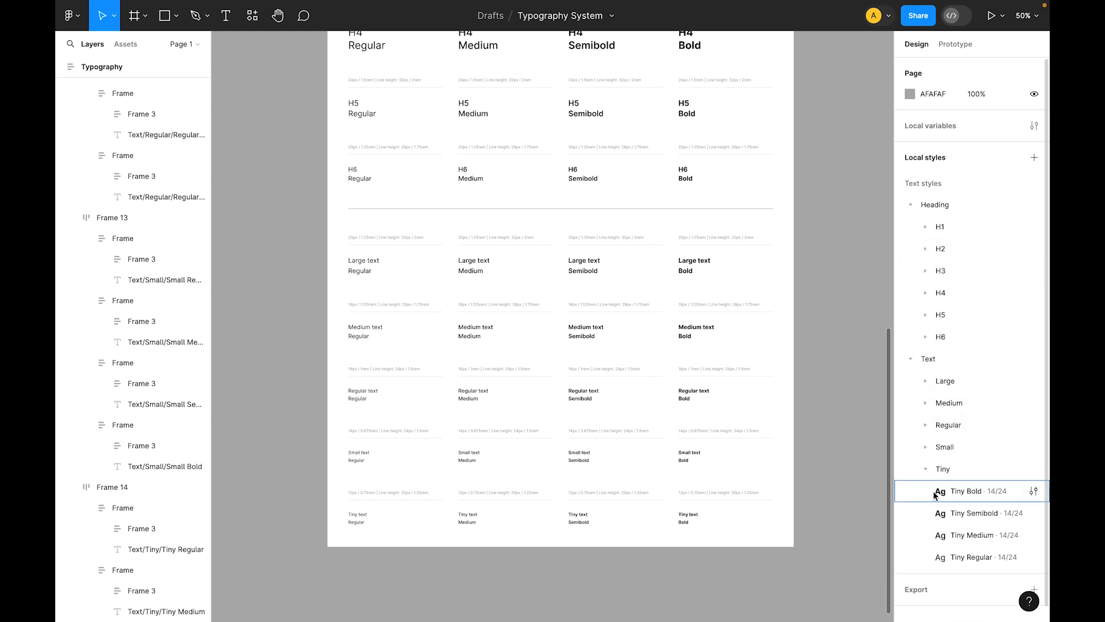
left_click(926, 469)
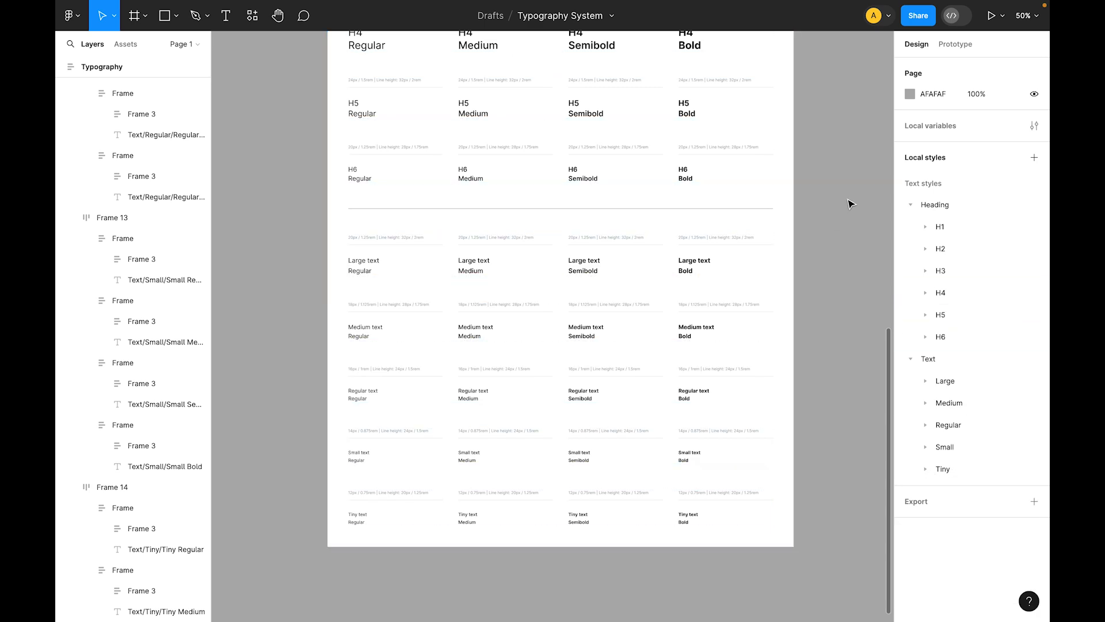
- Collapse the Heading and Text style groups and look back over the heading rows of the sheet
scroll(852, 230, "up", 2)
left_click(911, 205)
left_click(912, 226)
scroll(852, 288, "up", 20)
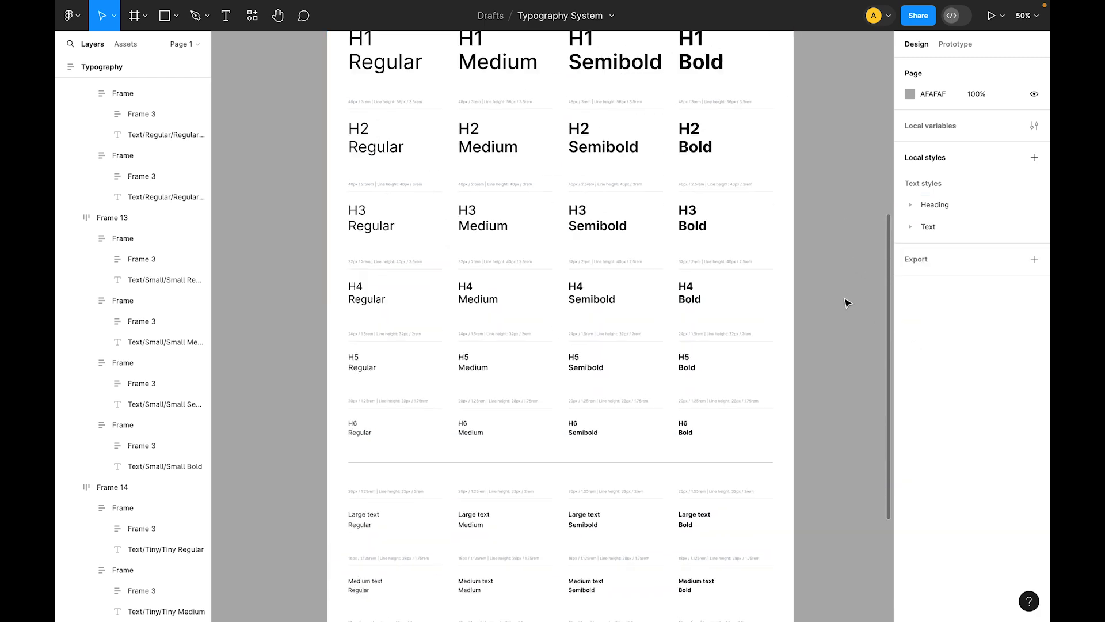
- Look over the typeface and heading rows of the sheet and expand the Heading style group and its H1 subgroup
scroll(846, 302, "up", 8)
scroll(840, 300, "down", 5)
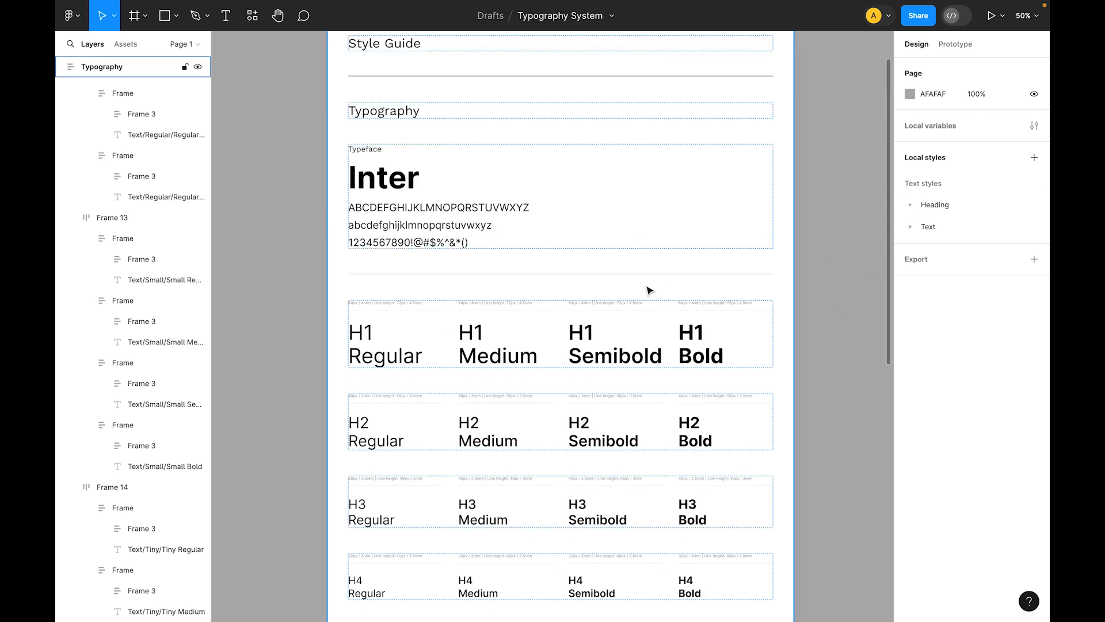
scroll(305, 305, "up", 5)
scroll(486, 348, "down", 4)
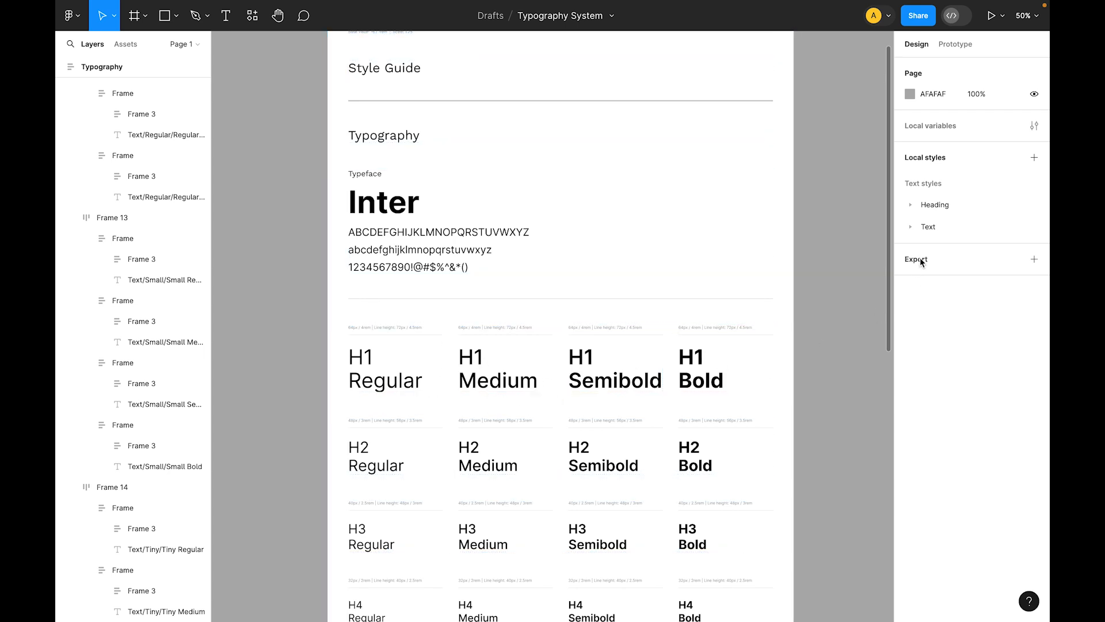
left_click(911, 204)
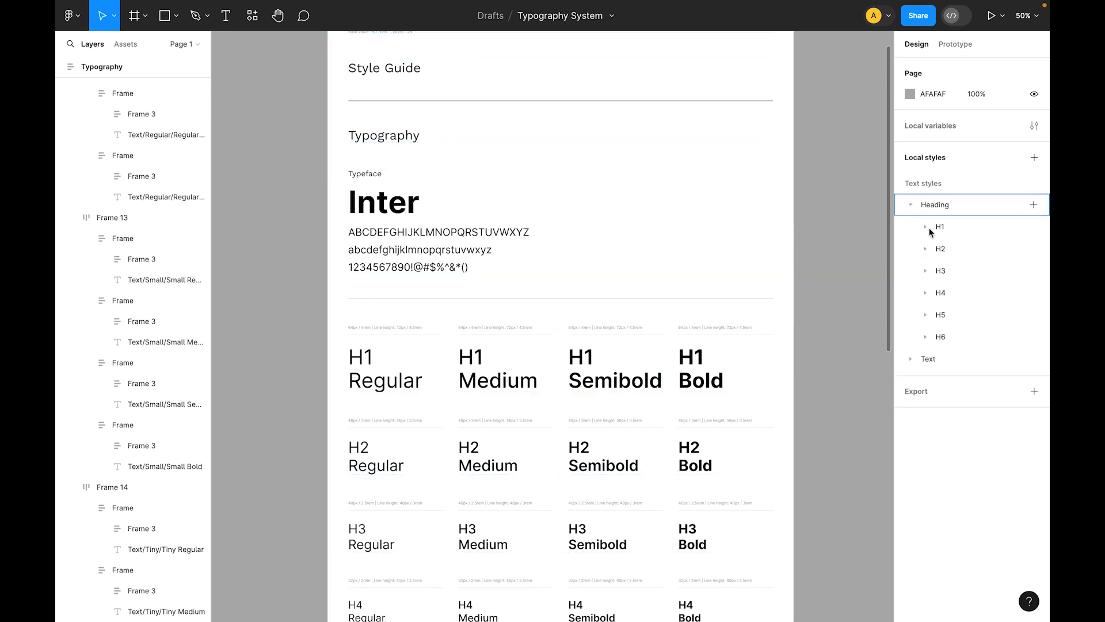
left_click(926, 226)
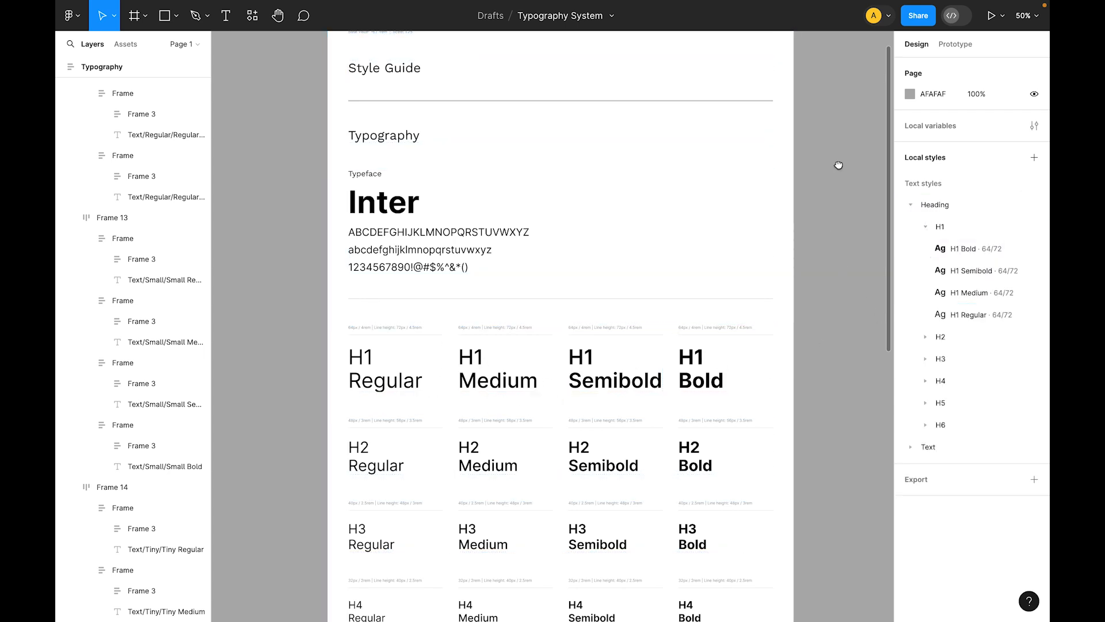
- Add a 1440 × 1024 Desktop frame beside the Typography sheet, aligned with the sheet's upper edge
scroll(552, 236, "right", 5)
scroll(551, 236, "up", 2)
key("f")
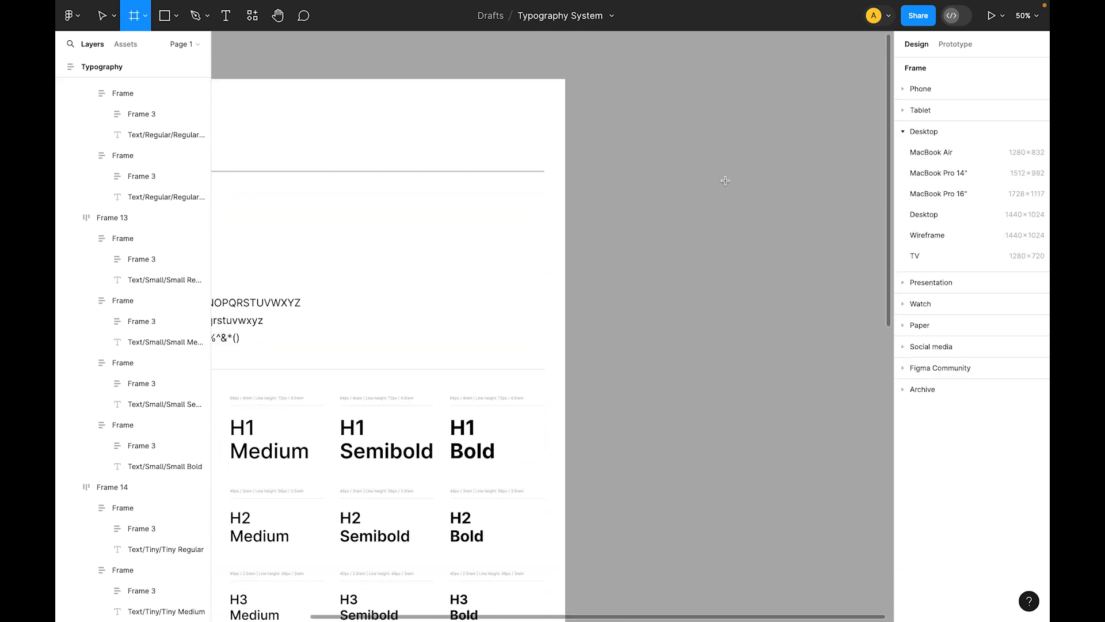
left_click(933, 218)
left_click_drag(713, 260, 723, 242)
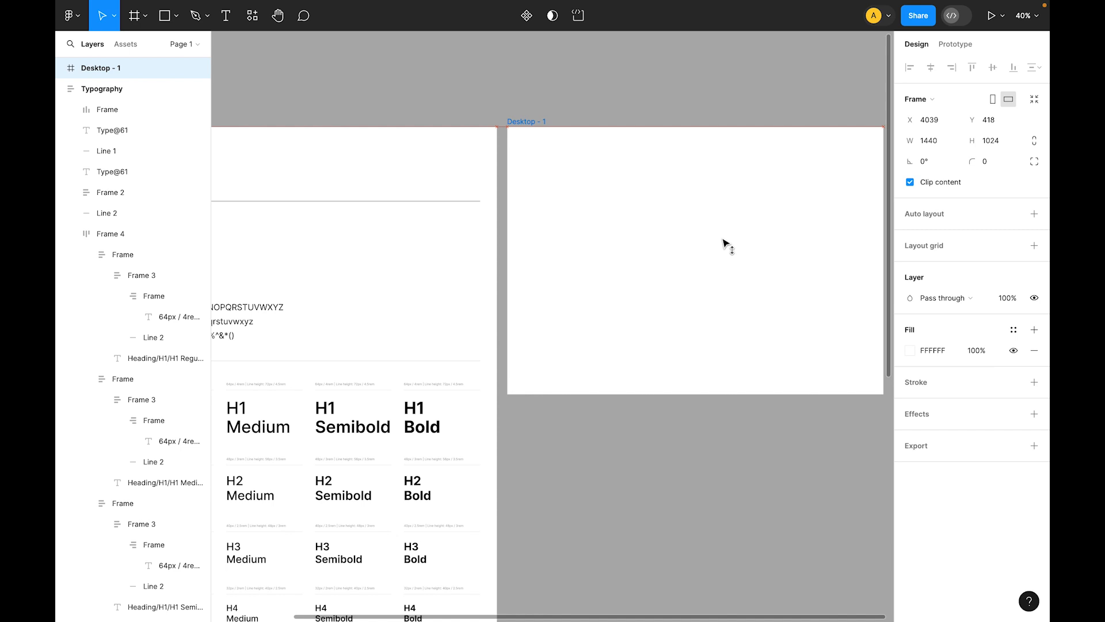
- Add a text layer reading "Creative mind alwarys work" inside the new desktop frame
scroll(842, 309, "right", 3)
key("t")
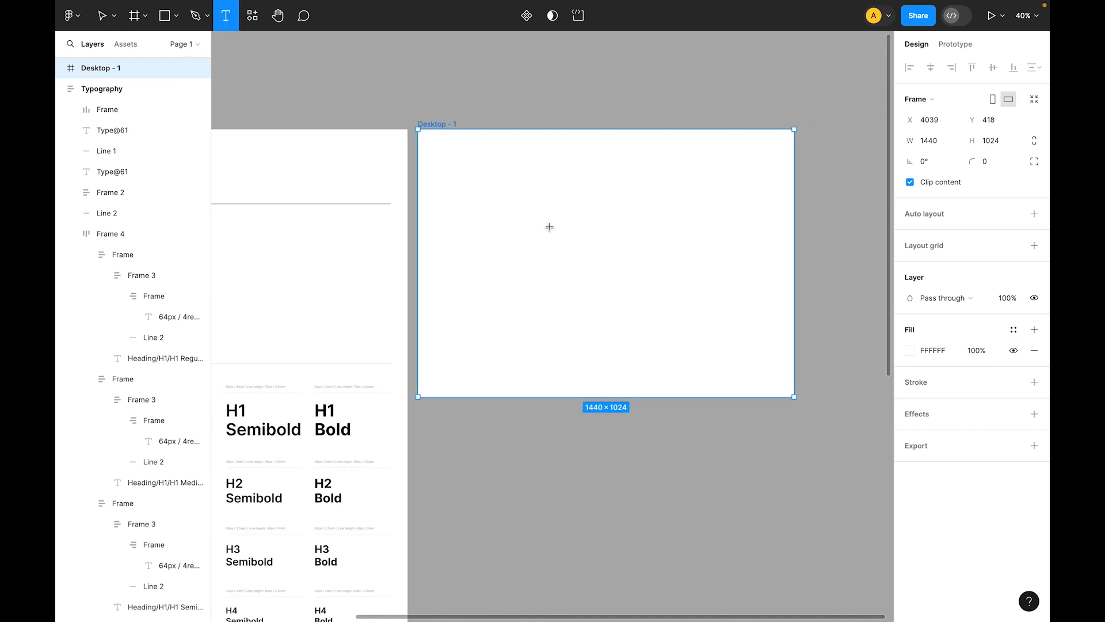
left_click(548, 229)
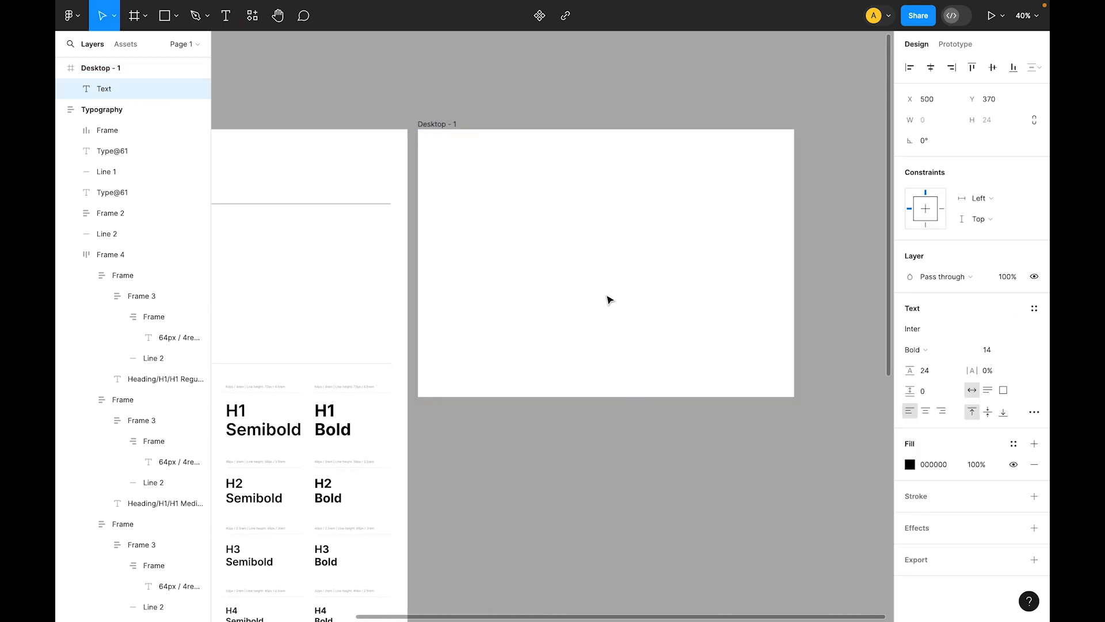
type("Creative mind alwarys work")
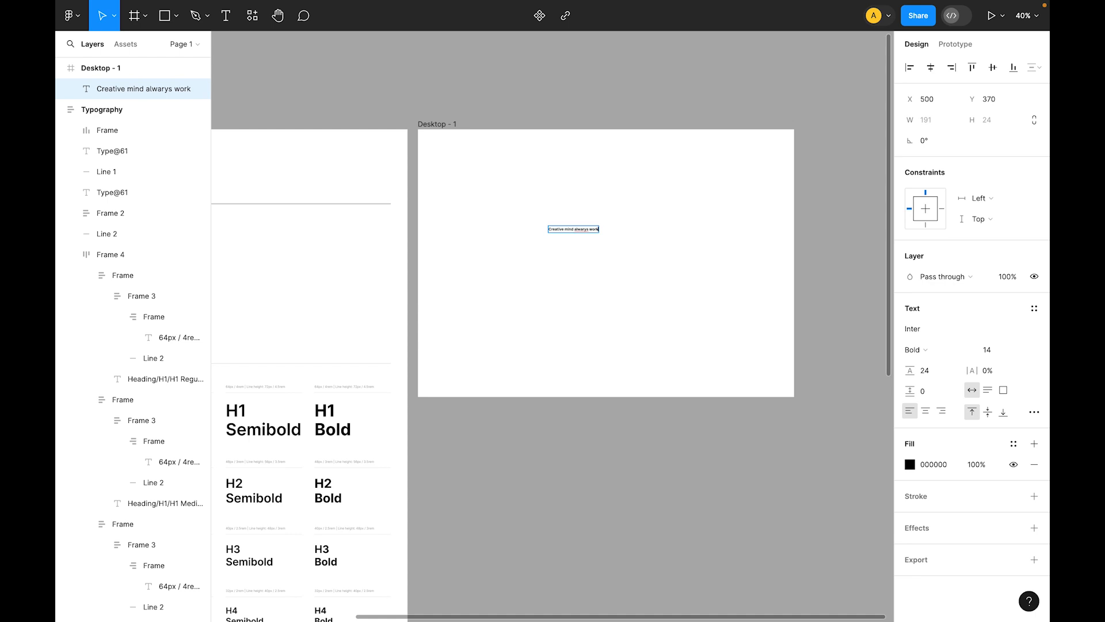
key("Escape")
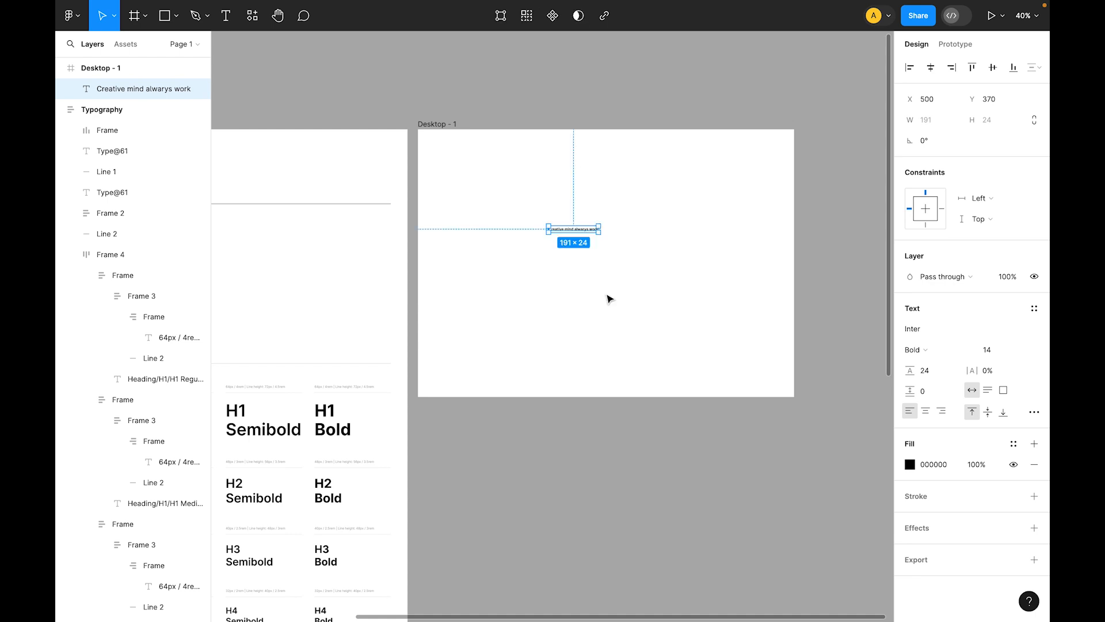
- Apply the H1 Bold text style to the heading and move it near the desktop frame's upper-left corner
left_click(1034, 310)
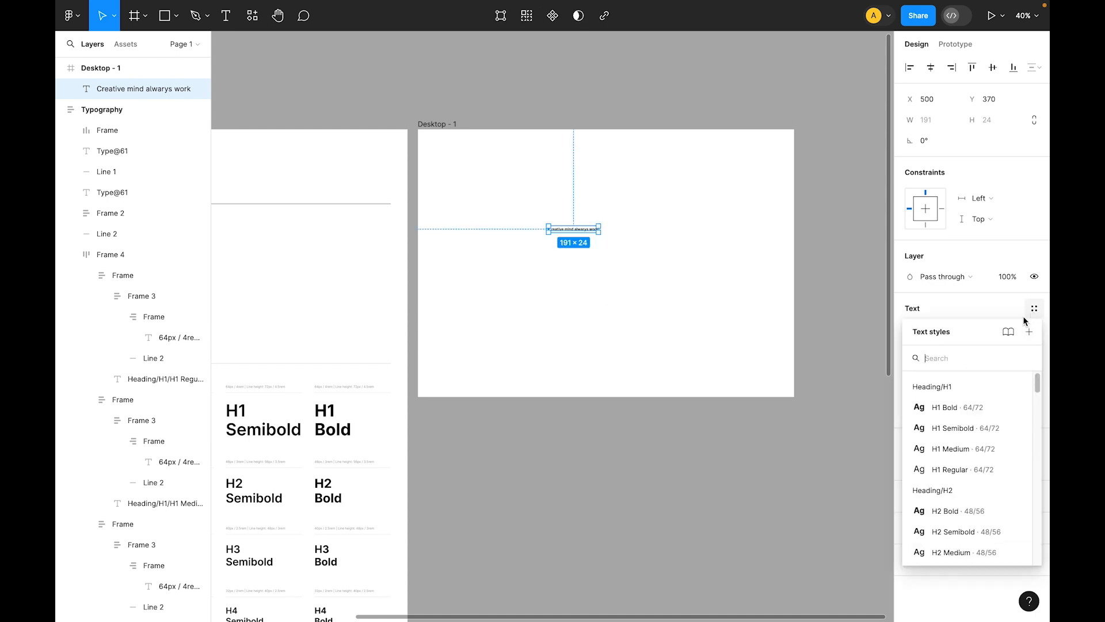
left_click(982, 409)
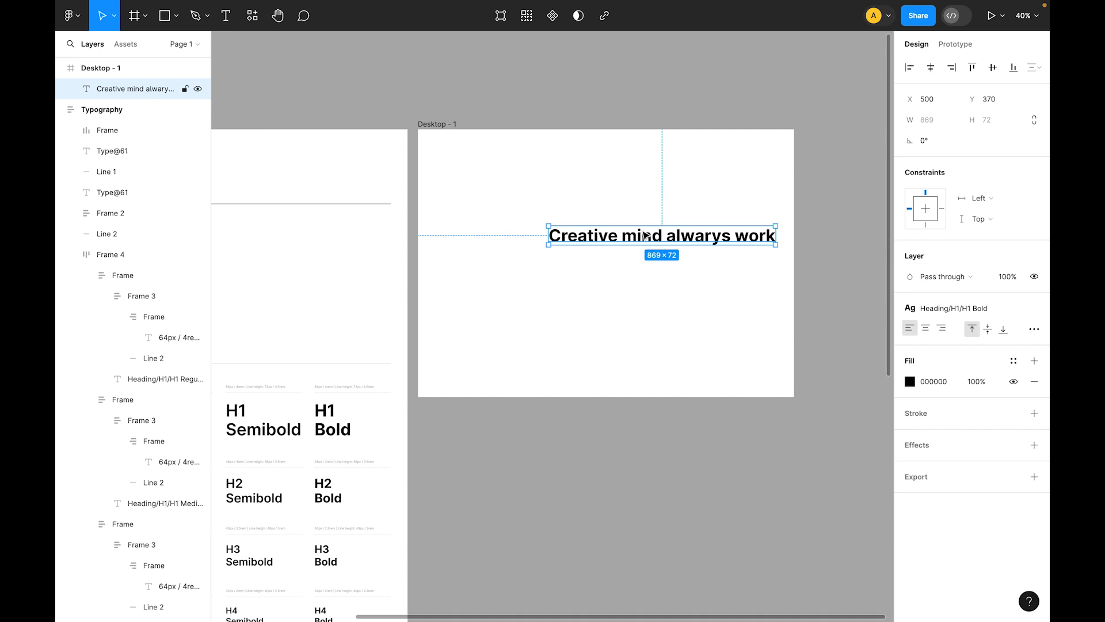
left_click_drag(616, 204, 582, 183)
left_click(574, 282)
- Add a second text layer reading "Sample text" below the heading in the desktop frame
key("t")
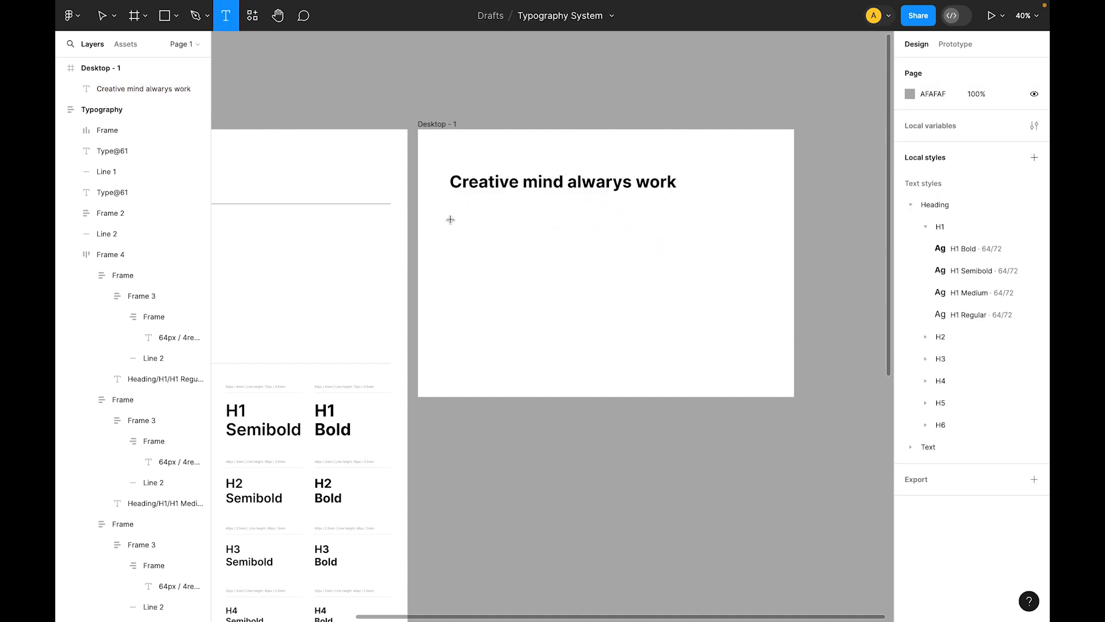
left_click_drag(452, 205, 719, 329)
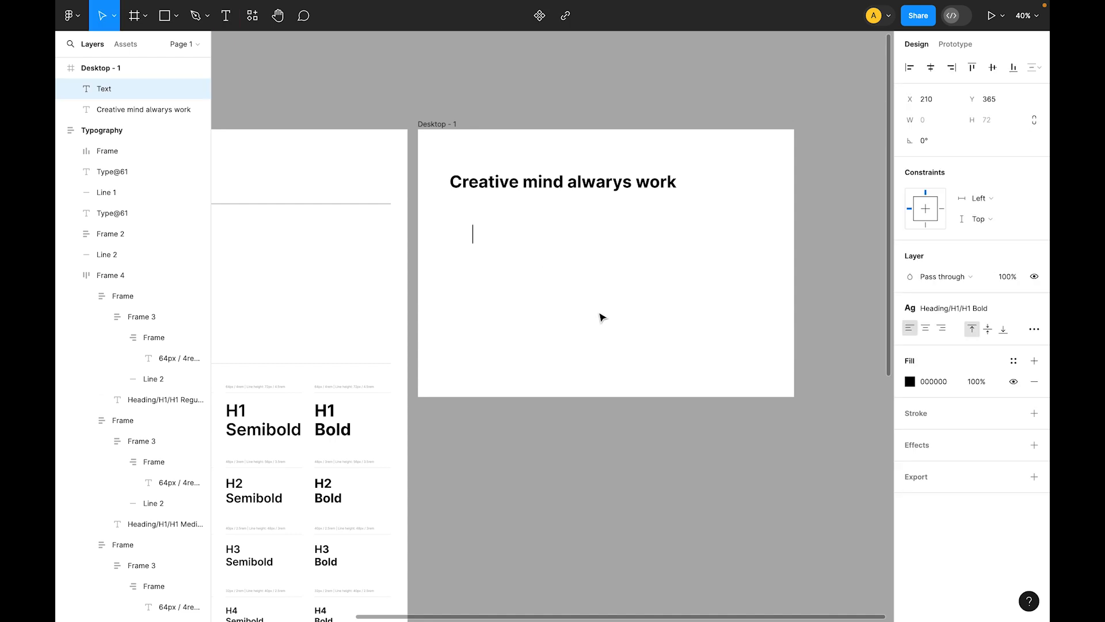
type("Sample text")
key("Escape")
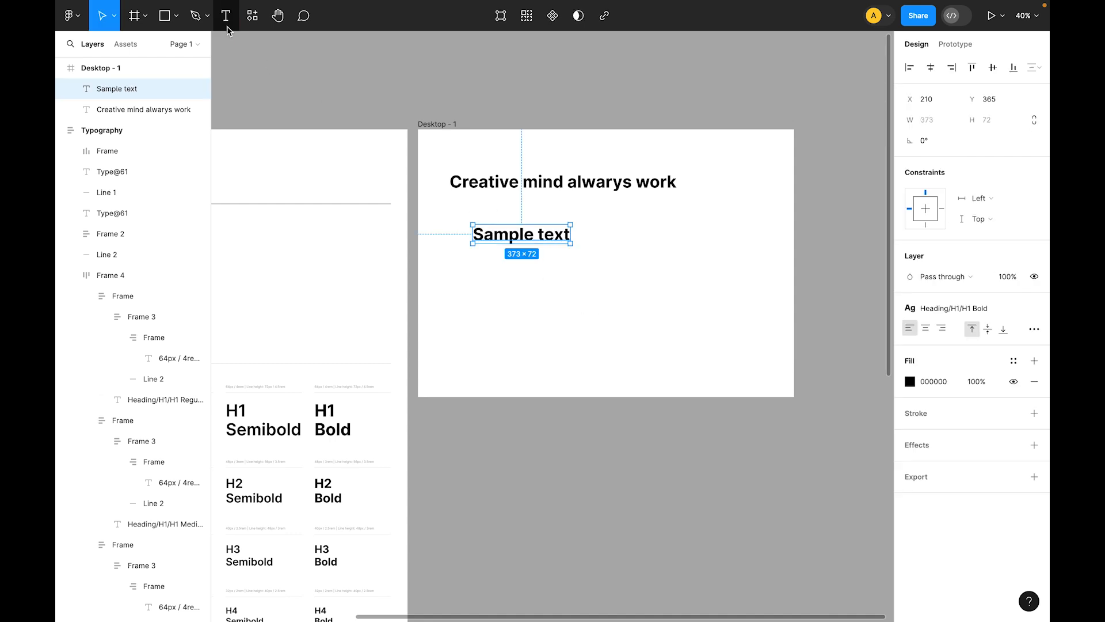
- Align the sample text with the heading's left edge and replace it with 5 sentences from the Lorem Ipsum plugin
left_click(248, 25)
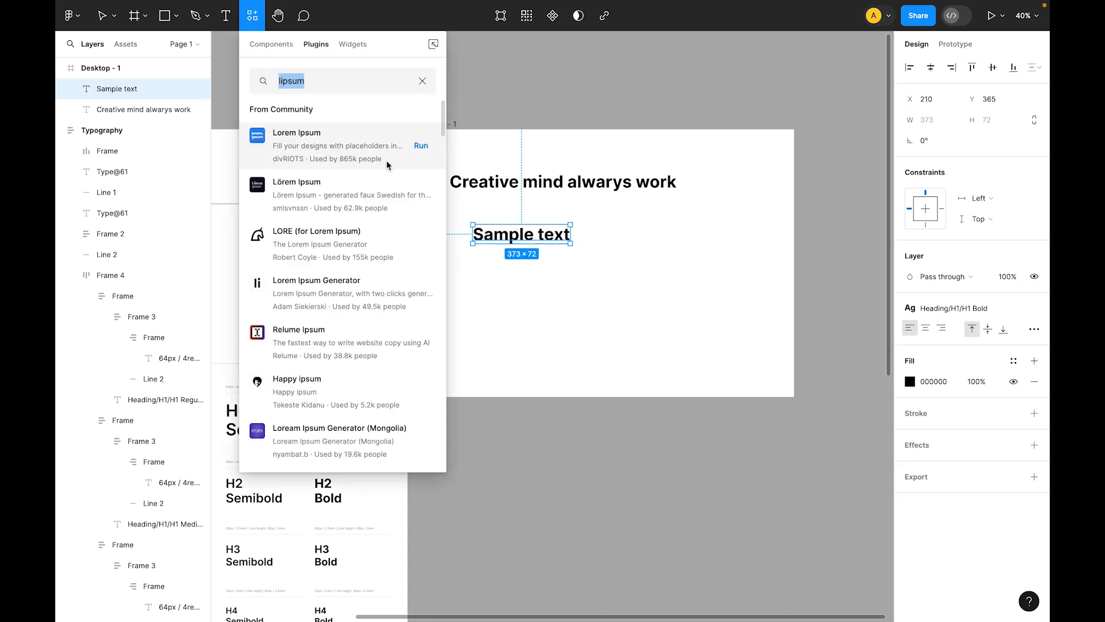
left_click(419, 145)
left_click_drag(545, 237, 523, 219)
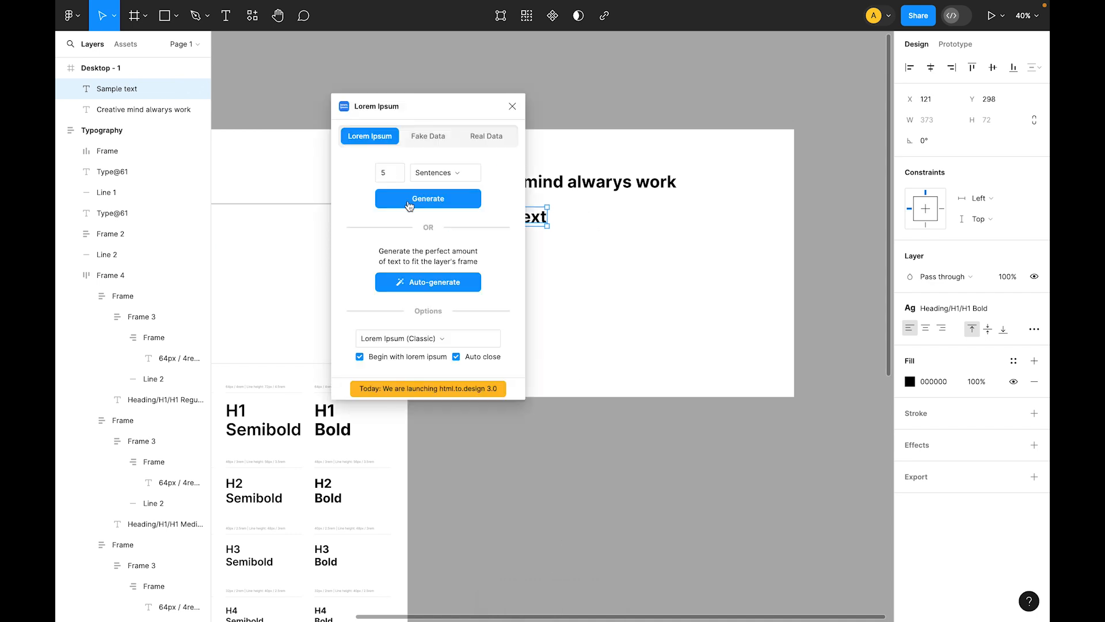
left_click(408, 199)
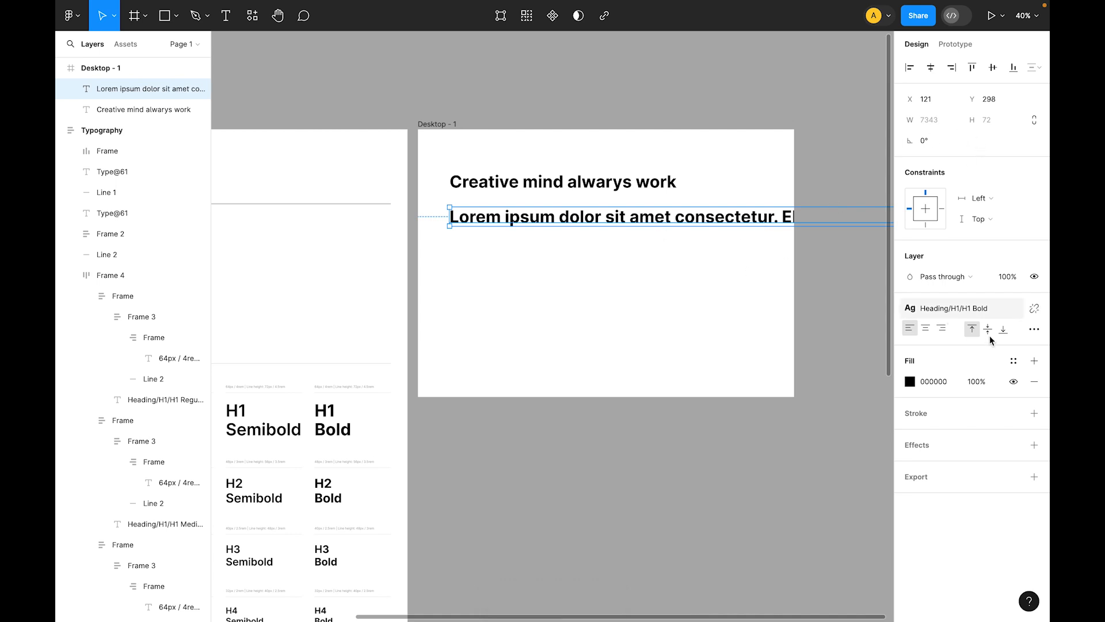
- Apply the Large Medium text style to the lorem ipsum layer and deselect it
left_click(956, 308)
scroll(978, 507, "down", 5)
scroll(978, 521, "down", 6)
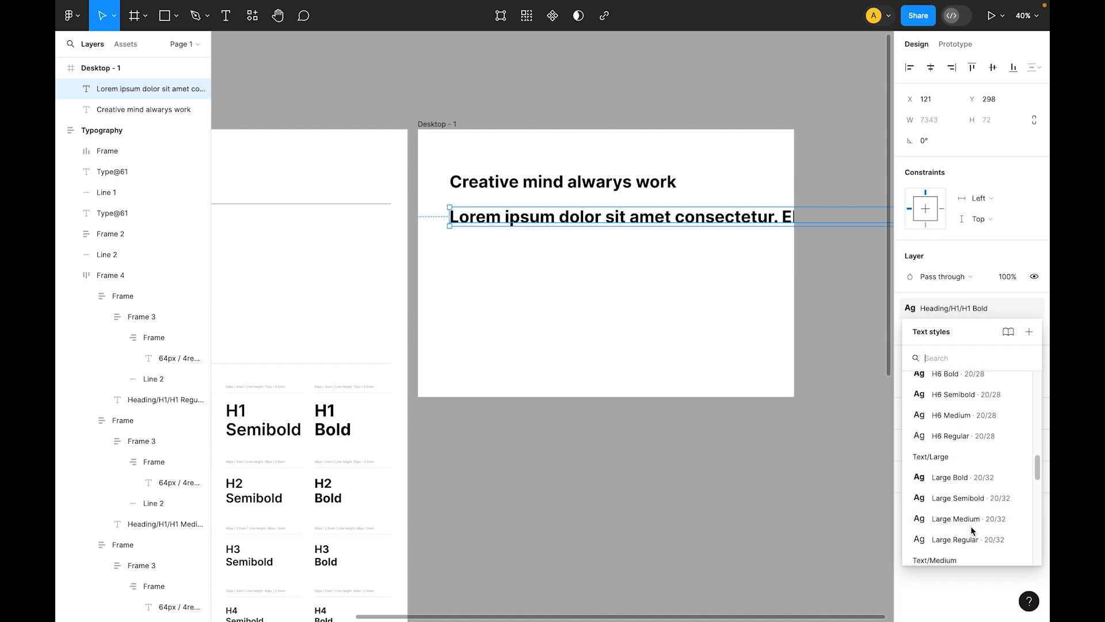
scroll(960, 517, "down", 1)
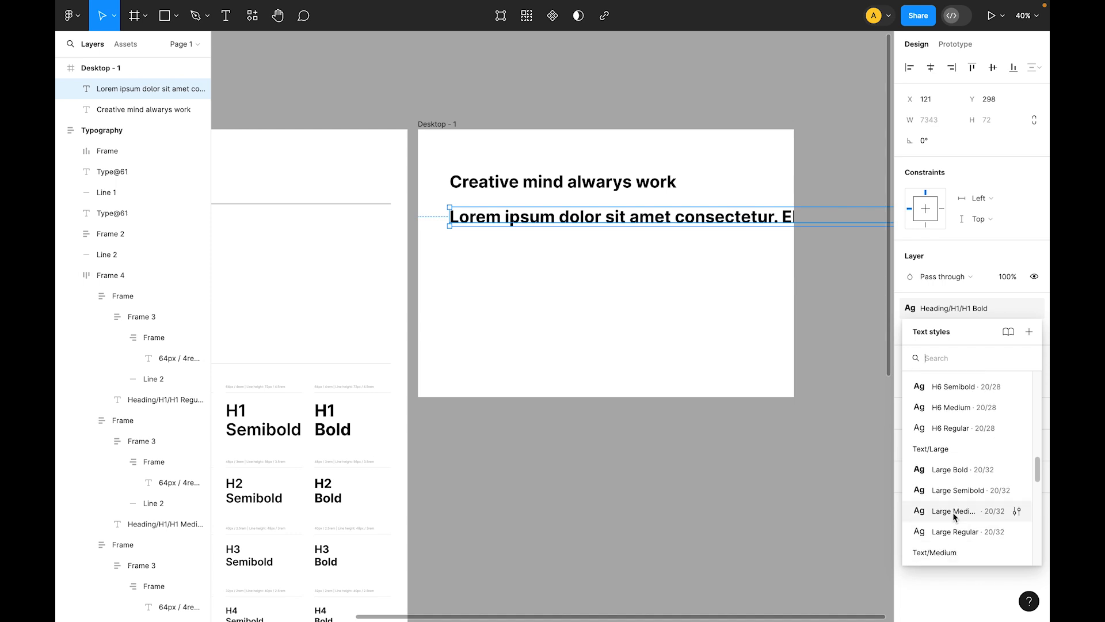
left_click(953, 512)
left_click(839, 274)
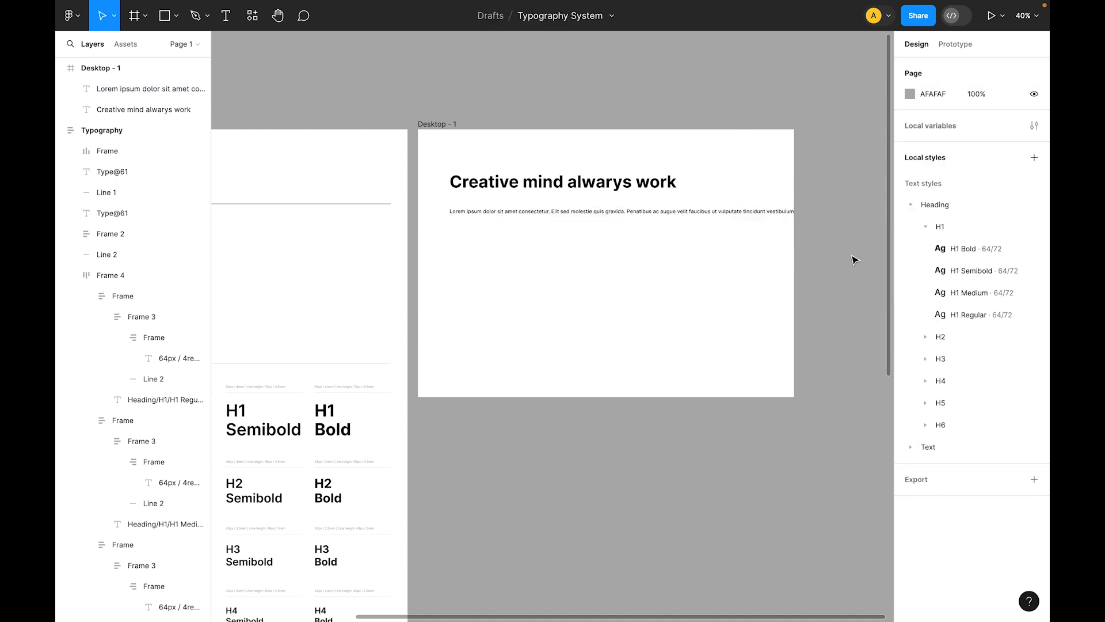
- Narrow the lorem ipsum text box to about 833 px wide so the paragraph wraps beneath the heading
scroll(748, 288, "right", 5)
scroll(749, 288, "up", 3)
left_click(612, 289)
left_click_drag(876, 286, 505, 405)
left_click(740, 293)
left_click_drag(430, 400, 592, 408)
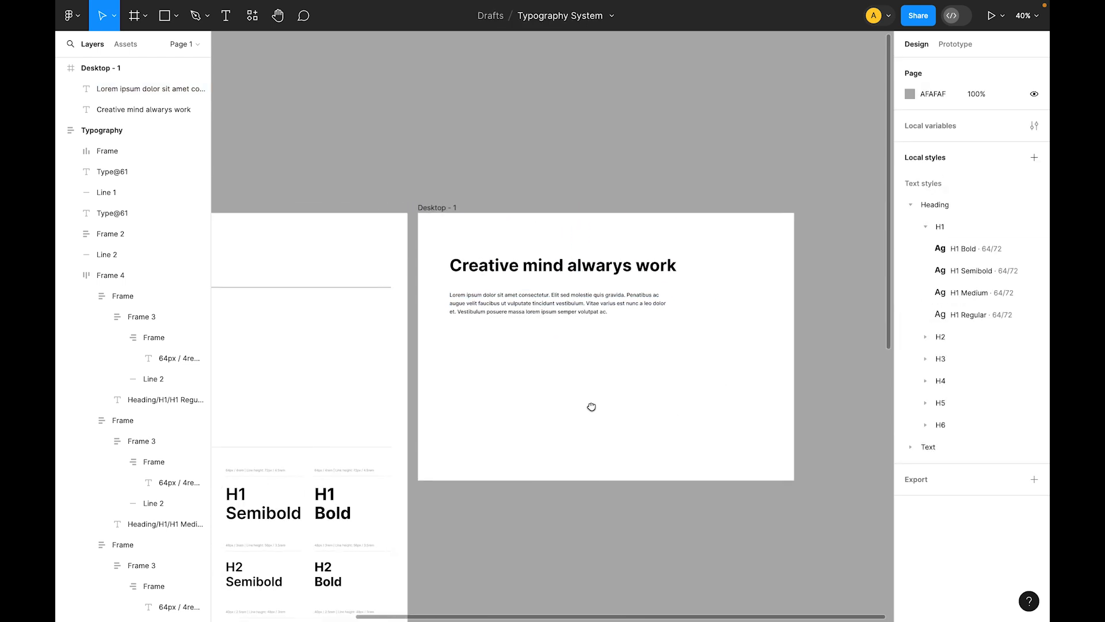
- Wrap the heading and paragraph in a vertical auto layout frame with a 40 px gap between them
scroll(551, 248, "up", 5)
left_click(521, 359)
left_click(518, 282, "shift")
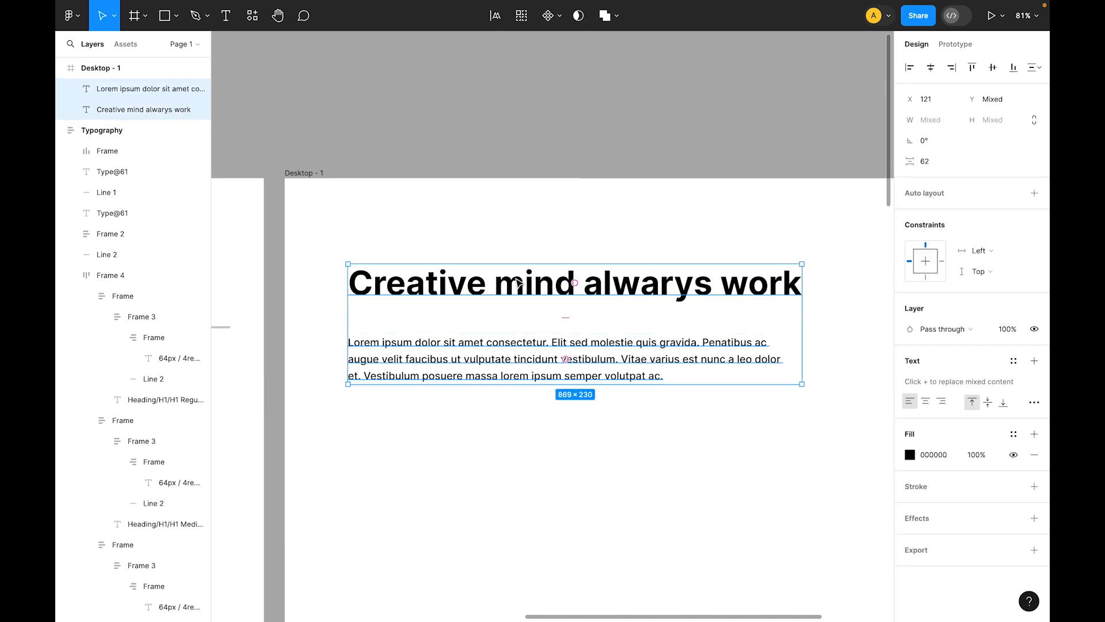
key("shift+a")
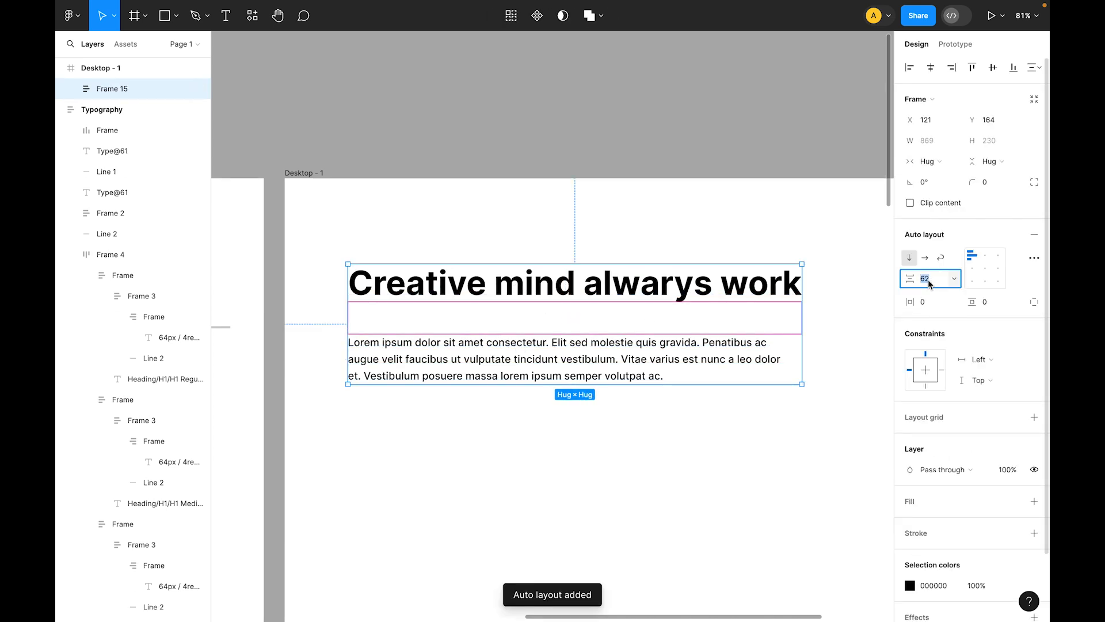
type("32")
key("Return")
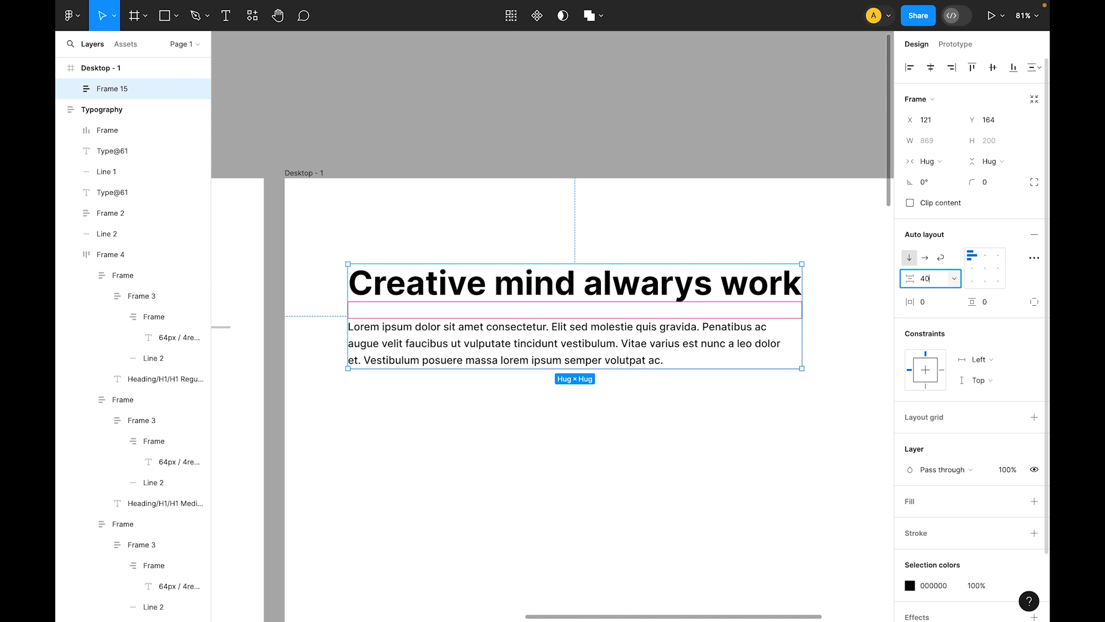
key("Return")
left_click(683, 123)
- Switch the heading in the desktop frame to the H1 Semibold text style
key("super+minus")
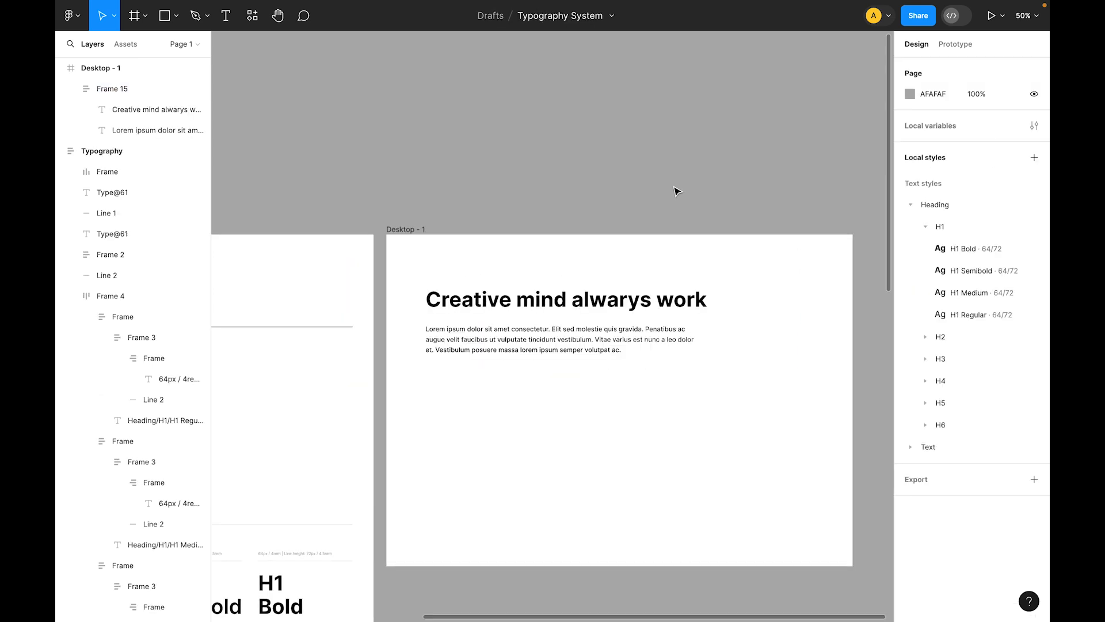
scroll(677, 190, "down", 3)
left_click(155, 109)
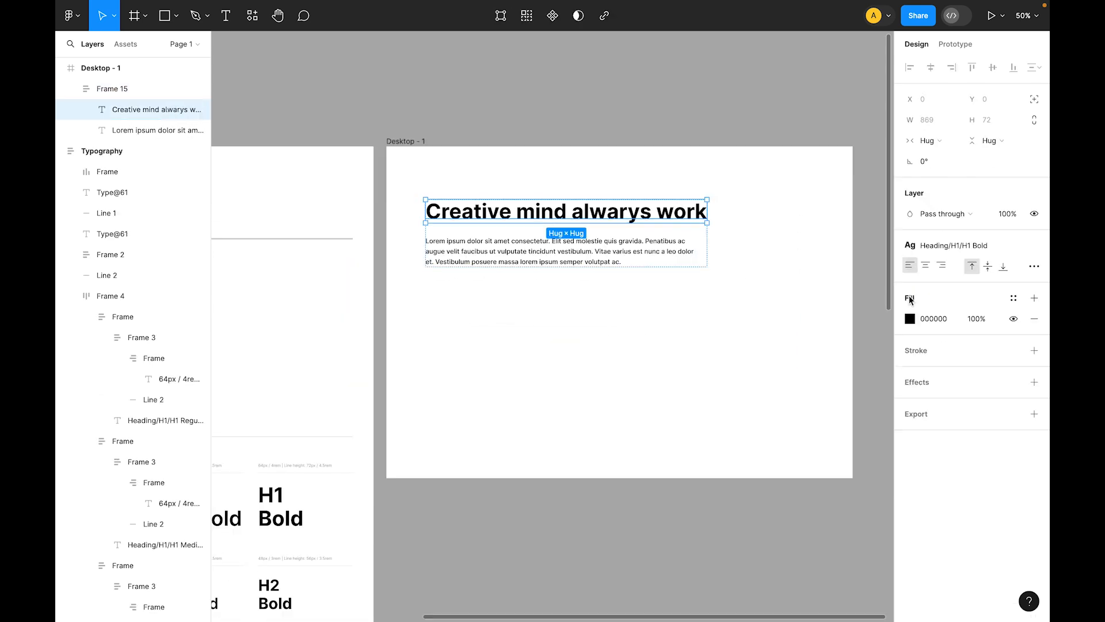
left_click(966, 253)
left_click(970, 367)
left_click(580, 107)
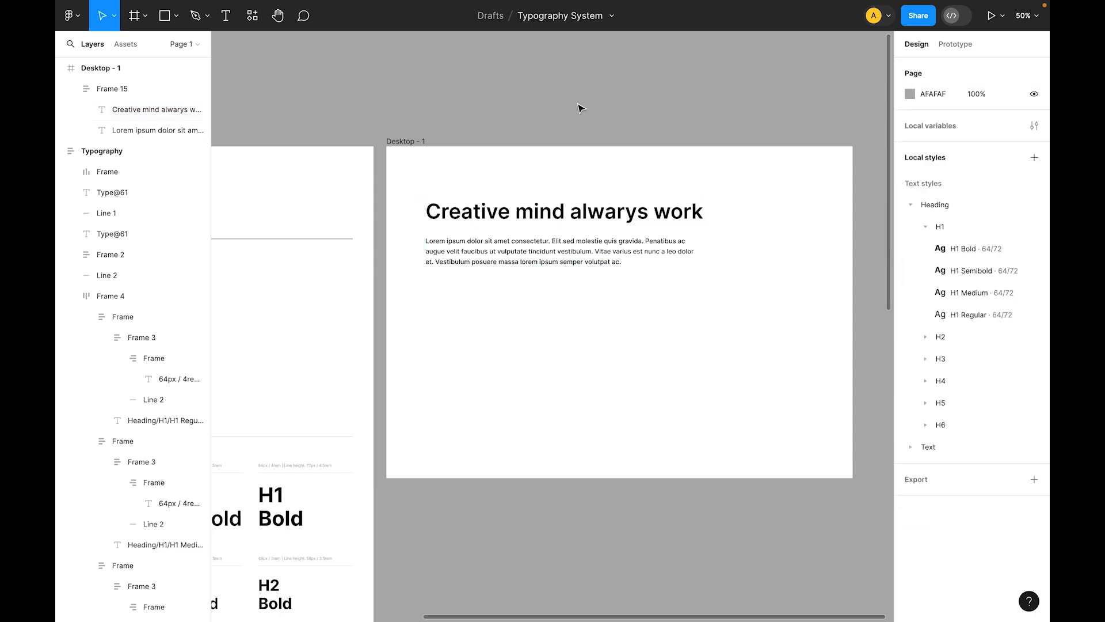
- Set the lorem ipsum paragraph's opacity to 50% and deselect it
double_click(605, 214)
left_click(618, 253)
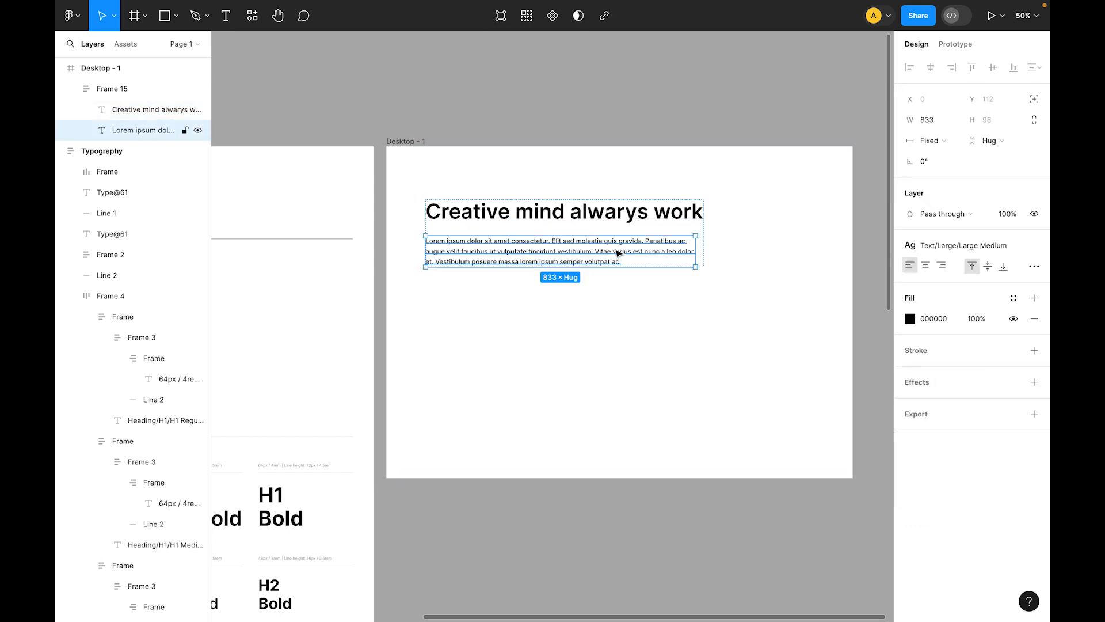
left_click(582, 355)
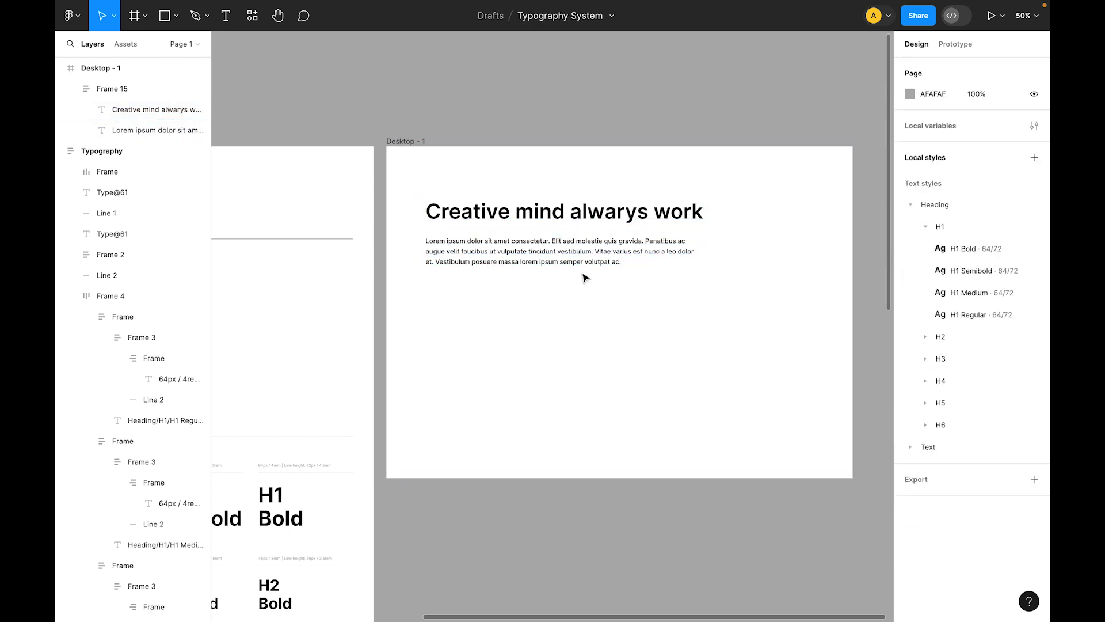
left_click(577, 252)
key("5")
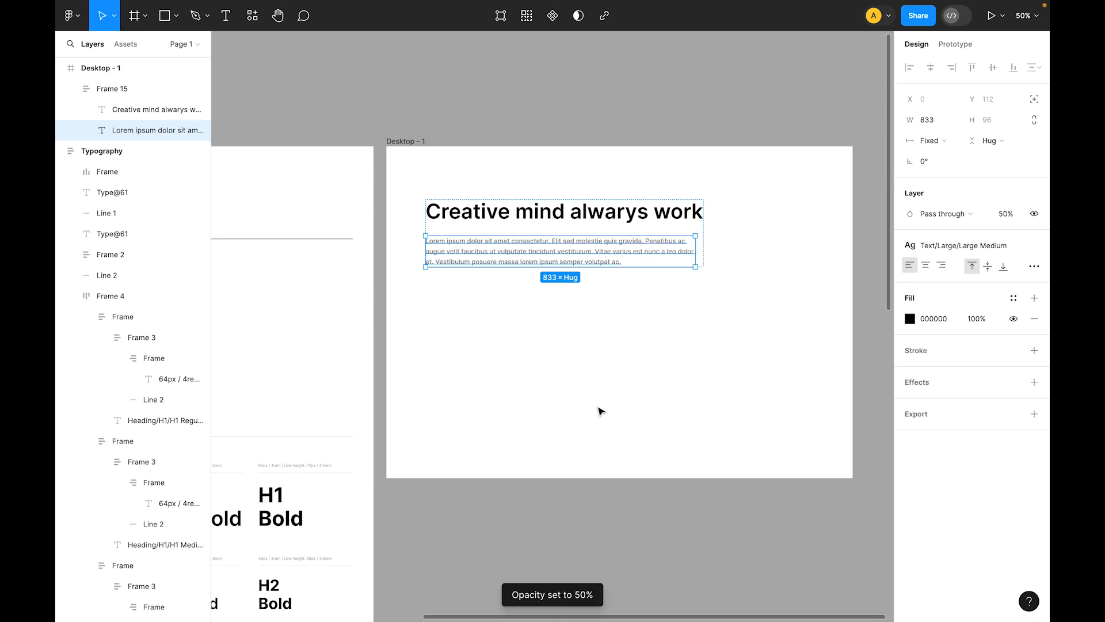
left_click(598, 397)
- Check the sample heading and paragraph layout up close and delete the whole desktop frame
left_click(396, 144)
key("shift+2")
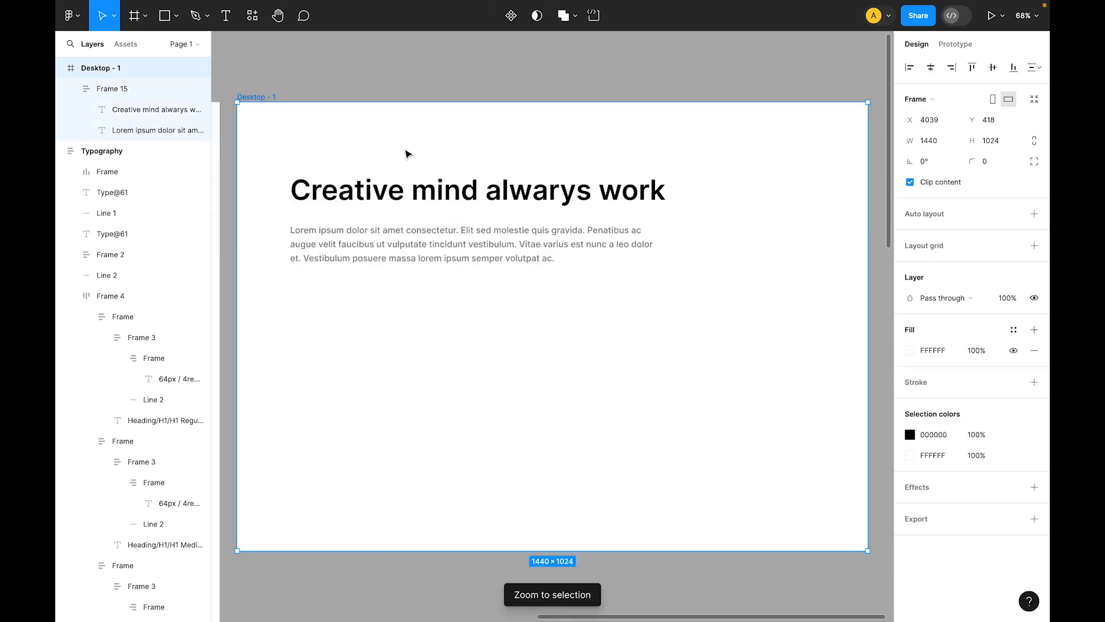
left_click(474, 95)
left_click(474, 267)
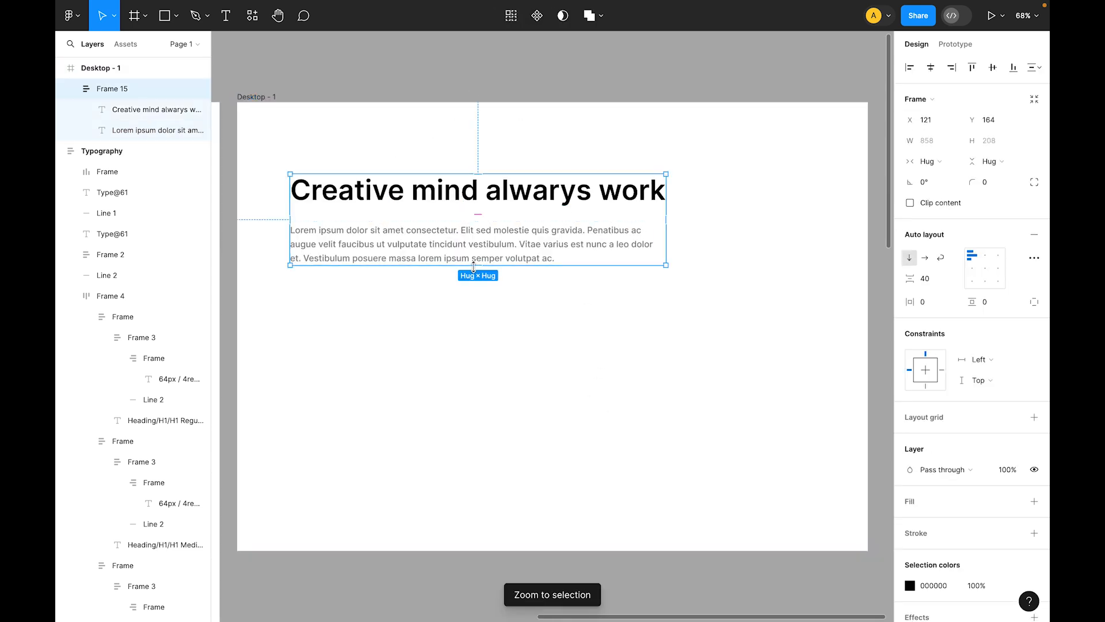
left_click(458, 333)
left_click(258, 96)
key("Delete")
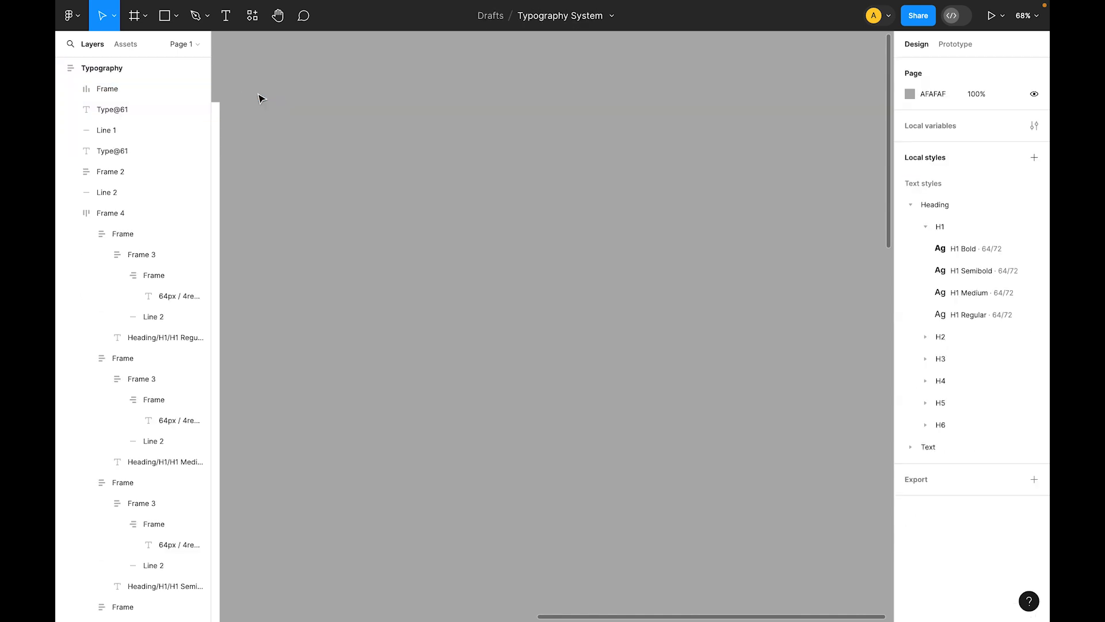
- Look back over the Typography sheet from the style guide header through the heading and text rows
key("ctrl+minus")
left_click_drag(426, 356, 678, 342)
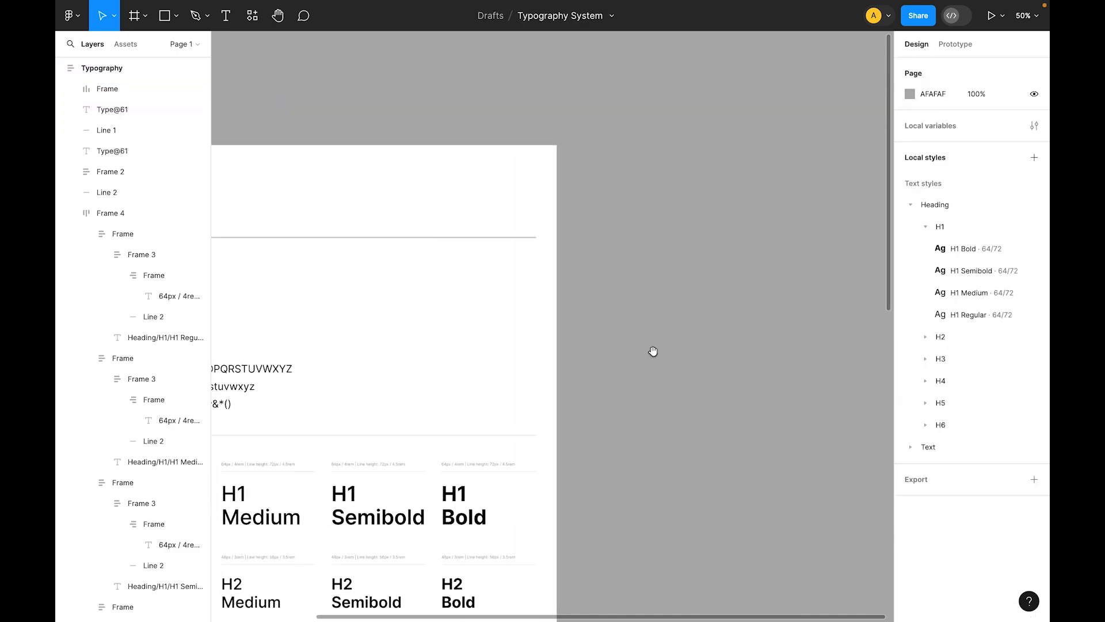
left_click_drag(528, 381, 820, 338)
left_click_drag(602, 383, 561, 390)
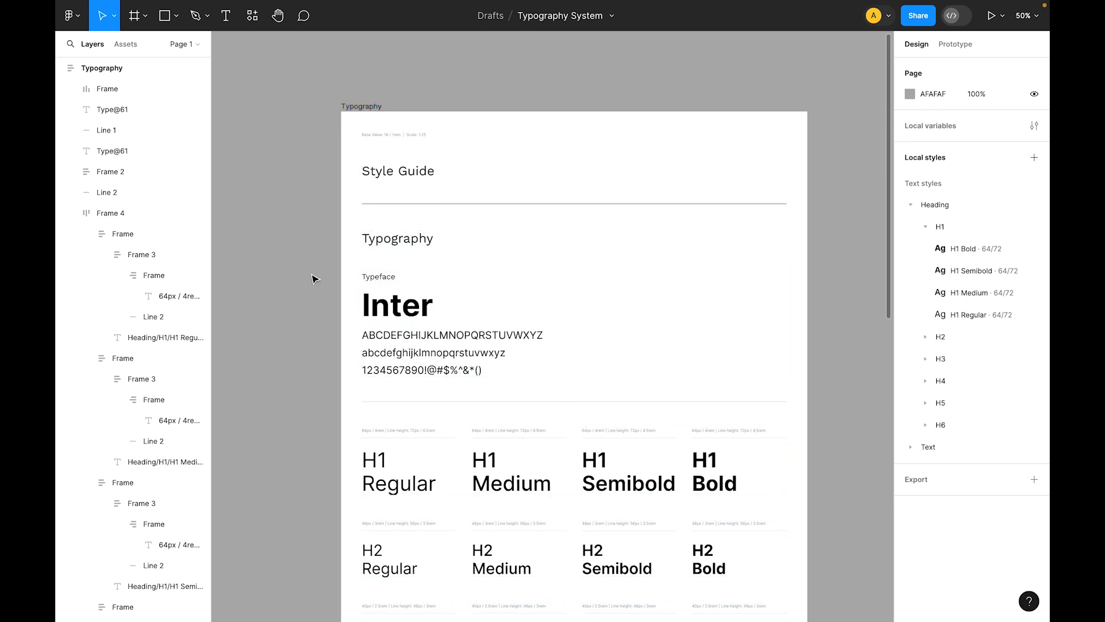
scroll(311, 299, "down", 10)
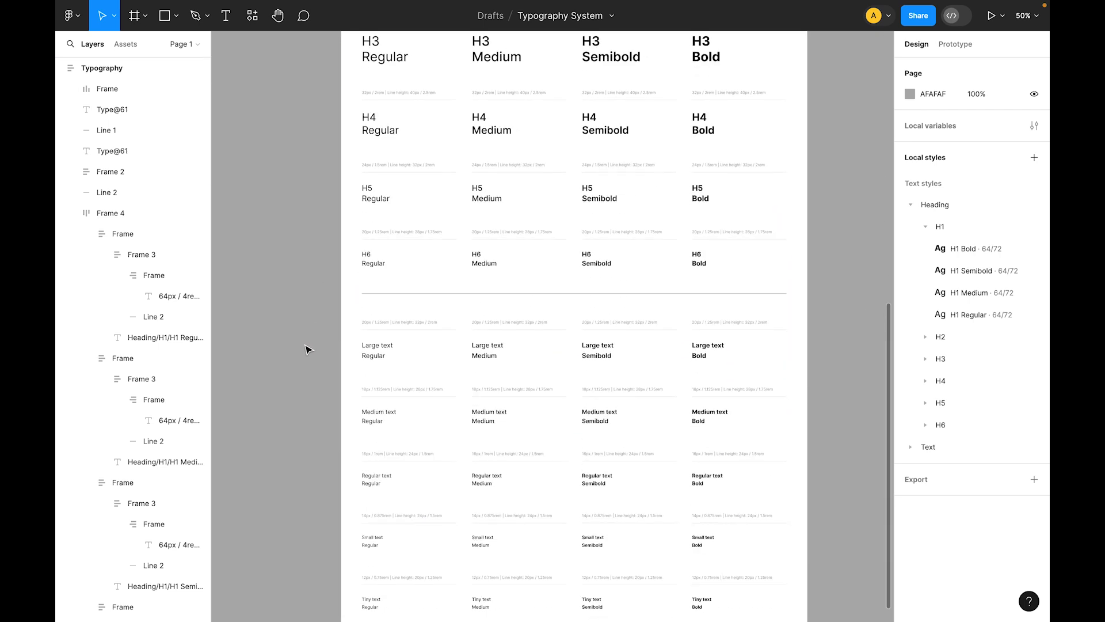
scroll(308, 350, "up", 9)
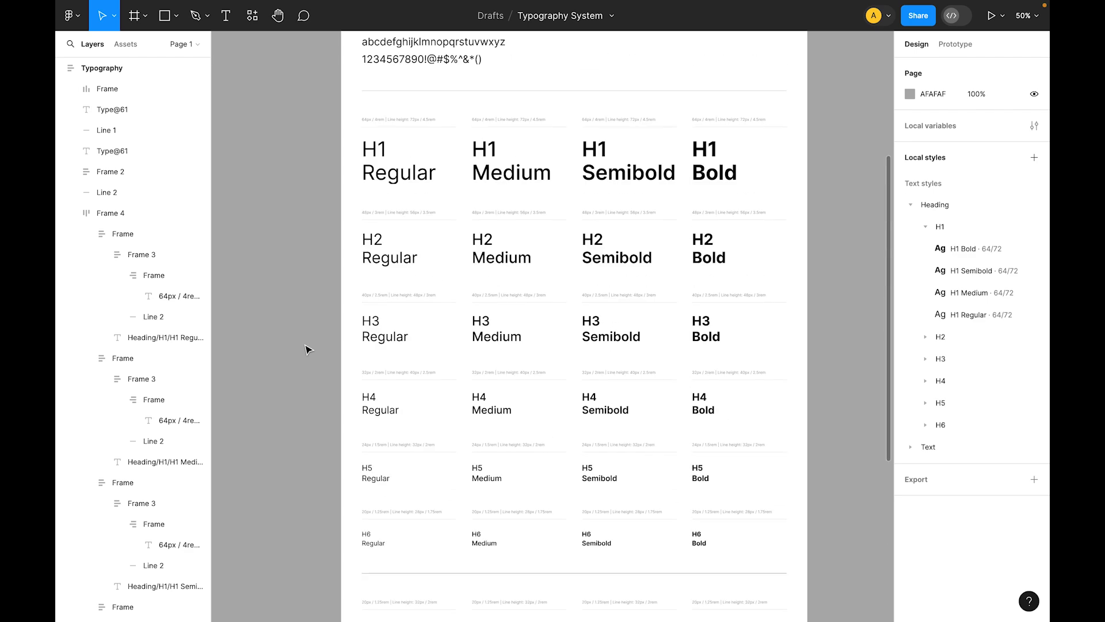